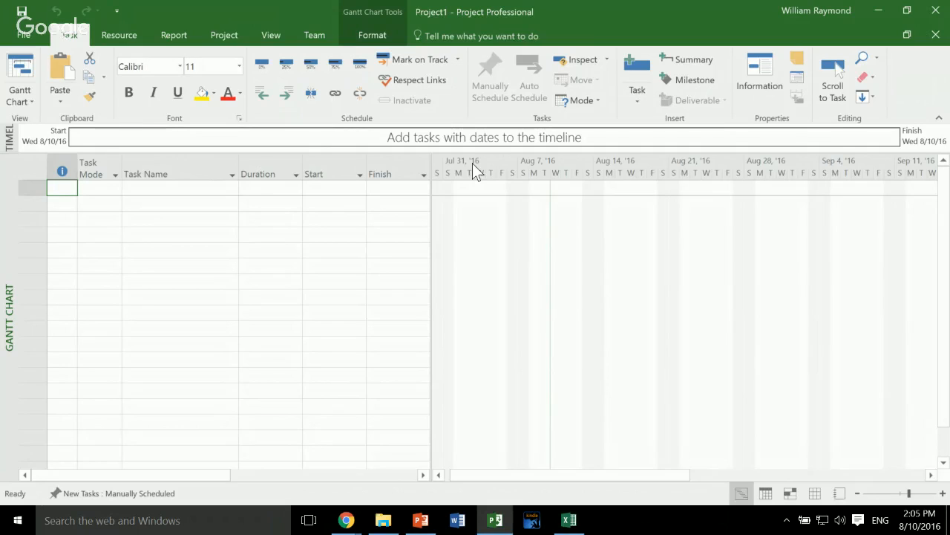
# - Add a task named "Do something" in the first row of the task table
pyautogui.press('Right')
pyautogui.press('Right')
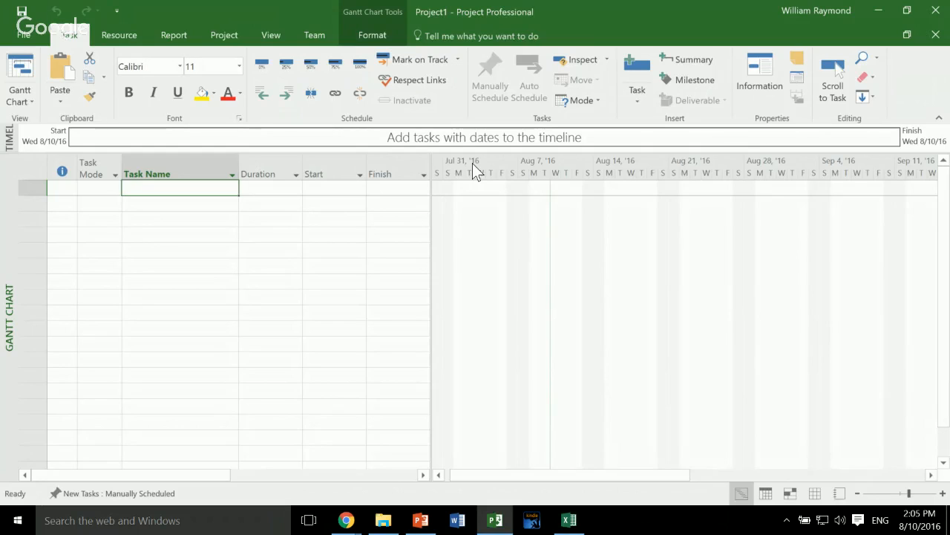
pyautogui.write('Do ')
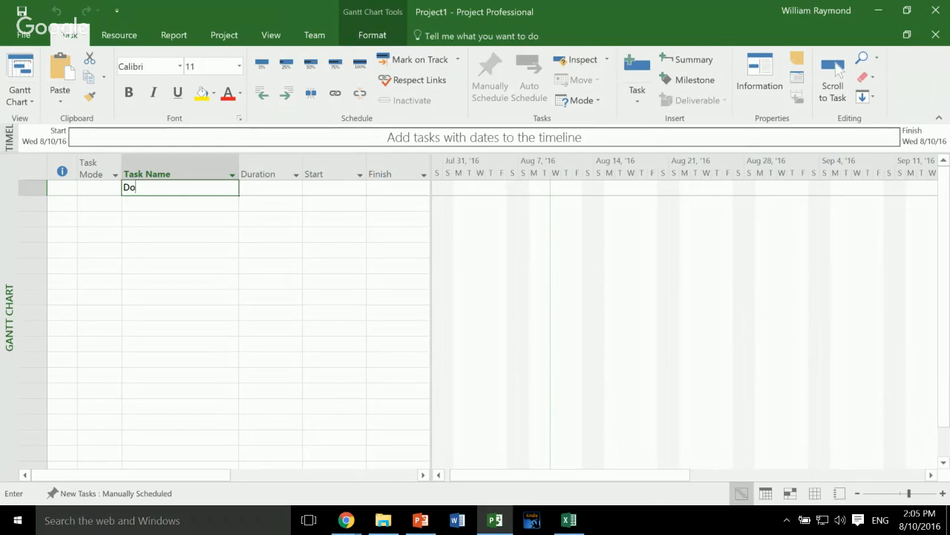
pyautogui.write('something')
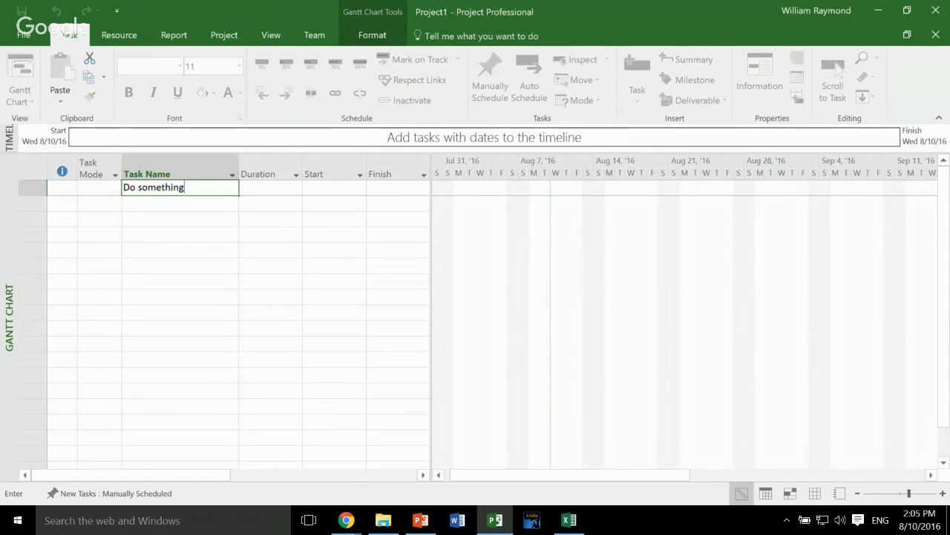
pyautogui.press('Return')
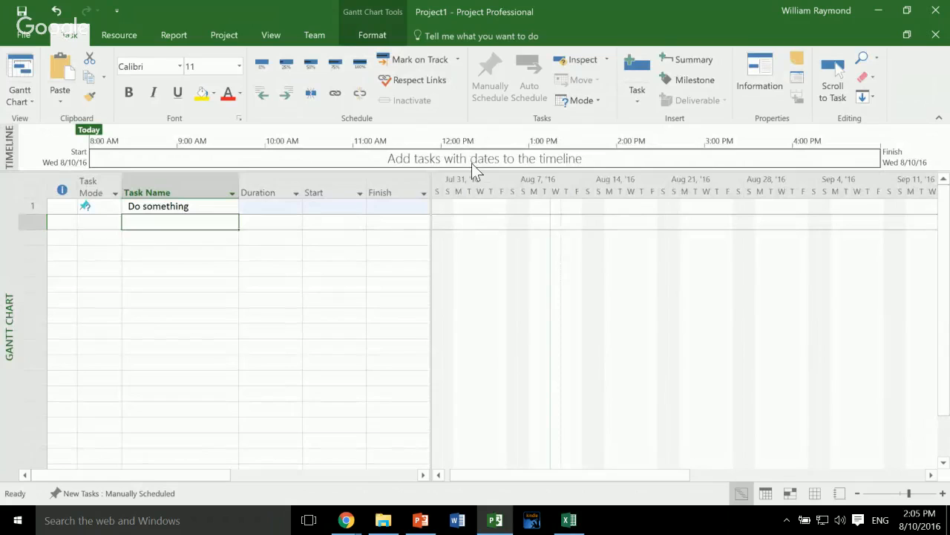
# - Add a second task named "Do something else" directly below the first one
pyautogui.write('Do soething')
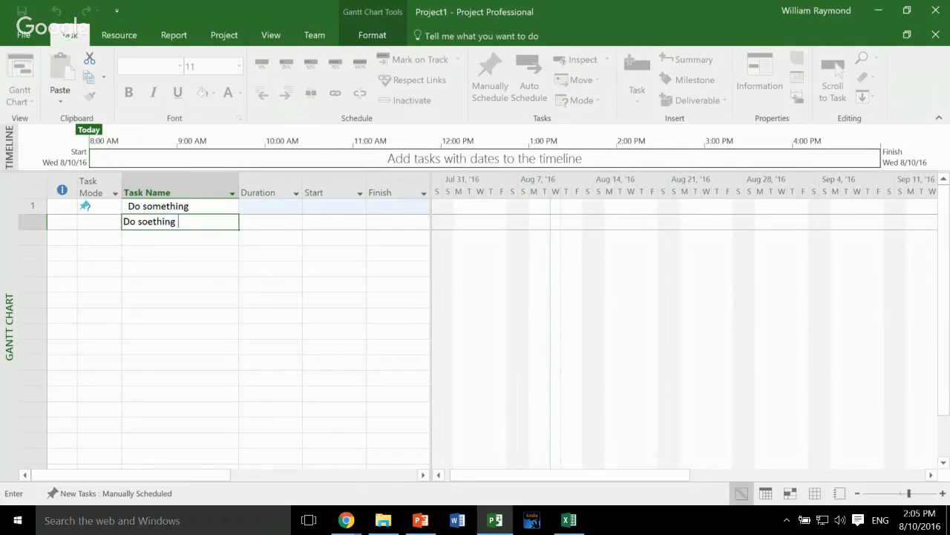
pyautogui.press('BackSpace')
pyautogui.press('BackSpace')
pyautogui.press('BackSpace')
pyautogui.press('BackSpace')
pyautogui.press('BackSpace')
pyautogui.press('BackSpace')
pyautogui.write('mething Else')
pyautogui.press('BackSpace')
pyautogui.press('BackSpace')
pyautogui.press('BackSpace')
pyautogui.press('BackSpace')
pyautogui.write('else')
pyautogui.press('Return')
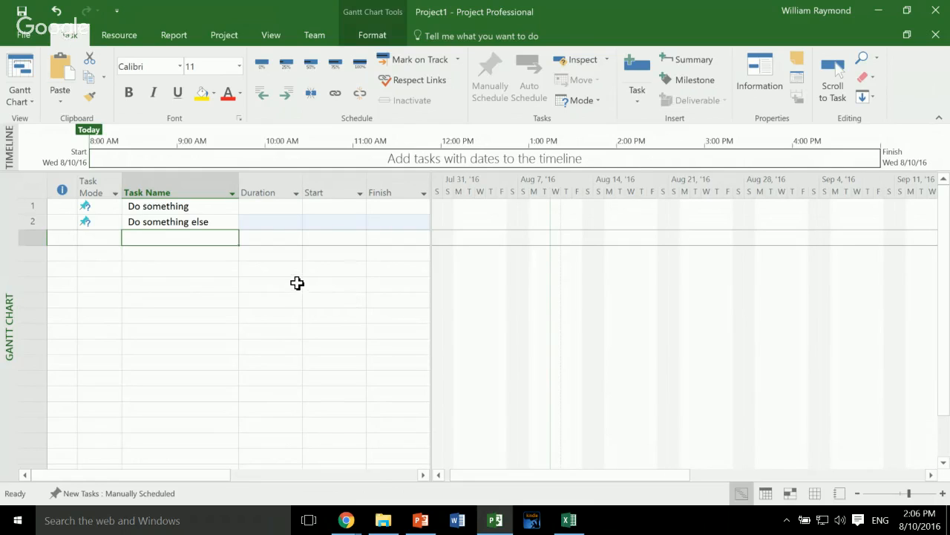
# - Set the duration of "Do something" to 5 days and of "Do something else" to 10 days
pyautogui.press('Up')
pyautogui.press('Up')
pyautogui.press('Down')
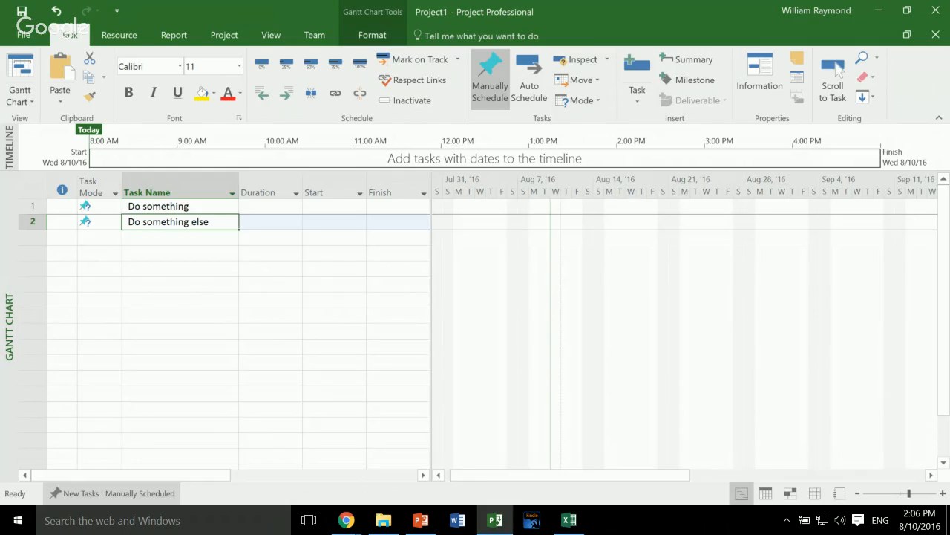
pyautogui.press('Up')
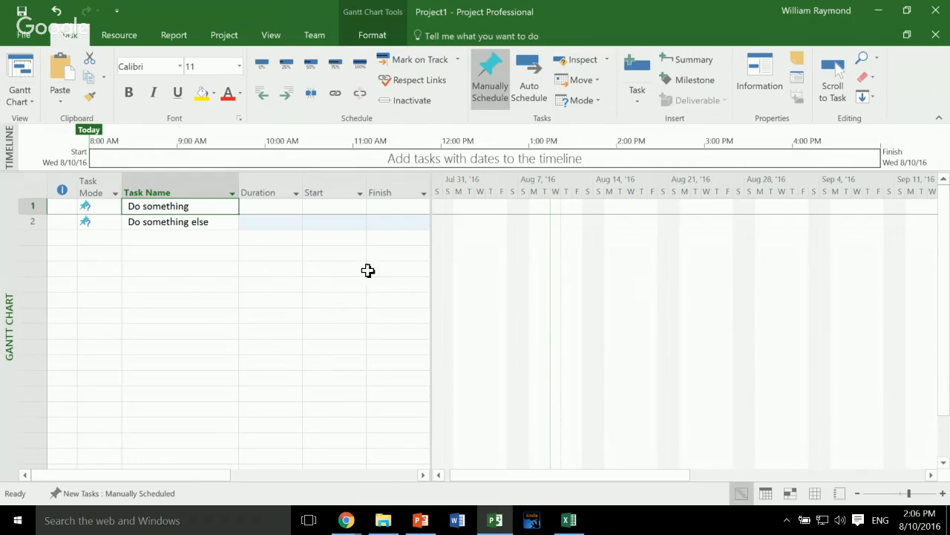
pyautogui.press('Right')
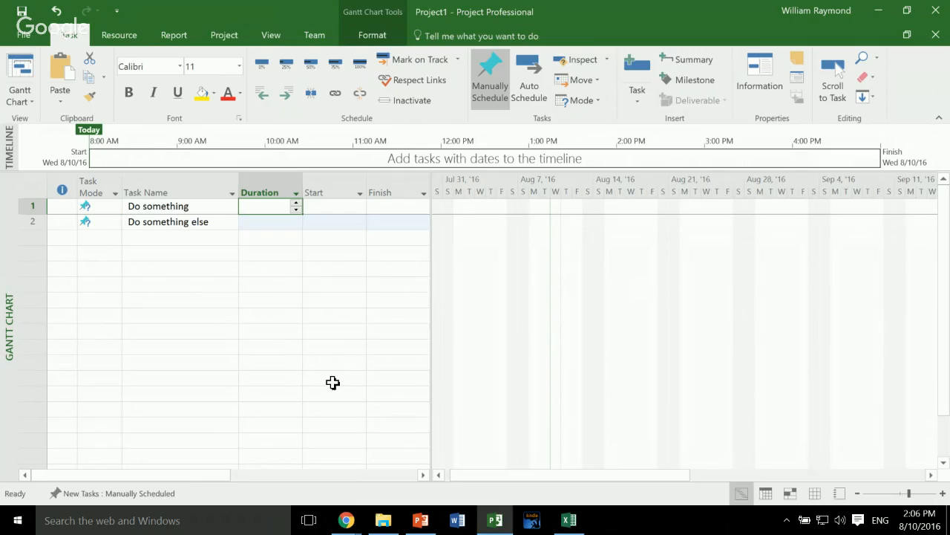
pyautogui.write('5d')
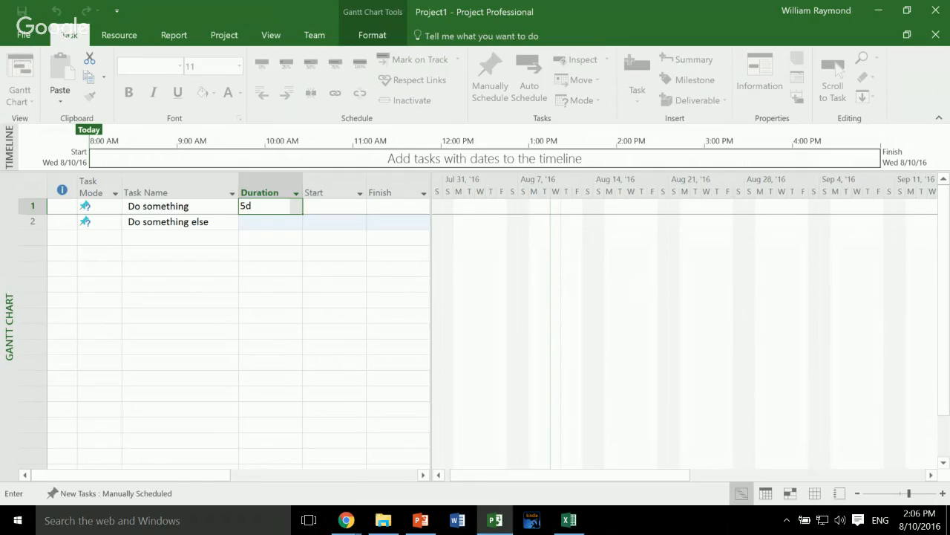
pyautogui.press('Return')
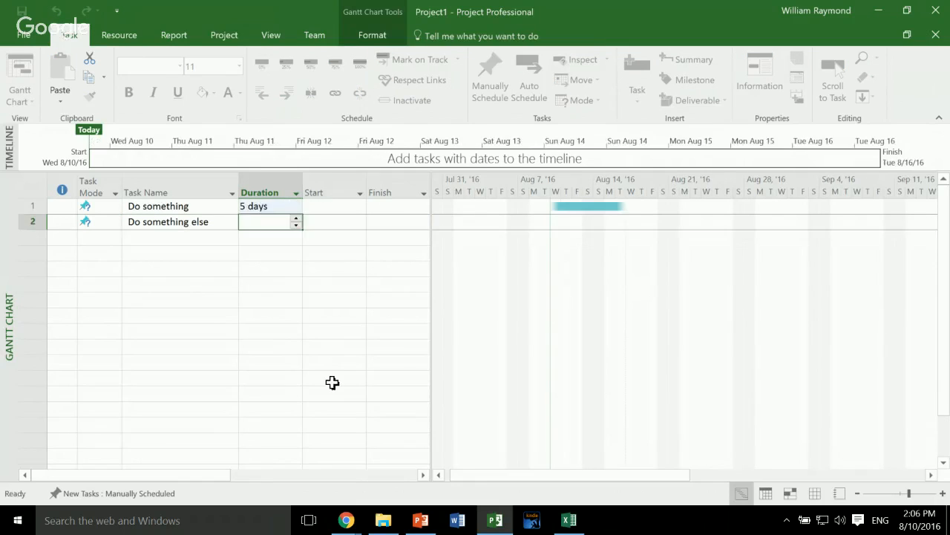
pyautogui.write('10d')
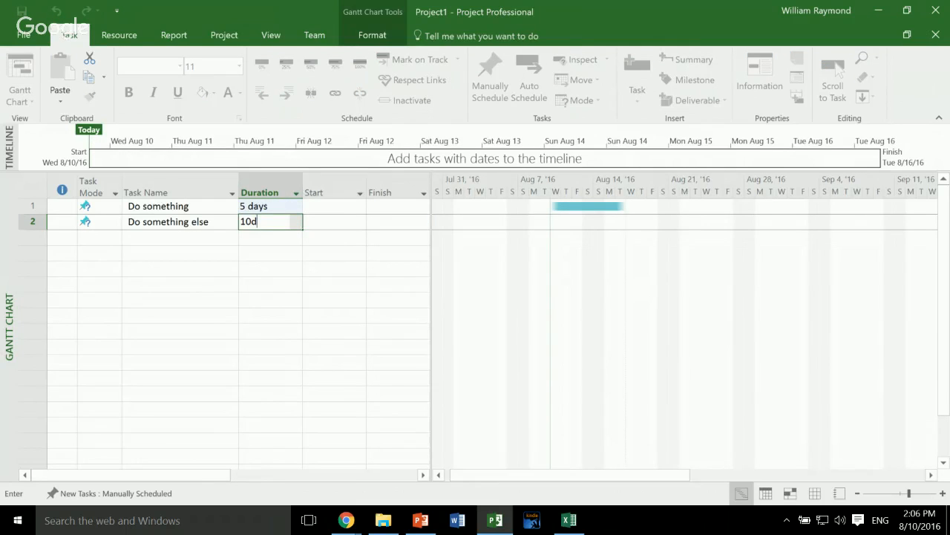
pyautogui.press('Tab')
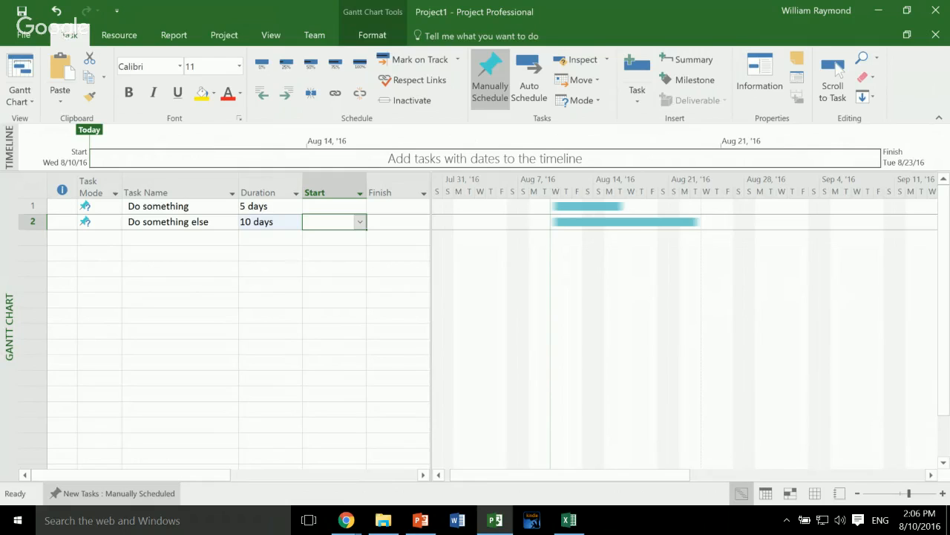
# - Examine the scheduling mode choices available for new tasks without changing the mode
pyautogui.click(112, 493)
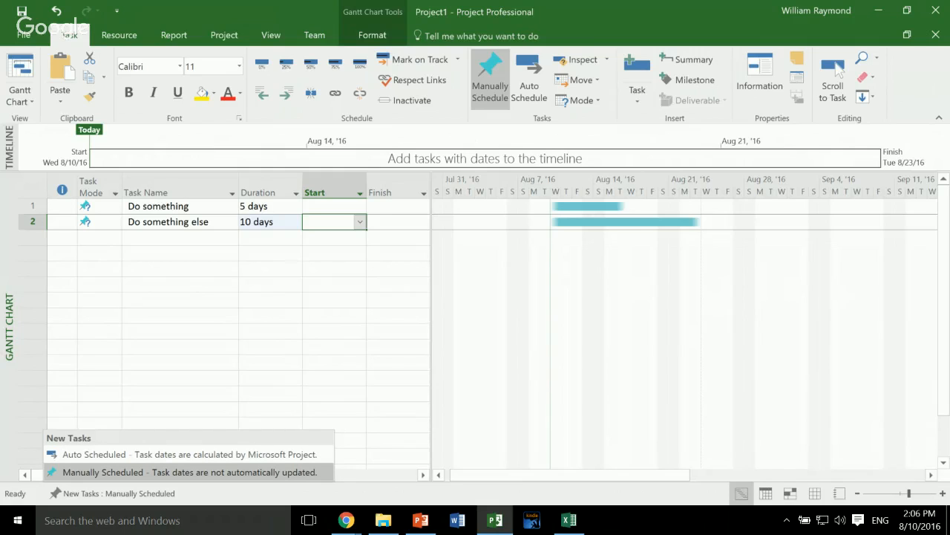
pyautogui.click(424, 342)
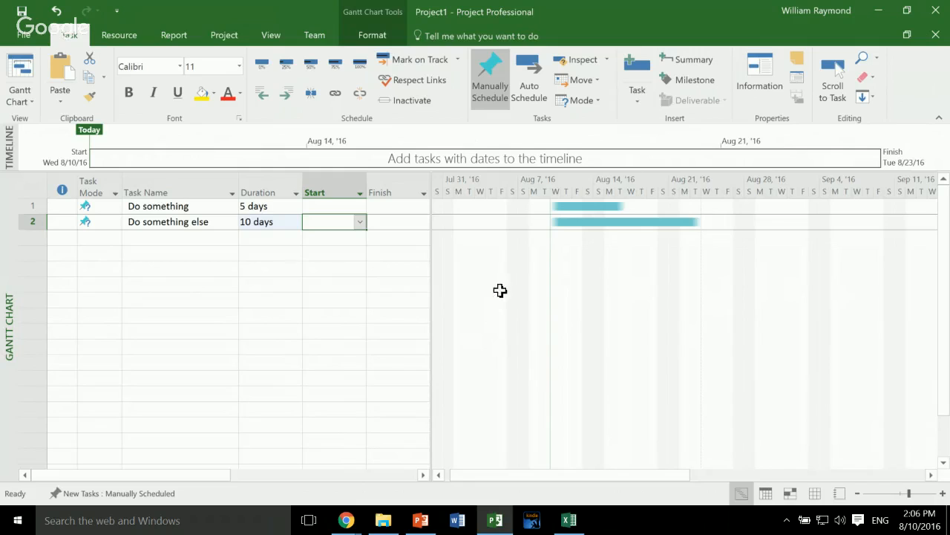
# - Enter "ASAP" as the duration and "Early Sept" as the start of the "Do something" task
pyautogui.moveTo(575, 323); pyautogui.dragTo(637, 328)
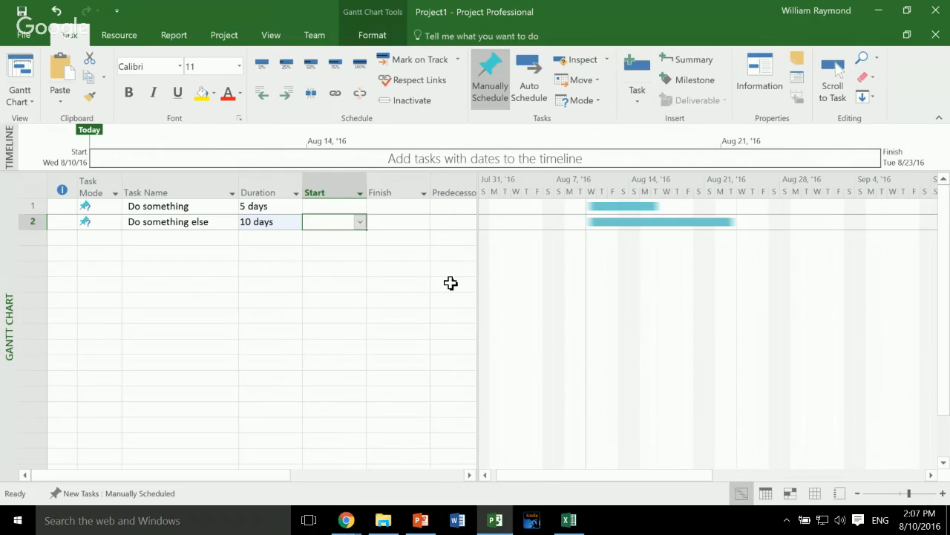
pyautogui.click(272, 209)
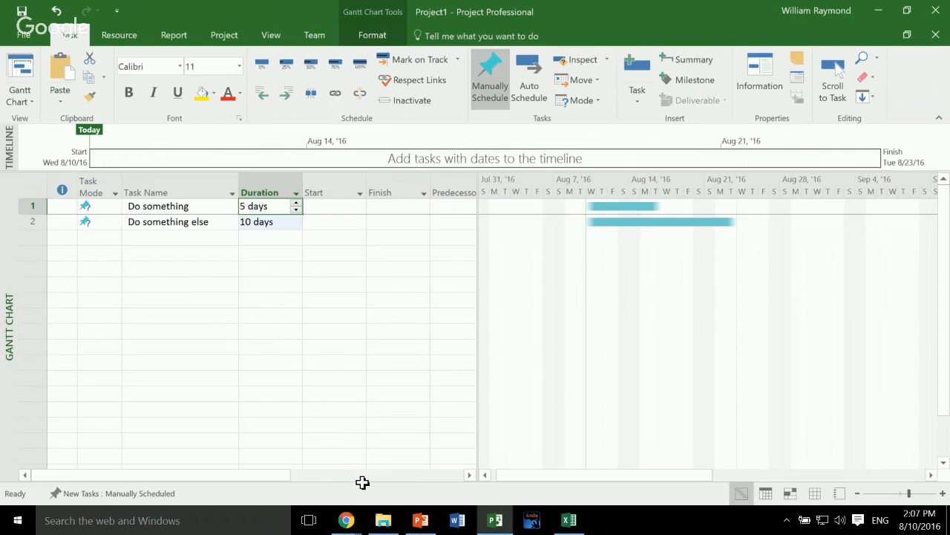
pyautogui.write('ASAP')
pyautogui.press('Tab')
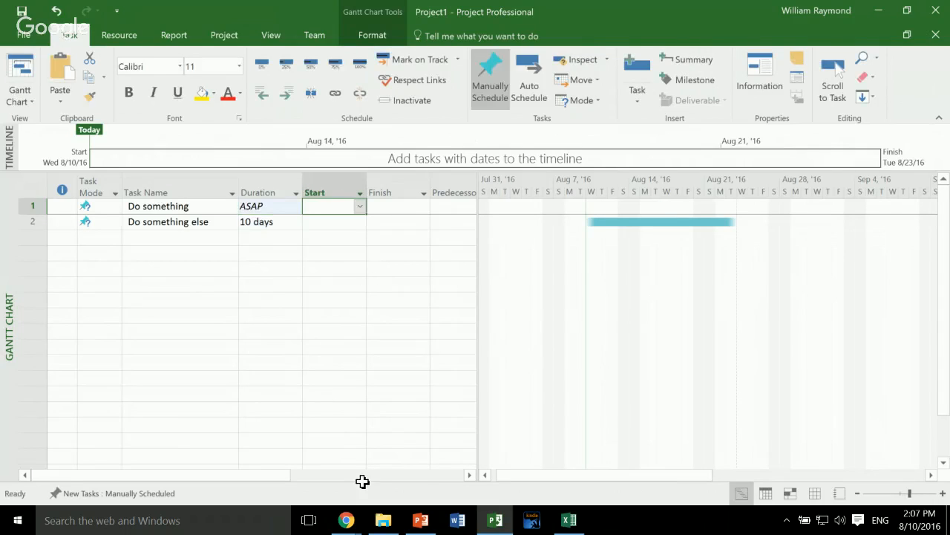
pyautogui.write('Early Sept')
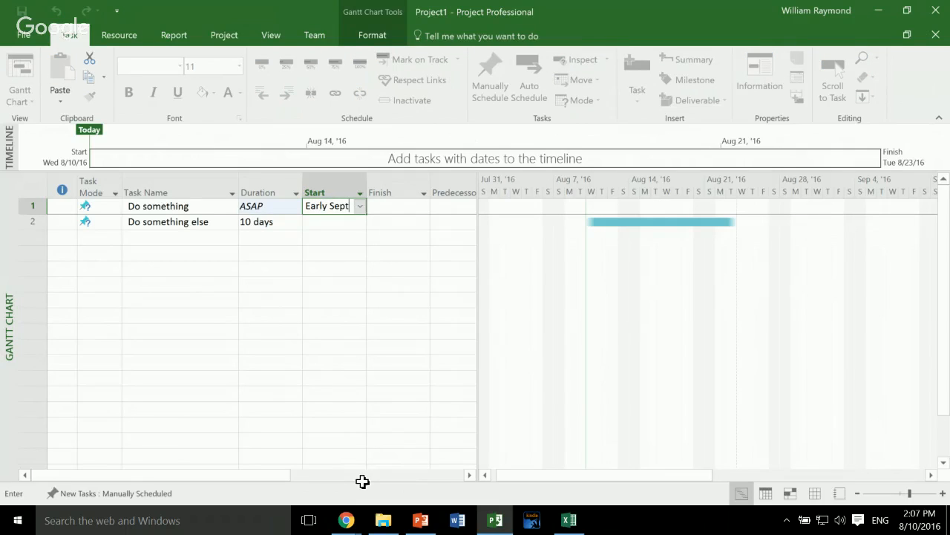
pyautogui.press('Return')
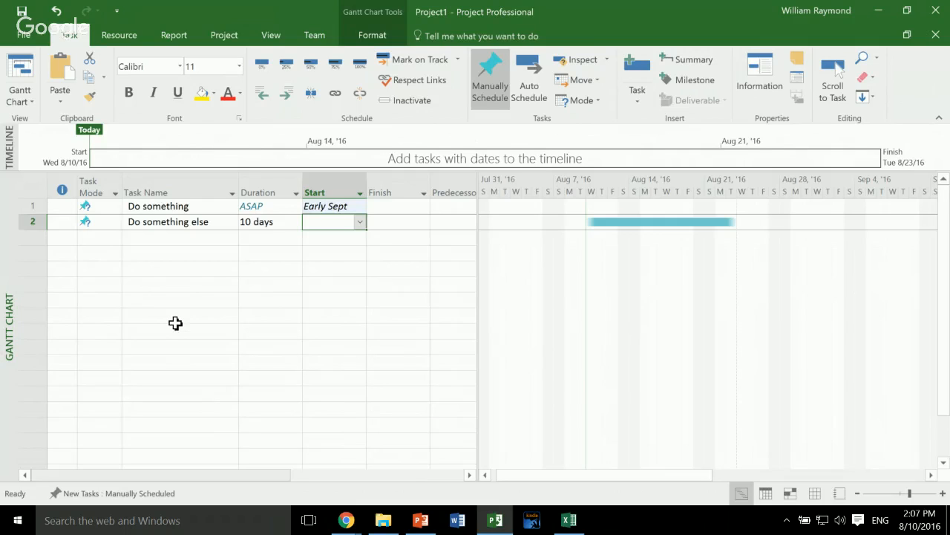
# - Create a new blank project and set its scheduling options so that new tasks are created as Auto Scheduled
pyautogui.click(24, 35)
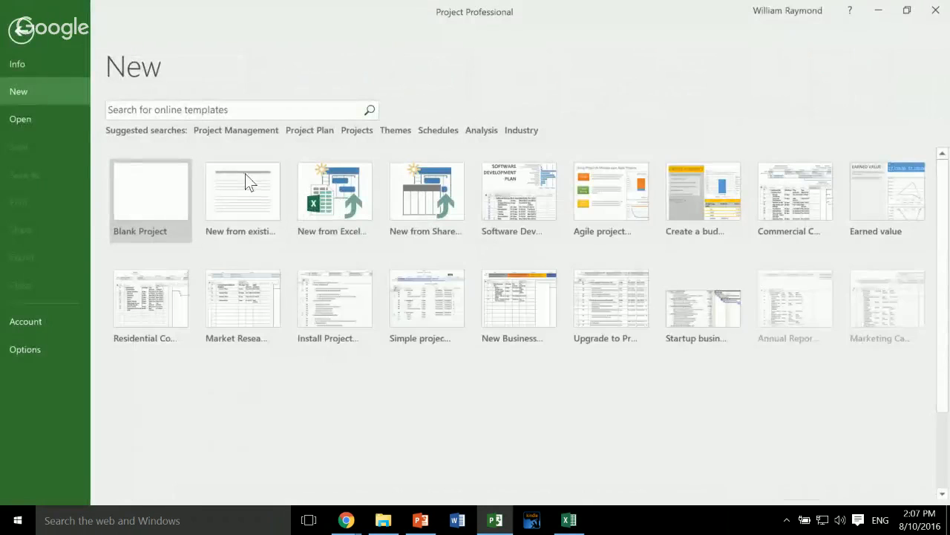
pyautogui.click(168, 256)
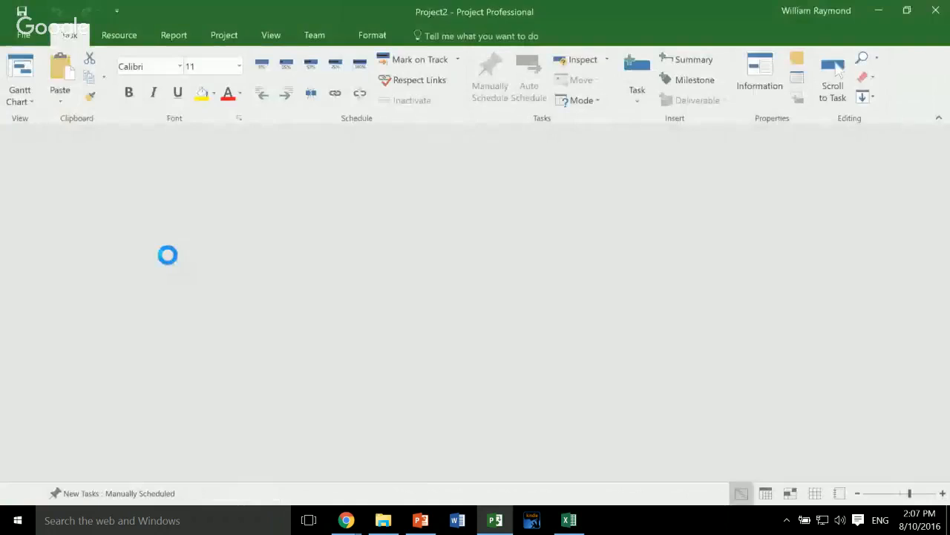
pyautogui.click(10, 43)
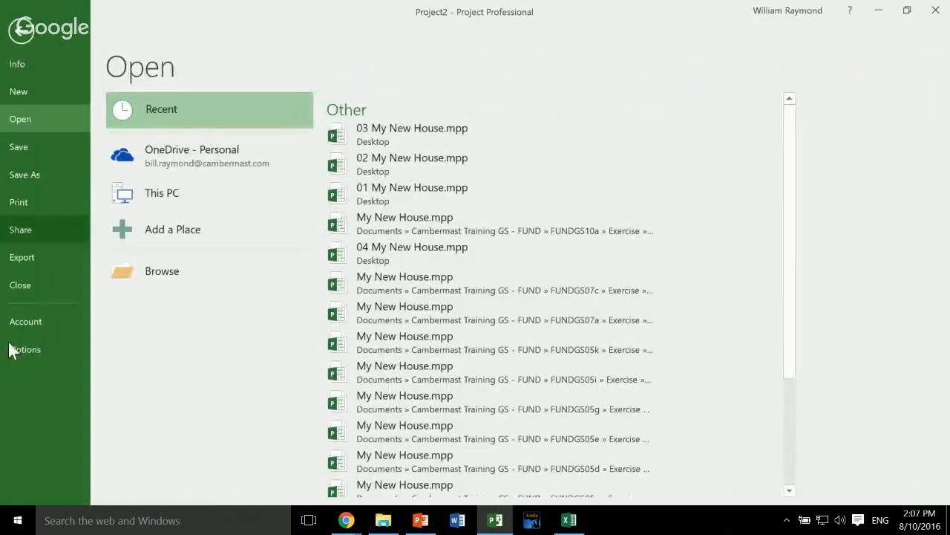
pyautogui.press('Escape')
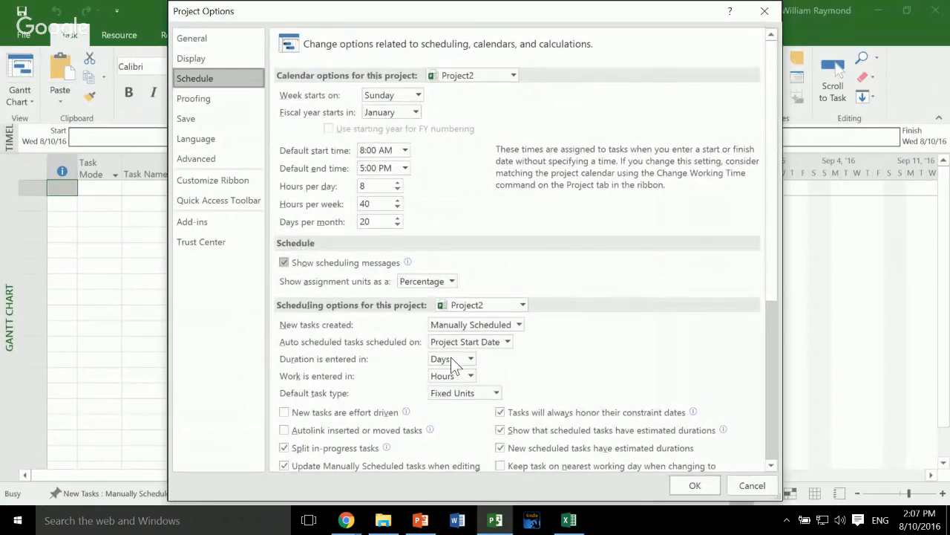
pyautogui.click(519, 324)
pyautogui.press('Down')
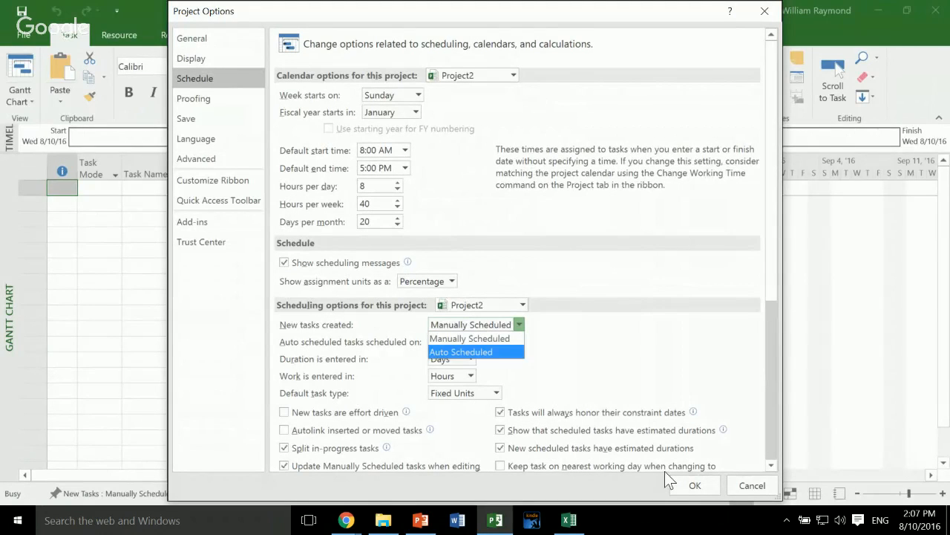
pyautogui.press('Return')
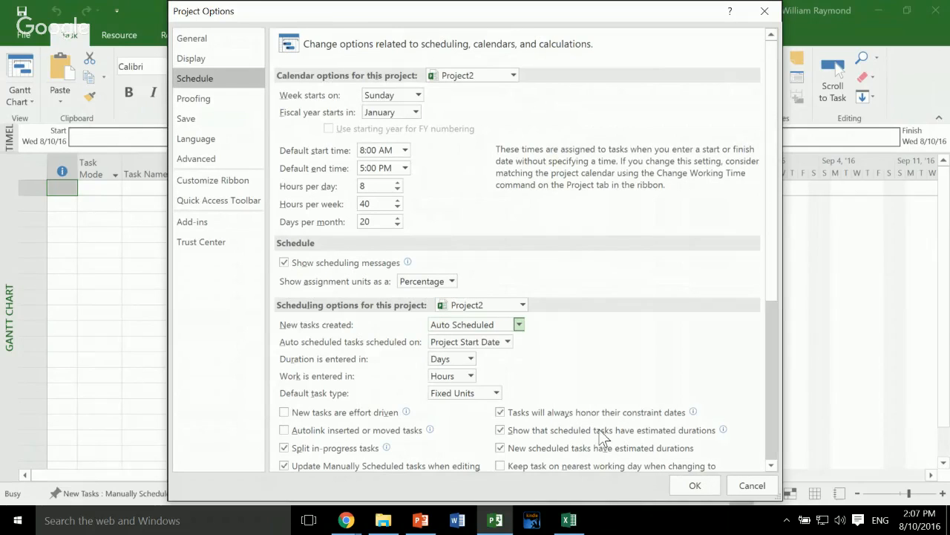
pyautogui.click(695, 485)
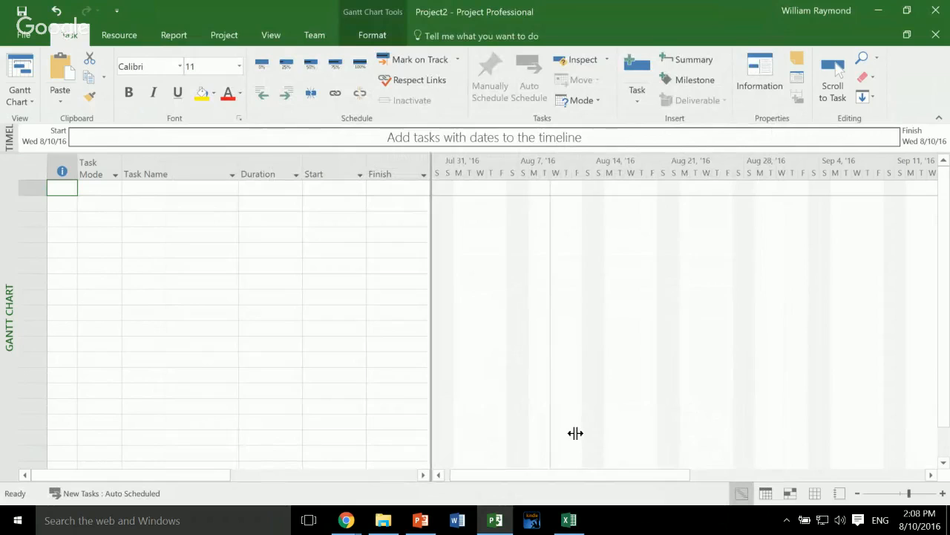
# - Add two tasks named "Do something" and "Do something else" to the new auto-scheduled project
pyautogui.moveTo(574, 433); pyautogui.dragTo(661, 439)
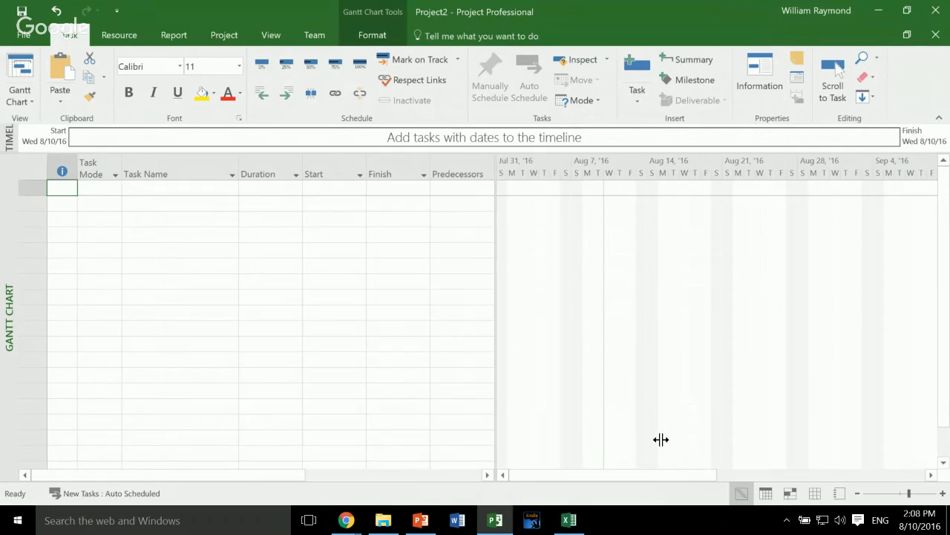
pyautogui.press('Tab')
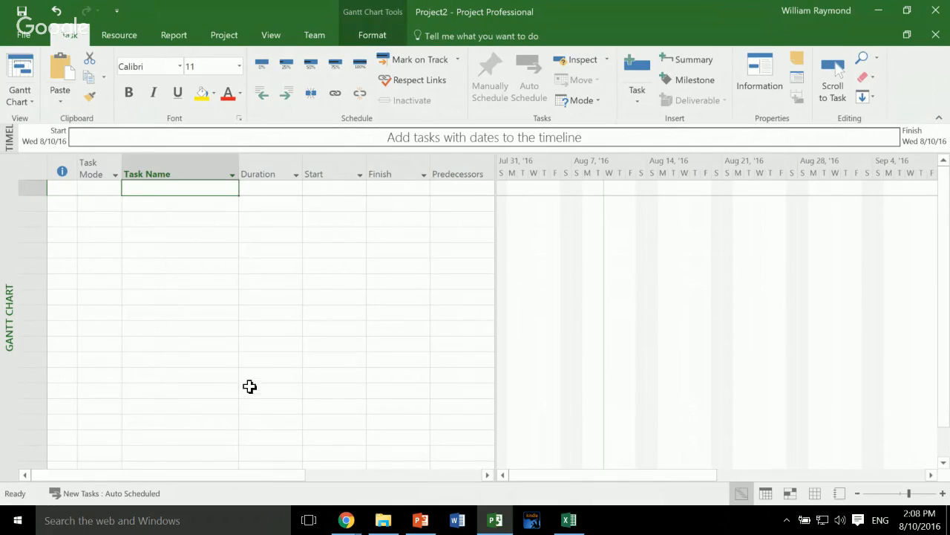
pyautogui.write('Do something')
pyautogui.press('Return')
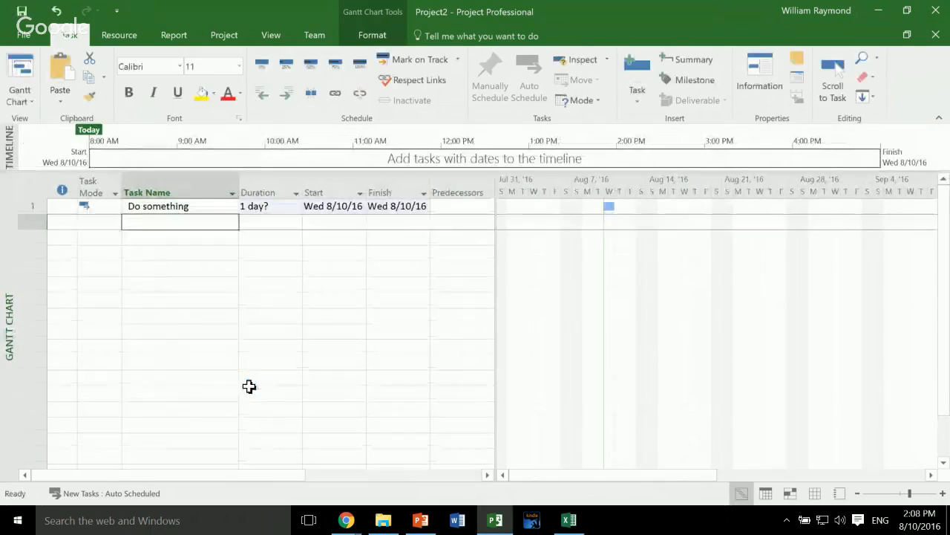
pyautogui.write('Do something else')
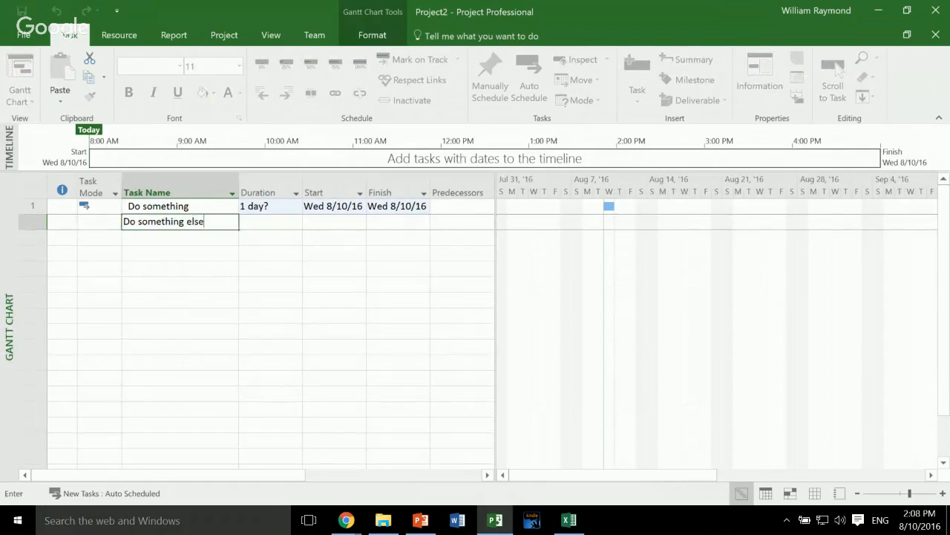
pyautogui.press('Return')
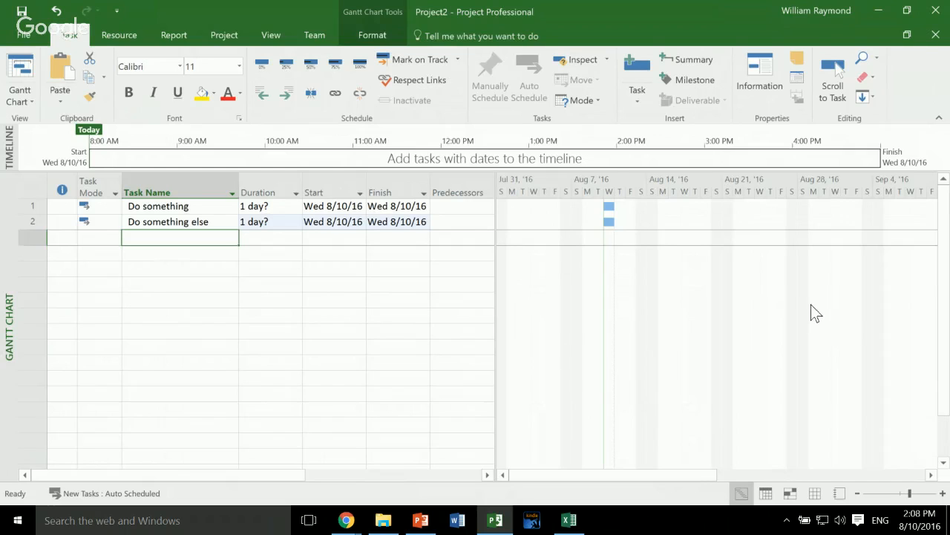
# - Set the durations of the auto-scheduled tasks to 5 days for "Do something" and 10 days for "Do something else"
pyautogui.press('Up')
pyautogui.press('Up')
pyautogui.press('Right')
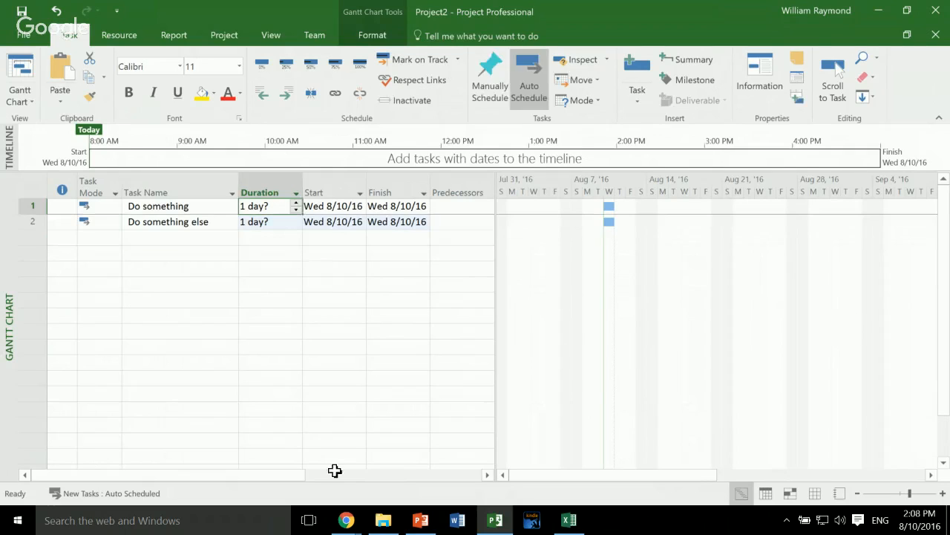
pyautogui.write('5')
pyautogui.press('Return')
pyautogui.write('10')
pyautogui.press('Return')
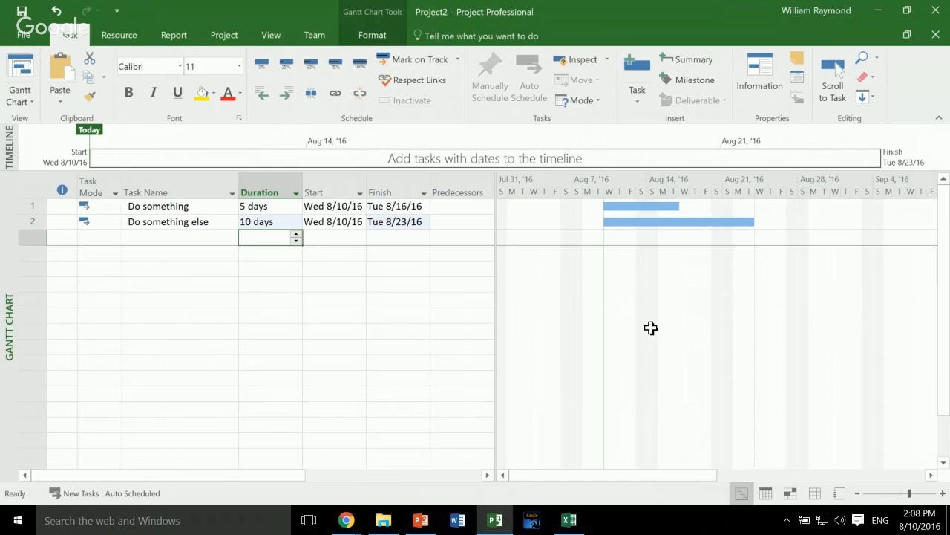
pyautogui.moveTo(662, 327); pyautogui.dragTo(702, 332)
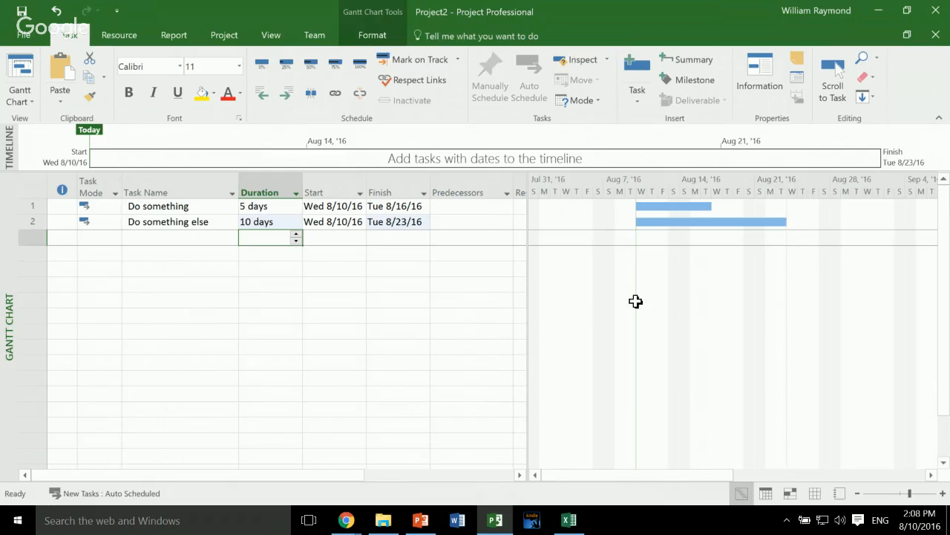
# - Review the duration, start and finish values of the auto-scheduled "Do something" task
pyautogui.click(478, 225)
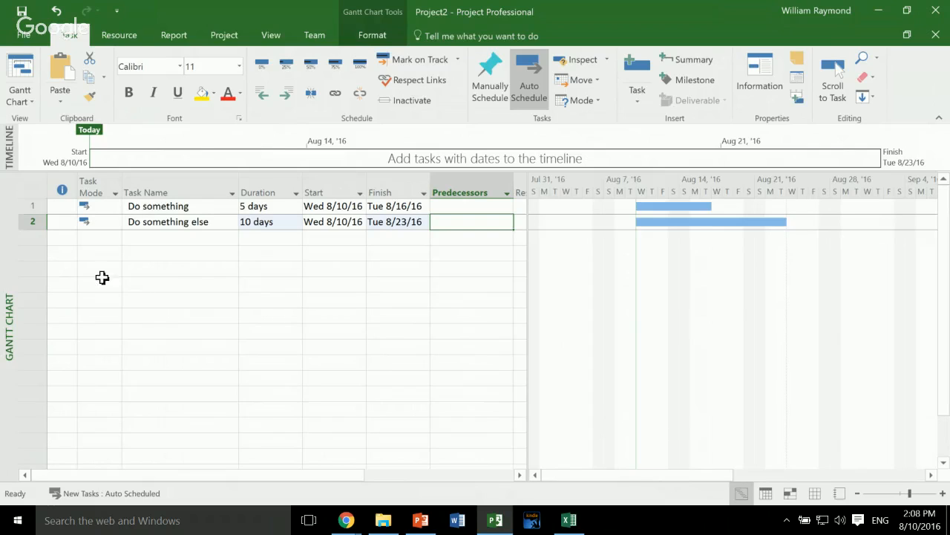
pyautogui.hotkey('ctrl', 'Home')
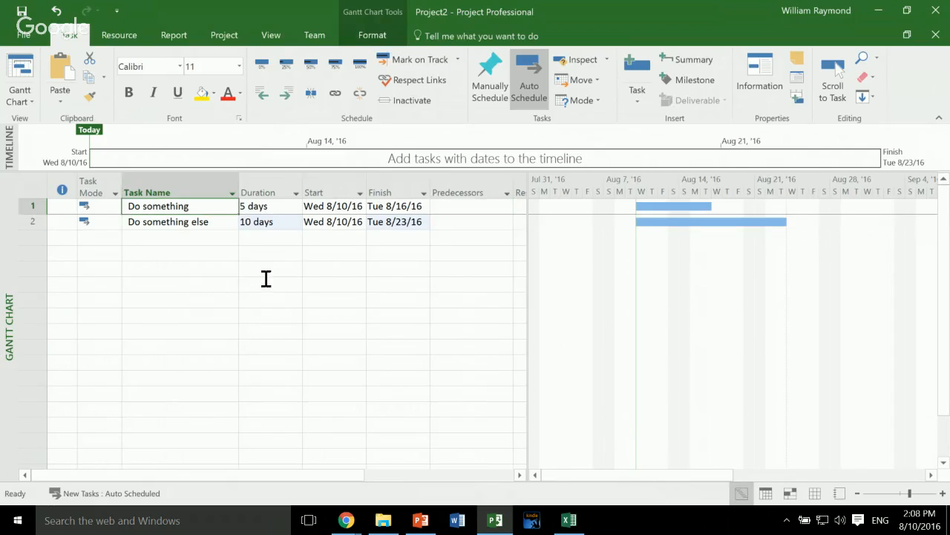
pyautogui.press('Tab')
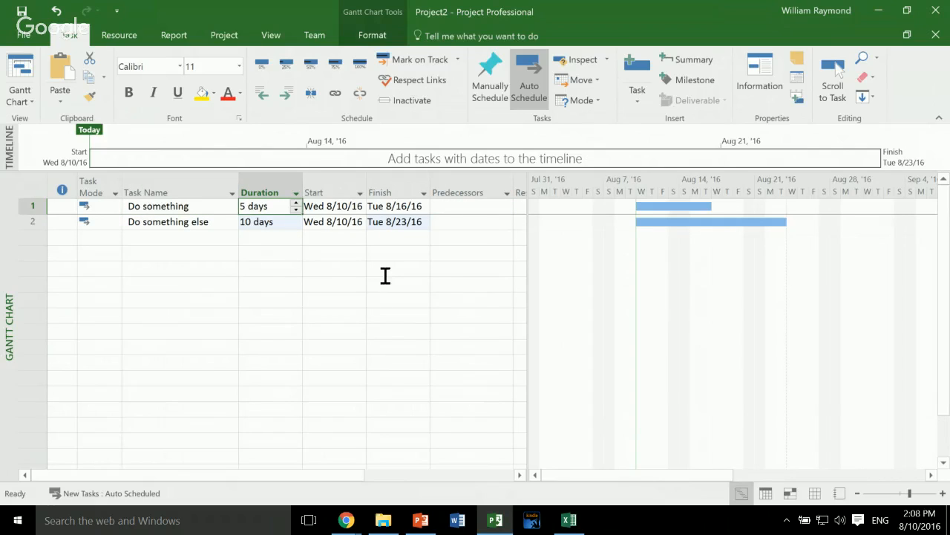
pyautogui.press('Tab')
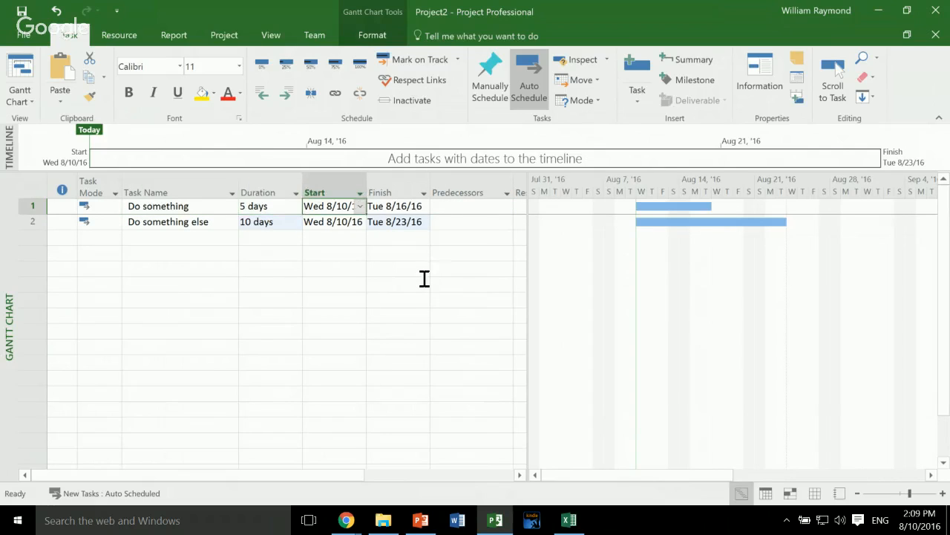
pyautogui.press('Tab')
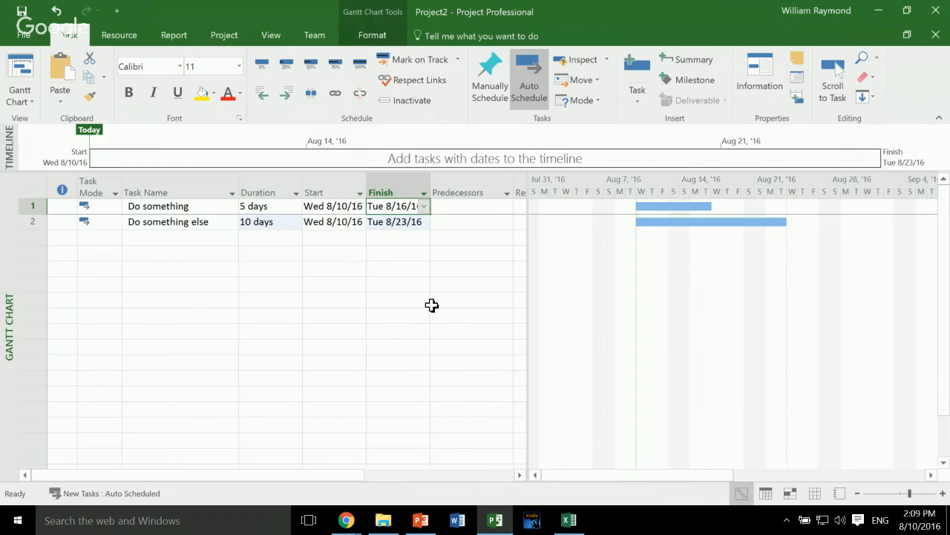
# - Widen the Start and Finish columns and enlarge the task table to show the Predecessors and Resource Names columns
pyautogui.press('Return')
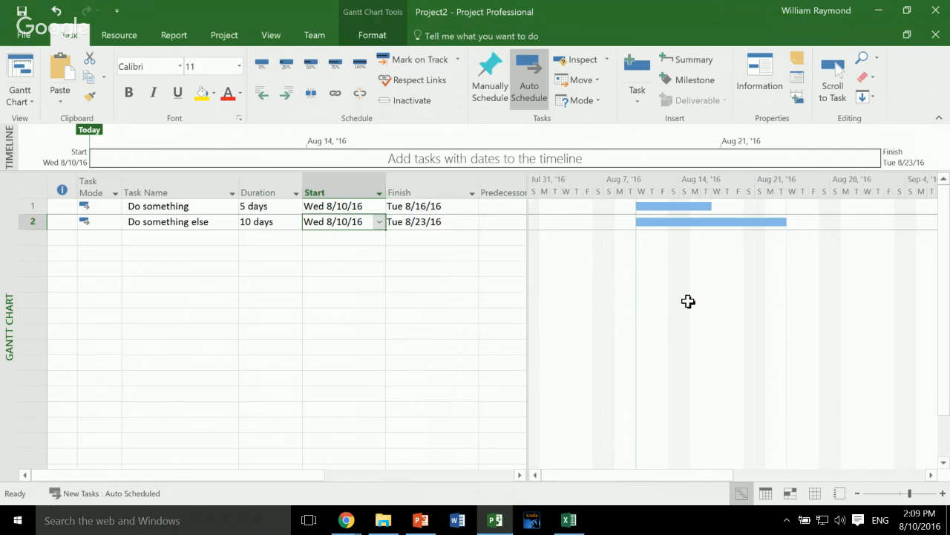
pyautogui.moveTo(529, 247); pyautogui.dragTo(680, 270)
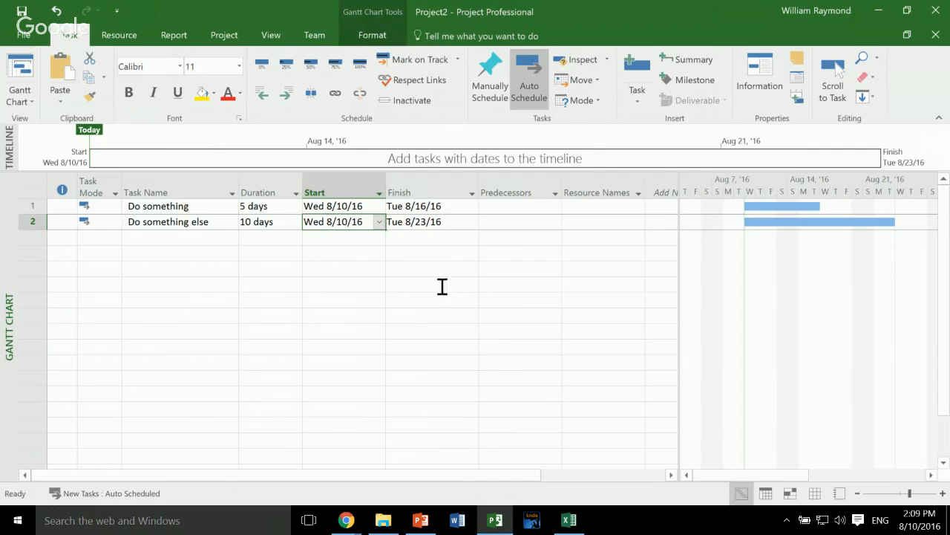
pyautogui.click(396, 211)
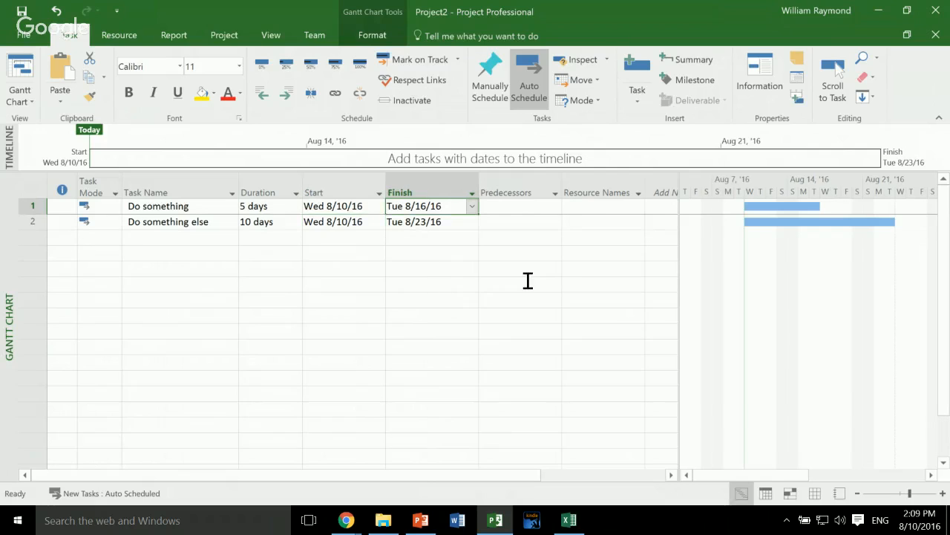
pyautogui.click(350, 223)
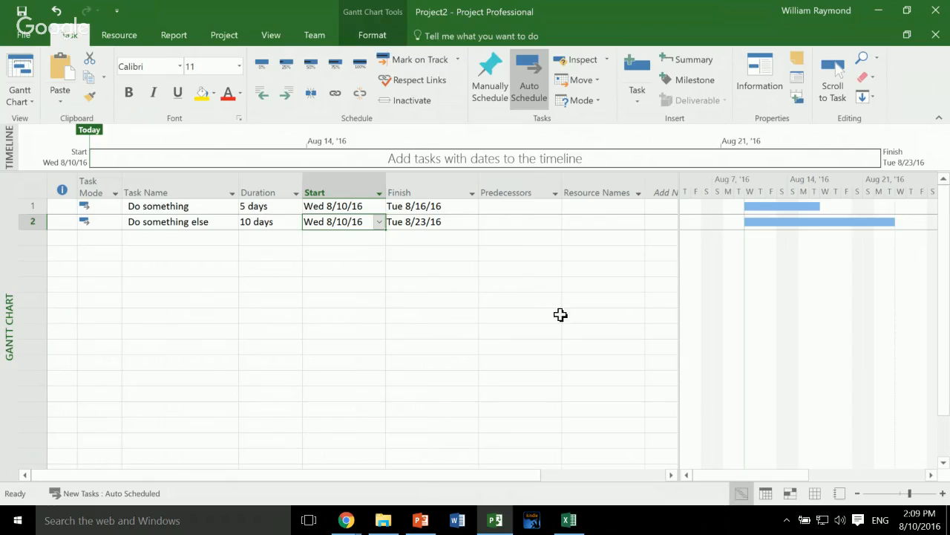
# - Set task 1 as the predecessor of "Do something else" and widen the Gantt chart area
pyautogui.press('Right')
pyautogui.press('Right')
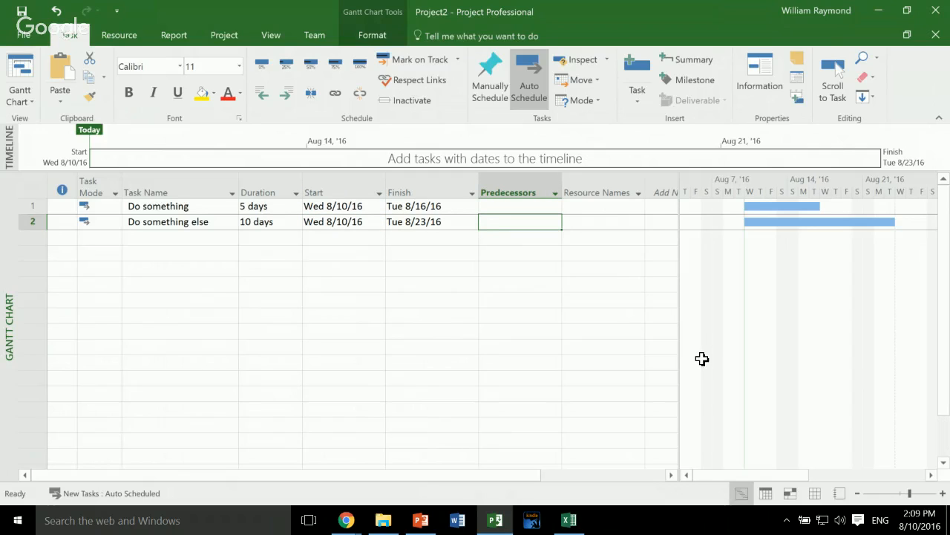
pyautogui.write('1')
pyautogui.press('Return')
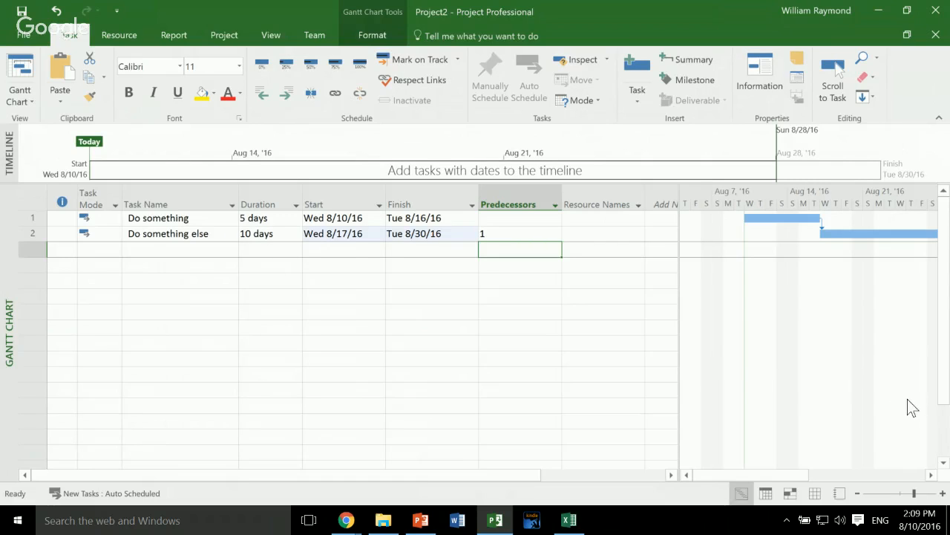
pyautogui.moveTo(906, 399); pyautogui.dragTo(804, 401)
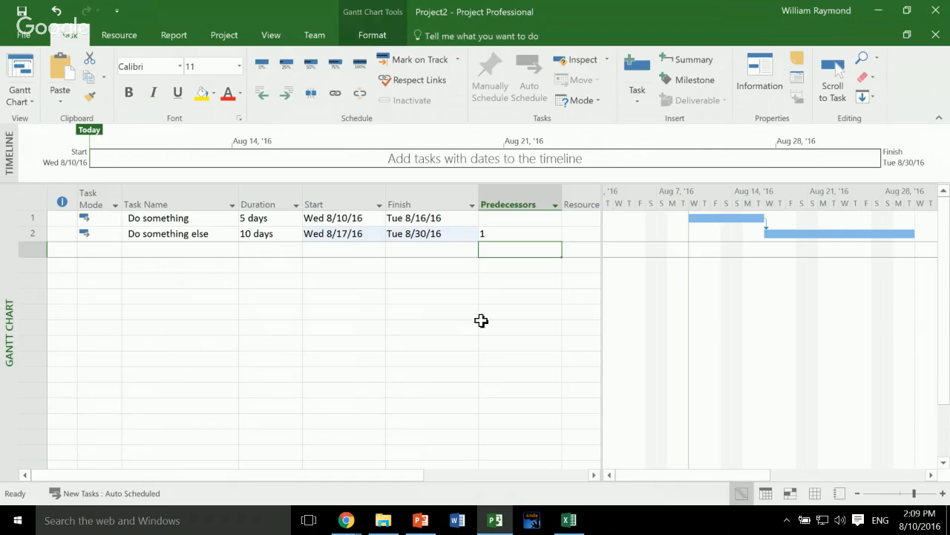
# - Review the start and finish dates of "Do something else" and undo its predecessor link
pyautogui.press('Up')
pyautogui.press('Left')
pyautogui.press('Left')
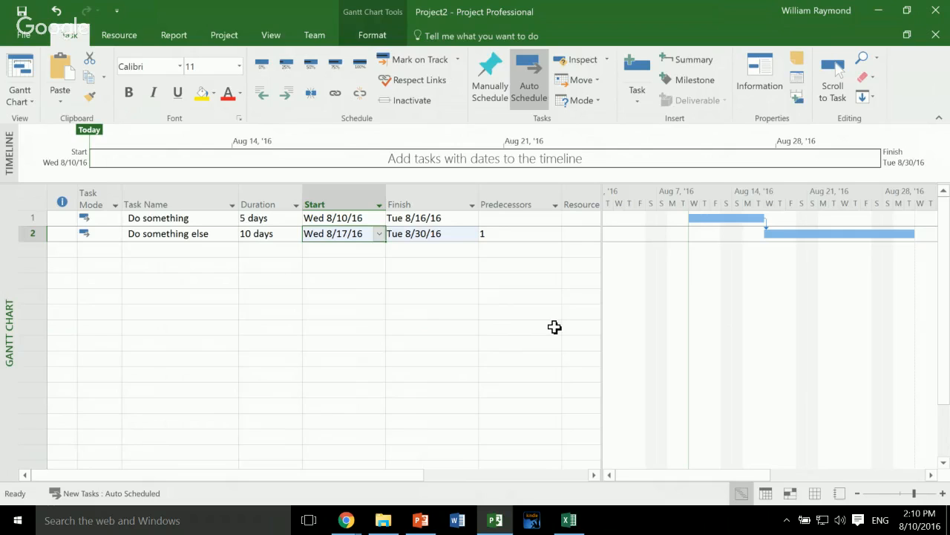
pyautogui.press('Tab')
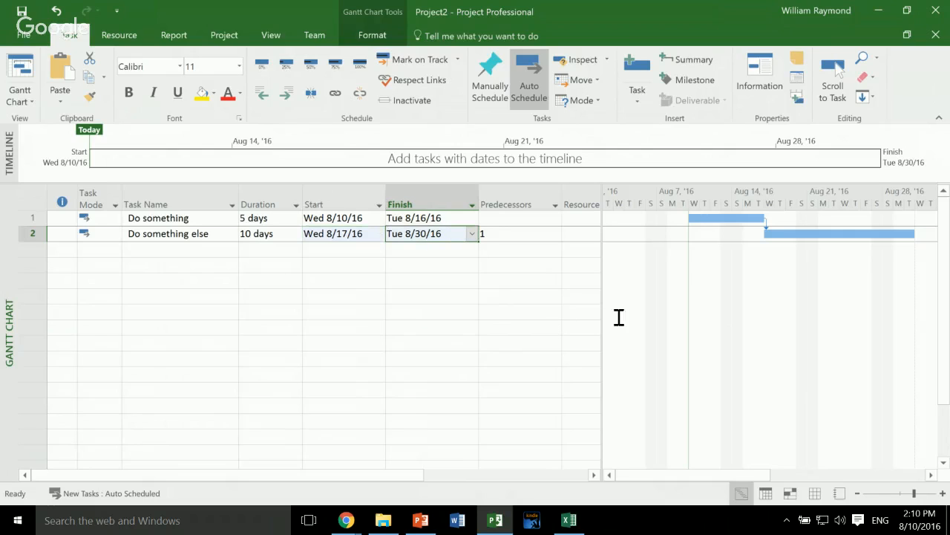
pyautogui.hotkey('shift', 'Tab')
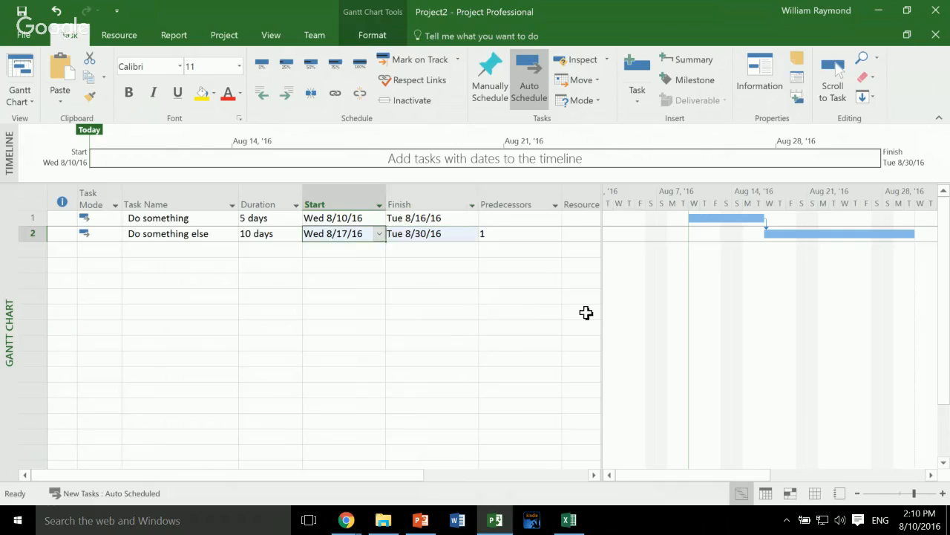
pyautogui.press('Tab')
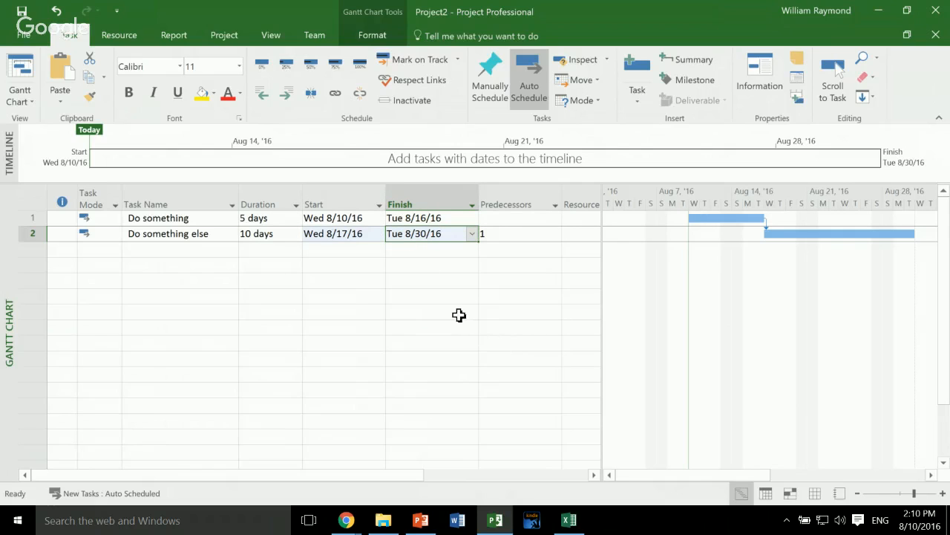
pyautogui.press('Tab')
pyautogui.press('Delete')
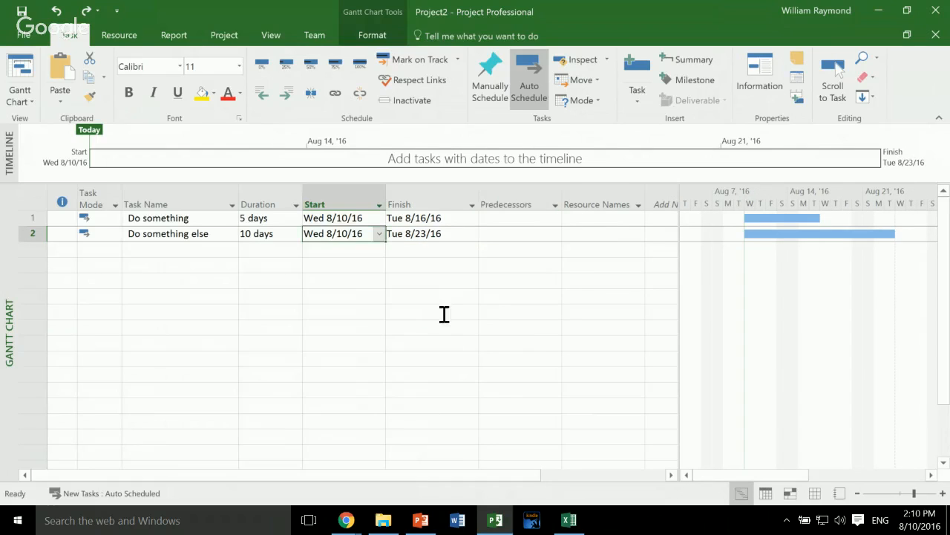
# - Enter task 1 again as the predecessor of "Do something else" and check that task's start and finish dates
pyautogui.press('Left')
pyautogui.press('Left')
pyautogui.press('Right')
pyautogui.press('Right')
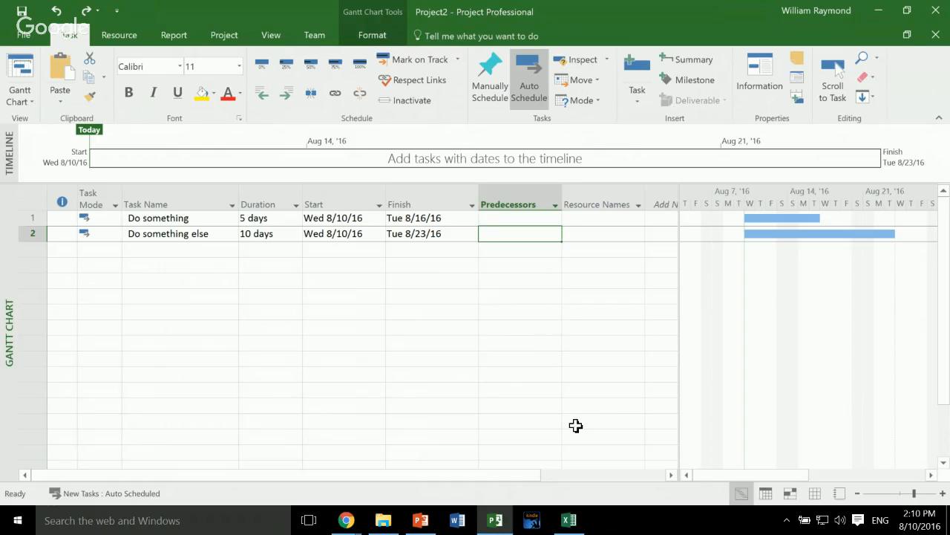
pyautogui.write('1')
pyautogui.press('Return')
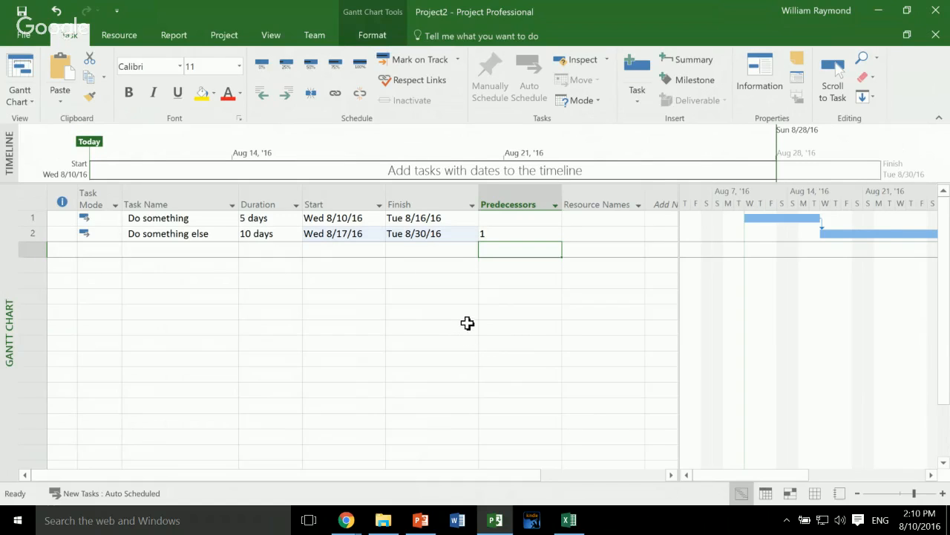
pyautogui.press('Up')
pyautogui.press('Left')
pyautogui.press('Left')
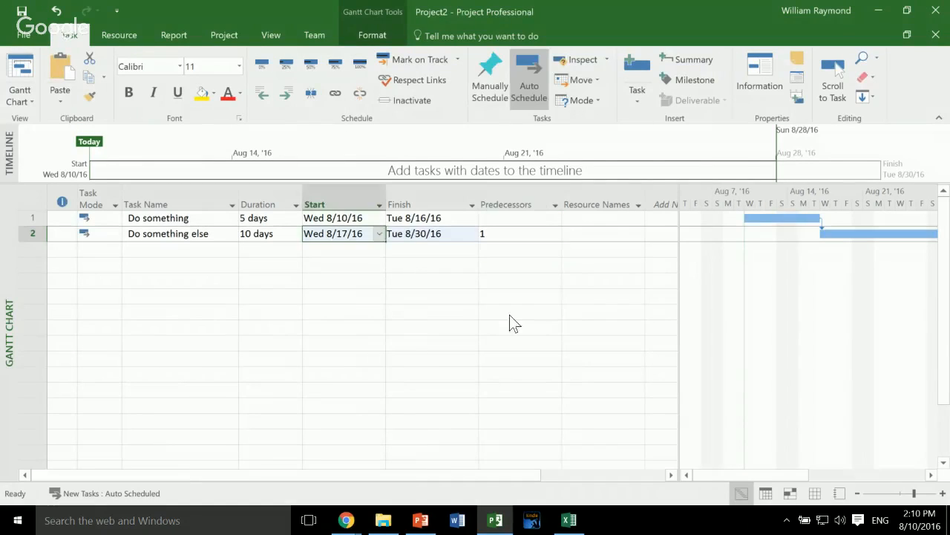
pyautogui.press('Right')
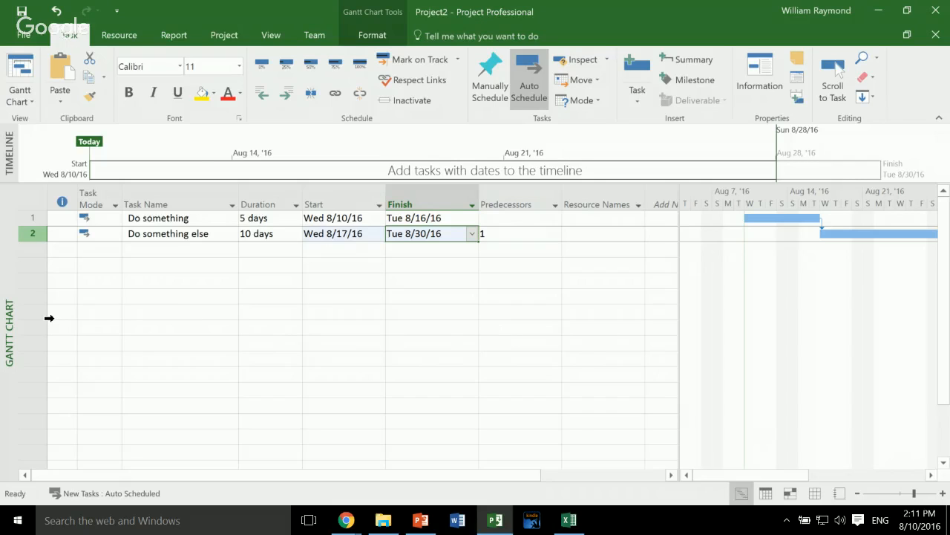
# - Insert a new task named "Do something more important" between "Do something" and "Do something else"
pyautogui.rightClick(49, 317)
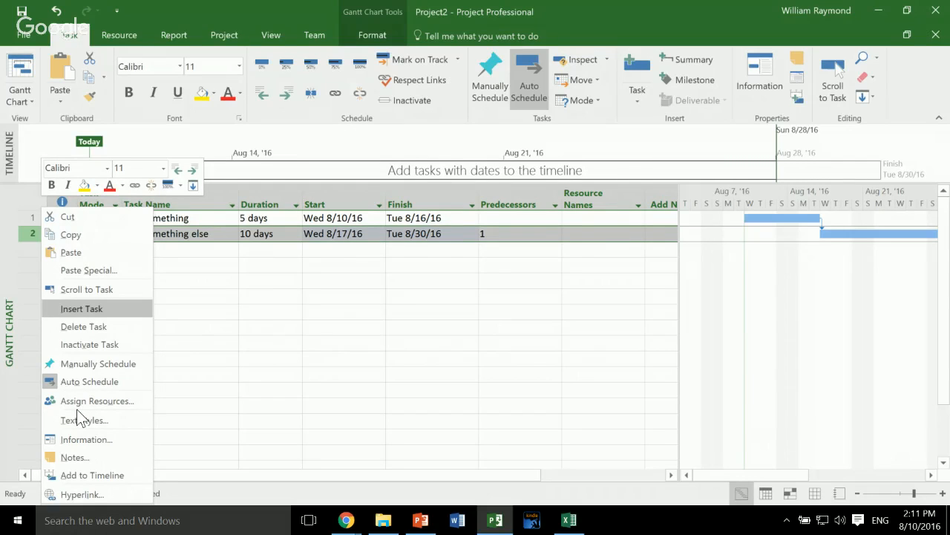
pyautogui.press('Return')
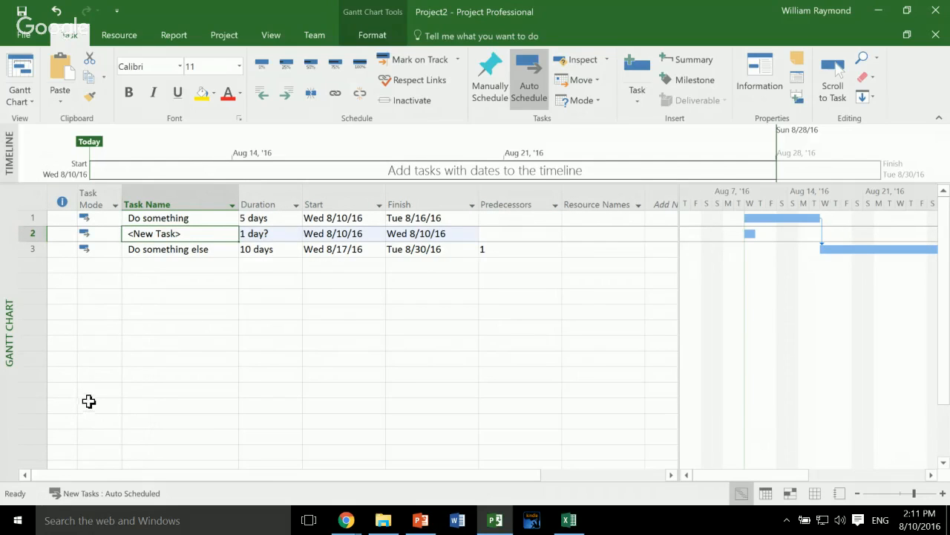
pyautogui.write('Do something more important')
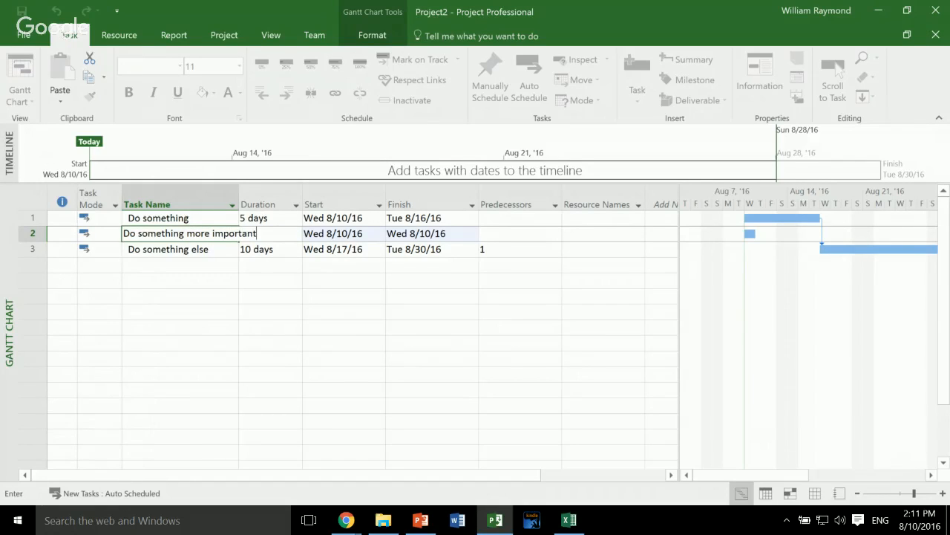
pyautogui.press('Return')
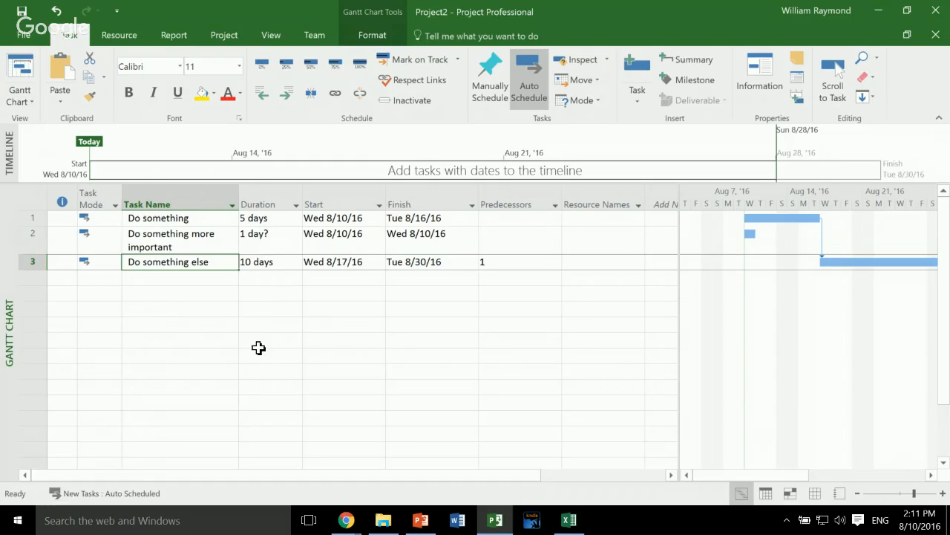
# - Set the duration of the "Do something more important" task to 3 days
pyautogui.press('Up')
pyautogui.press('Right')
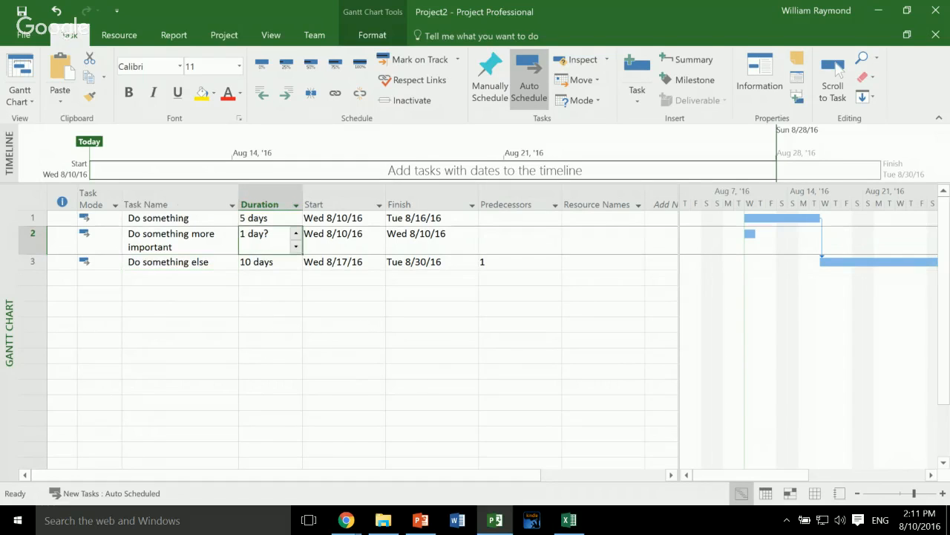
pyautogui.write('3d')
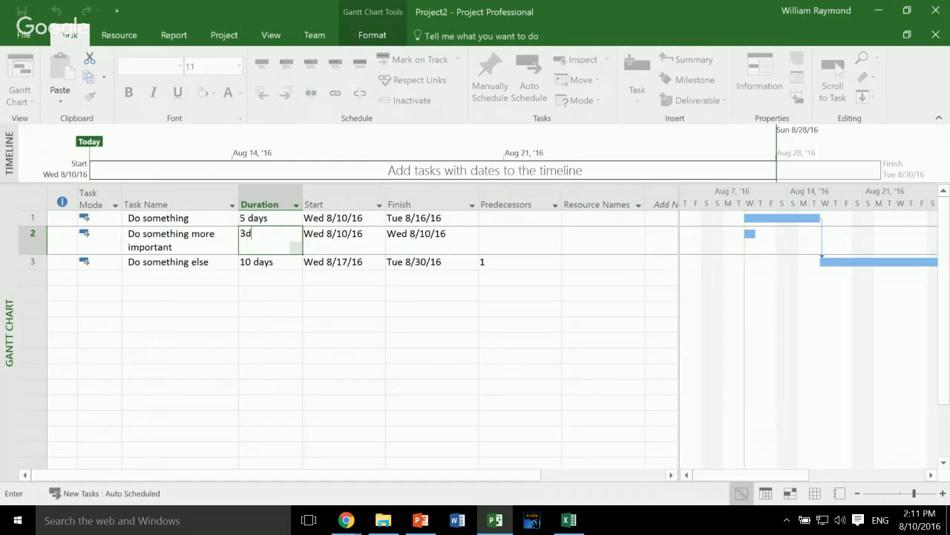
pyautogui.press('Return')
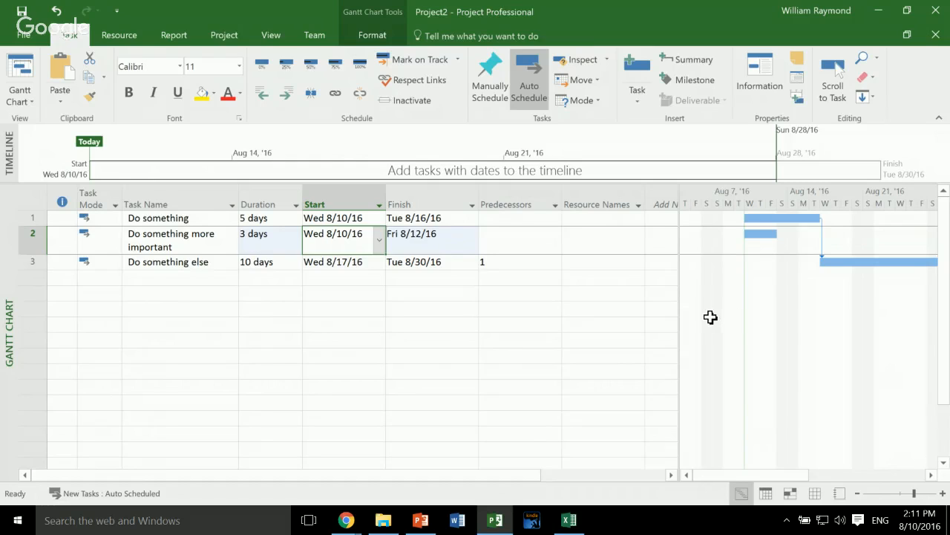
# - Set predecessor 1 for "Do something more important" and predecessor 2 for "Do something else" to chain the three tasks
pyautogui.press('Tab')
pyautogui.press('Tab')
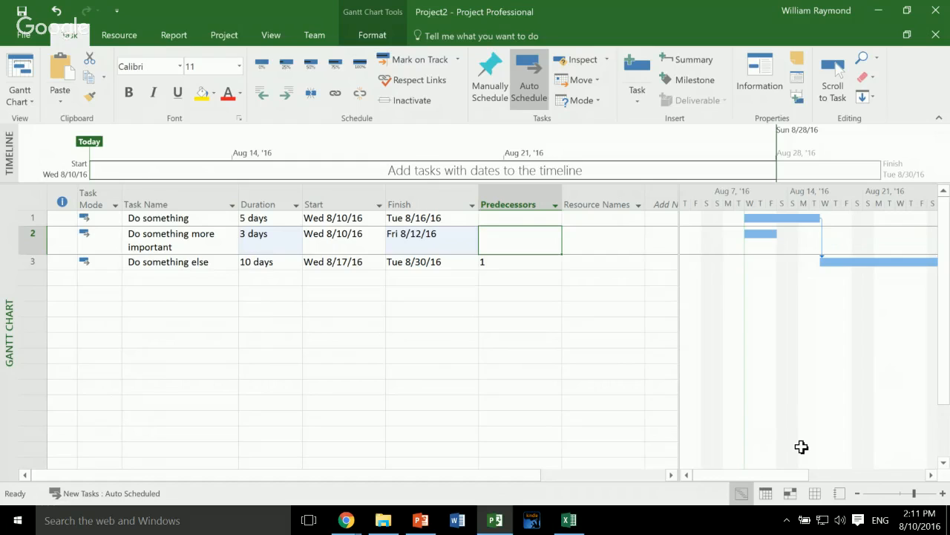
pyautogui.write('1')
pyautogui.press('Return')
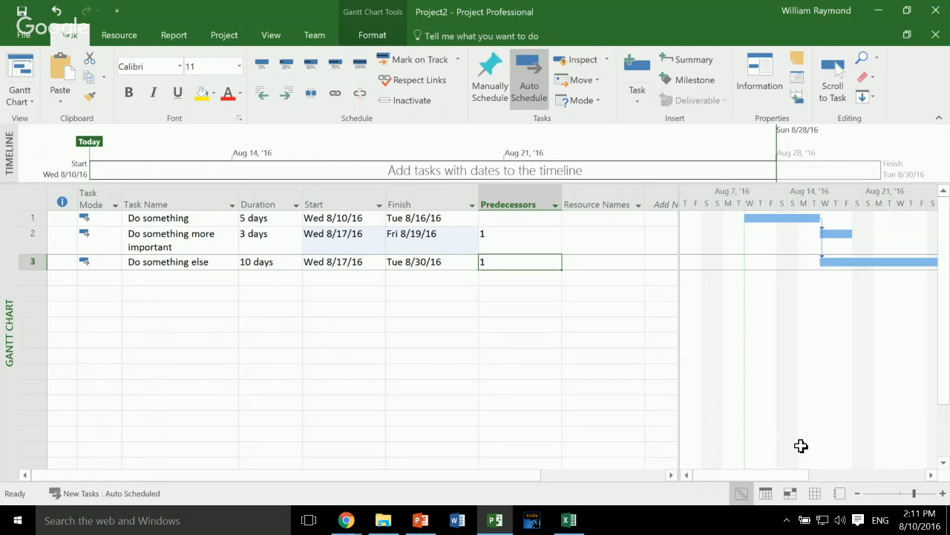
pyautogui.write('2')
pyautogui.press('Return')
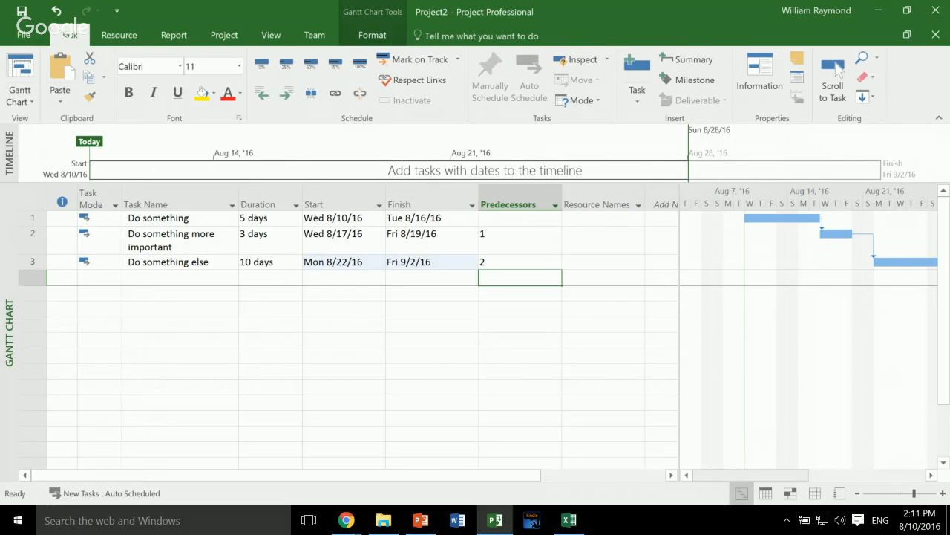
# - Adjust the Gantt chart's date range and width to examine the bars of all three linked tasks
pyautogui.click(838, 67)
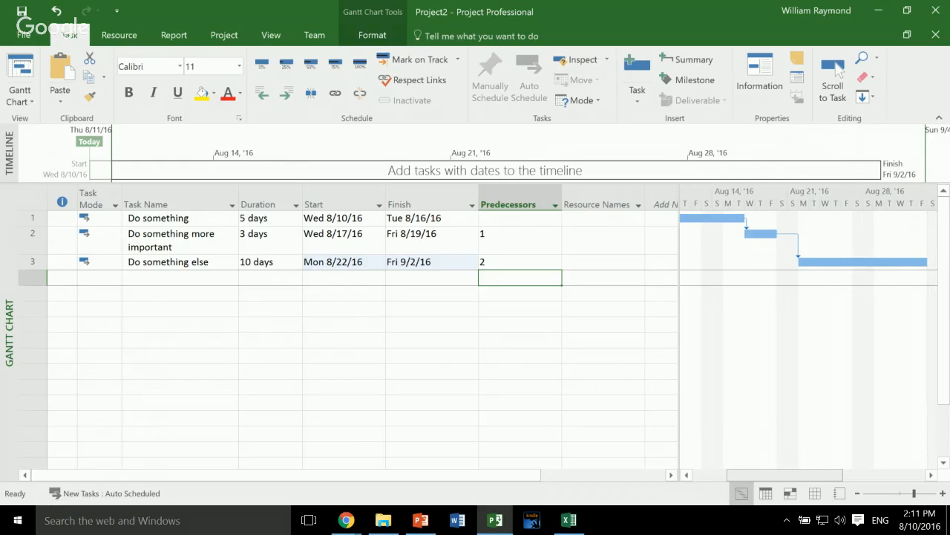
pyautogui.click(838, 67)
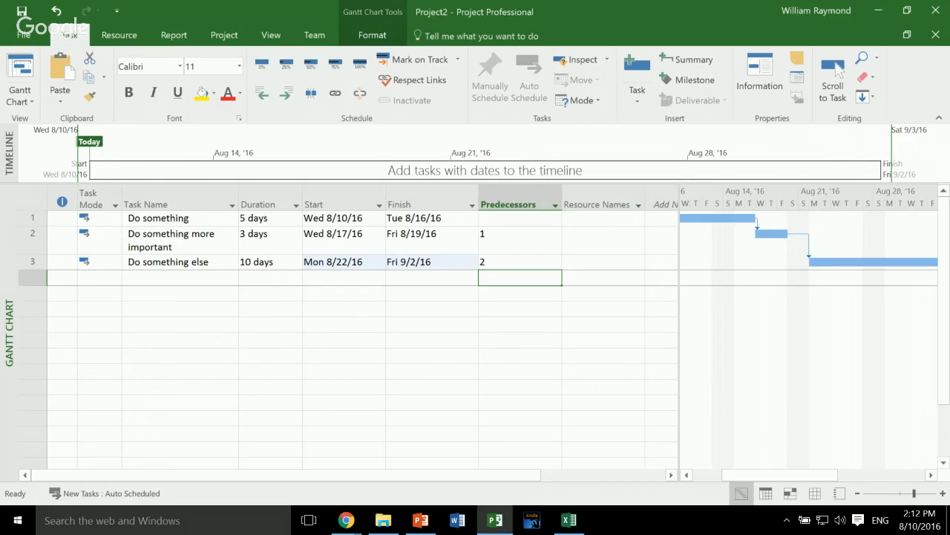
pyautogui.moveTo(678, 334); pyautogui.dragTo(601, 334)
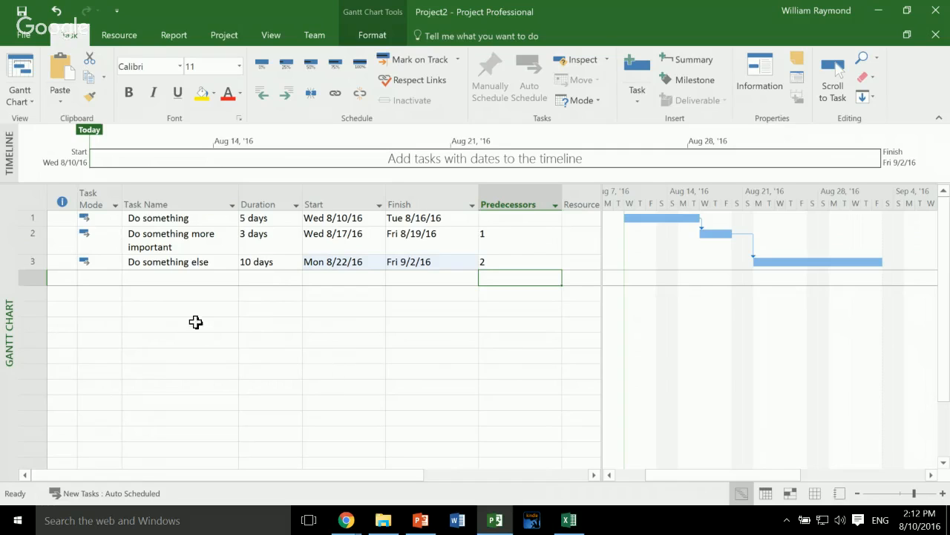
pyautogui.hotkey('ctrl', 'Home')
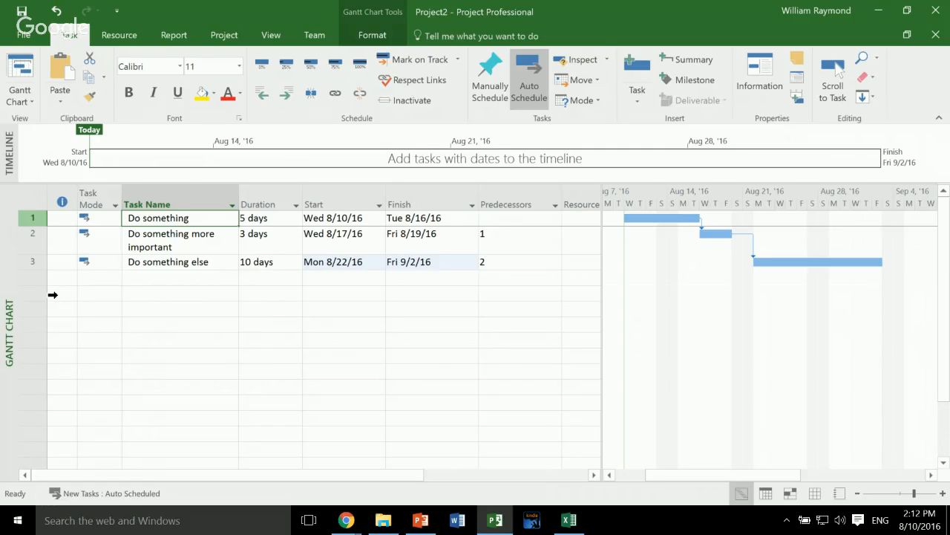
# - Insert a new task named "My New Project" above "Do something"
pyautogui.rightClick(46, 217)
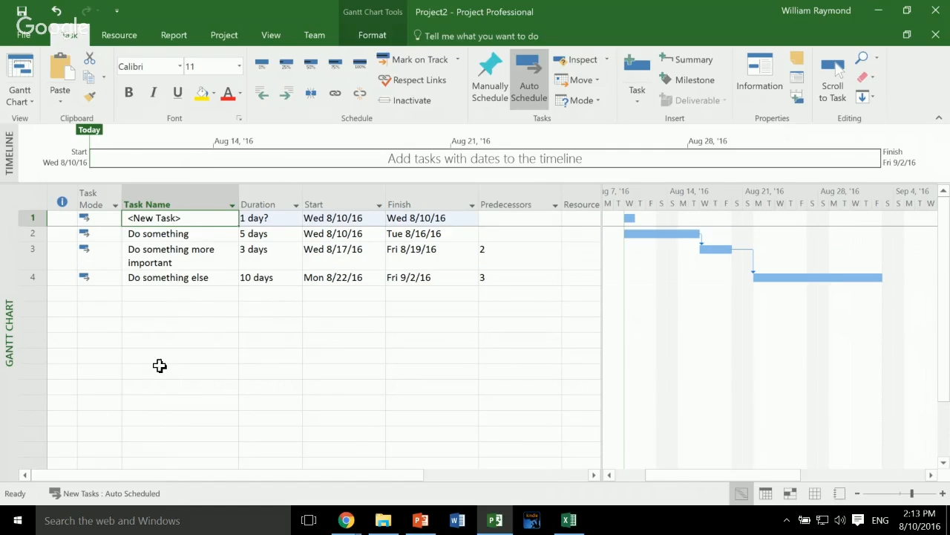
pyautogui.write('My New Project')
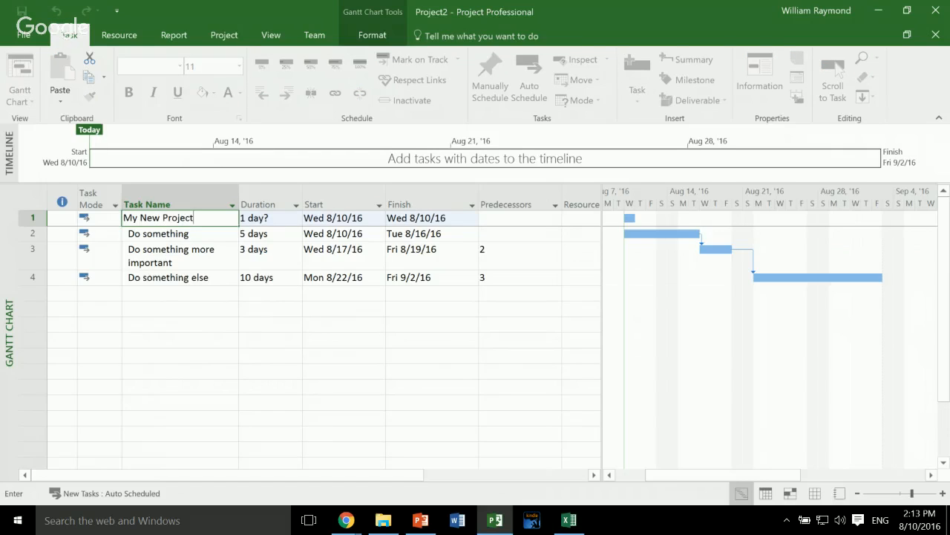
pyautogui.press('Return')
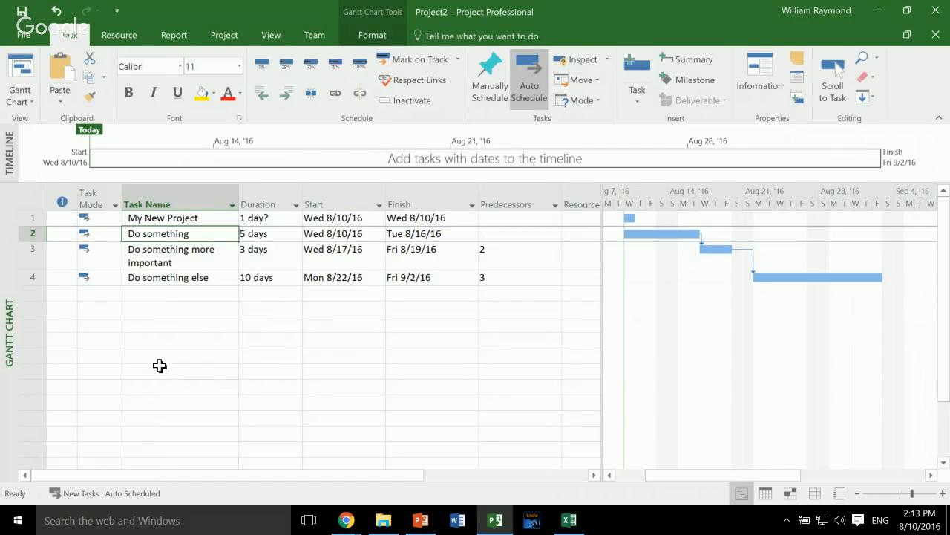
# - Indent the three existing tasks beneath "My New Project" to turn it into a summary task
pyautogui.hotkey('shift', 'Down')
pyautogui.hotkey('shift', 'Down')
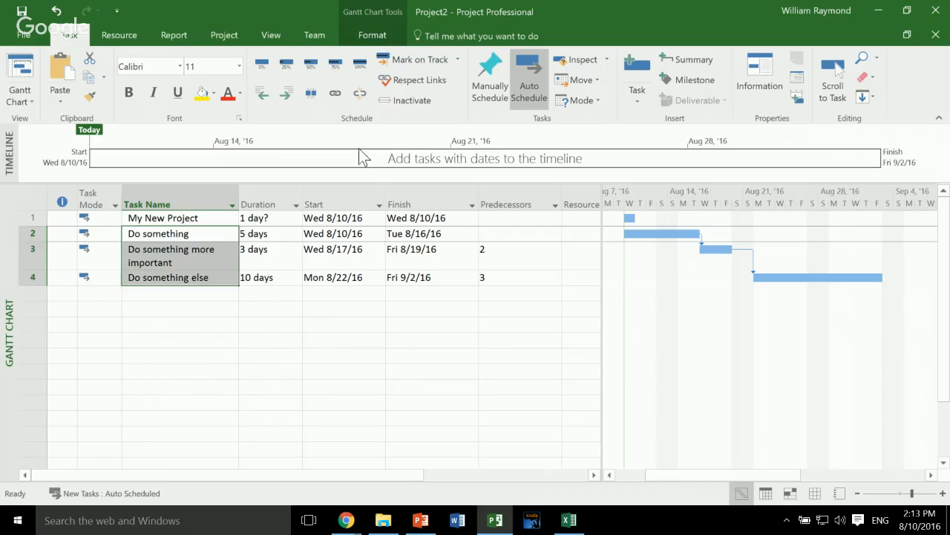
pyautogui.hotkey('alt', 'shift', 'Right')
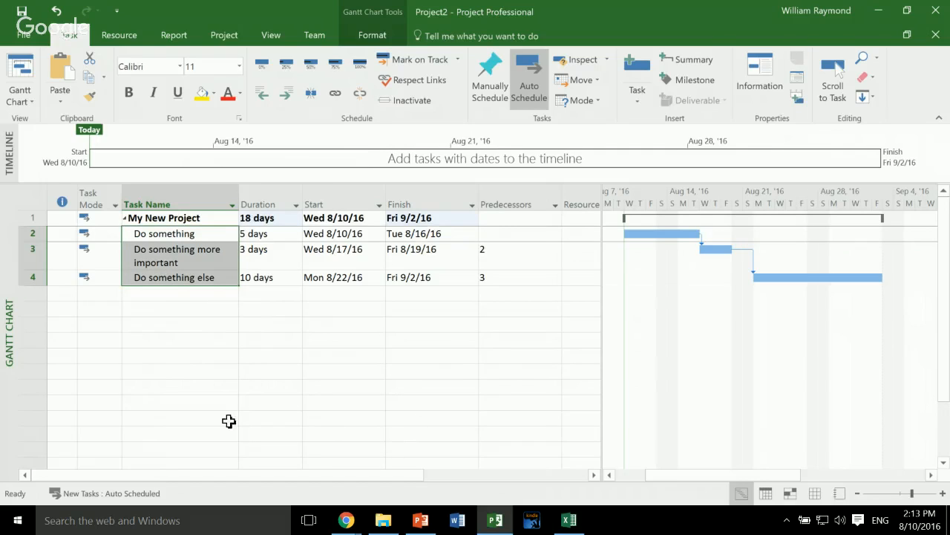
pyautogui.click(172, 311)
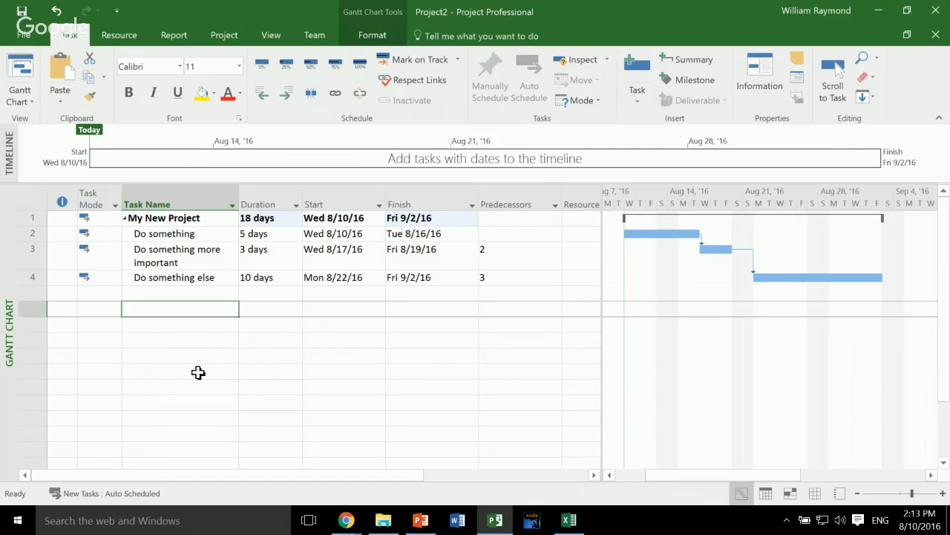
# - Undo the indentation of the three tasks and the insertion of the "My New Project" task
pyautogui.hotkey('ctrl', 'z')
pyautogui.hotkey('ctrl', 'z')
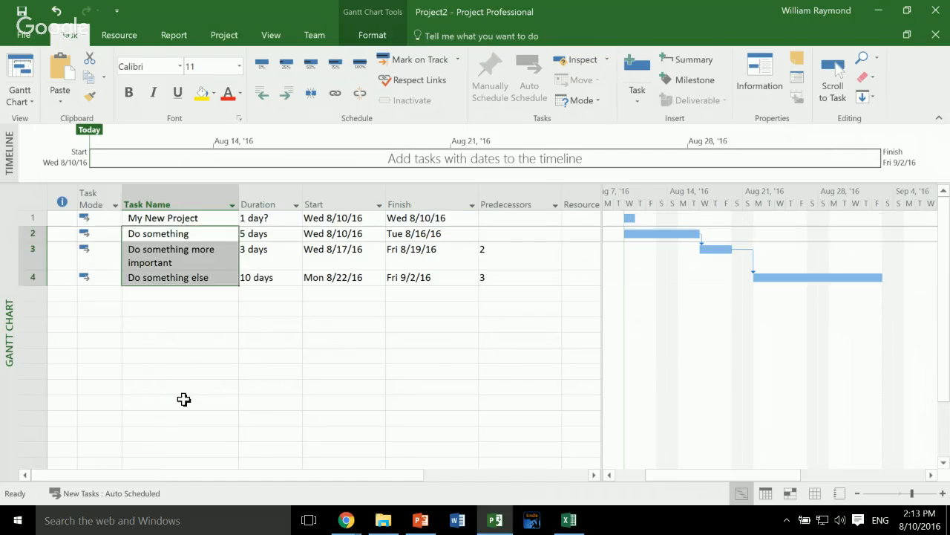
pyautogui.hotkey('ctrl', 'z')
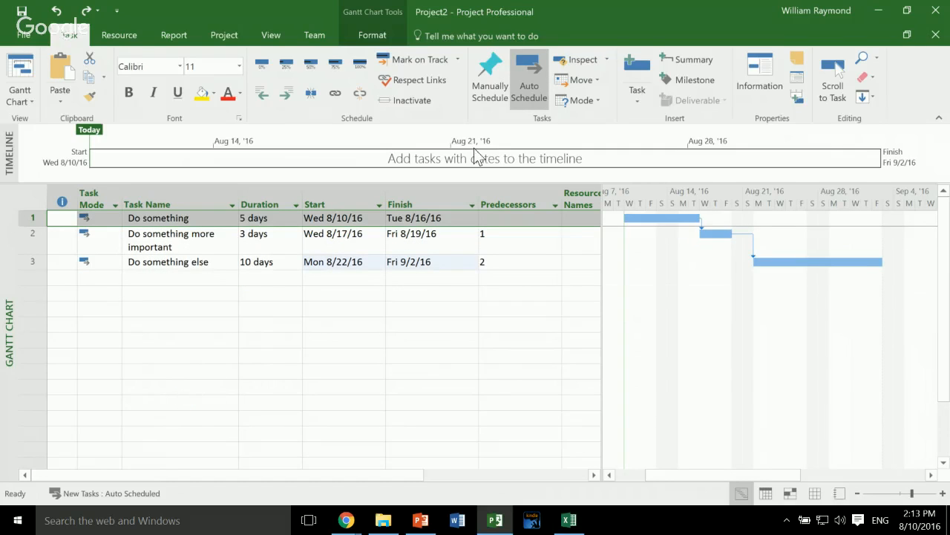
# - Toggle the Project Summary Task display and leave it switched on for the Gantt chart
pyautogui.scroll(-6, 521, 47)
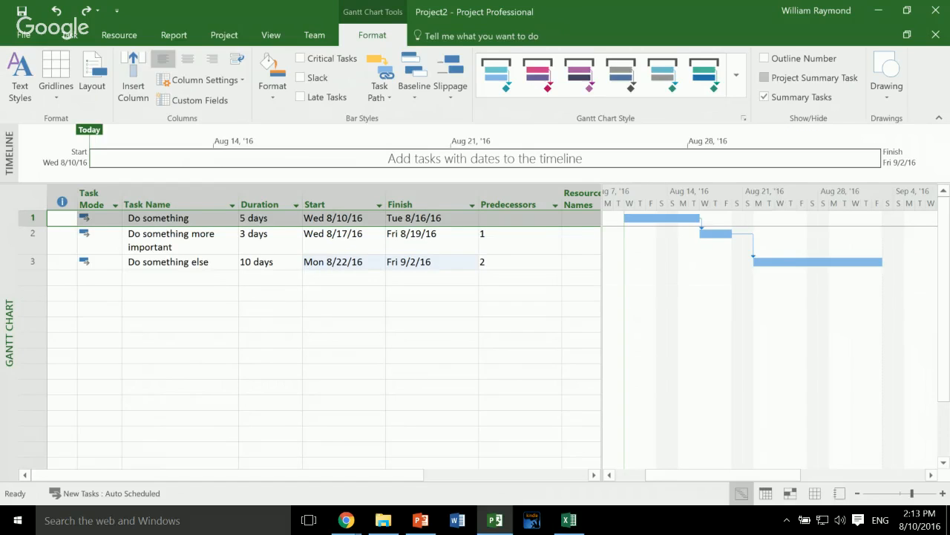
pyautogui.click(764, 77)
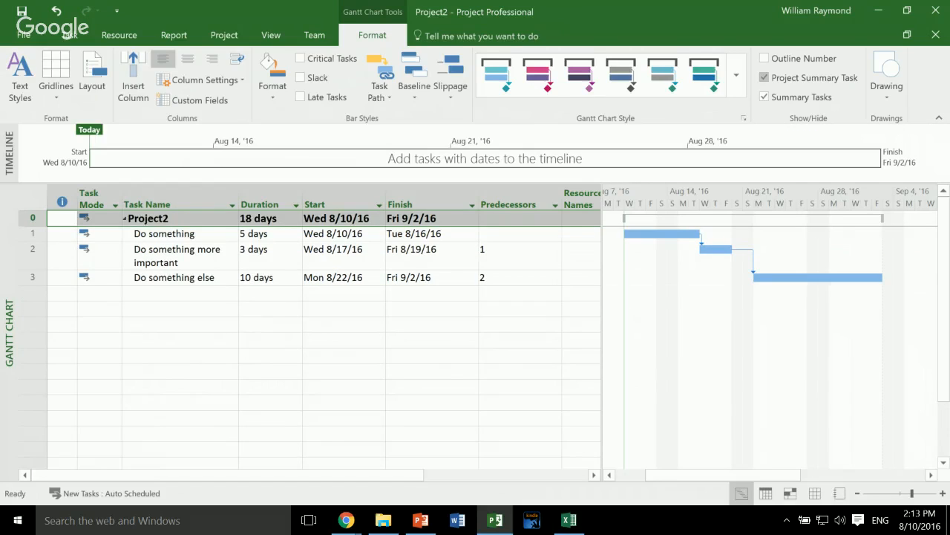
pyautogui.click(764, 77)
pyautogui.click(765, 77)
pyautogui.click(764, 78)
pyautogui.click(764, 77)
pyautogui.click(347, 277)
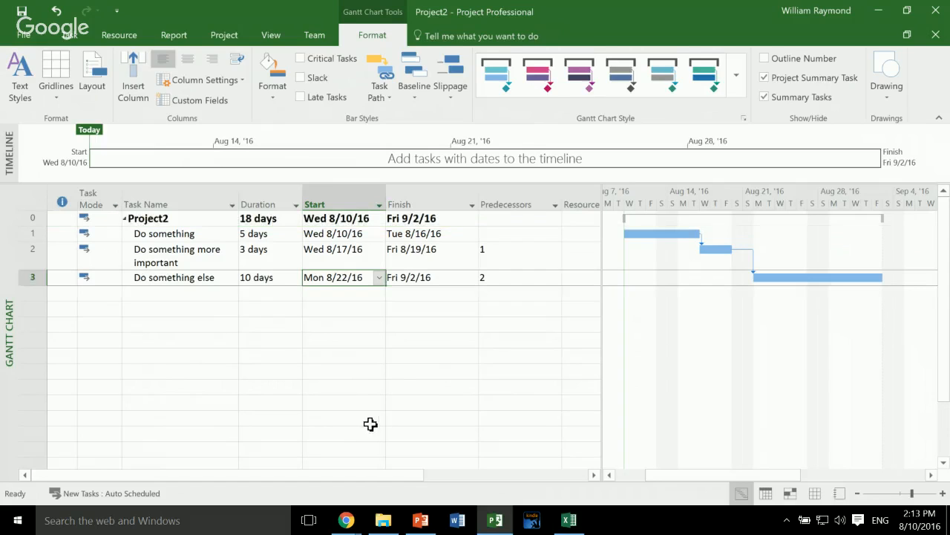
pyautogui.press('Left')
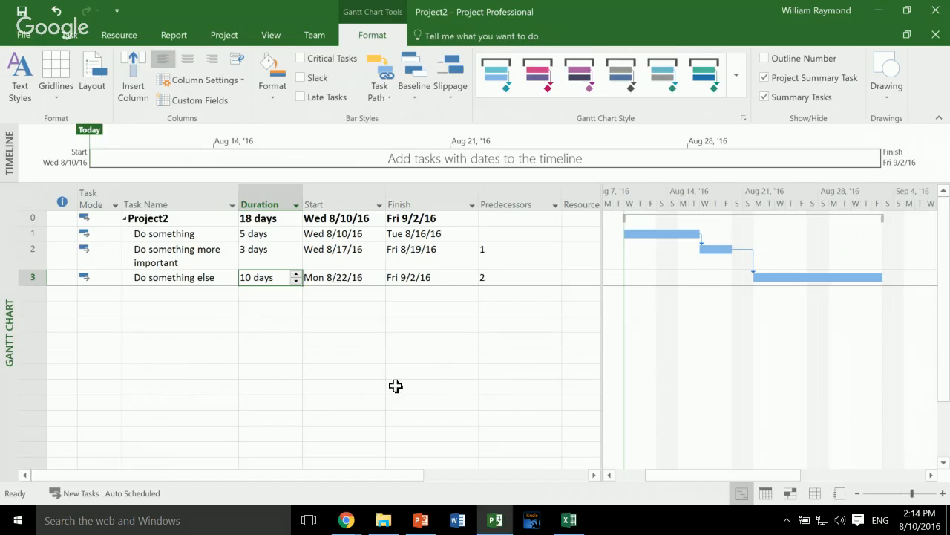
pyautogui.press('Right')
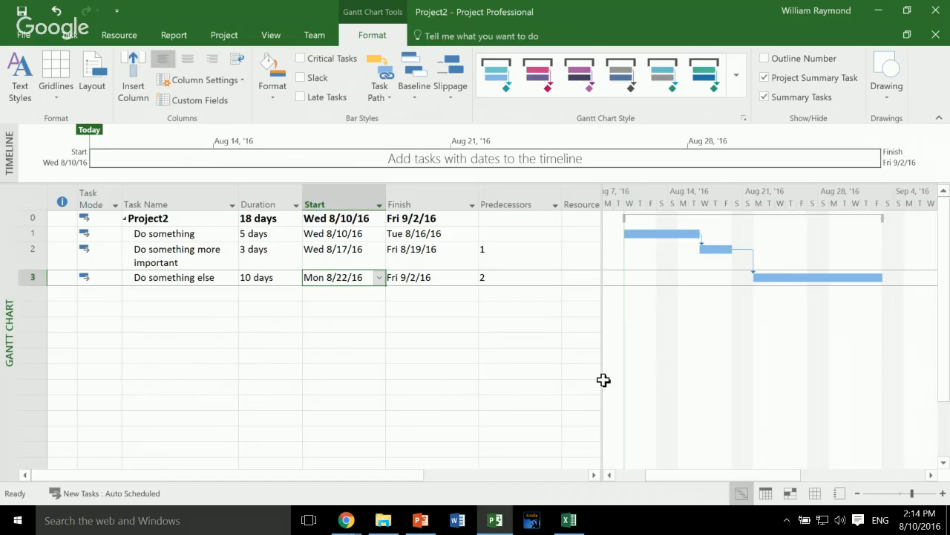
pyautogui.press('Right')
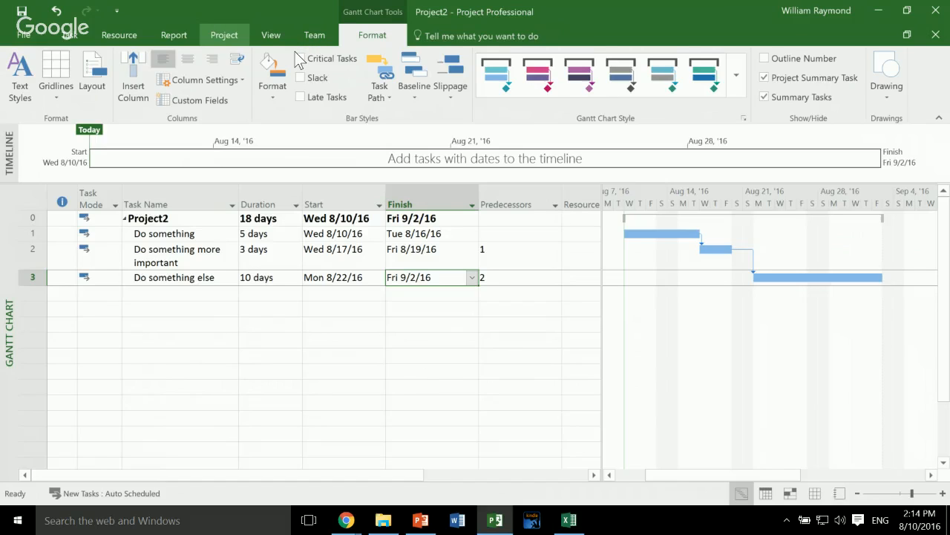
# - Add a "Company Holiday" exception for August 29 to 30, 2016 to the Standard project calendar and apply it
pyautogui.scroll(3, 297, 60)
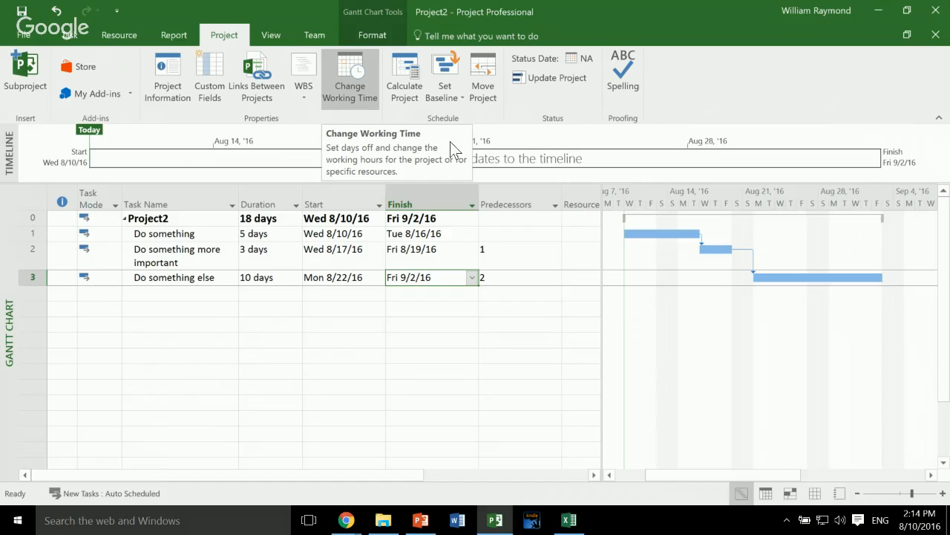
pyautogui.click(350, 74)
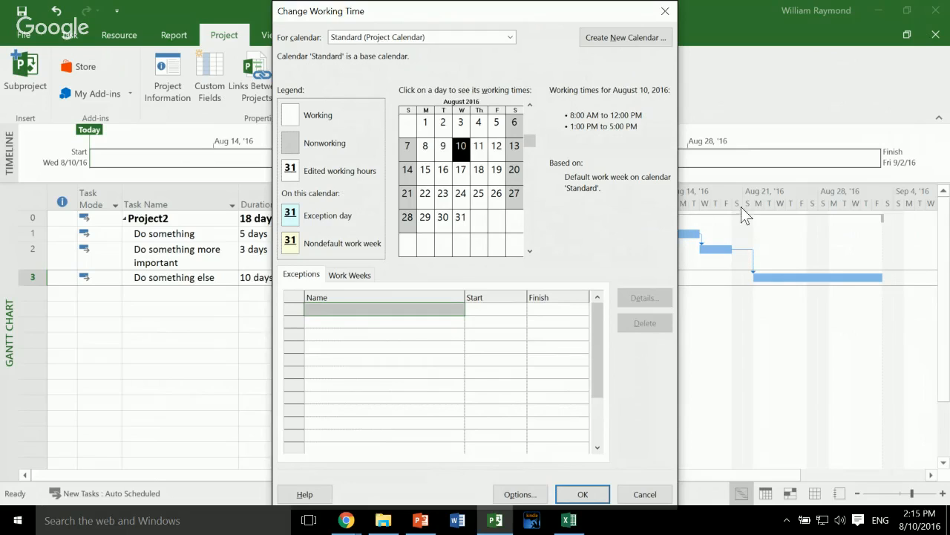
pyautogui.moveTo(547, 13); pyautogui.dragTo(791, 12)
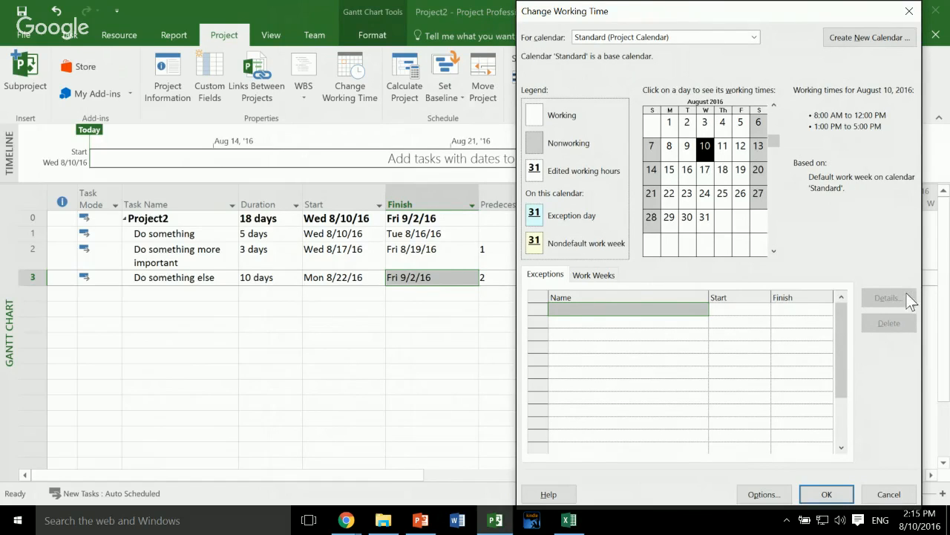
pyautogui.moveTo(669, 217); pyautogui.dragTo(681, 217)
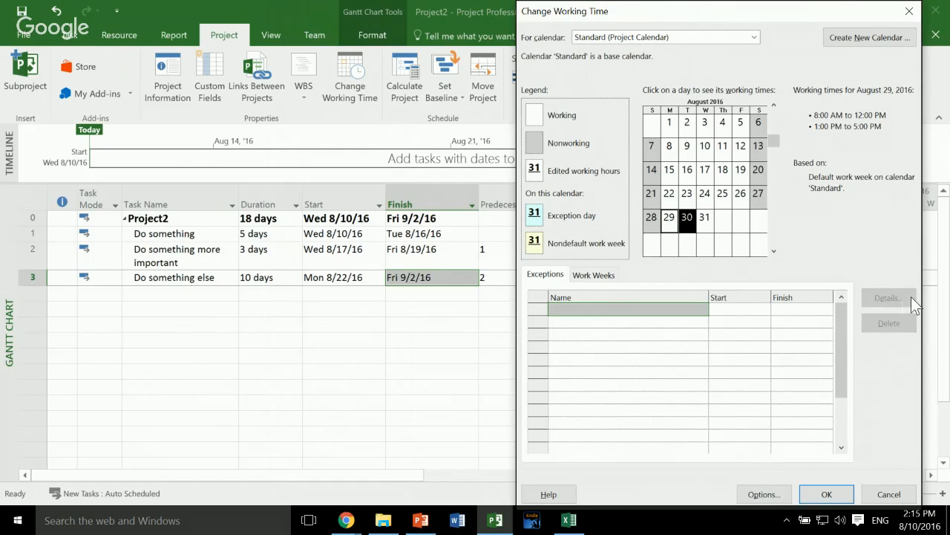
pyautogui.click(765, 416)
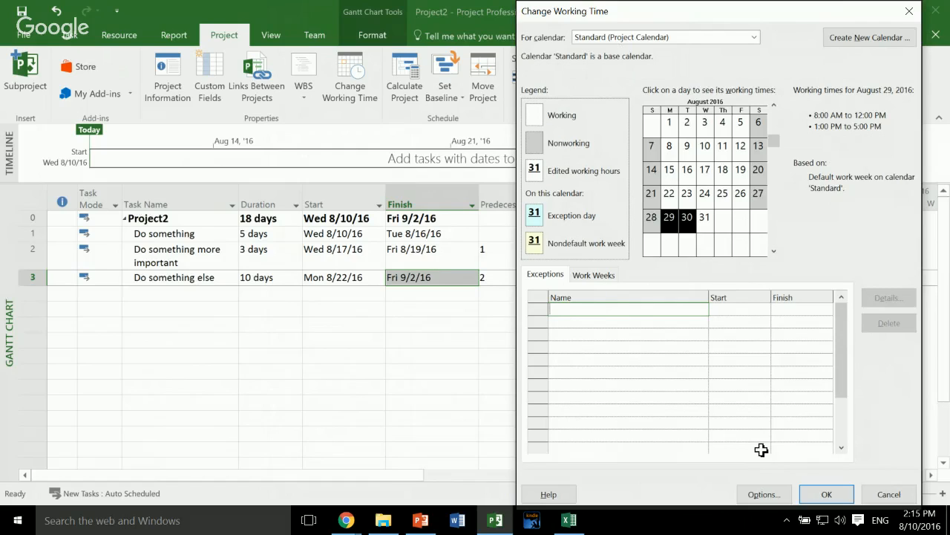
pyautogui.write('Company Holiday')
pyautogui.press('Return')
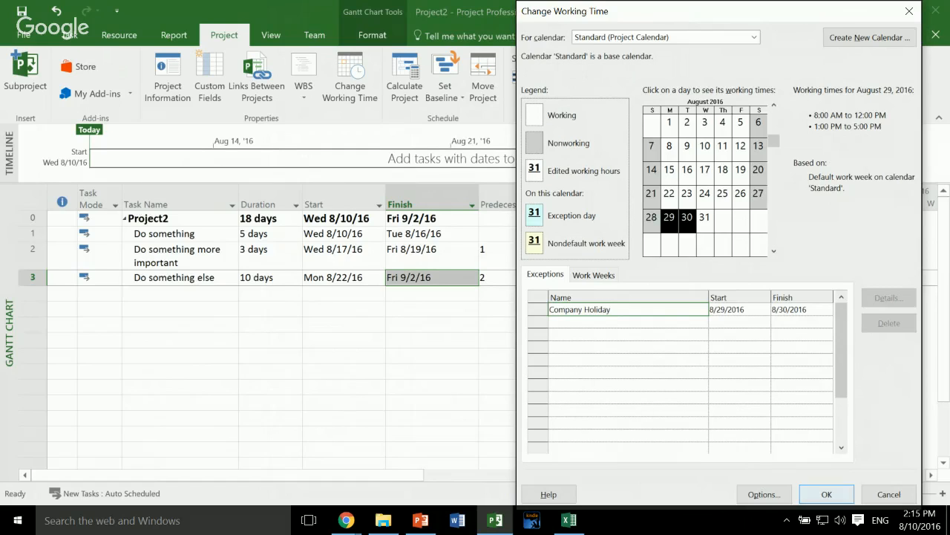
pyautogui.click(826, 494)
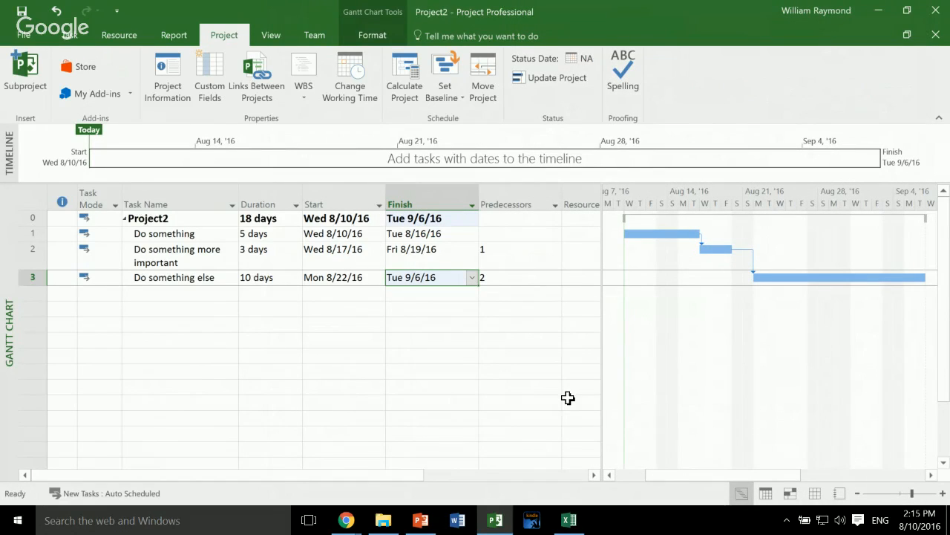
pyautogui.press('Down')
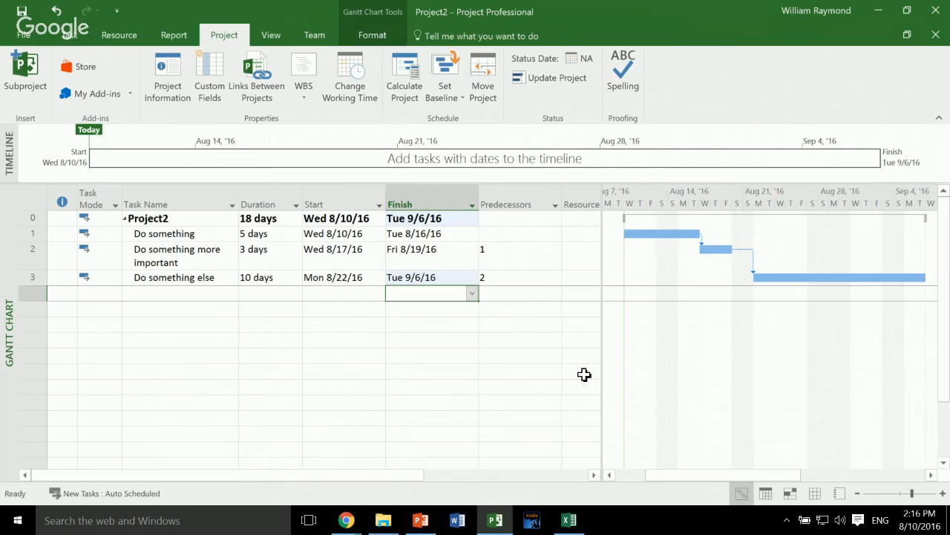
# - Examine the base calendars available in the working time settings, then close them without changes
pyautogui.click(350, 78)
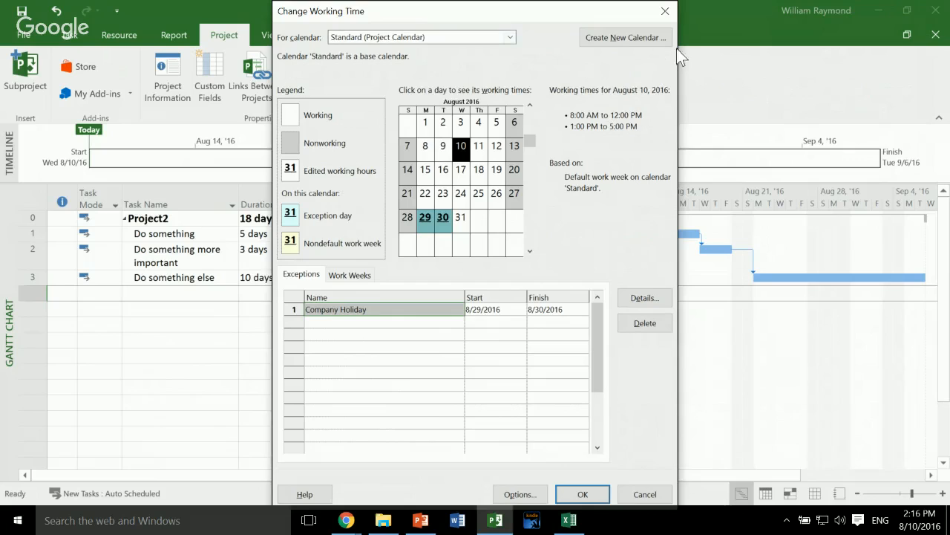
pyautogui.click(510, 37)
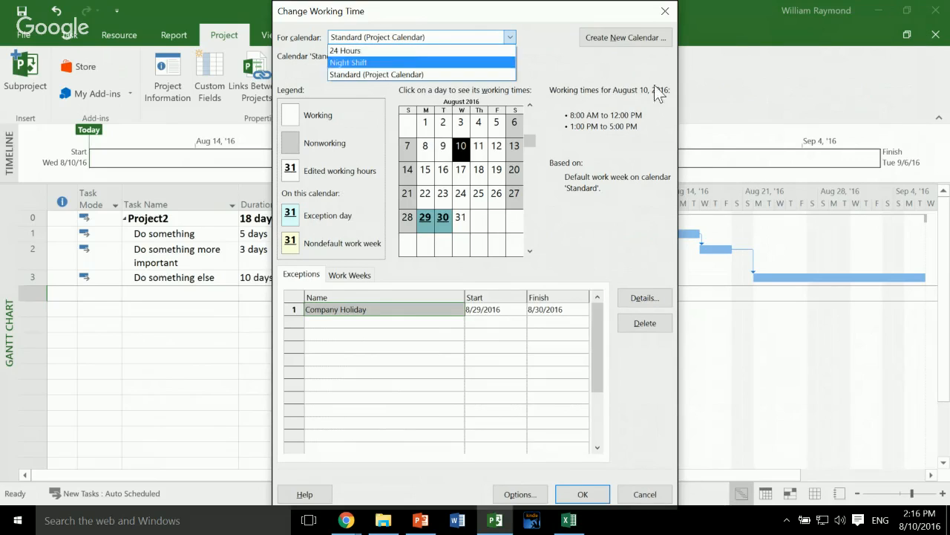
pyautogui.click(770, 48)
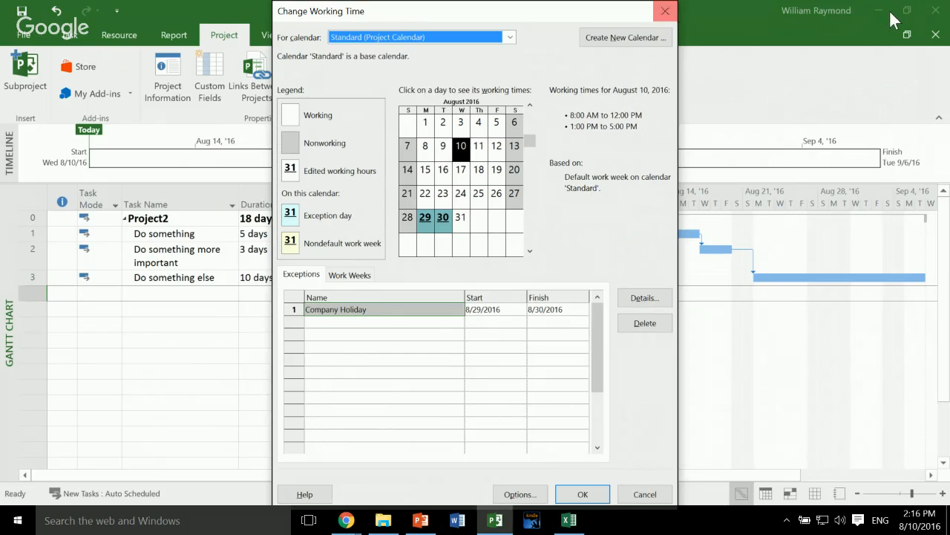
pyautogui.click(665, 11)
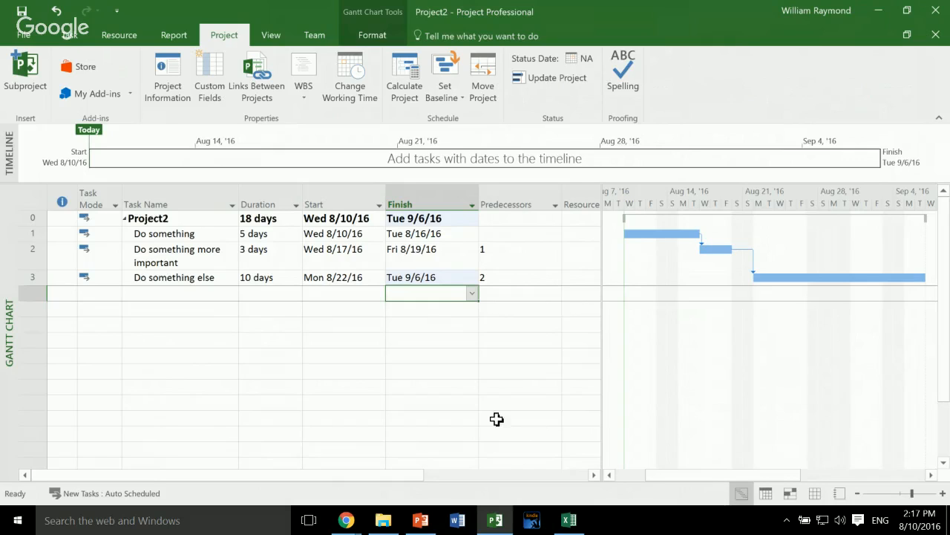
# - Review the durations, predecessors, and start and finish dates of the three linked tasks
pyautogui.click(266, 234)
pyautogui.moveTo(279, 235); pyautogui.dragTo(272, 274)
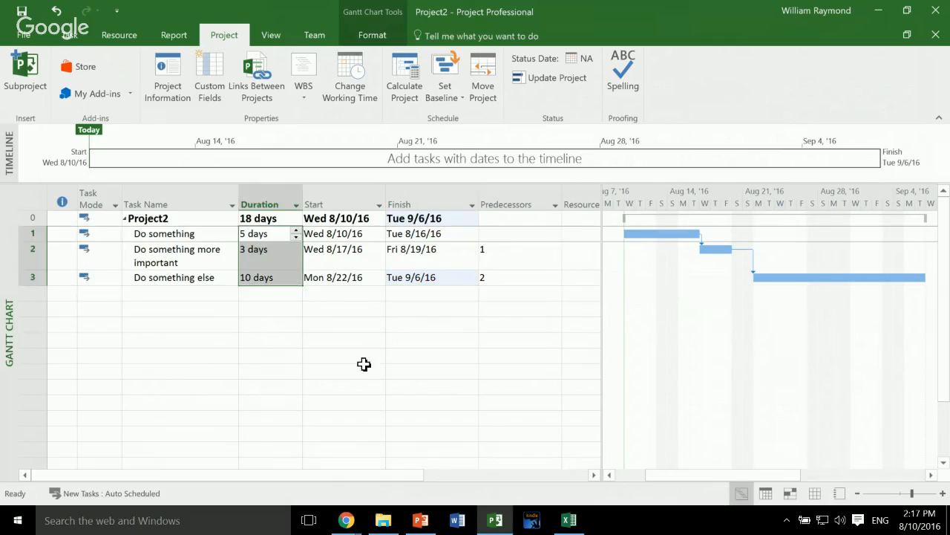
pyautogui.moveTo(506, 235); pyautogui.dragTo(506, 281)
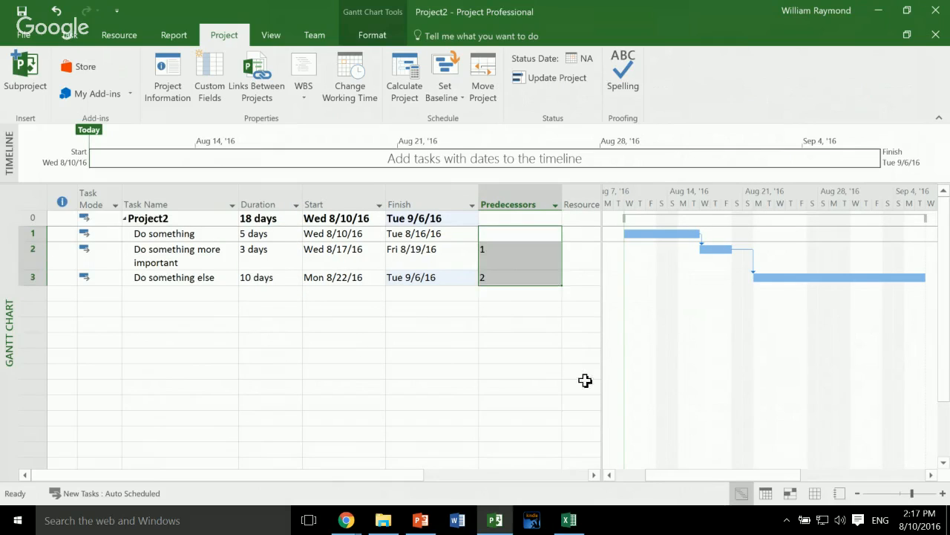
pyautogui.moveTo(349, 233); pyautogui.dragTo(430, 282)
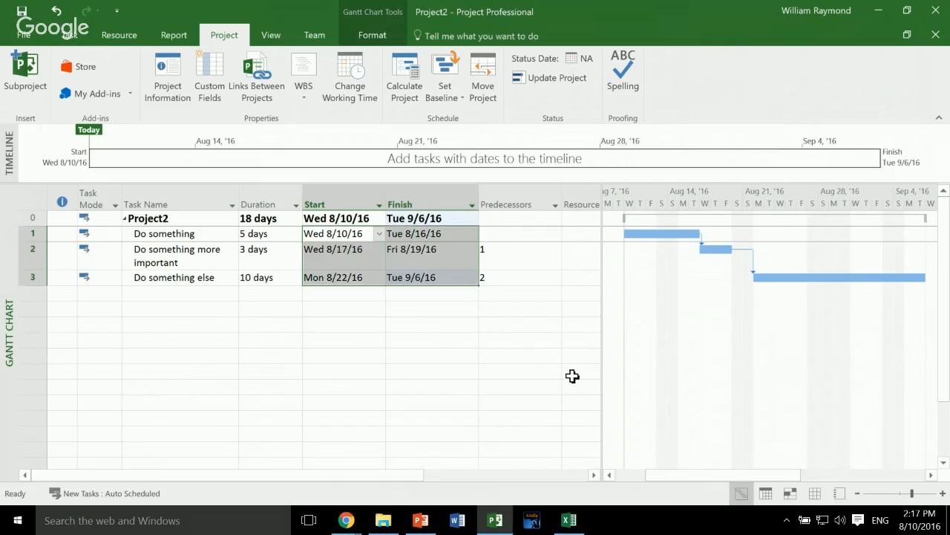
pyautogui.click(339, 294)
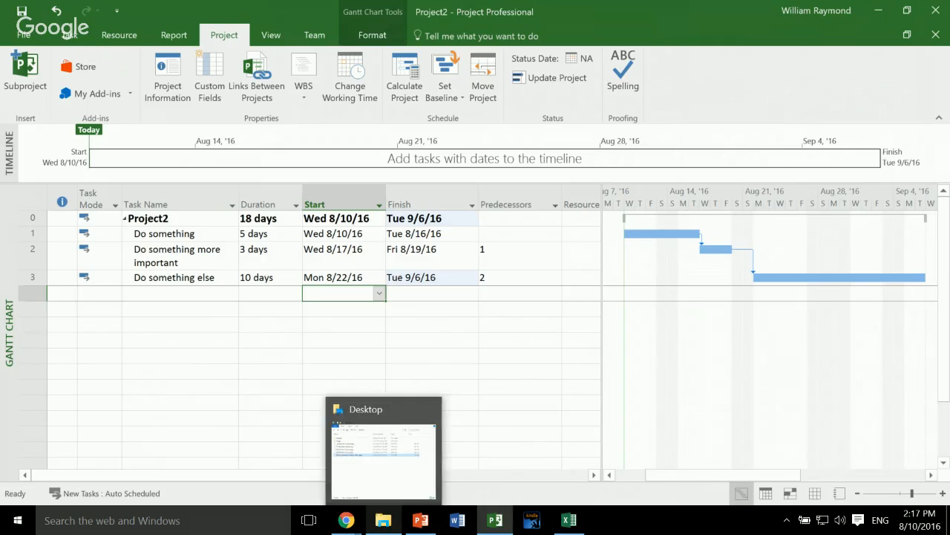
# - Open the project file "01 My New House.mpp" from the Desktop folder and go through its first three tasks
pyautogui.click(383, 520)
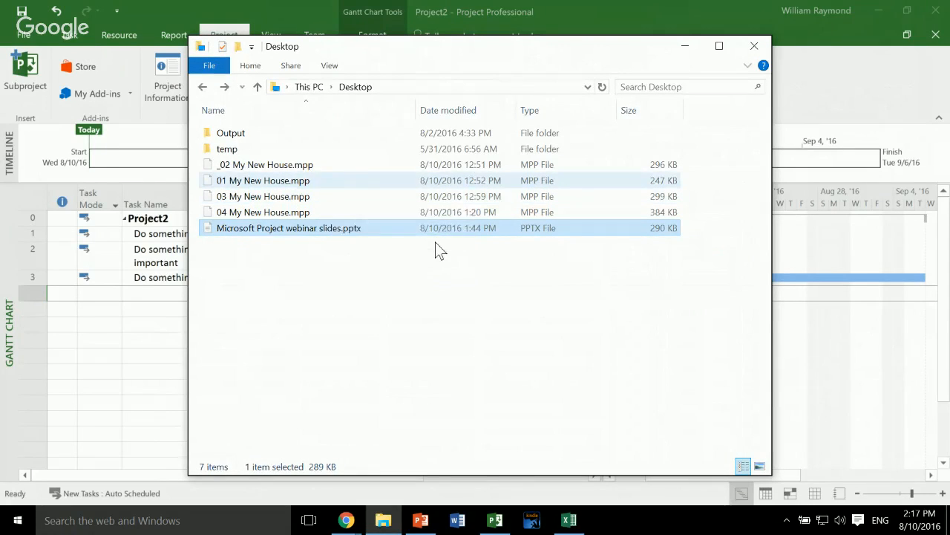
pyautogui.doubleClick(327, 182)
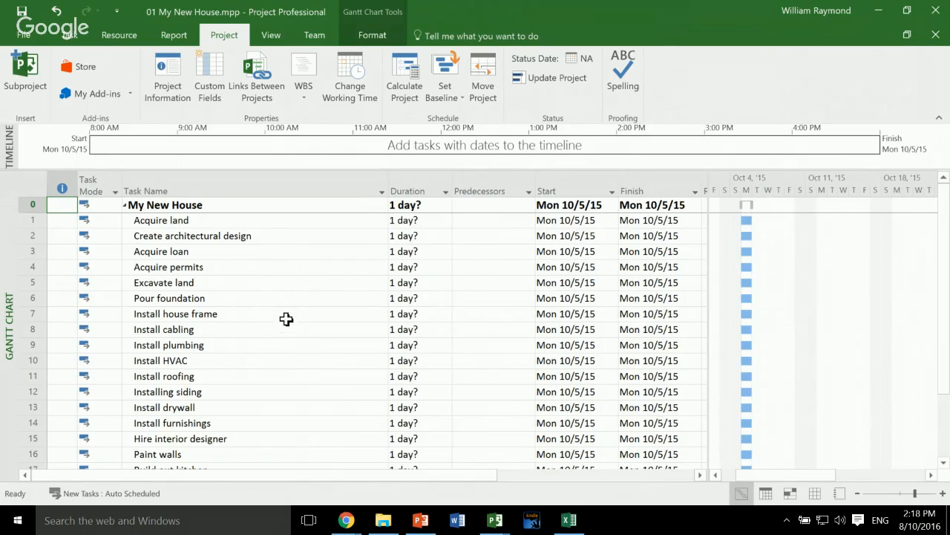
pyautogui.click(254, 222)
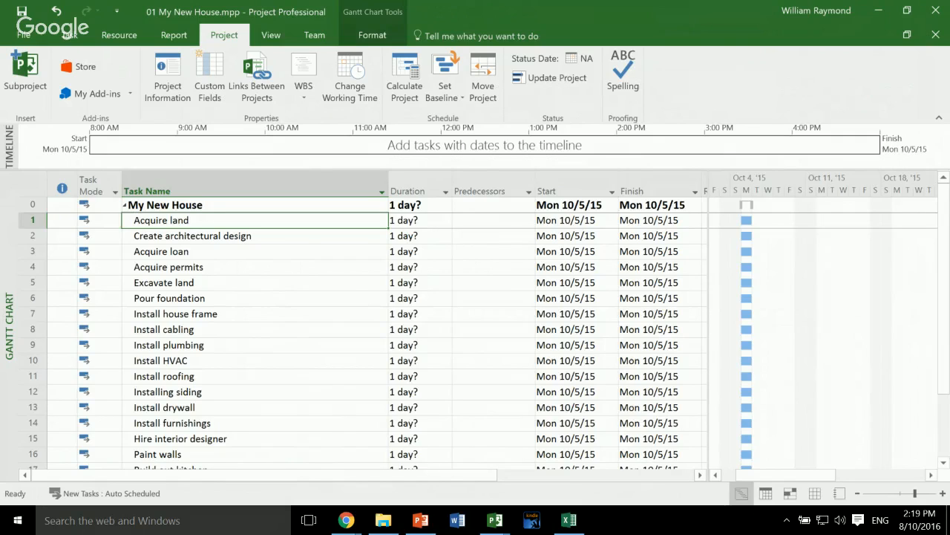
pyautogui.click(193, 236)
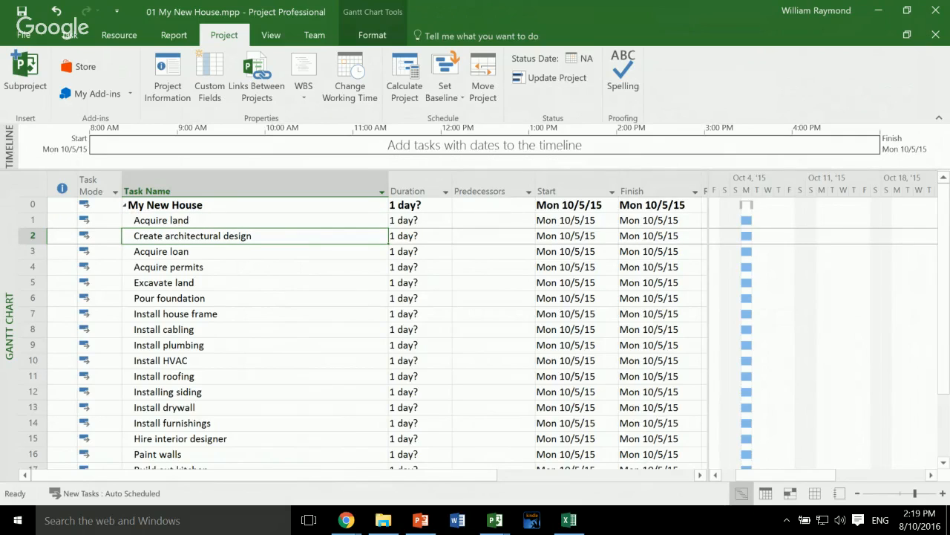
pyautogui.click(193, 252)
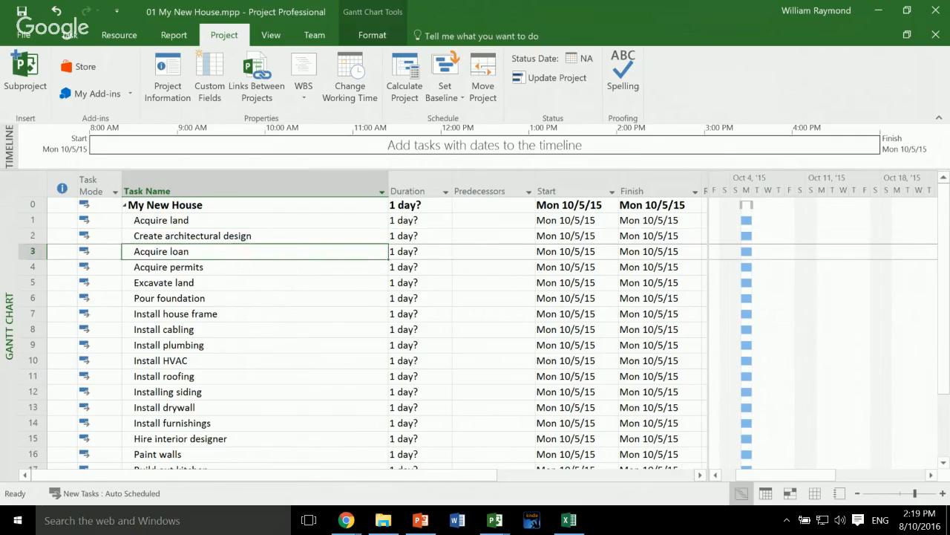
# - Go through the house-building task list, from land acquisition, design, loan and permits to the installation tasks
pyautogui.click(193, 267)
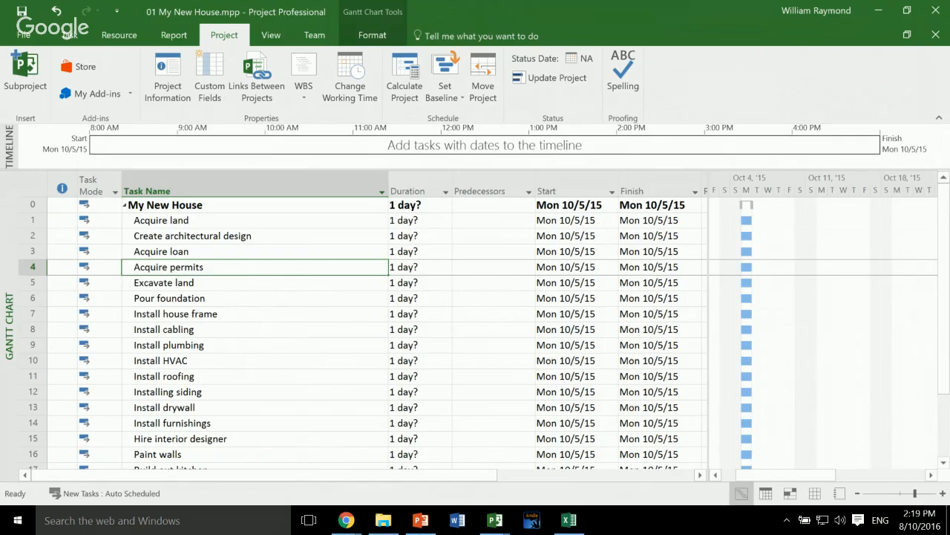
pyautogui.press('Up')
pyautogui.press('Up')
pyautogui.press('Up')
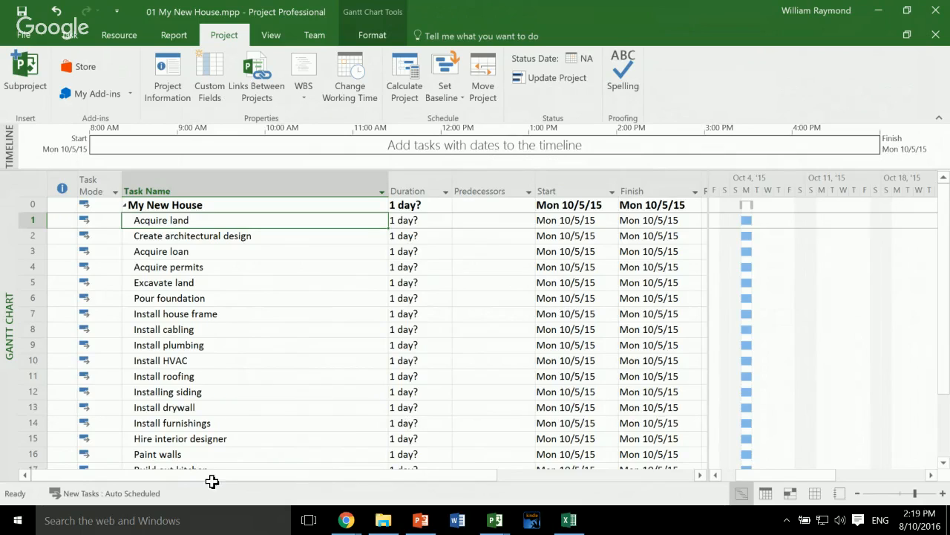
pyautogui.click(166, 360)
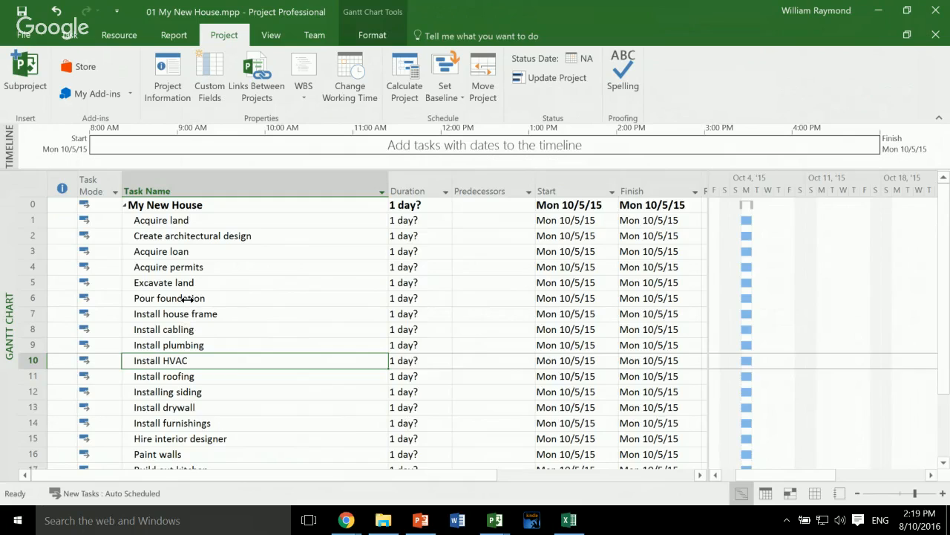
pyautogui.hotkey('ctrl', 'Up')
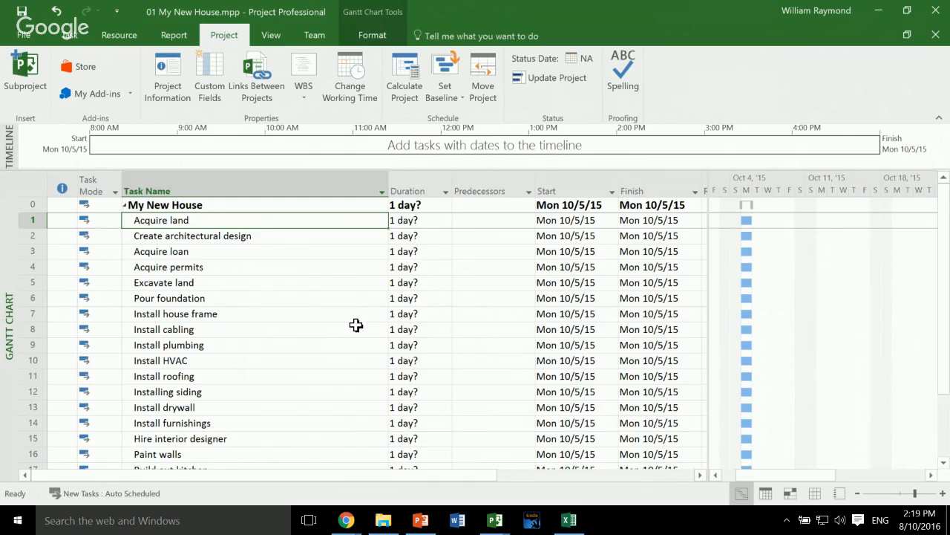
pyautogui.press('Down')
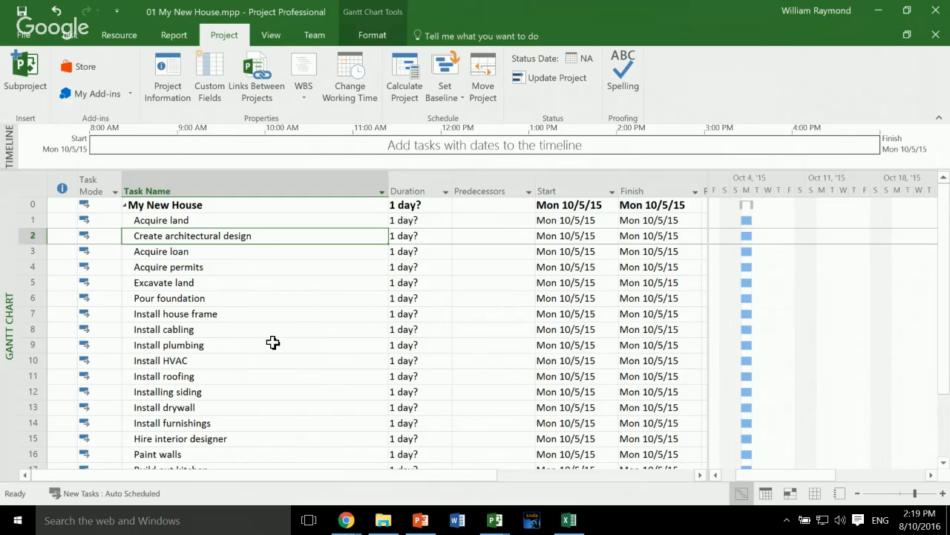
pyautogui.press('Down')
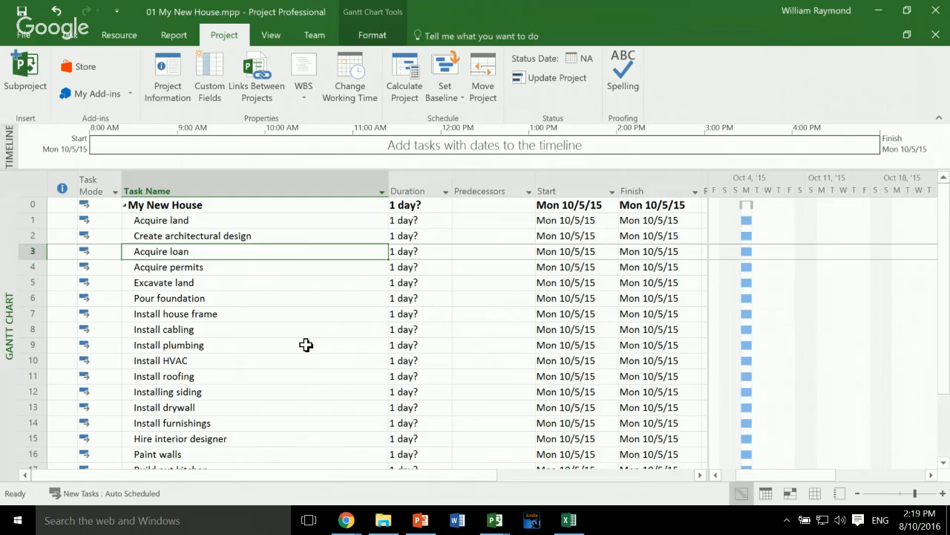
# - Rename the task "Acquire loan" as "Acquire loan from local bank" and undo the renaming
pyautogui.press('BackSpace')
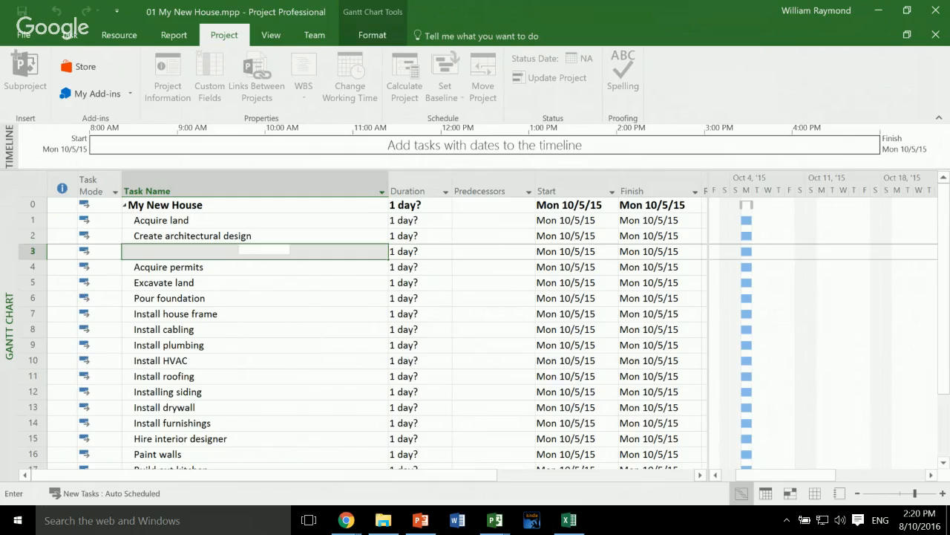
pyautogui.press('Escape')
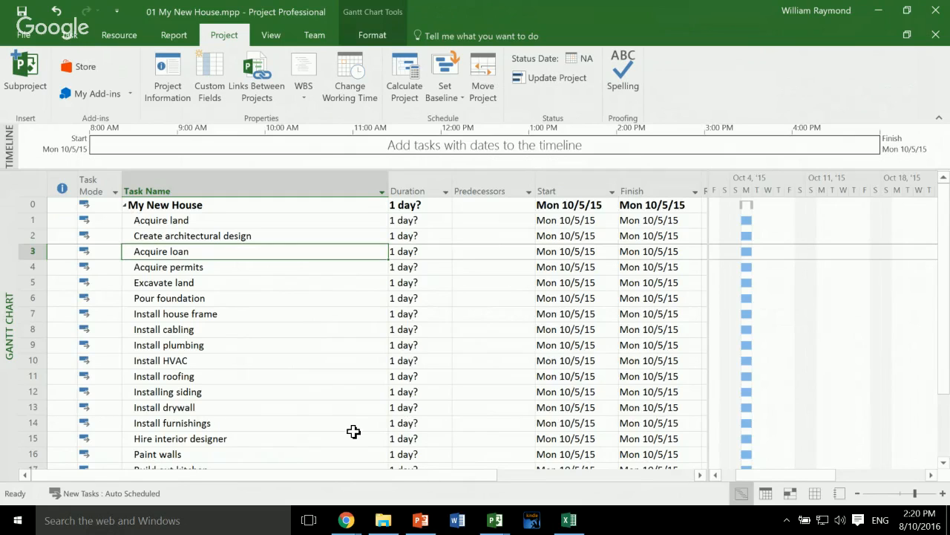
pyautogui.press('BackSpace')
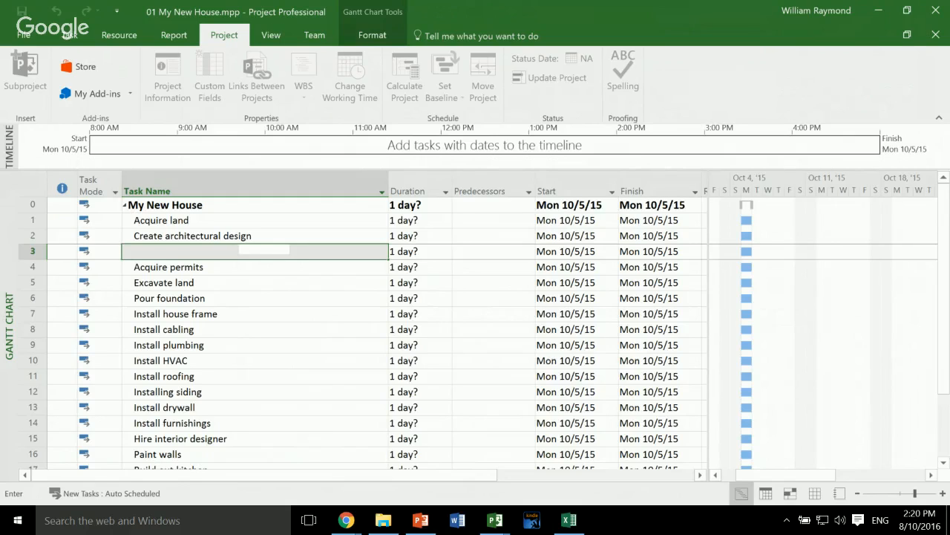
pyautogui.press('Return')
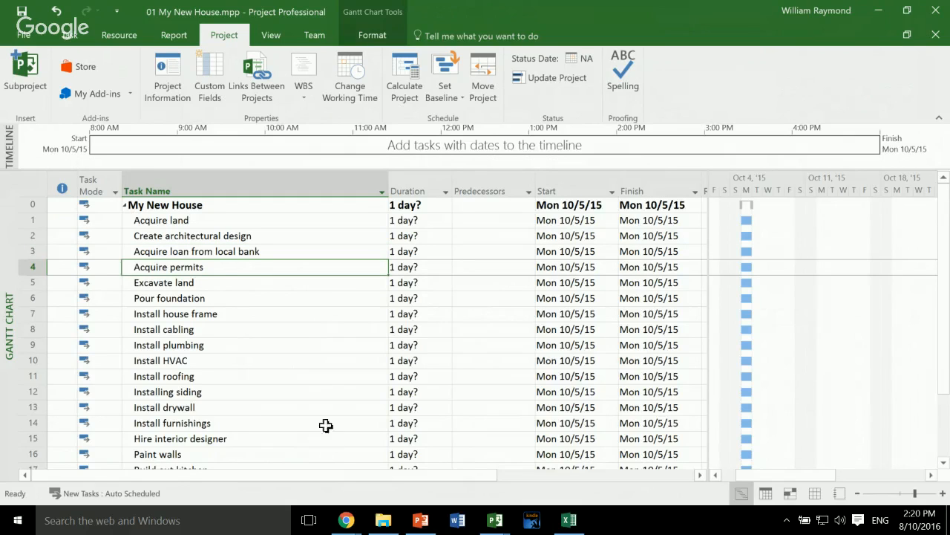
pyautogui.press('Up')
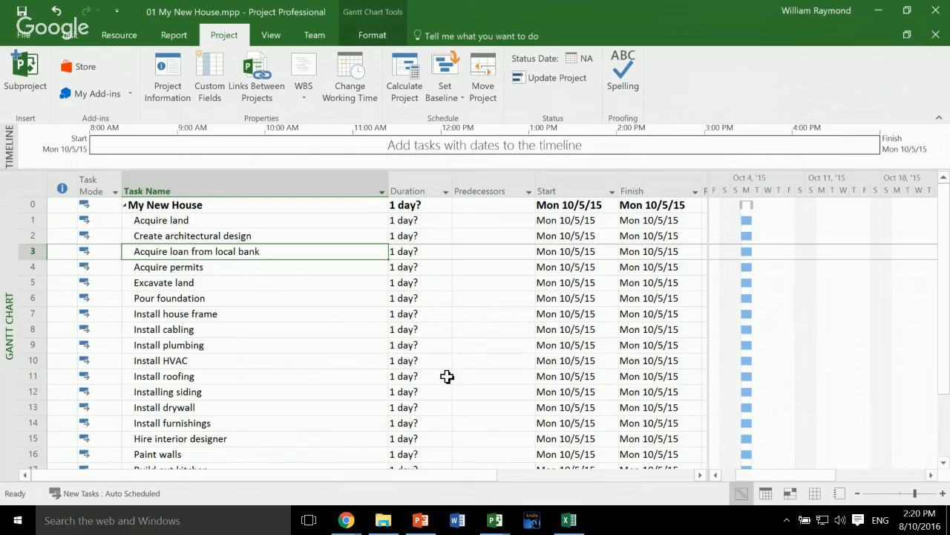
pyautogui.hotkey('ctrl', 'z')
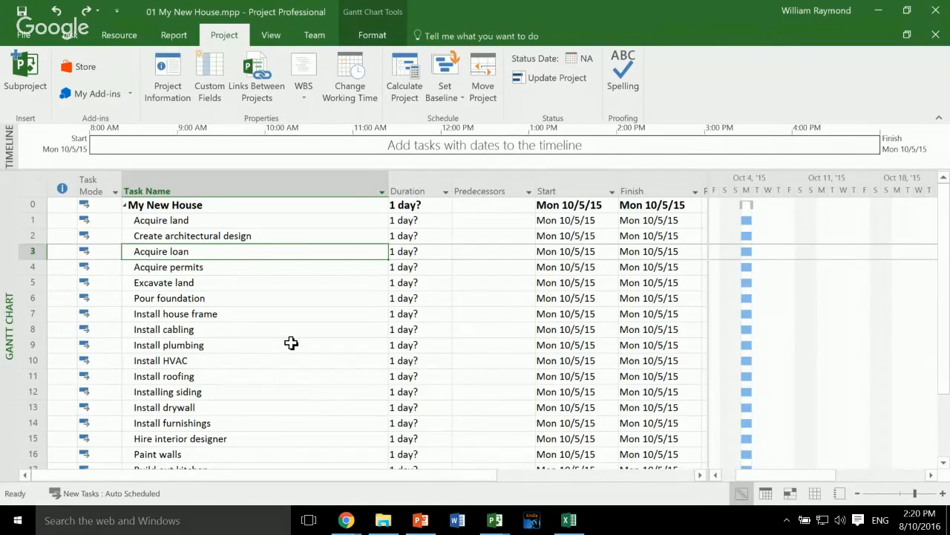
pyautogui.press('BackSpace')
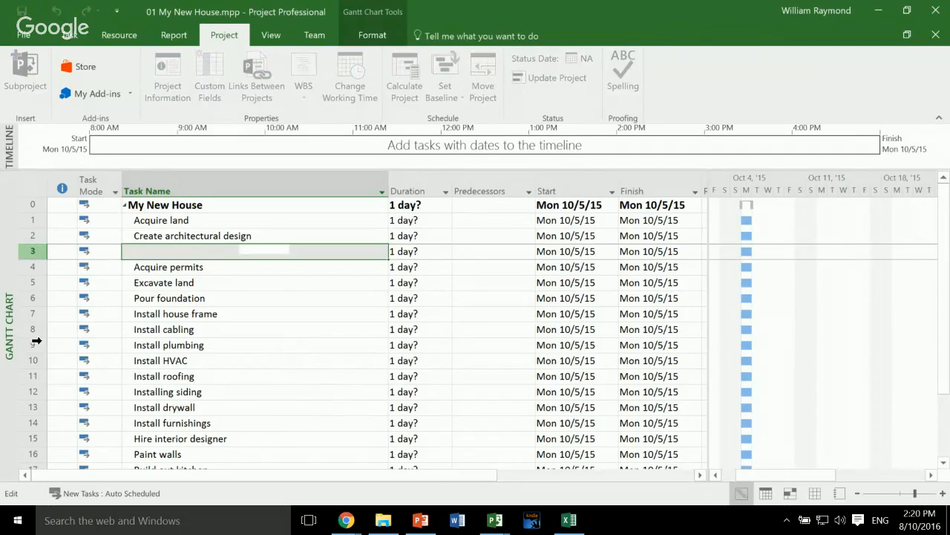
pyautogui.press('Escape')
# - Add the note "Get the loan for the property at this bank." to the Acquire loan task
pyautogui.hotkey('shift', 'F2')
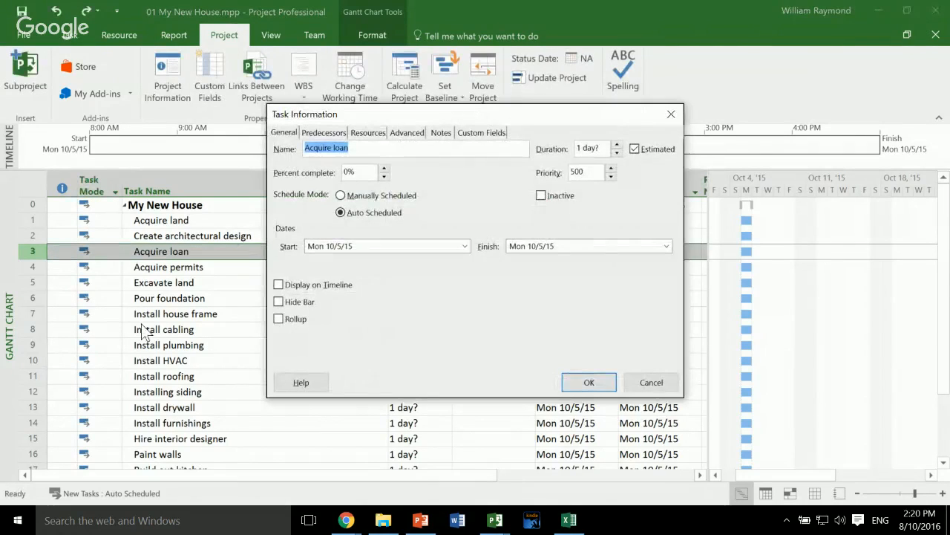
pyautogui.click(441, 133)
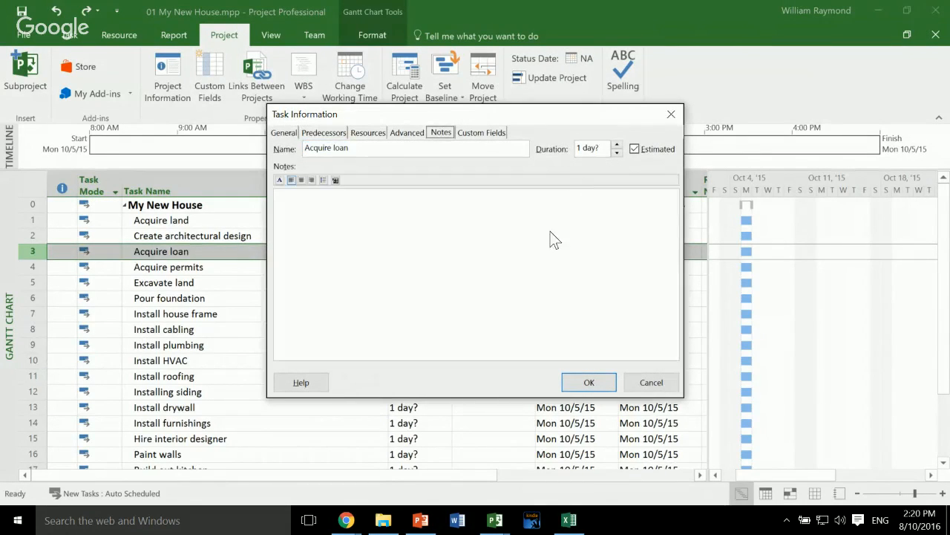
pyautogui.click(499, 289)
pyautogui.write('Get the loan for the property ')
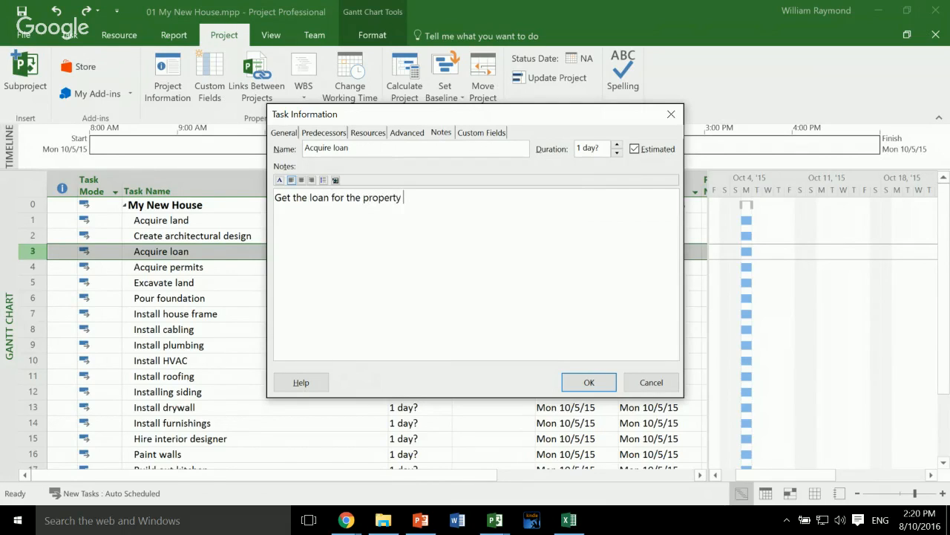
pyautogui.write('at this bank.')
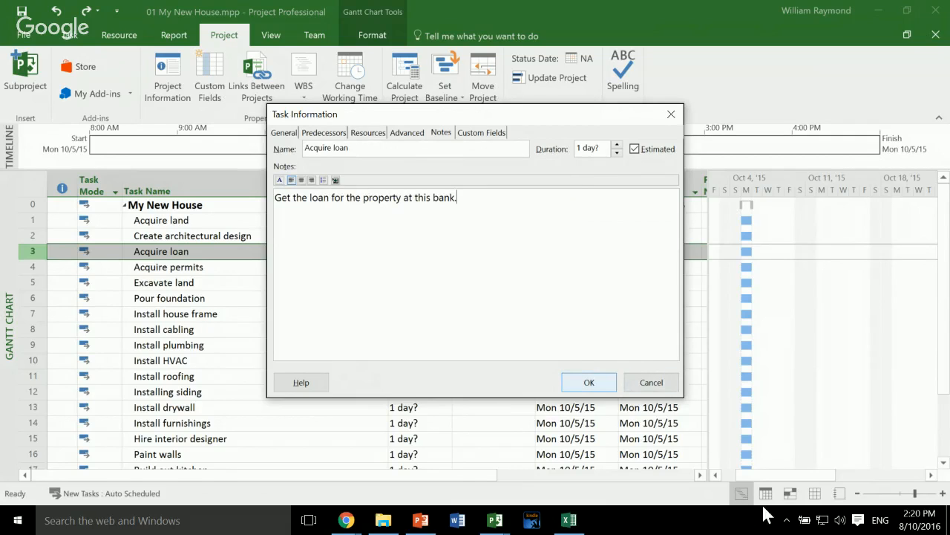
pyautogui.click(589, 382)
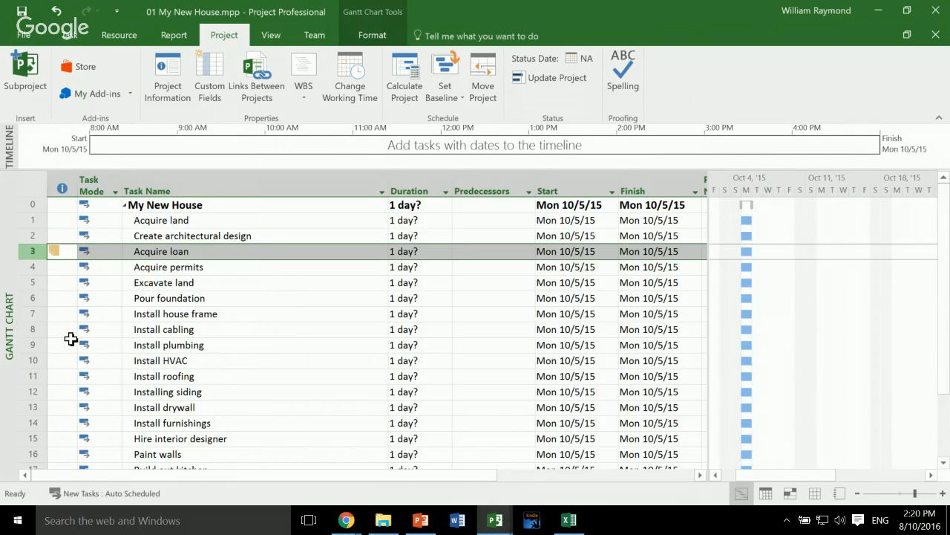
# - Set the durations of Acquire land, Create architectural design, Acquire loan and Acquire permits to 30, 20, 10 and 15 days
pyautogui.moveTo(55, 253)
pyautogui.press('Down')
pyautogui.press('Down')
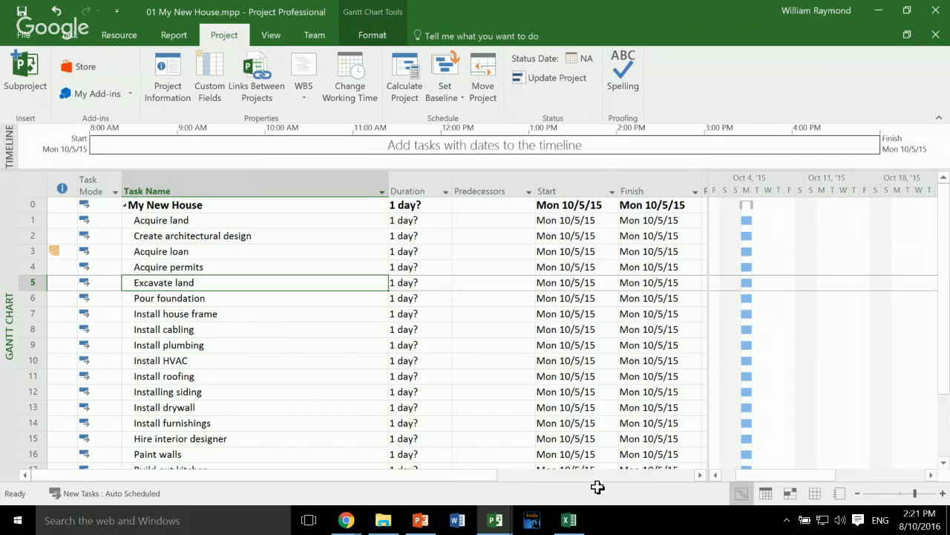
pyautogui.click(494, 221)
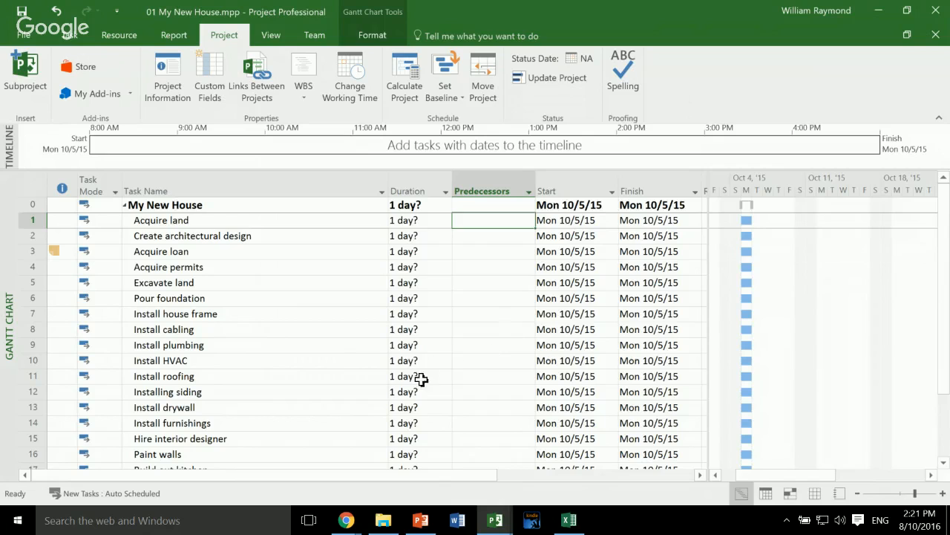
pyautogui.click(416, 236)
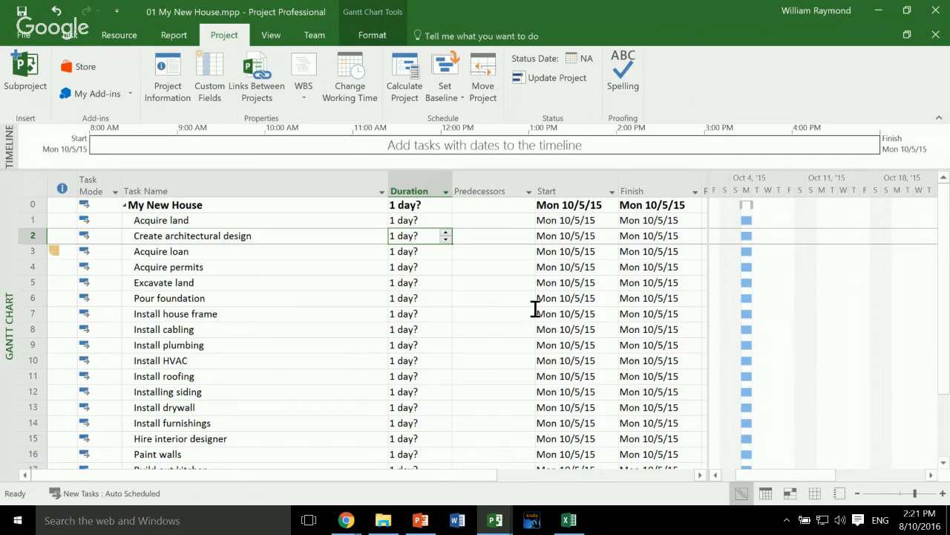
pyautogui.press('Up')
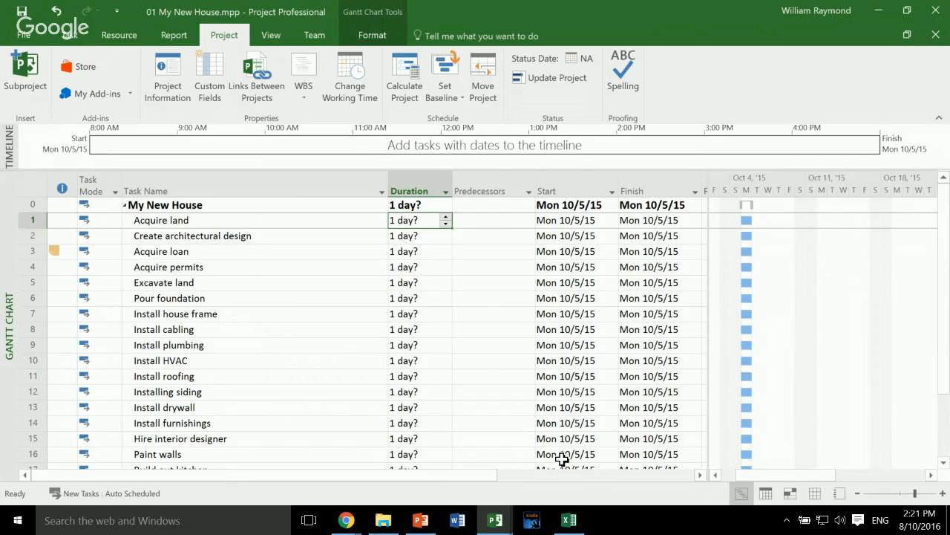
pyautogui.write('30')
pyautogui.press('Return')
pyautogui.write('20')
pyautogui.press('Return')
pyautogui.write('10')
pyautogui.press('Return')
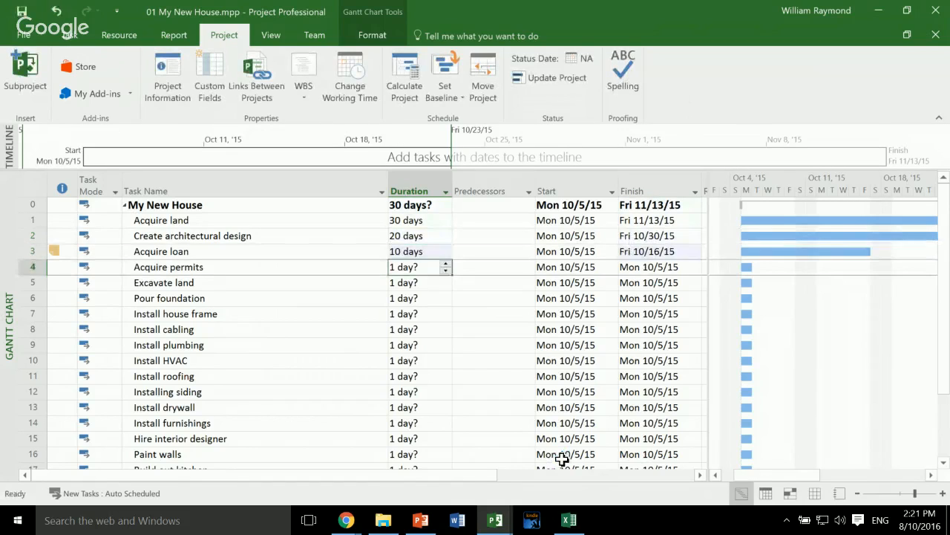
pyautogui.press('BackSpace')
pyautogui.write('15')
pyautogui.press('Return')
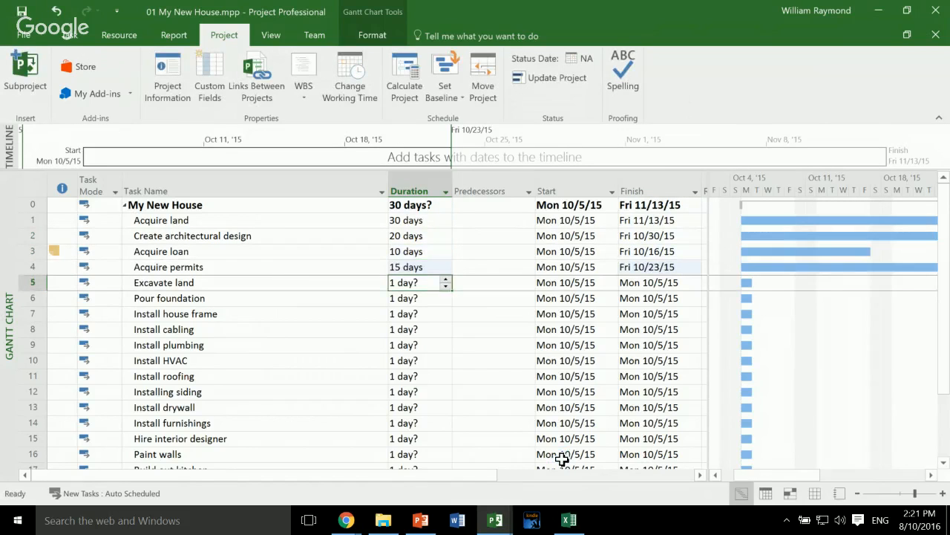
# - Link the first four tasks in sequence by entering predecessors 1, 2 and 3 for tasks 2, 3 and 4
pyautogui.press('Up')
pyautogui.press('Up')
pyautogui.press('Up')
pyautogui.press('Right')
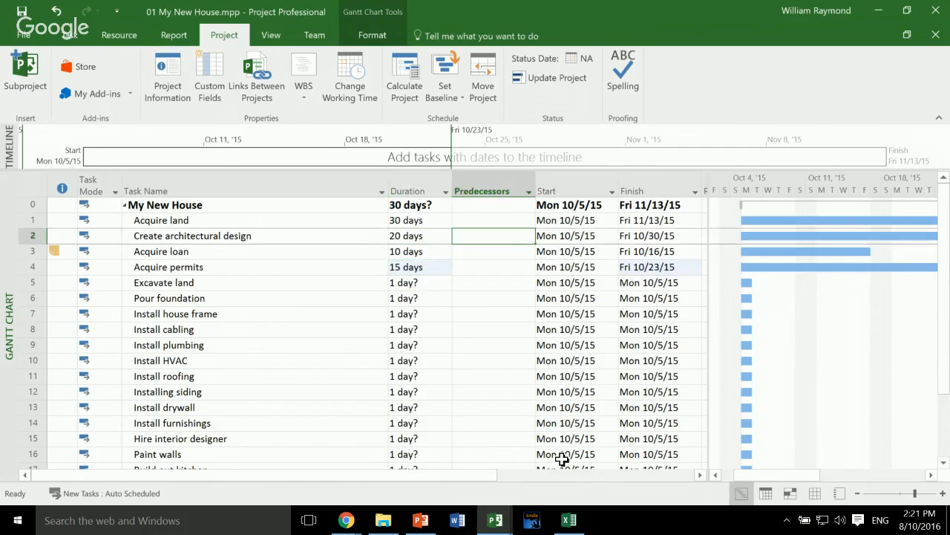
pyautogui.write('1')
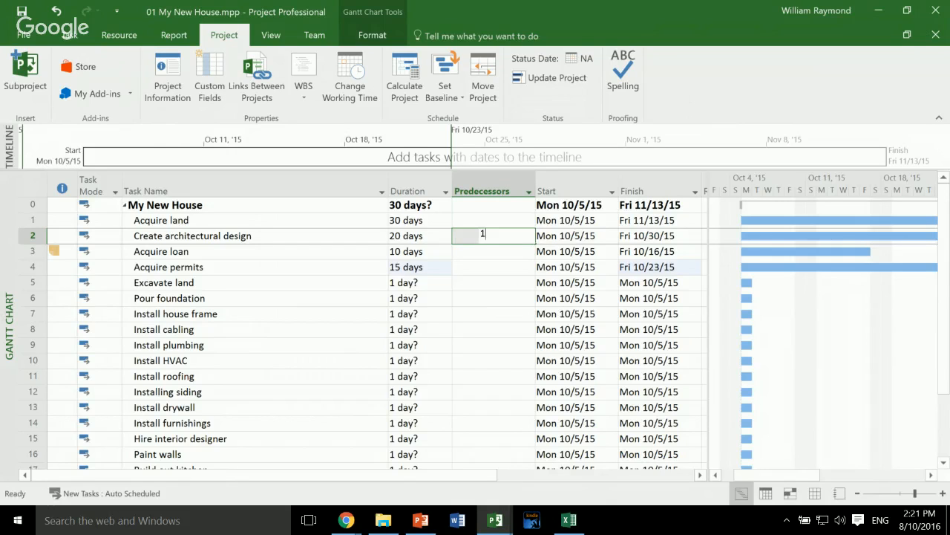
pyautogui.press('Return')
pyautogui.write('2')
pyautogui.press('Return')
pyautogui.write('2')
pyautogui.press('BackSpace')
pyautogui.write('3')
pyautogui.press('Return')
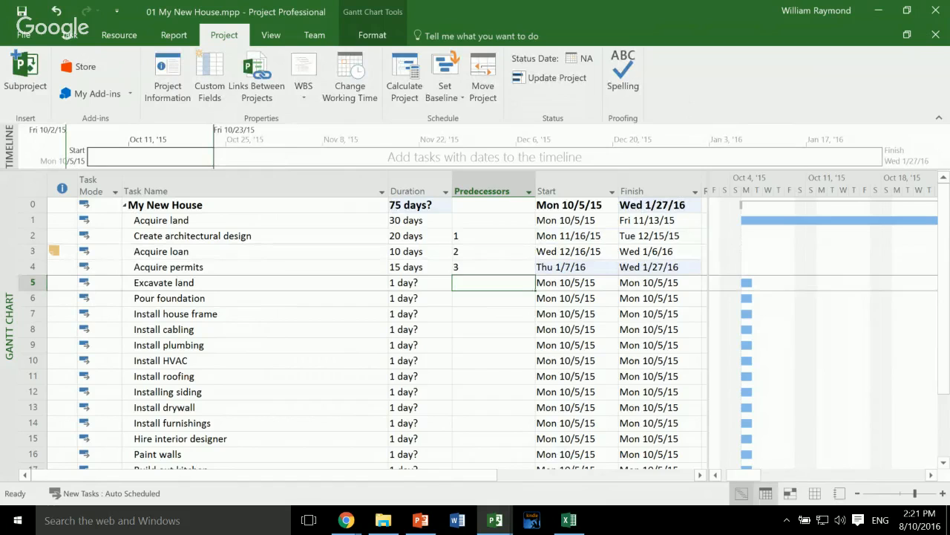
# - Examine the linked bars of the first four tasks in the Gantt chart at a quarters-and-months timescale
pyautogui.moveTo(743, 475); pyautogui.dragTo(775, 476)
pyautogui.hotkey('alt', 'Right')
pyautogui.hotkey('alt', 'Right')
pyautogui.hotkey('alt', 'Right')
pyautogui.hotkey('alt', 'Right')
pyautogui.hotkey('alt', 'Right')
pyautogui.hotkey('alt', 'Right')
pyautogui.hotkey('alt', 'Right')
pyautogui.hotkey('alt', 'Right')
pyautogui.hotkey('alt', 'Right')
pyautogui.hotkey('alt', 'Right')
pyautogui.hotkey('alt', 'Right')
pyautogui.hotkey('alt', 'Right')
pyautogui.hotkey('alt', 'Right')
pyautogui.hotkey('alt', 'Right')
pyautogui.hotkey('alt', 'Right')
pyautogui.hotkey('alt', 'Right')
pyautogui.hotkey('alt', 'Right')
pyautogui.hotkey('alt', 'Right')
pyautogui.hotkey('alt', 'Right')
pyautogui.hotkey('alt', 'Right')
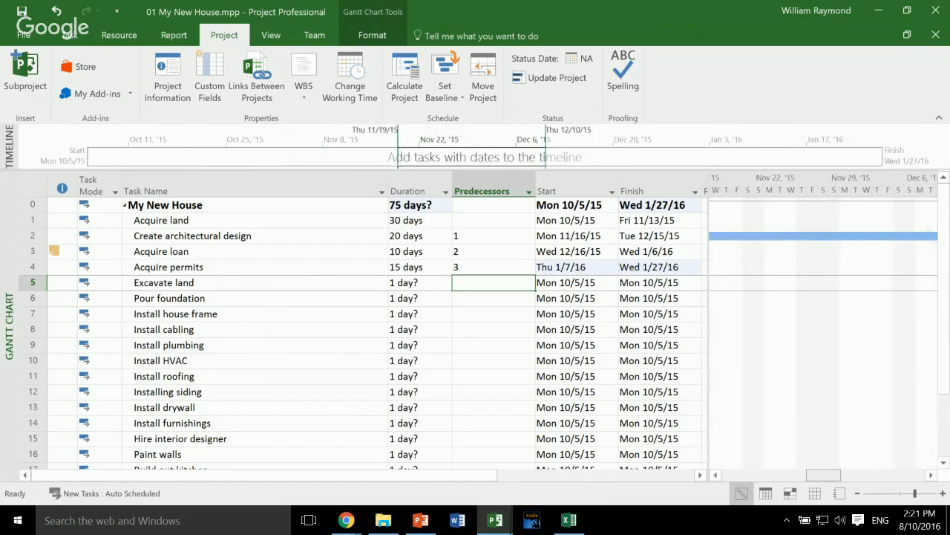
pyautogui.moveTo(659, 140); pyautogui.dragTo(347, 140)
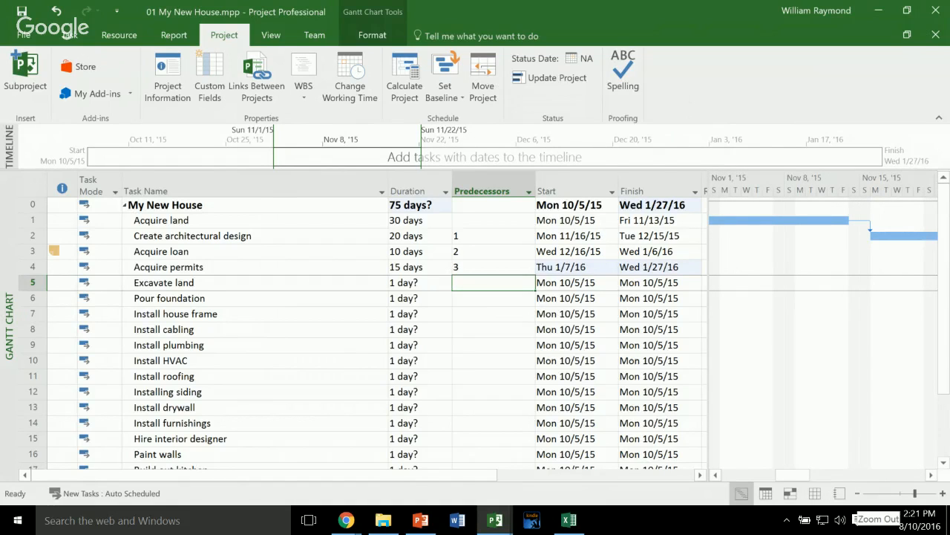
pyautogui.click(858, 494)
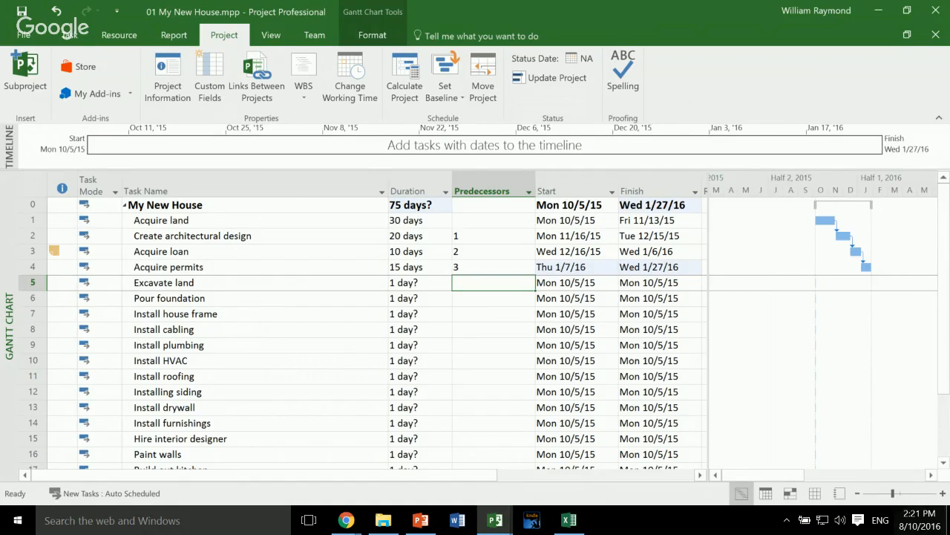
pyautogui.click(943, 494)
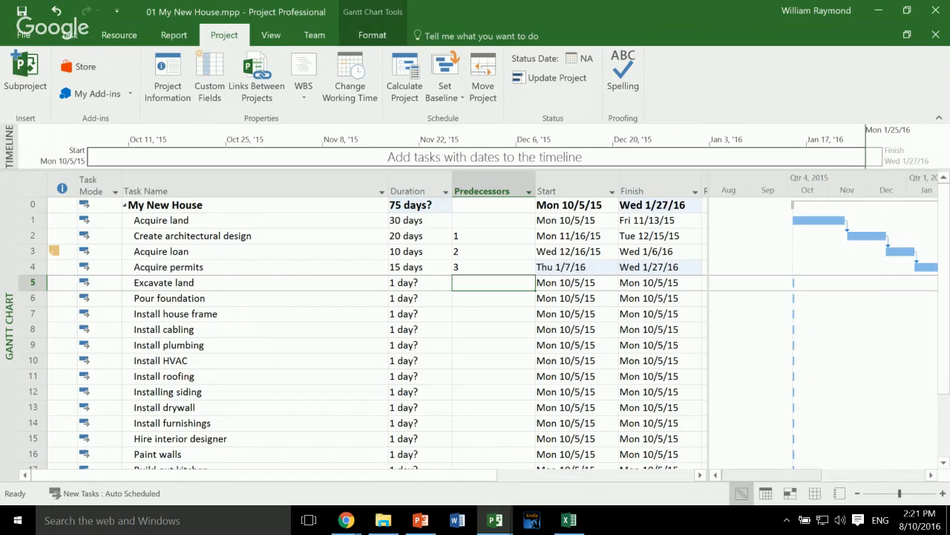
pyautogui.moveTo(781, 475)
pyautogui.mouseDown()
pyautogui.moveTo(845, 476)
pyautogui.moveTo(799, 475)
pyautogui.mouseUp()
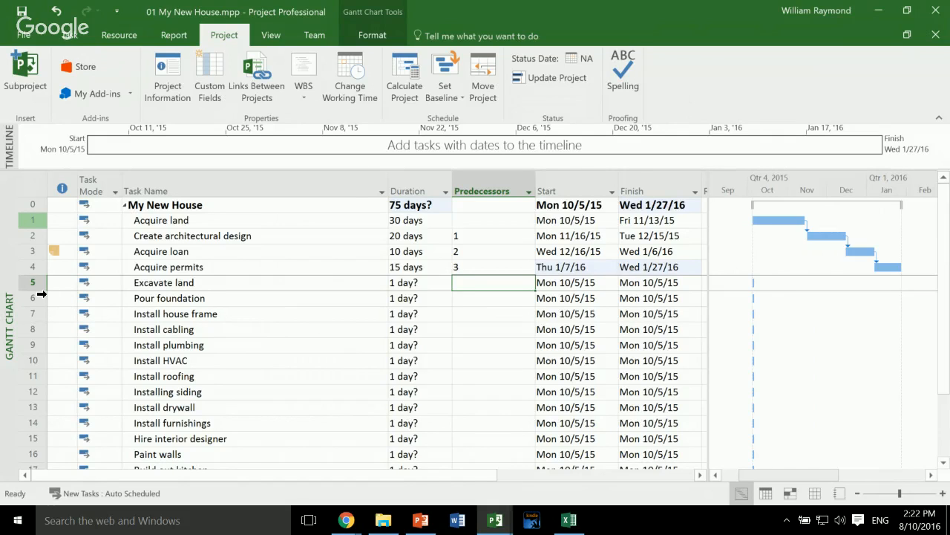
# - Insert a new task above Acquire land and name it "Prepare House Purchase"
pyautogui.rightClick(33, 218)
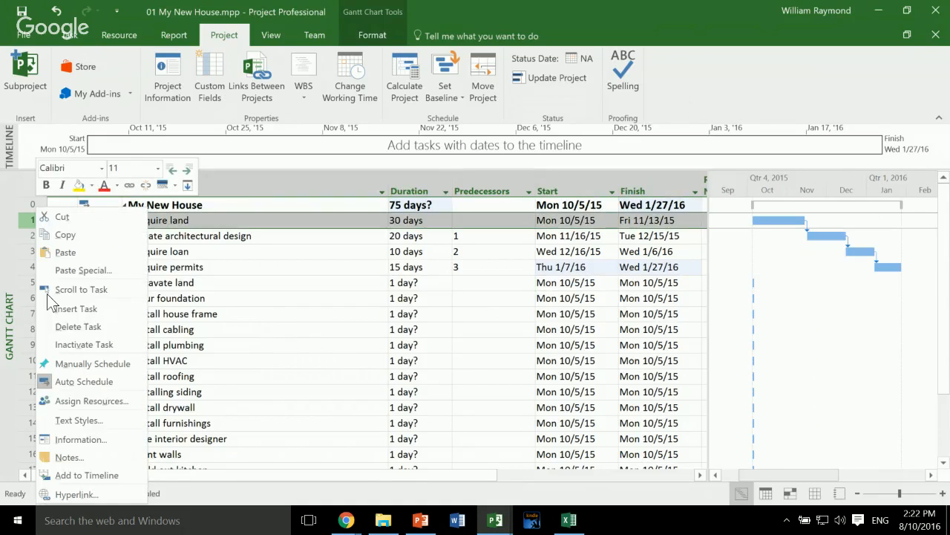
pyautogui.press('Return')
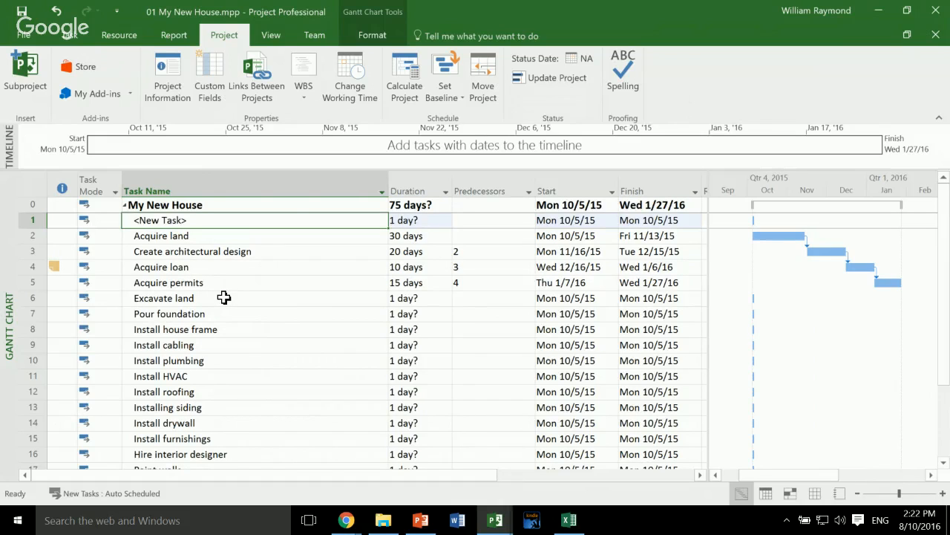
pyautogui.write('My New Project')
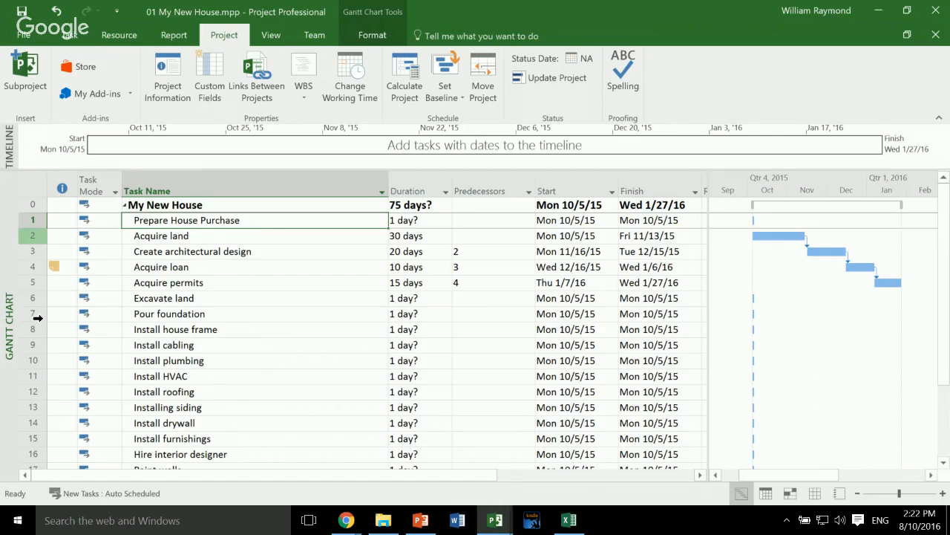
# - Make Acquire land, Create architectural design, Acquire loan and Acquire permits subtasks of Prepare House Purchase
pyautogui.moveTo(36, 318); pyautogui.dragTo(37, 372)
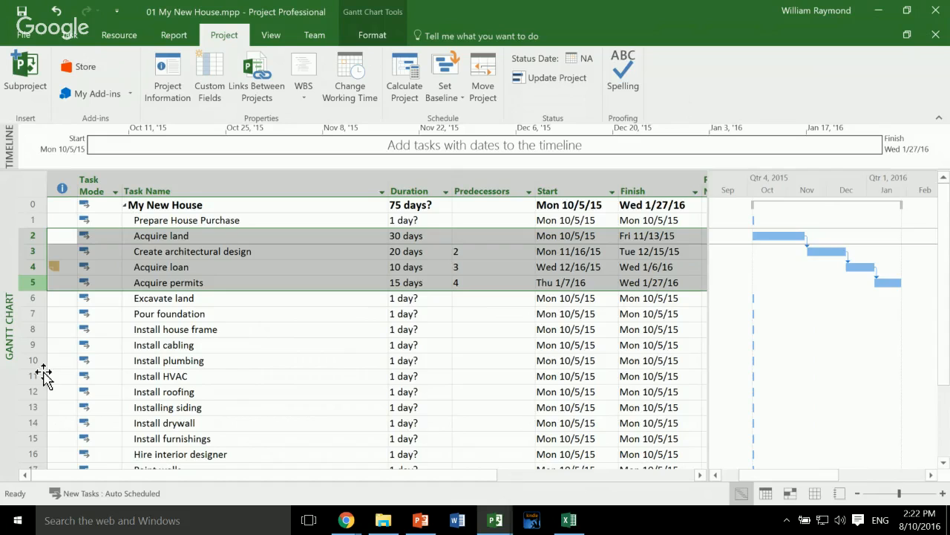
pyautogui.click(91, 40)
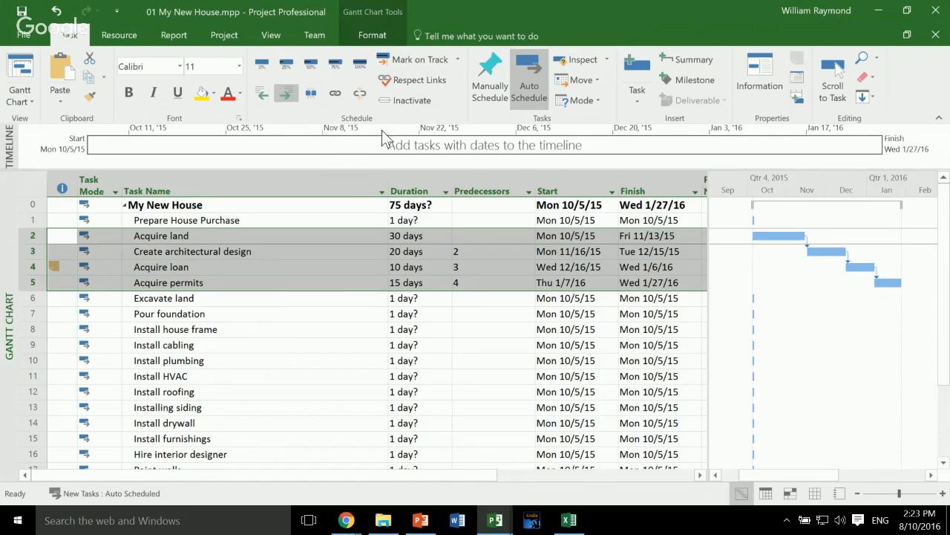
pyautogui.hotkey('alt', 'shift', 'Right')
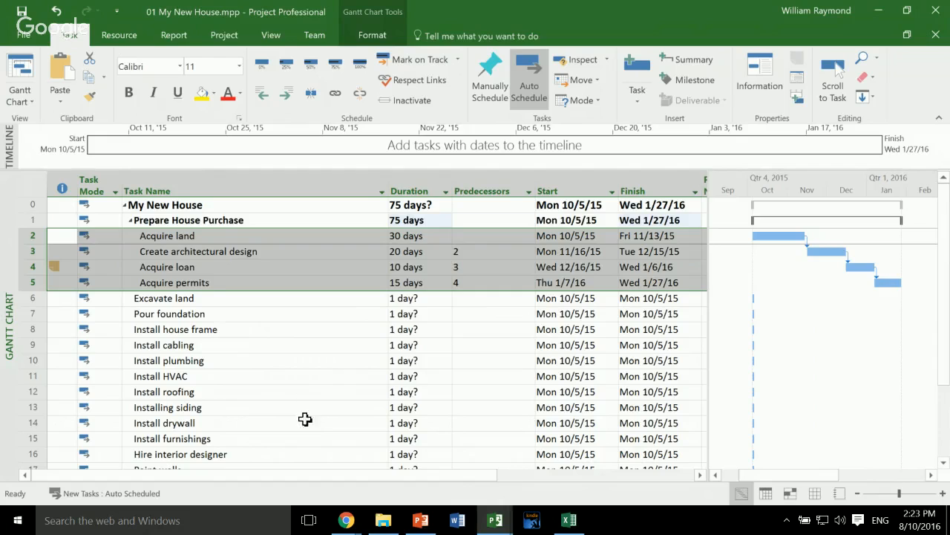
pyautogui.click(275, 310)
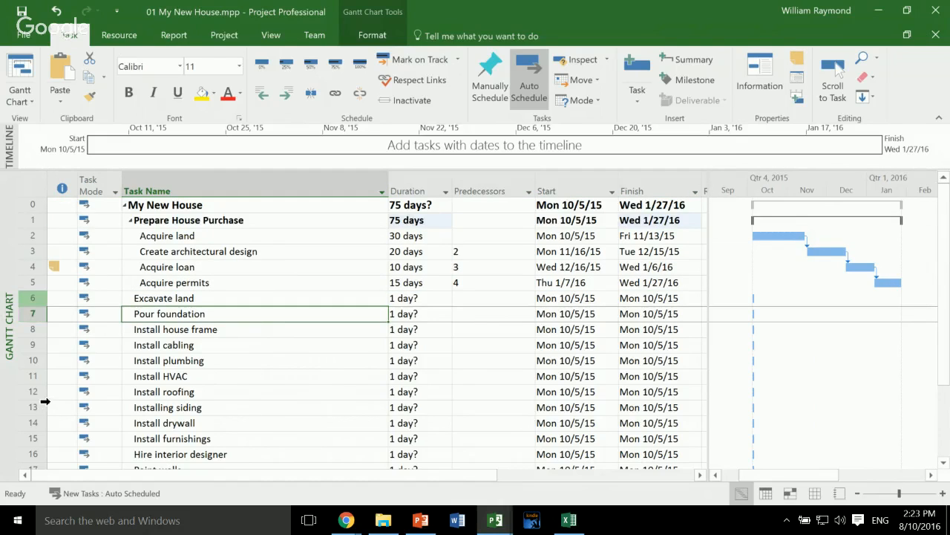
# - Insert a task named "Build House" above Excavate land and outdent it to the same level as Prepare House Purchase
pyautogui.rightClick(37, 299)
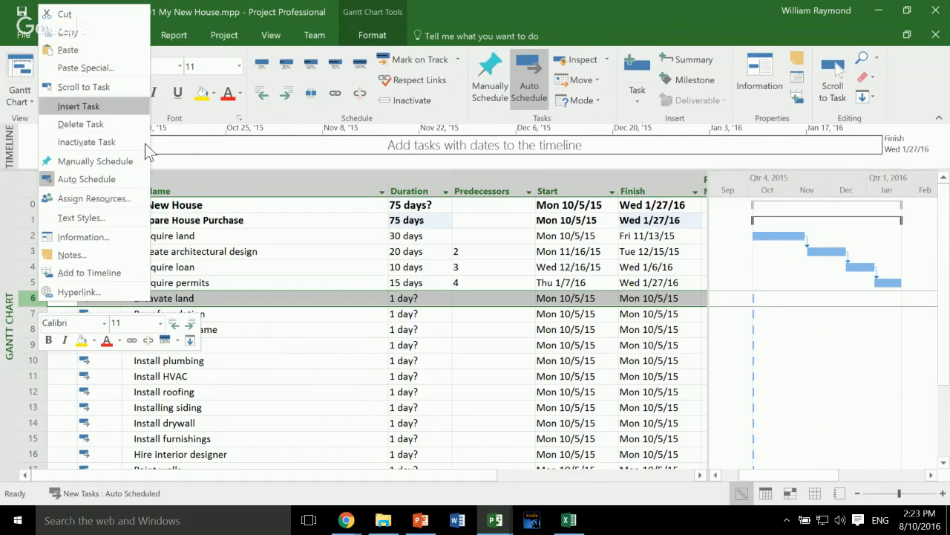
pyautogui.press('Return')
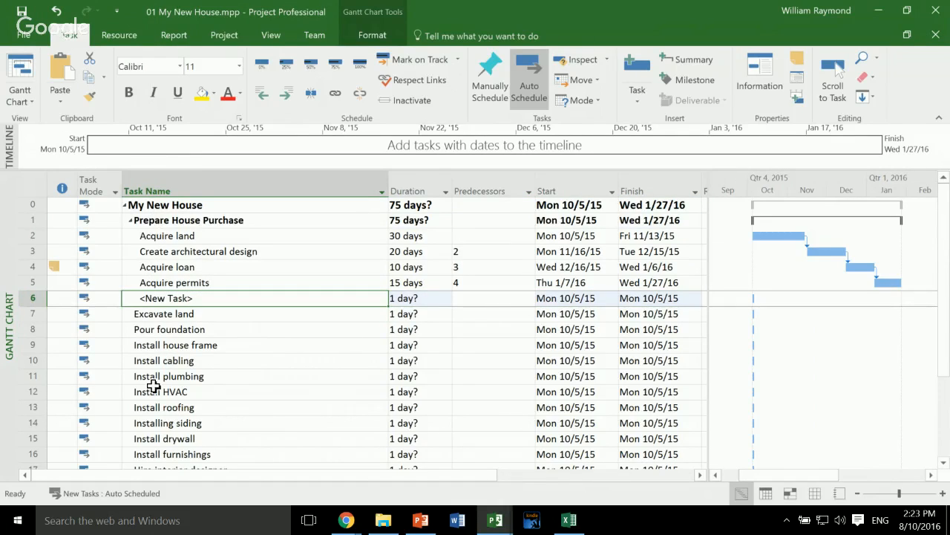
pyautogui.press('BackSpace')
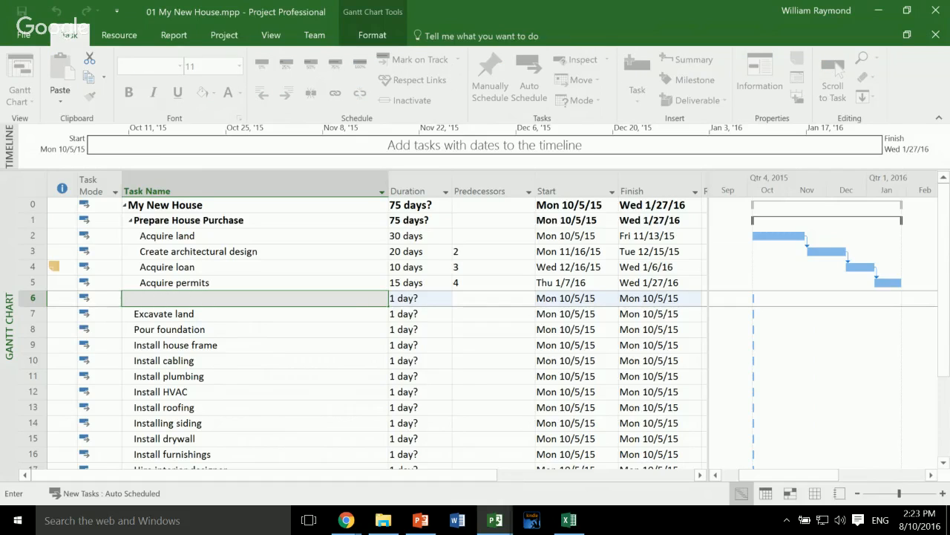
pyautogui.write('Build House')
pyautogui.press('Return')
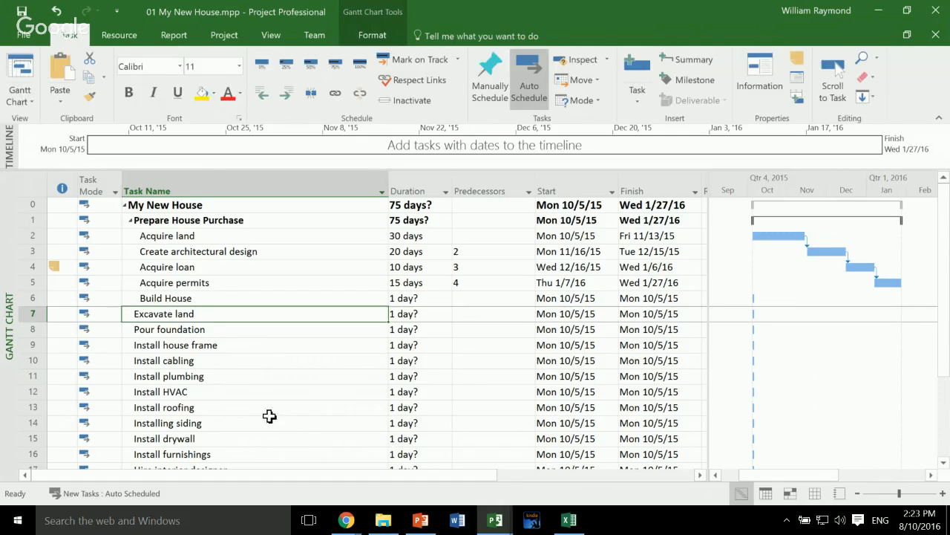
pyautogui.press('Up')
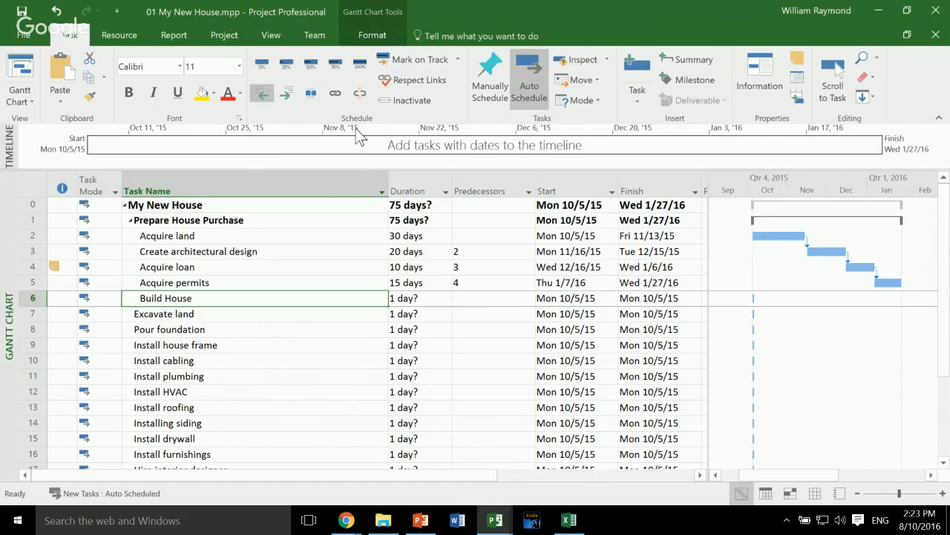
pyautogui.click(261, 93)
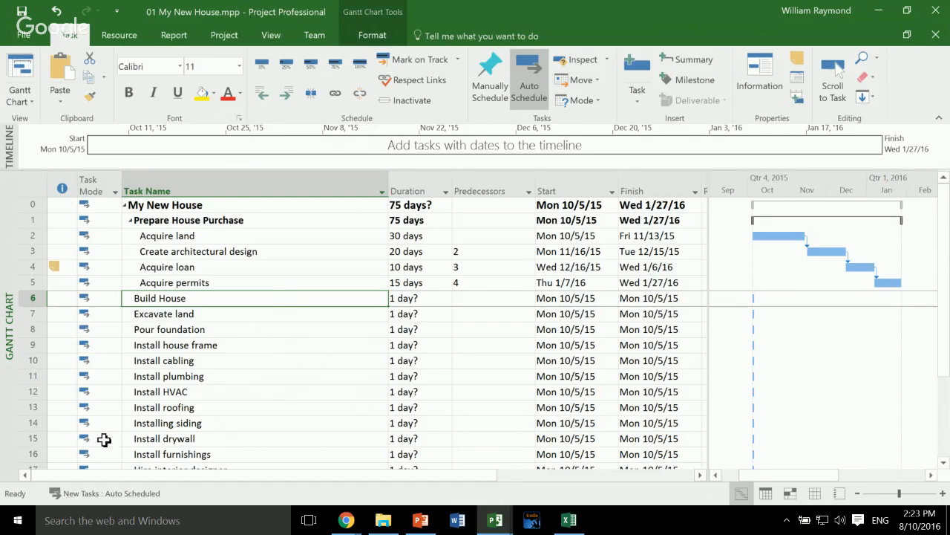
# - Indent the tasks from Excavate land through Install furnishings so they become subtasks of Build House
pyautogui.moveTo(32, 313); pyautogui.dragTo(32, 454)
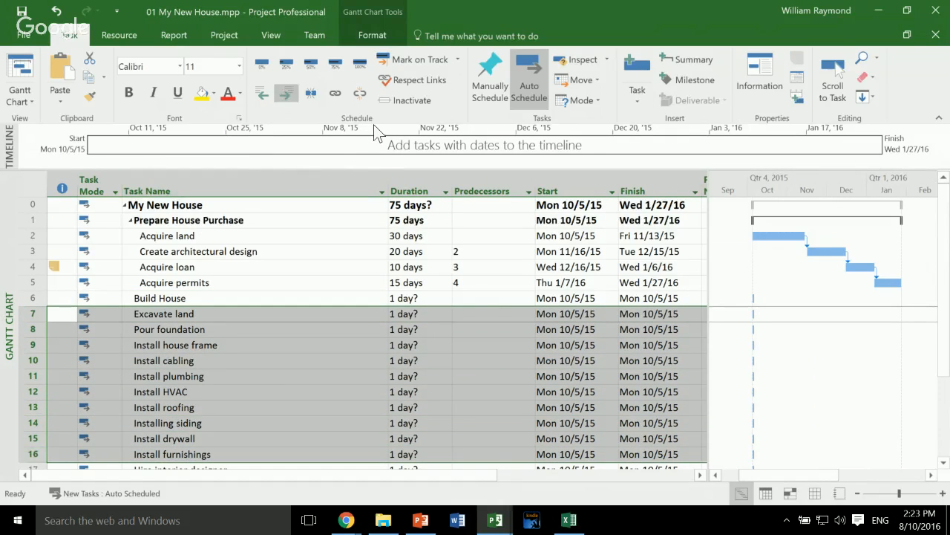
pyautogui.hotkey('alt', 'shift', 'Right')
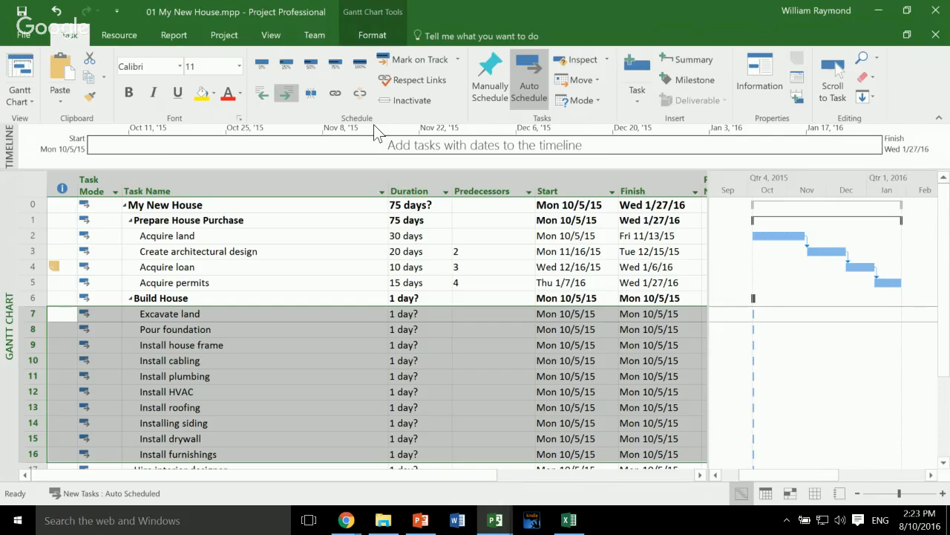
pyautogui.hotkey('ctrl', 'Home')
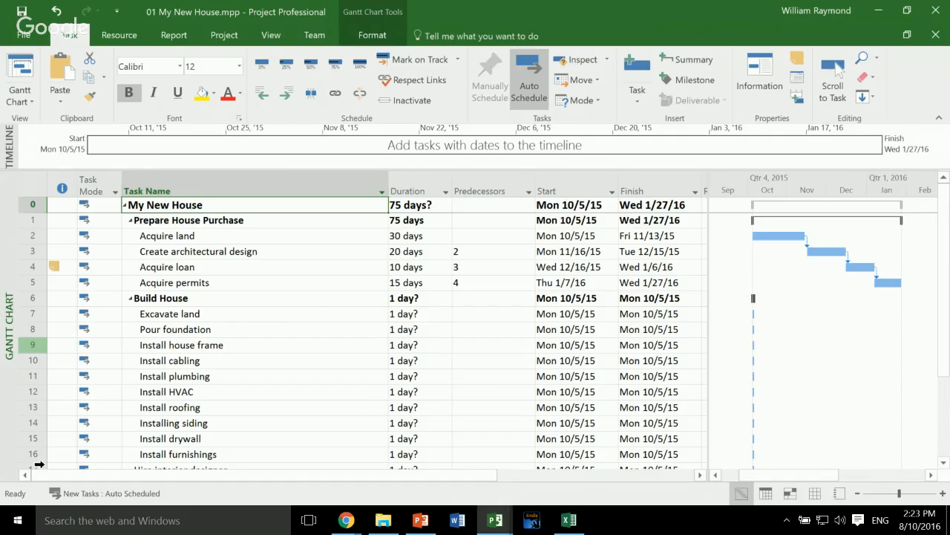
# - Insert a task named "Framing" above Install house frame and make Install house frame, Install cabling and Install plumbing its subtasks
pyautogui.rightClick(33, 345)
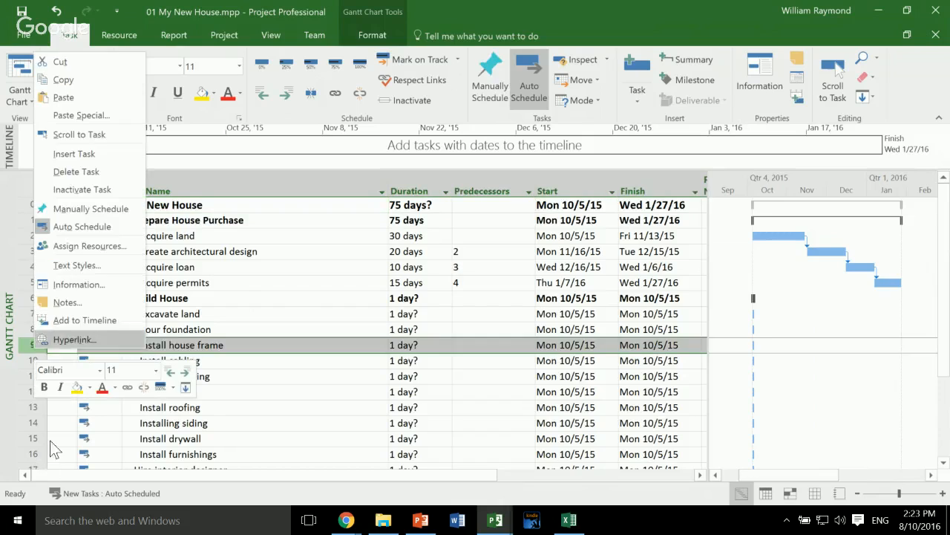
pyautogui.click(99, 207)
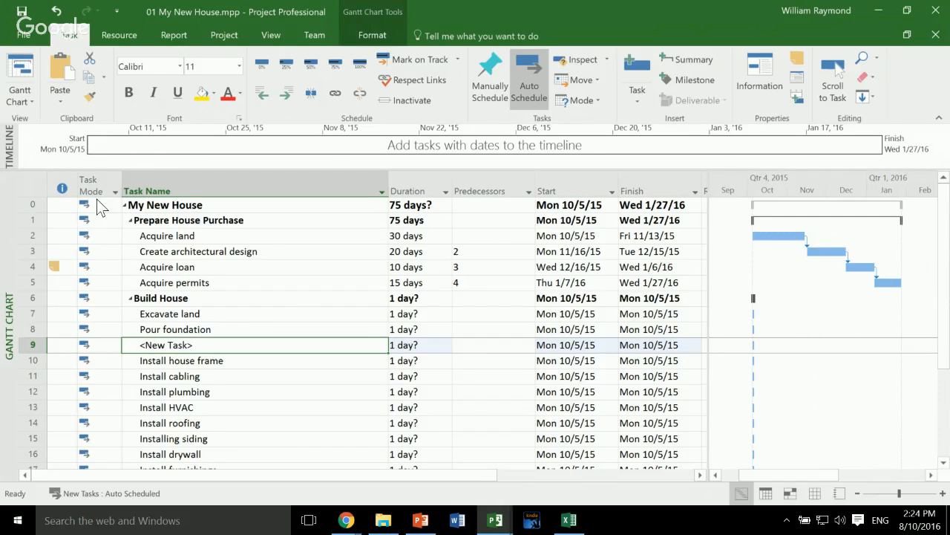
pyautogui.write('Framing')
pyautogui.press('Return')
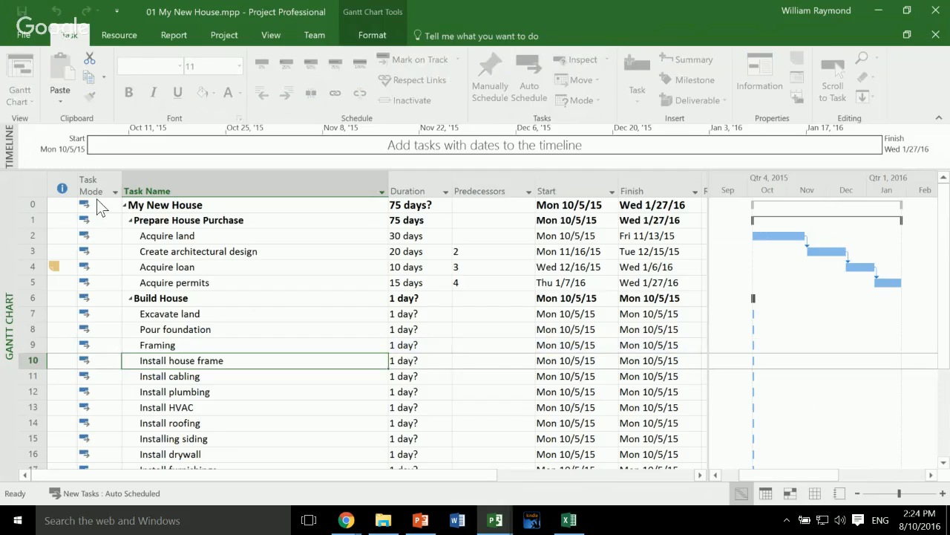
pyautogui.moveTo(33, 360); pyautogui.dragTo(32, 391)
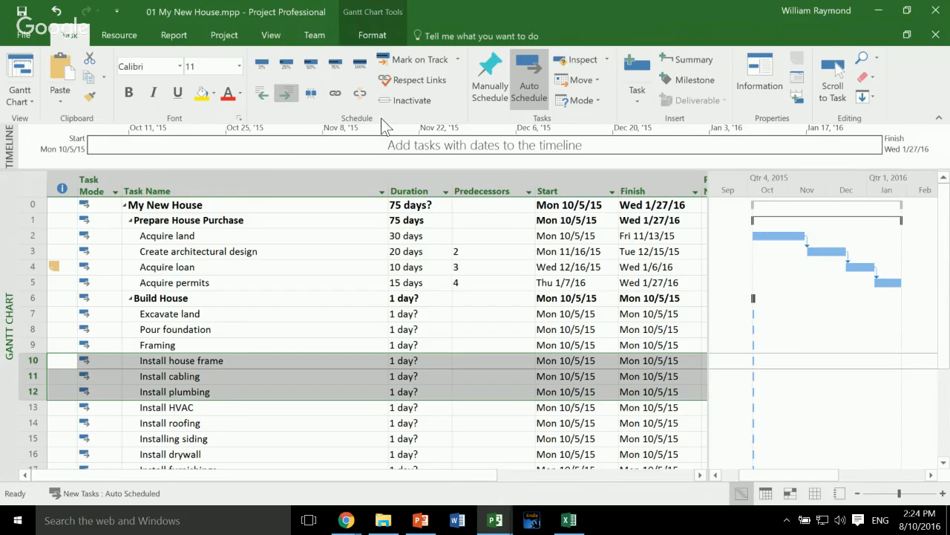
pyautogui.click(285, 92)
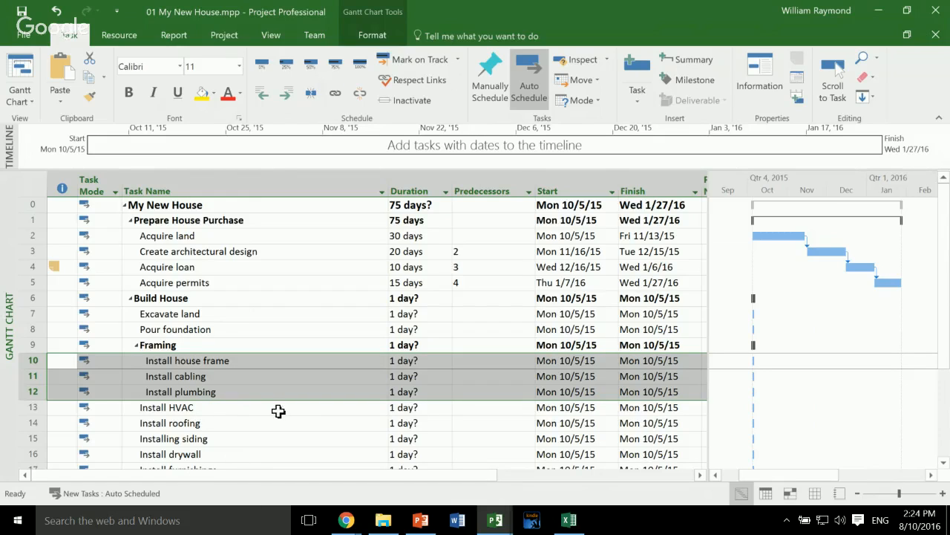
# - Turn on outline numbers for the task names in the Gantt chart table
pyautogui.click(214, 313)
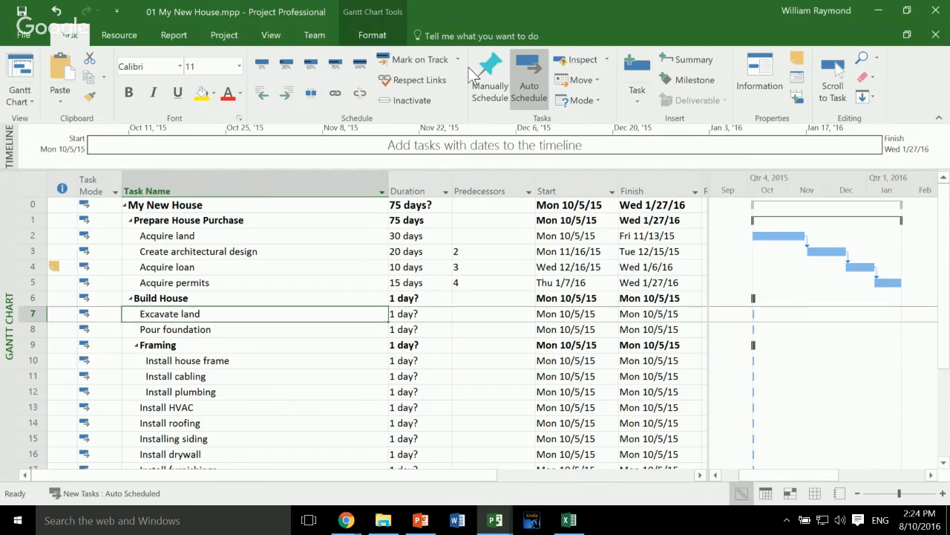
pyautogui.click(372, 35)
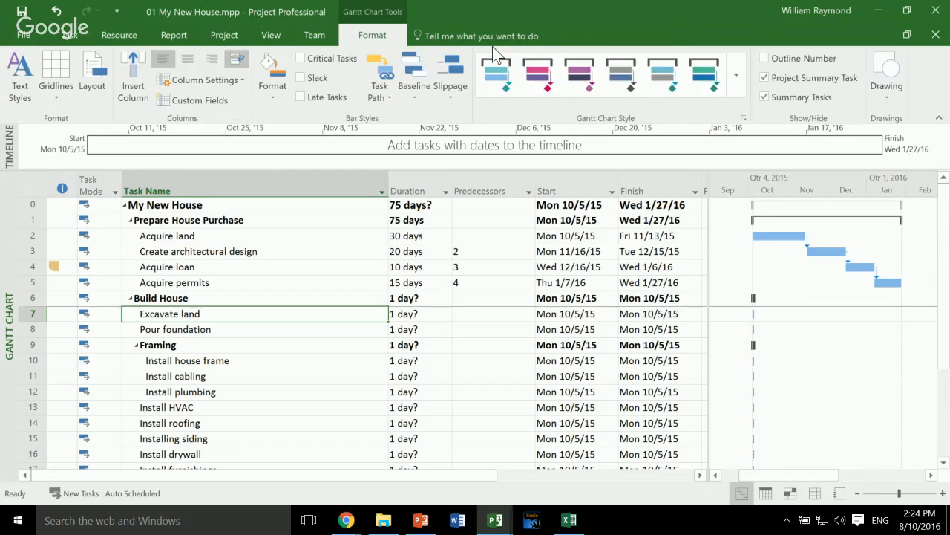
pyautogui.click(764, 58)
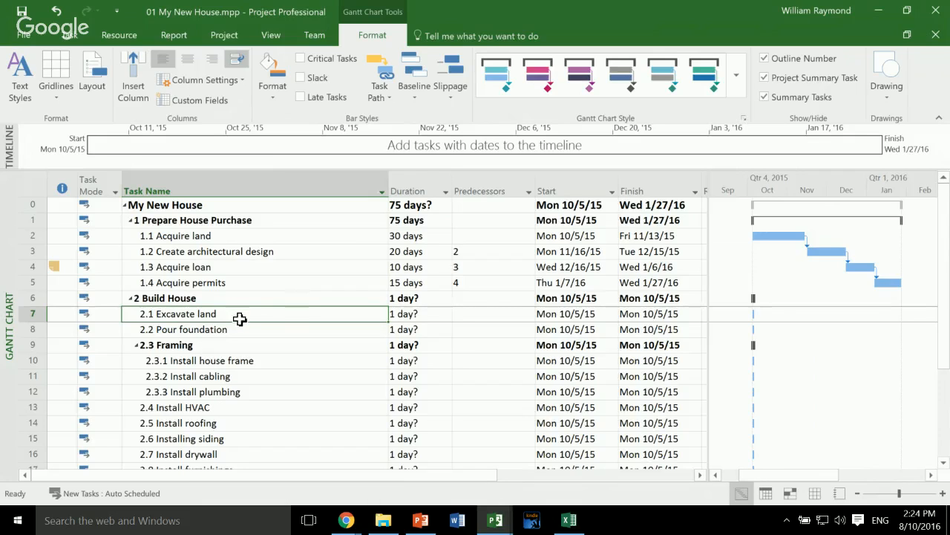
# - Examine the outline numbering of the tasks under Prepare House Purchase, Build House and Framing
pyautogui.press('Up')
pyautogui.press('Up')
pyautogui.press('Up')
pyautogui.press('Up')
pyautogui.press('Up')
pyautogui.press('Down')
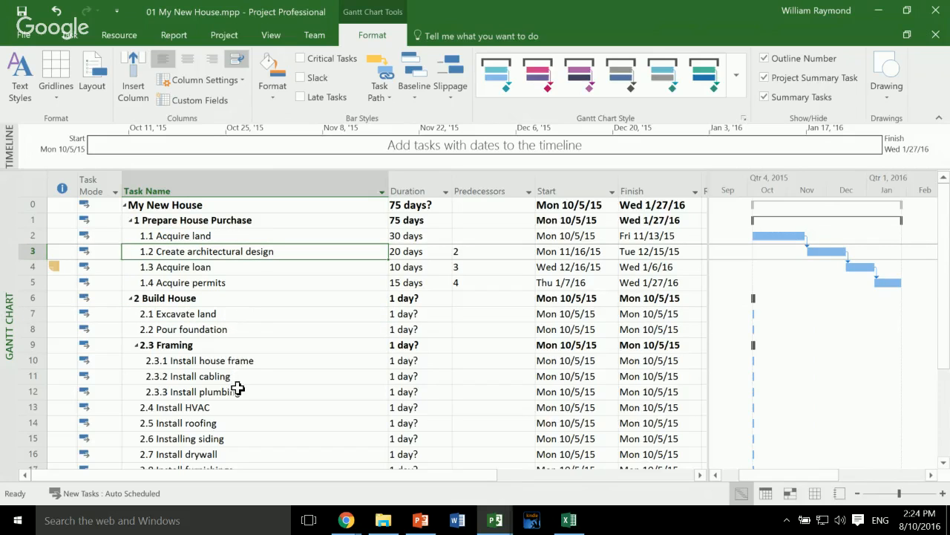
pyautogui.press('Down')
pyautogui.press('Down')
pyautogui.press('Down')
pyautogui.press('Down')
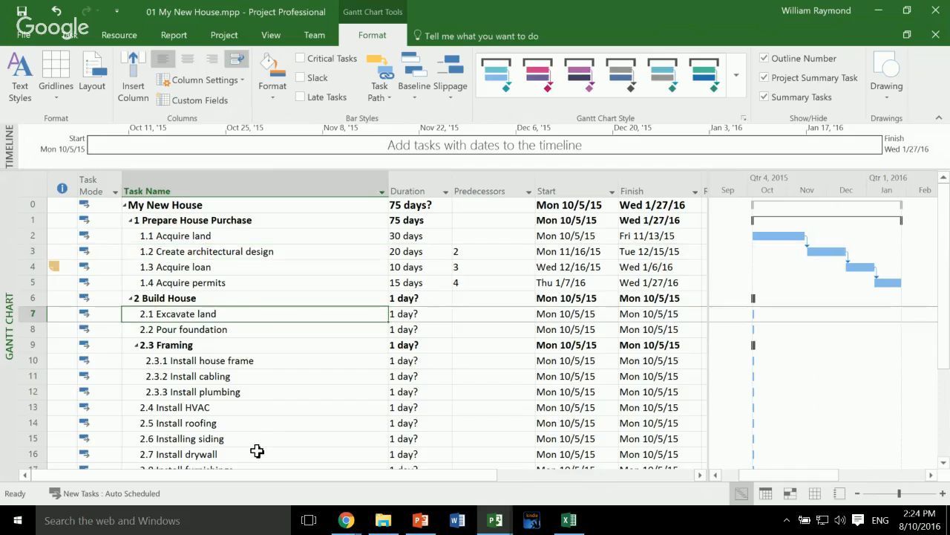
pyautogui.press('Down')
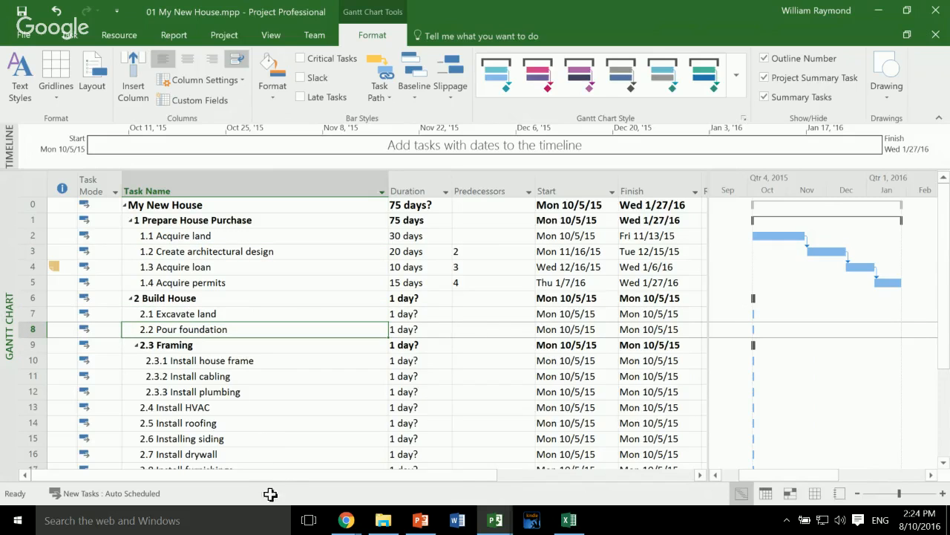
pyautogui.press('Down')
pyautogui.press('Down')
pyautogui.press('Down')
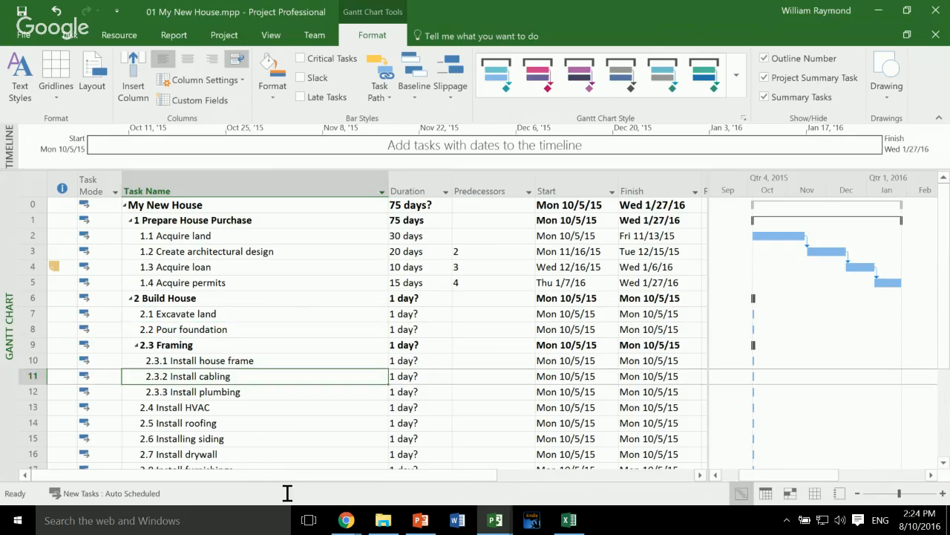
pyautogui.press('Up')
pyautogui.press('Down')
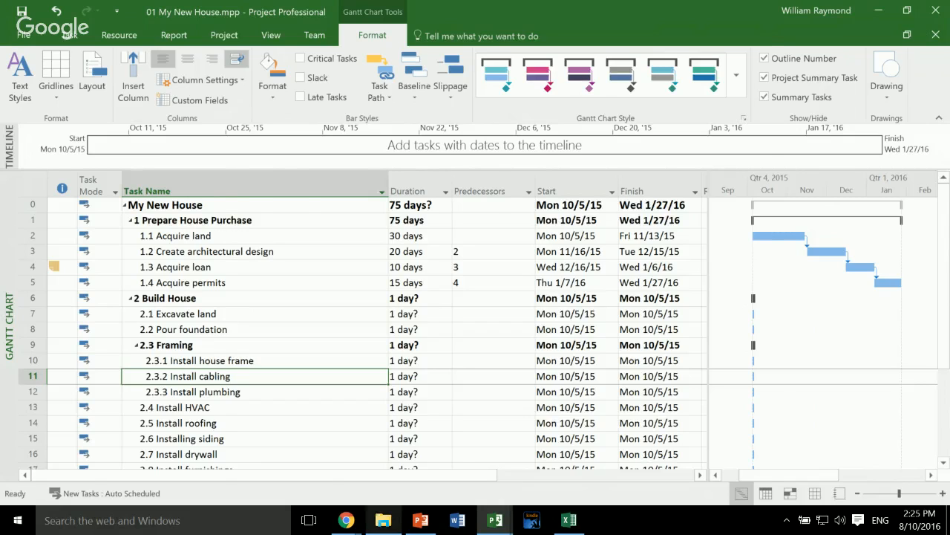
# - Open the project file 03 My New House.mpp from File Explorer and dismiss the notice about the new-task scheduling mode
pyautogui.click(383, 520)
pyautogui.press('Down')
pyautogui.press('Return')
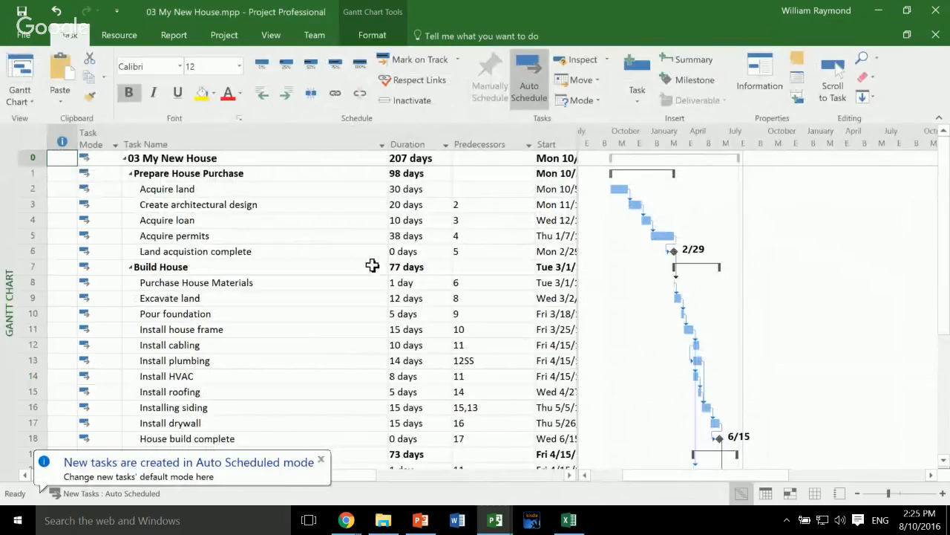
pyautogui.click(321, 459)
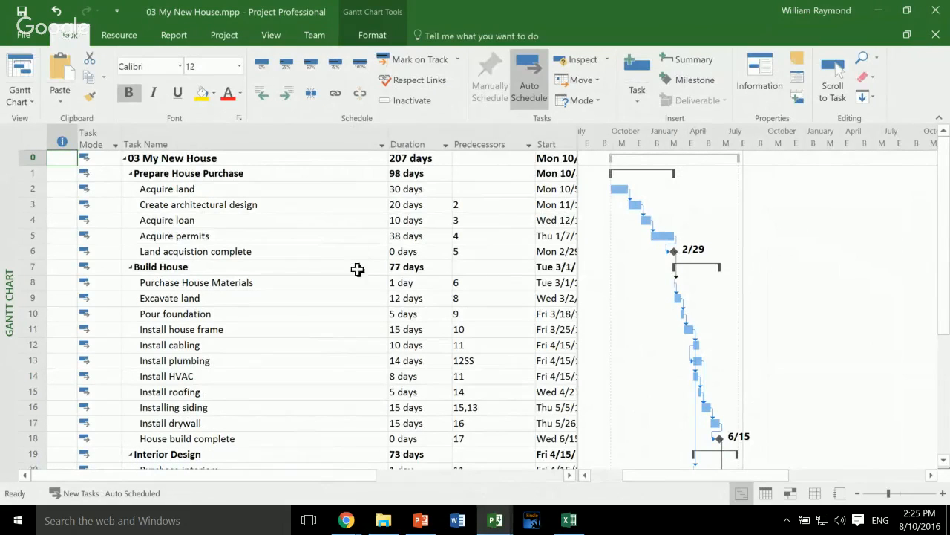
# - Review the full schedule's phases and examine its zero-duration milestones, including land acquisition complete and House build complete
pyautogui.scroll(-3, 482, 305)
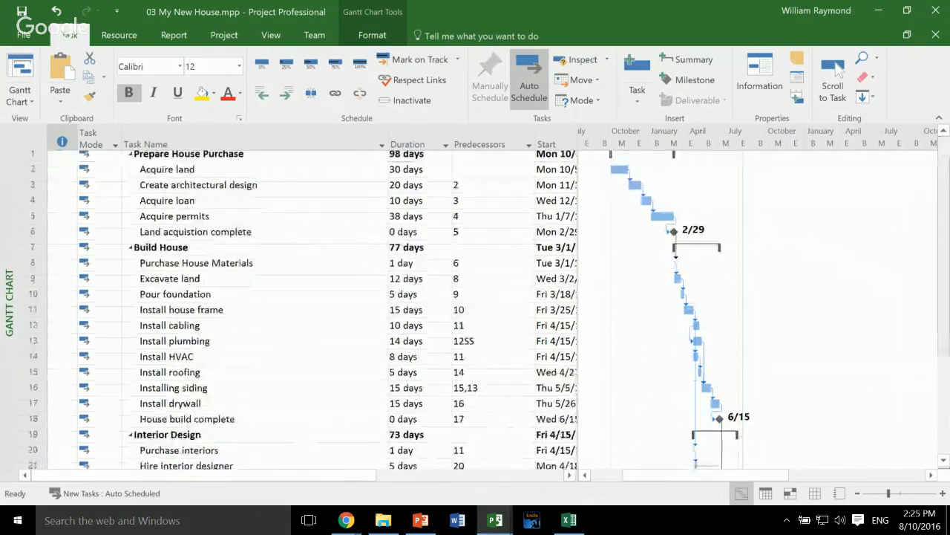
pyautogui.scroll(-3, 483, 304)
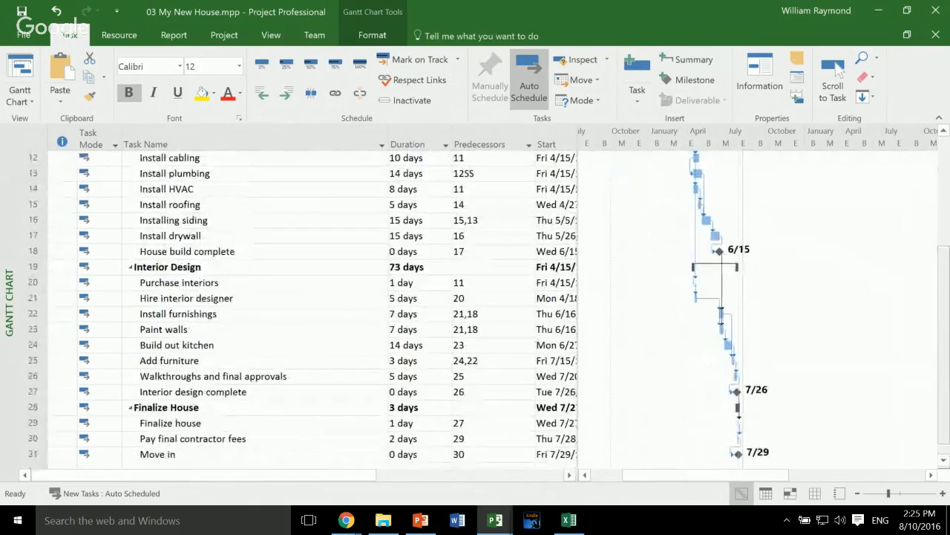
pyautogui.scroll(5, 483, 304)
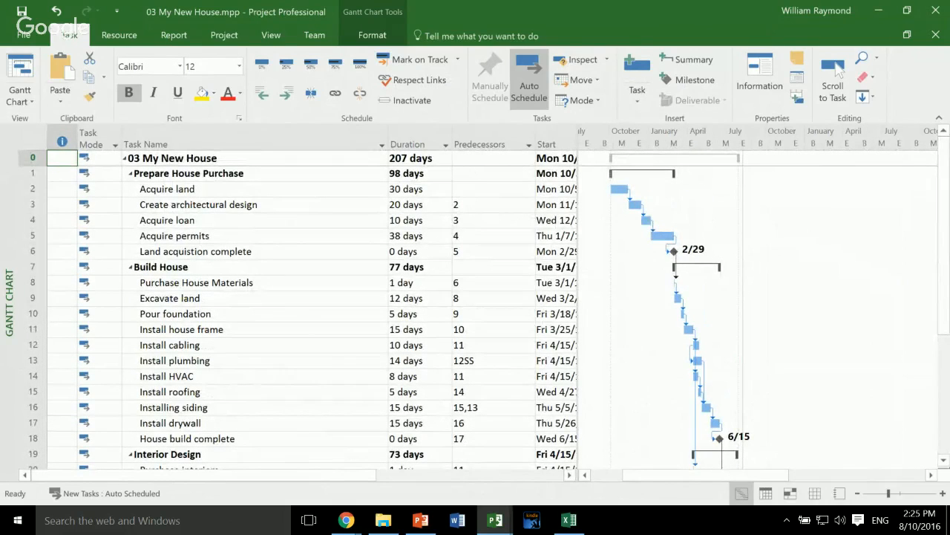
pyautogui.click(255, 438)
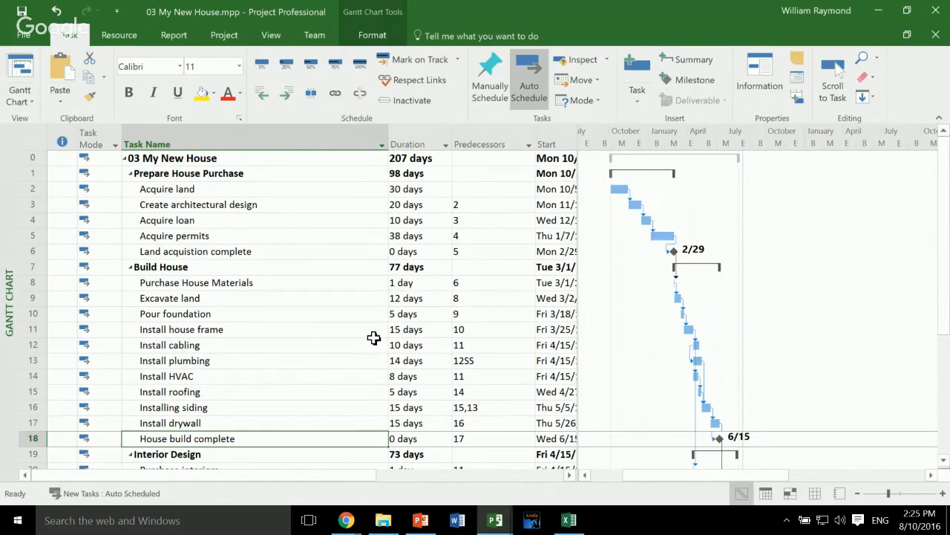
pyautogui.click(363, 252)
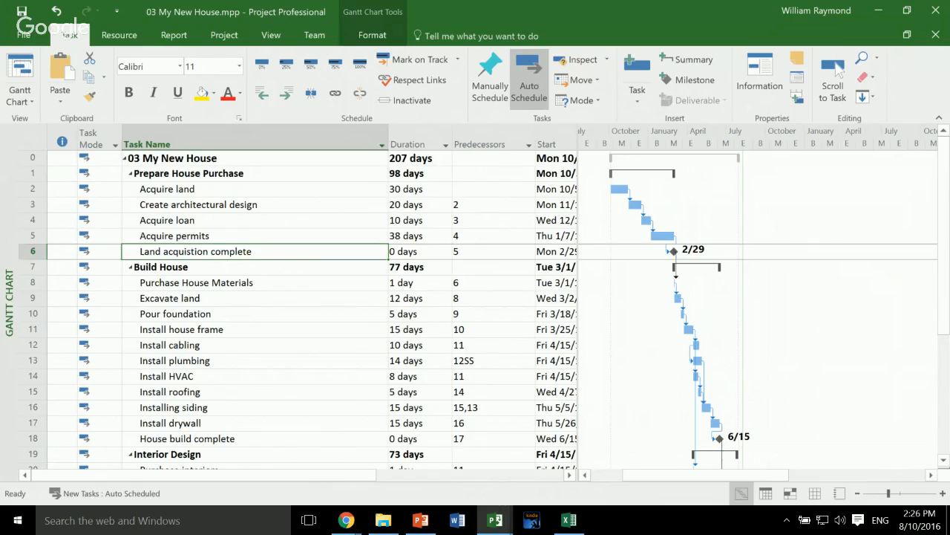
pyautogui.click(223, 454)
pyautogui.click(223, 438)
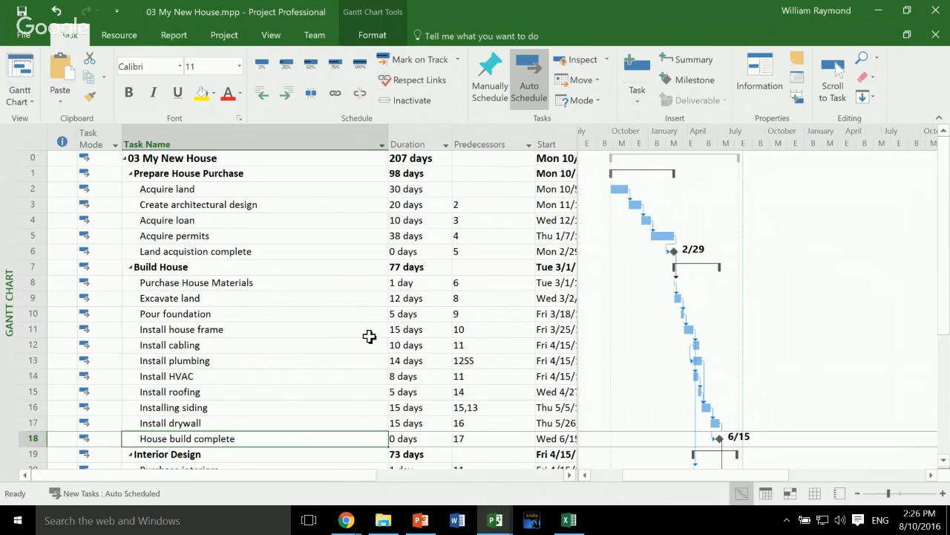
pyautogui.click(278, 251)
pyautogui.click(261, 438)
pyautogui.scroll(-2, 297, 312)
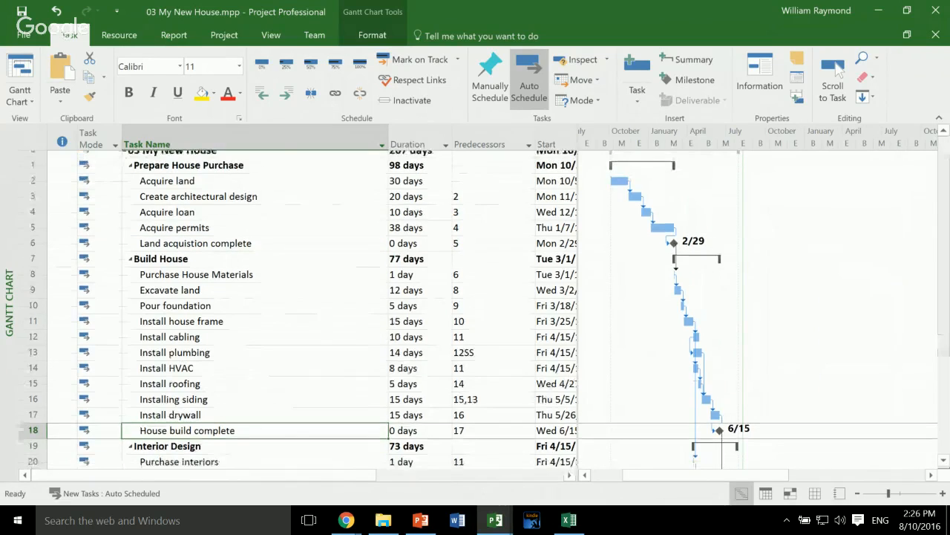
# - Examine the Interior design complete and Move in milestones and the predecessors of the tasks under Prepare House Purchase
pyautogui.scroll(-2, 265, 416)
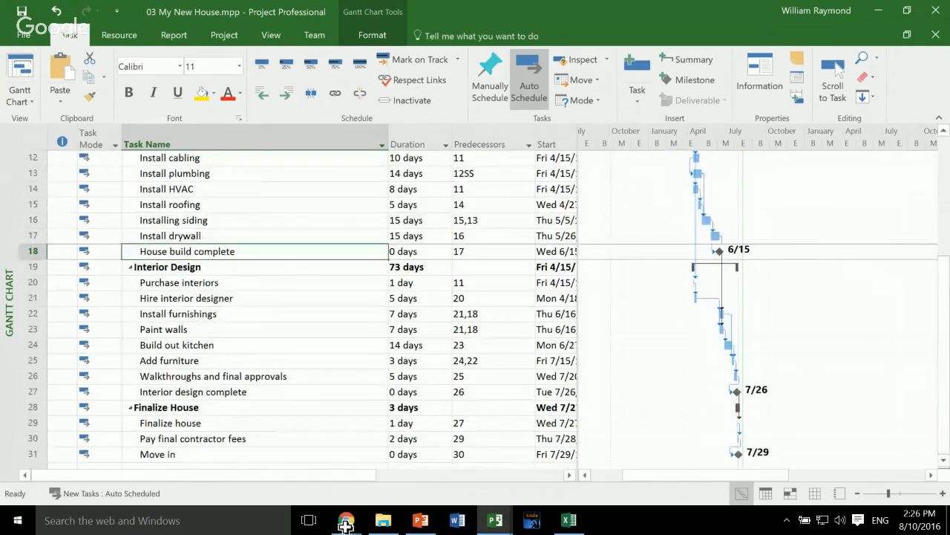
pyautogui.click(259, 393)
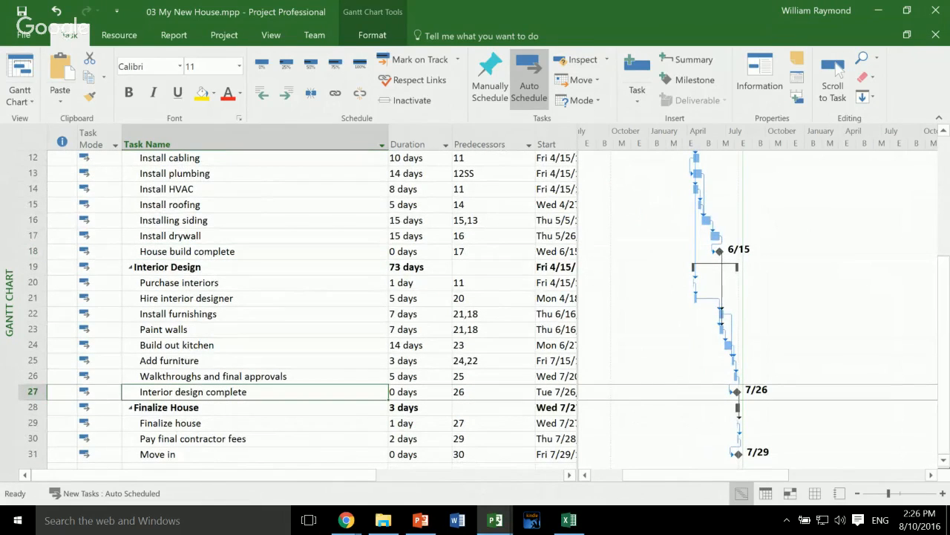
pyautogui.click(255, 455)
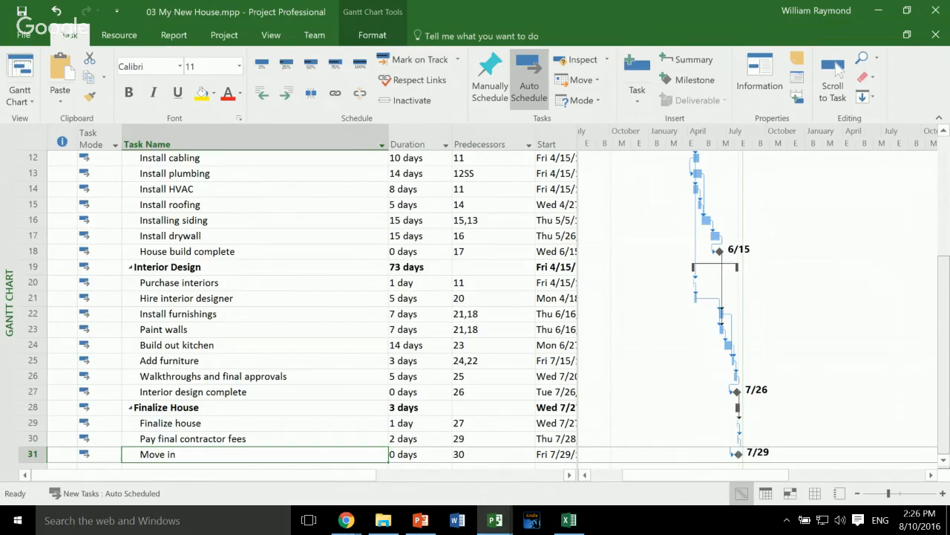
pyautogui.scroll(4, 297, 311)
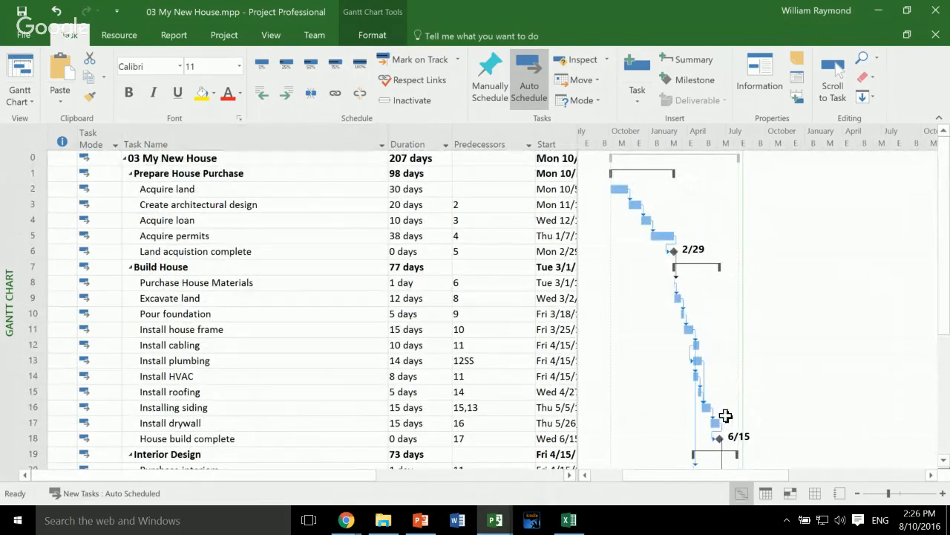
pyautogui.click(645, 272)
pyautogui.press('Down')
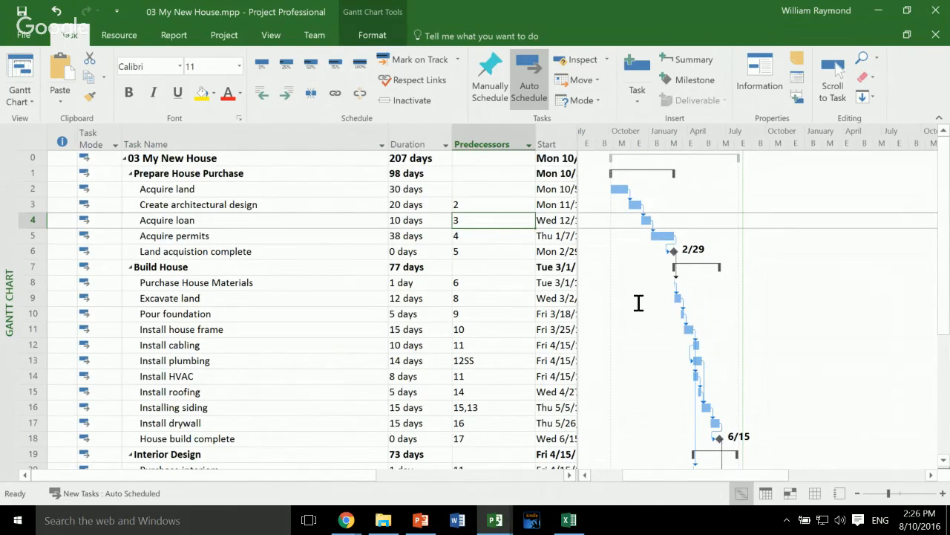
pyautogui.press('Down')
pyautogui.press('Down')
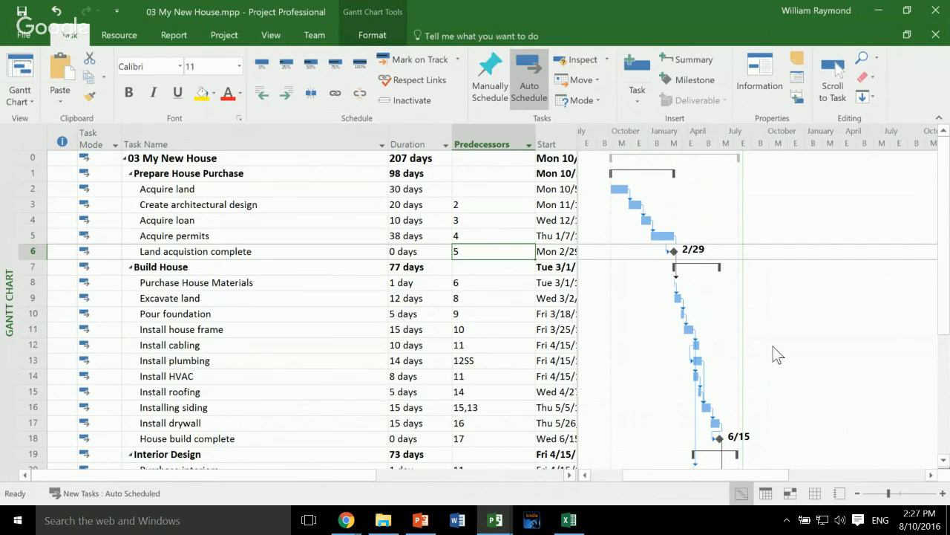
pyautogui.moveTo(773, 346); pyautogui.dragTo(947, 358)
pyautogui.rightClick(578, 142)
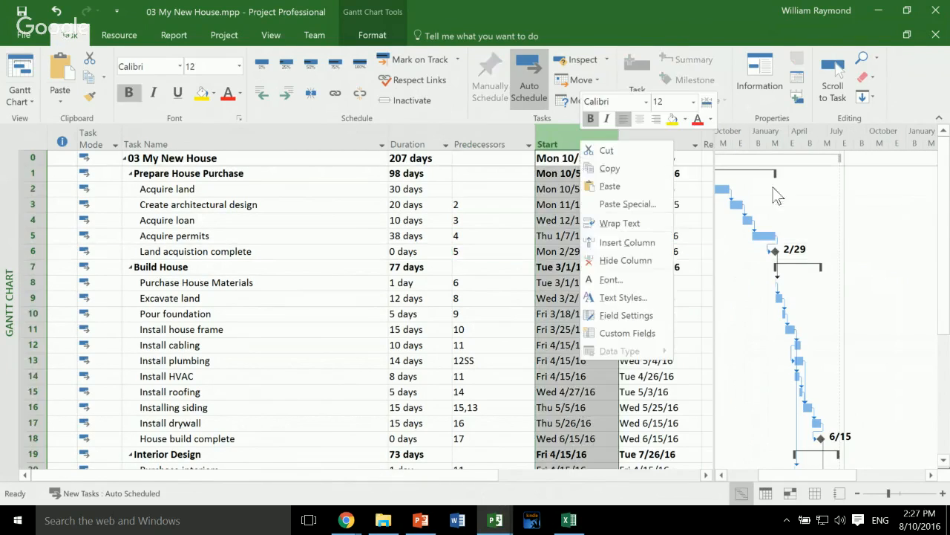
pyautogui.click(605, 245)
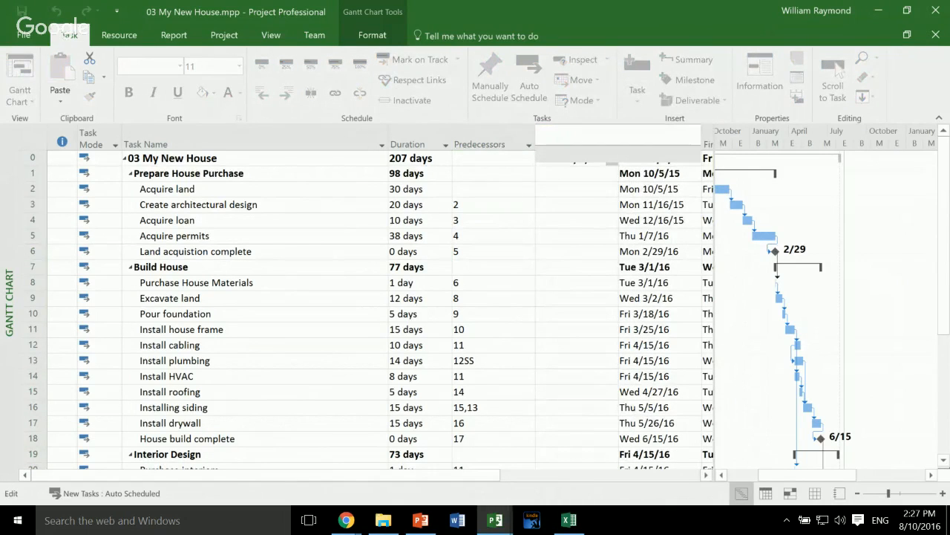
pyautogui.write('success')
pyautogui.press('Return')
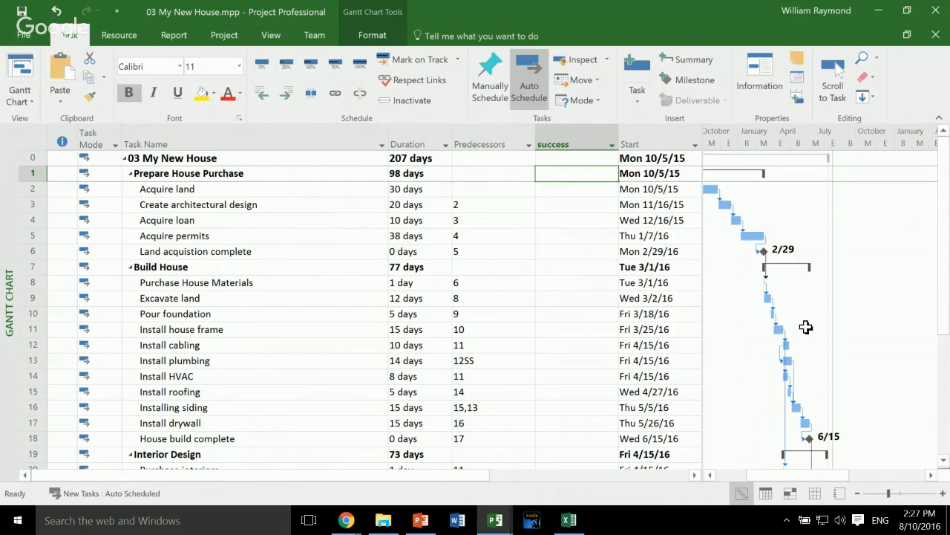
pyautogui.hotkey('ctrl', 'z')
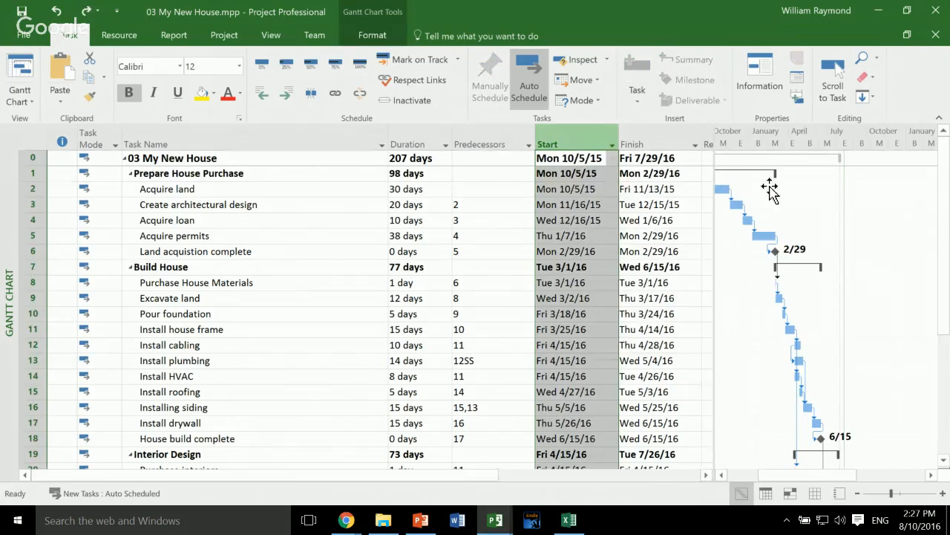
pyautogui.rightClick(578, 139)
pyautogui.press('Return')
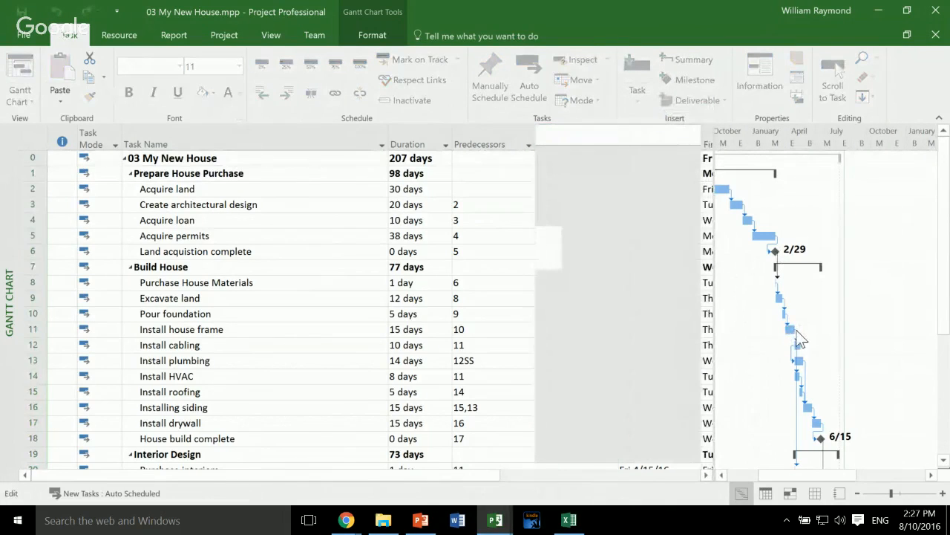
pyautogui.click(796, 329)
pyautogui.hotkey('ctrl', 'z')
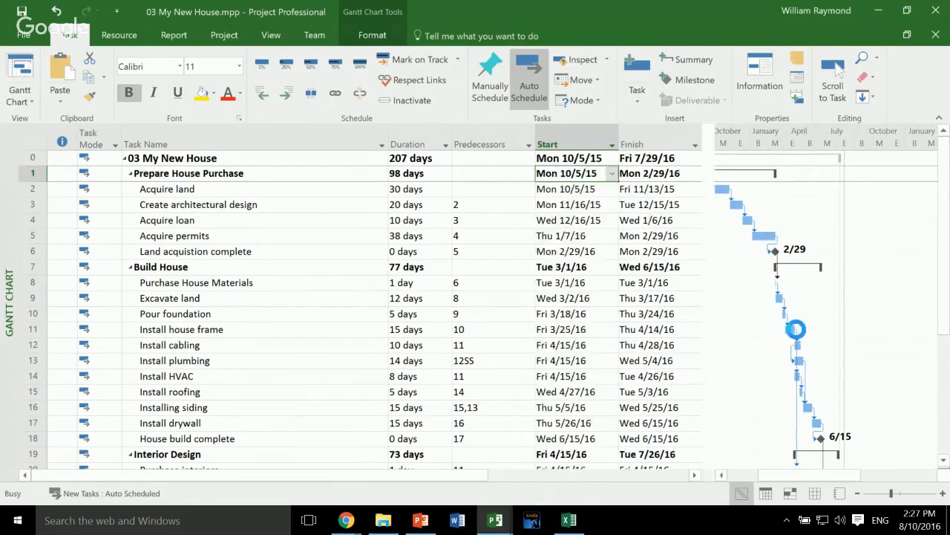
# - Insert the Successors column before the Start column in the Gantt chart table
pyautogui.rightClick(562, 136)
pyautogui.press('Return')
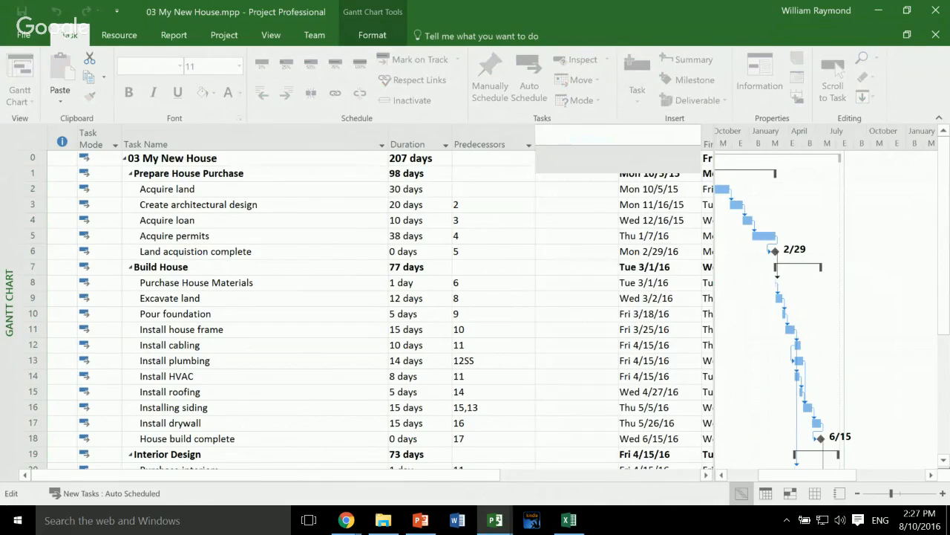
pyautogui.press('Return')
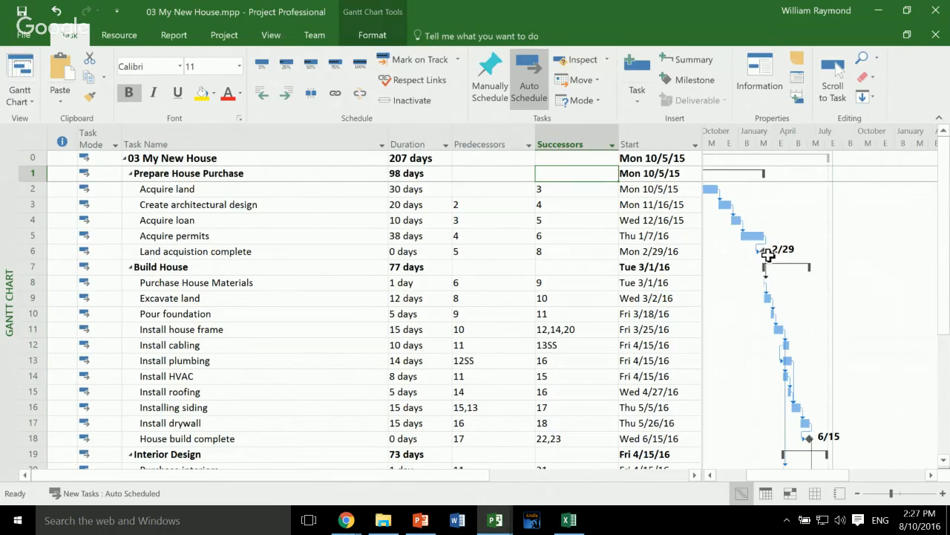
# - Compare the predecessors and successors of the tasks from Acquire land through Install drywall
pyautogui.press('Left')
pyautogui.press('Down')
pyautogui.press('Down')
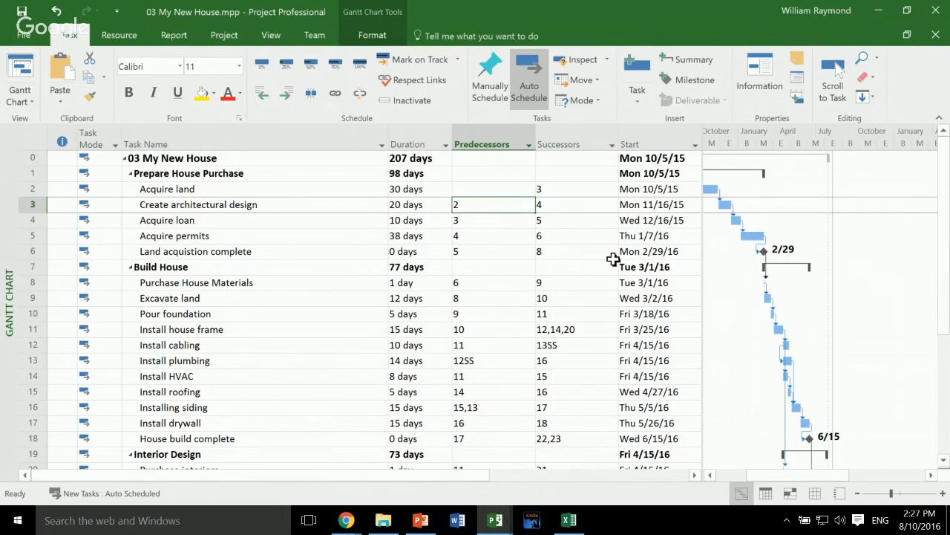
pyautogui.press('Up')
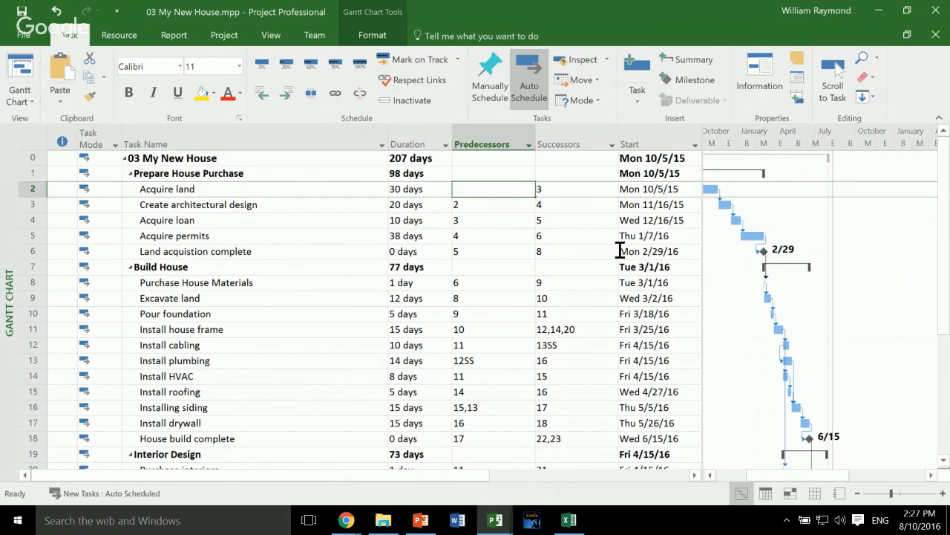
pyautogui.hotkey('shift', 'Down')
pyautogui.hotkey('shift', 'Down')
pyautogui.hotkey('shift', 'Down')
pyautogui.hotkey('shift', 'Down')
pyautogui.hotkey('shift', 'Down')
pyautogui.hotkey('shift', 'Down')
pyautogui.hotkey('shift', 'Down')
pyautogui.hotkey('shift', 'Down')
pyautogui.hotkey('shift', 'Down')
pyautogui.hotkey('shift', 'Down')
pyautogui.hotkey('shift', 'Down')
pyautogui.hotkey('shift', 'Down')
pyautogui.hotkey('shift', 'Down')
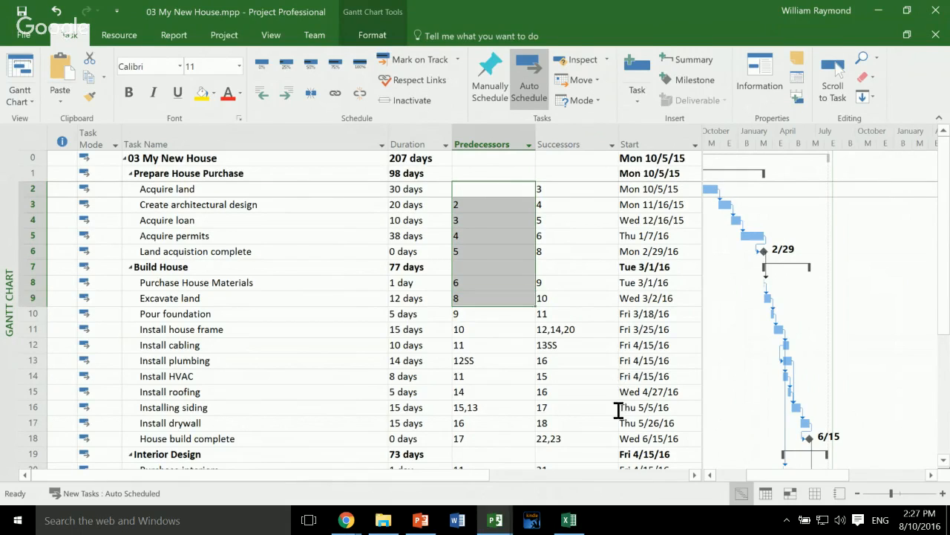
pyautogui.hotkey('shift', 'Down')
pyautogui.hotkey('shift', 'Down')
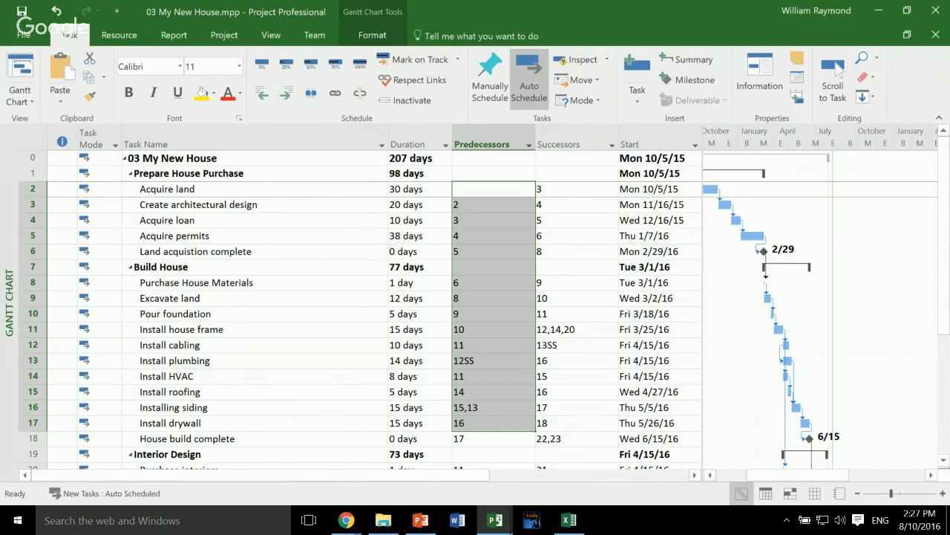
pyautogui.press('Right')
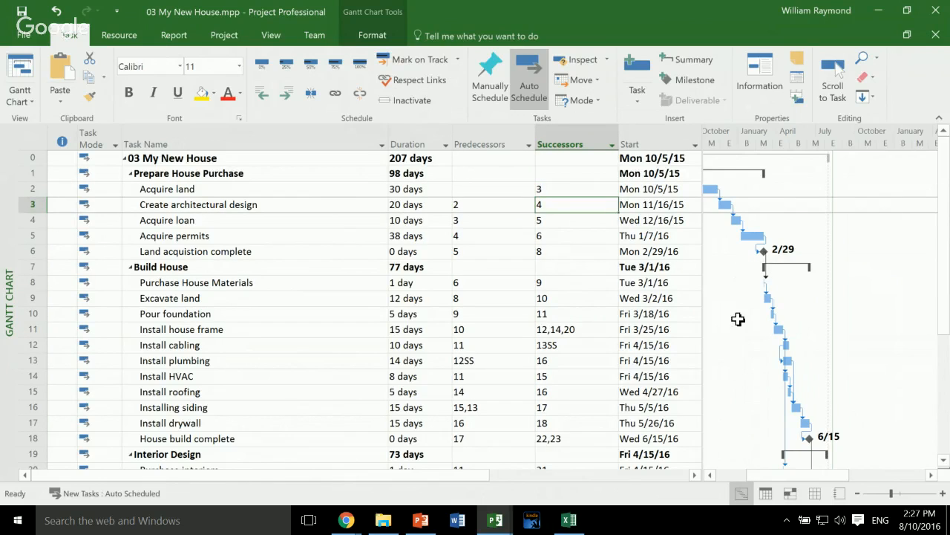
pyautogui.click(558, 264)
pyautogui.click(478, 205)
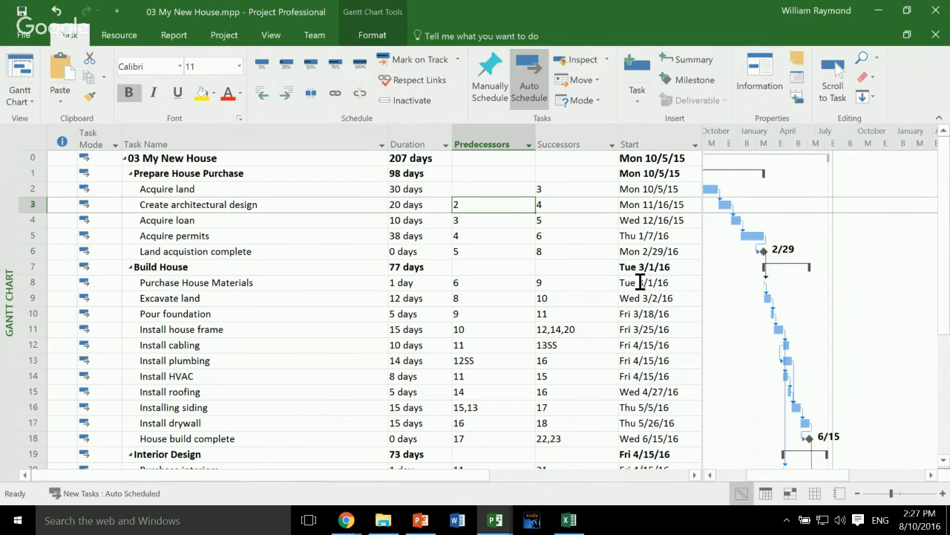
# - Try adding task 3 as a second predecessor of Acquire permits, after task 4, and undo the entry
pyautogui.press('Down')
pyautogui.press('Down')
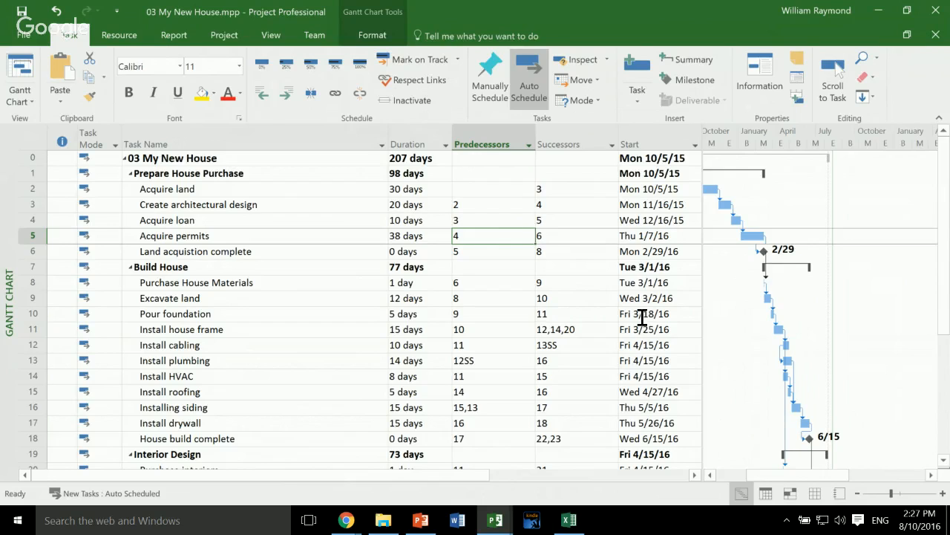
pyautogui.write('1')
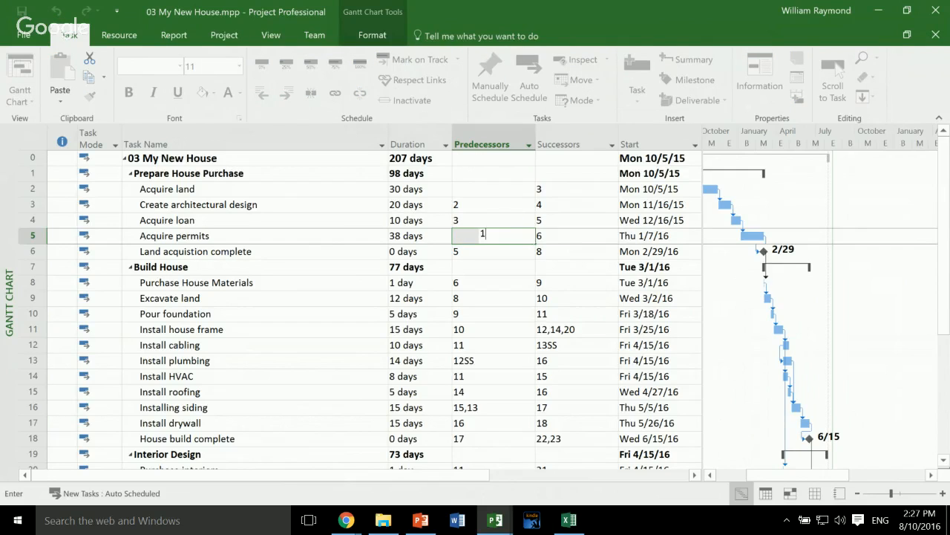
pyautogui.press('Return')
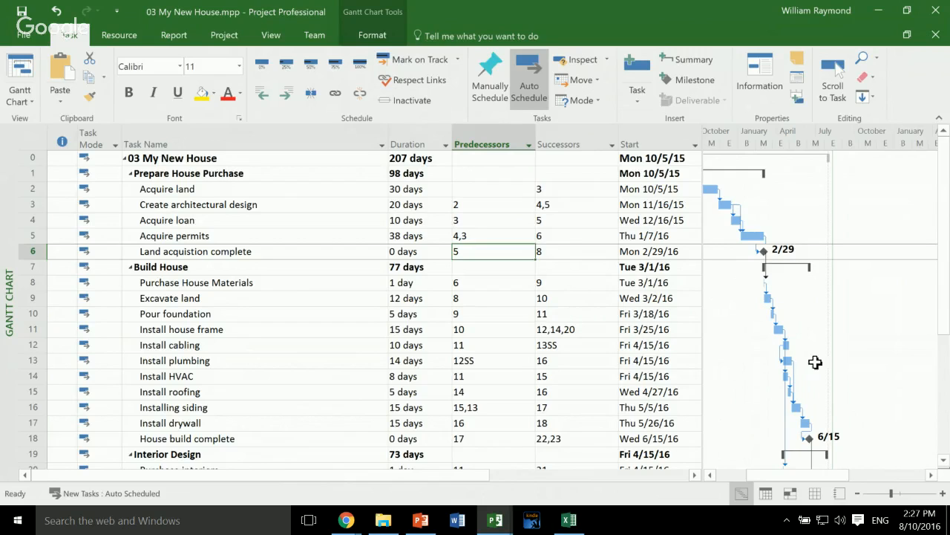
pyautogui.hotkey('ctrl', 'z')
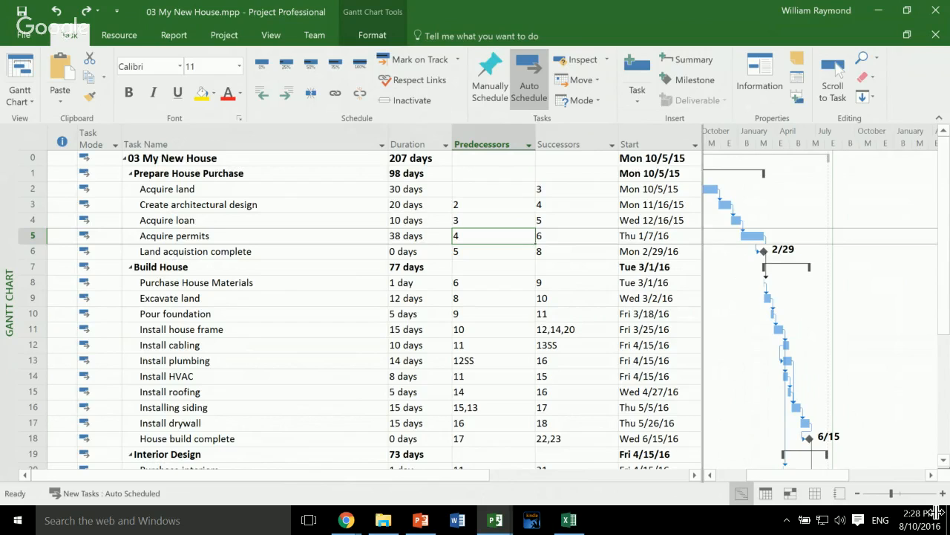
# - Narrow the Task Name column and hide the Successors column to give the Gantt bars more room
pyautogui.moveTo(703, 383)
pyautogui.mouseDown()
pyautogui.moveTo(624, 385)
pyautogui.moveTo(669, 386)
pyautogui.mouseUp()
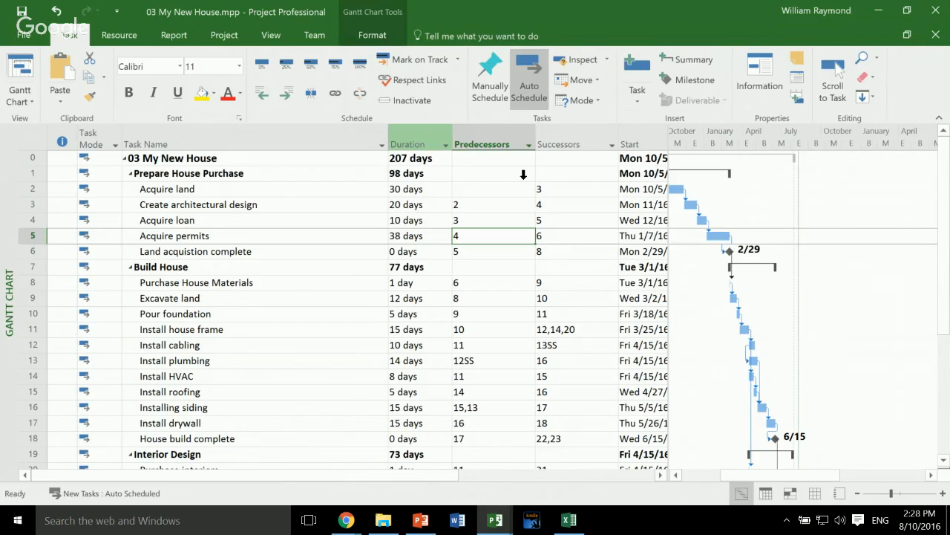
pyautogui.moveTo(389, 136); pyautogui.dragTo(278, 136)
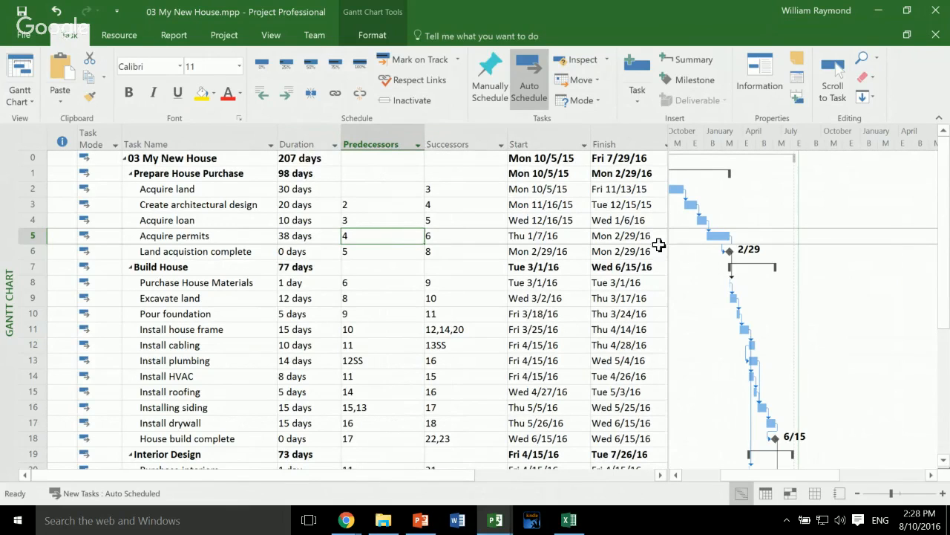
pyautogui.rightClick(456, 143)
pyautogui.press('Return')
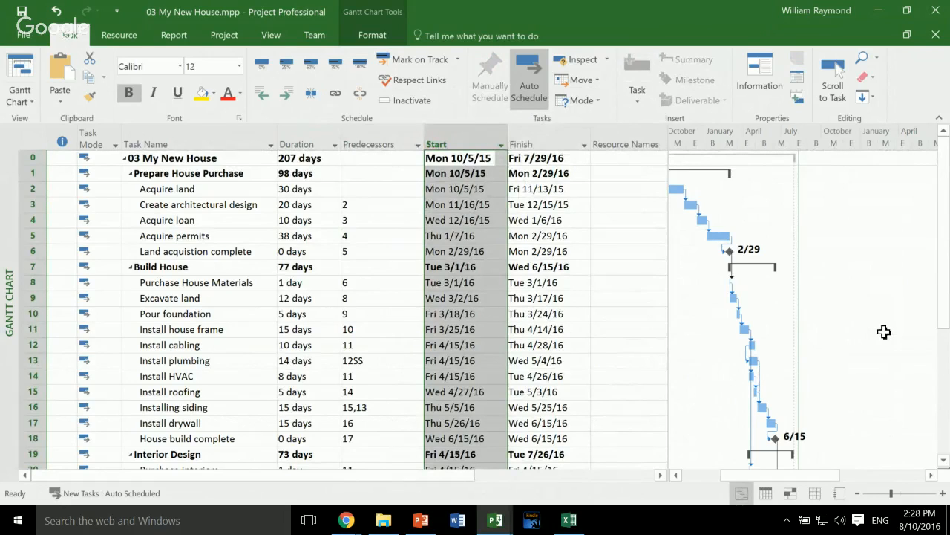
pyautogui.moveTo(669, 248)
pyautogui.mouseDown()
pyautogui.moveTo(574, 248)
pyautogui.moveTo(600, 248)
pyautogui.mouseUp()
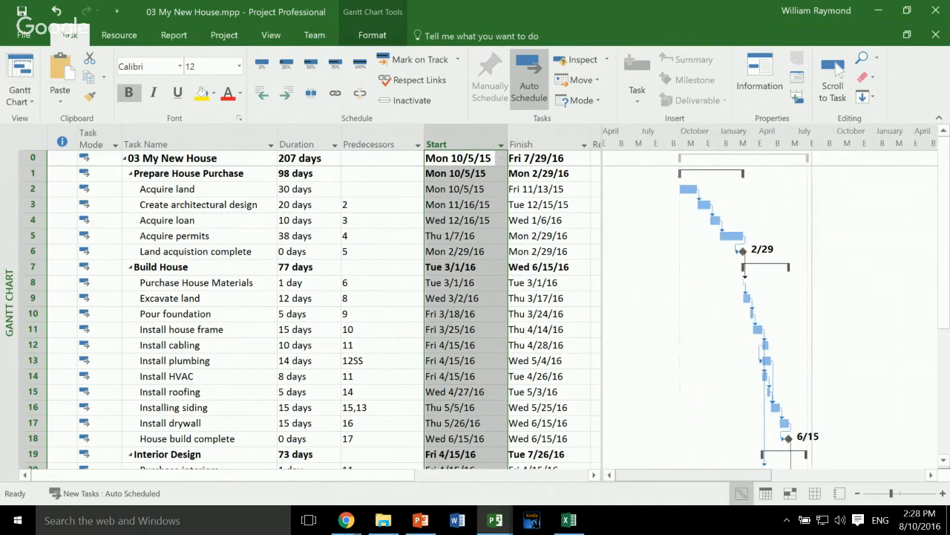
# - Highlight the critical tasks in the Gantt chart and examine the project summary row up to its finish date
pyautogui.click(381, 208)
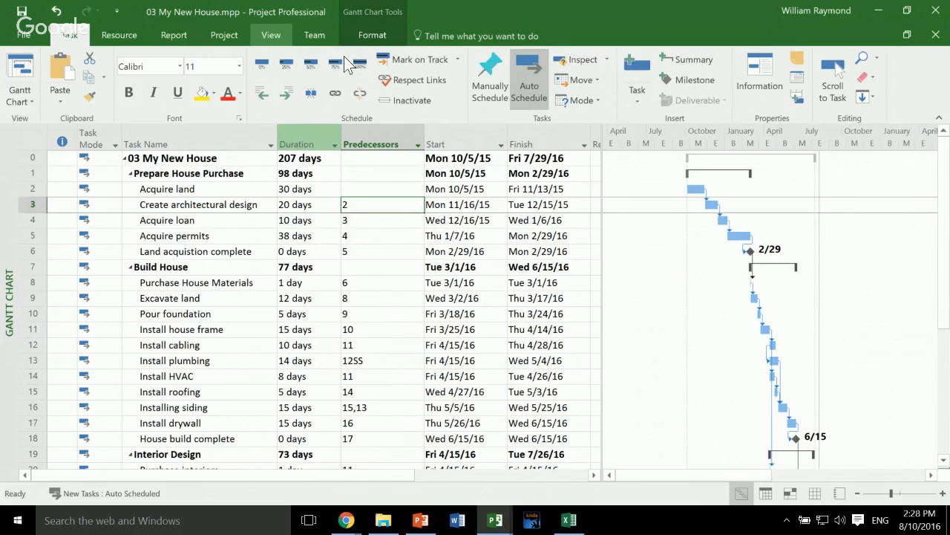
pyautogui.click(271, 35)
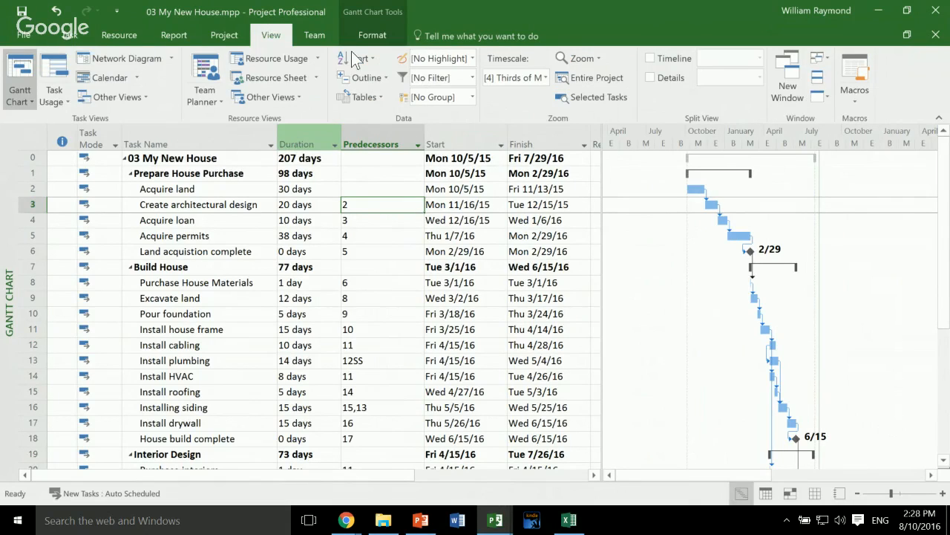
pyautogui.click(372, 35)
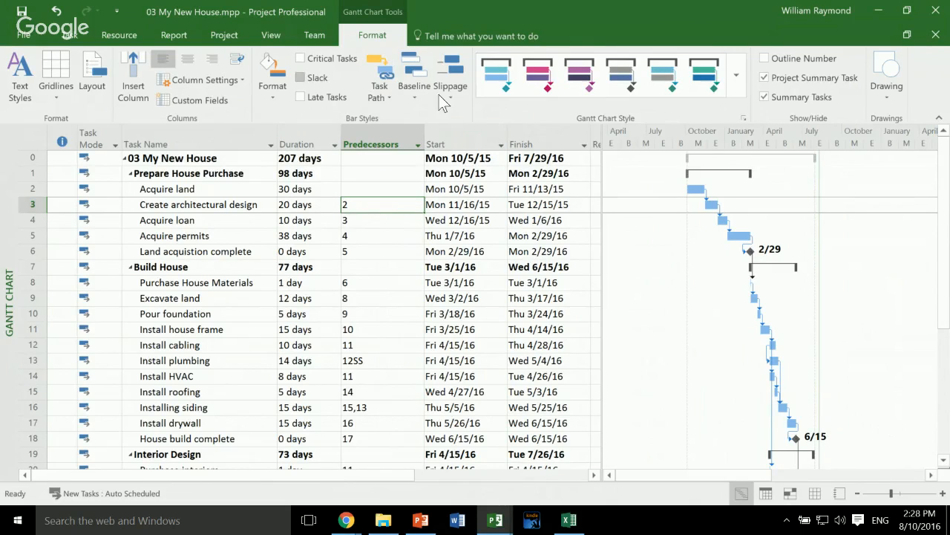
pyautogui.click(300, 58)
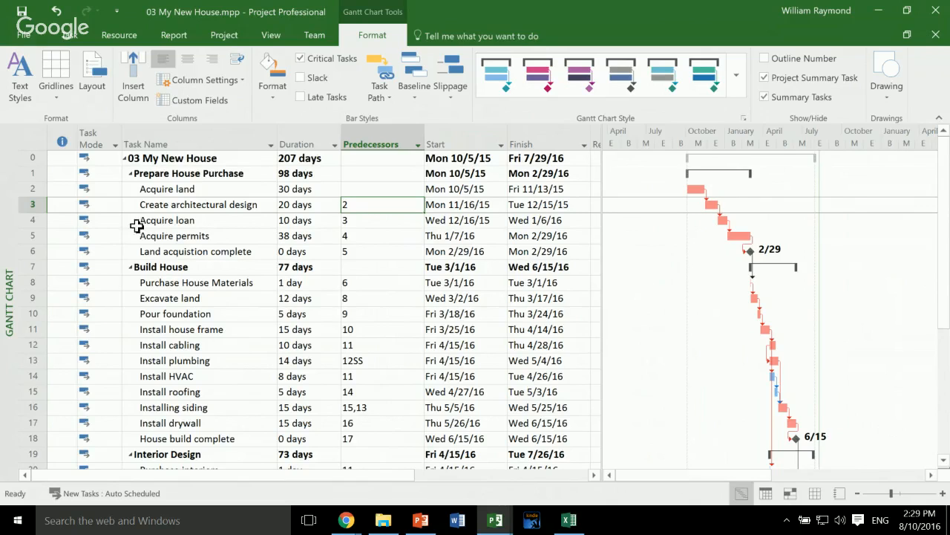
pyautogui.moveTo(210, 216); pyautogui.dragTo(747, 219)
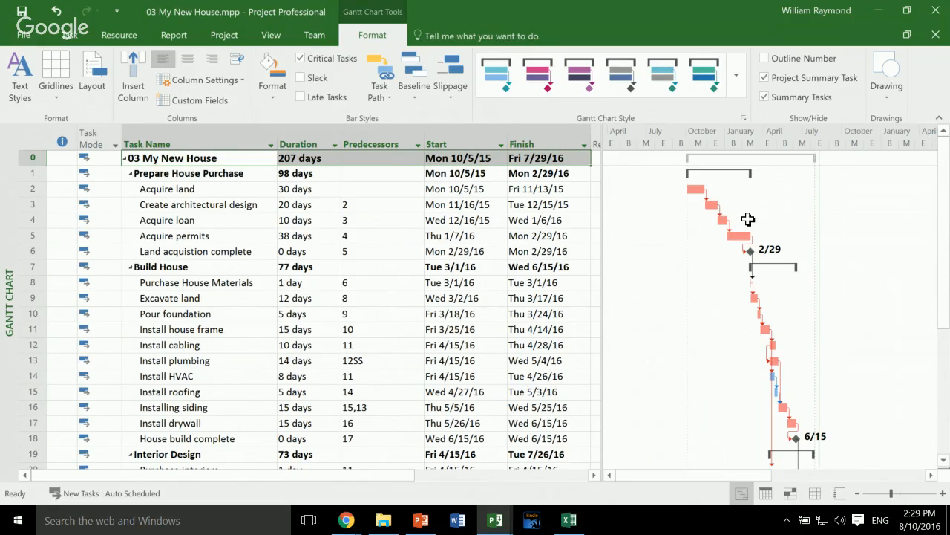
pyautogui.click(748, 219)
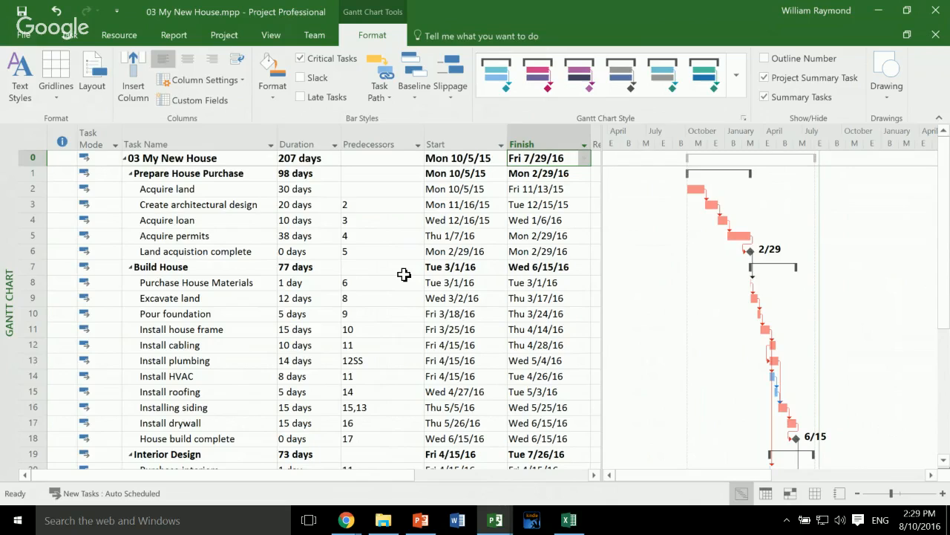
# - Try a 21-day duration for Create architectural design and undo the change
pyautogui.click(305, 205)
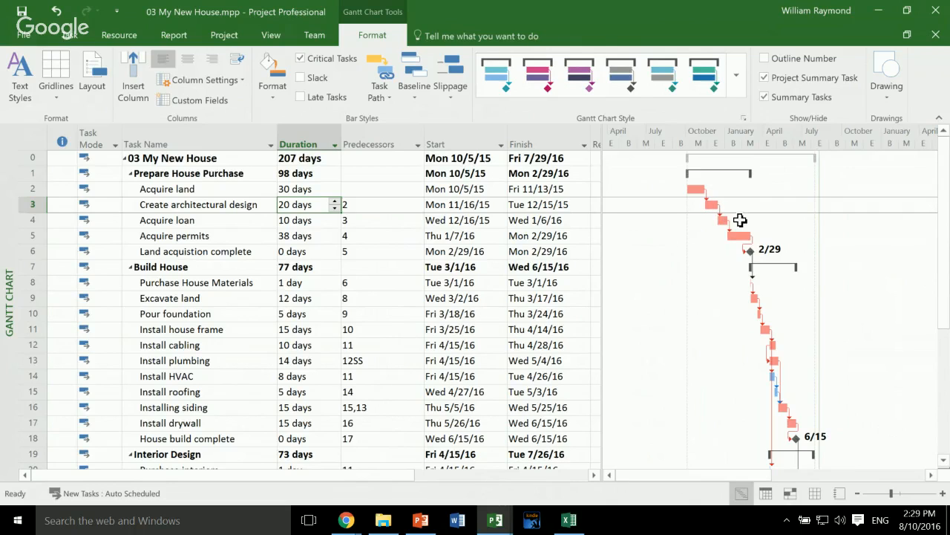
pyautogui.press('BackSpace')
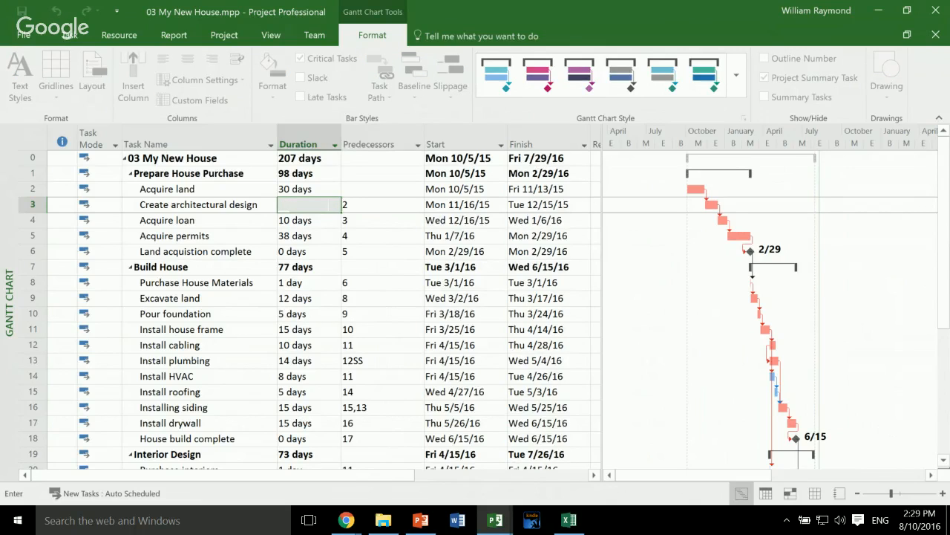
pyautogui.write('21')
pyautogui.press('Tab')
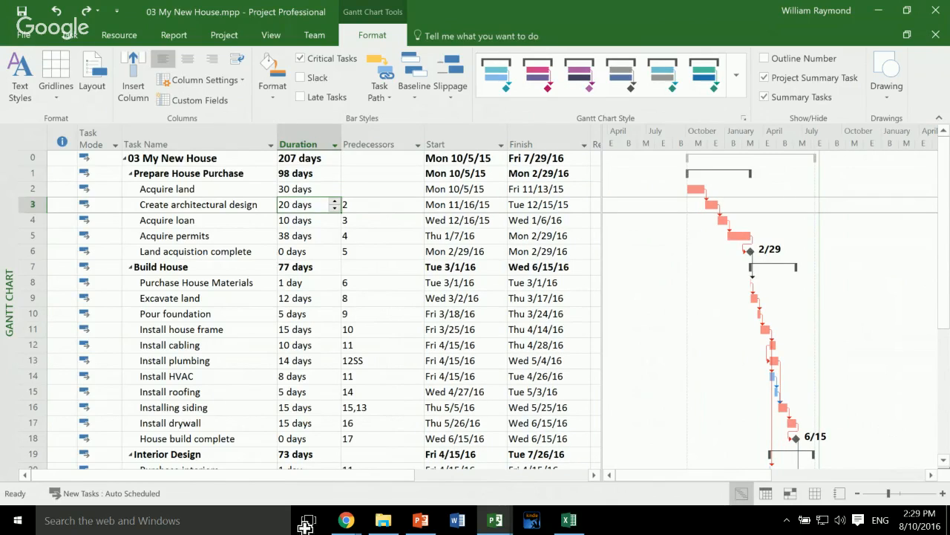
# - Enlarge the timescale around Install roofing and show slack on the Gantt bars
pyautogui.click(199, 392)
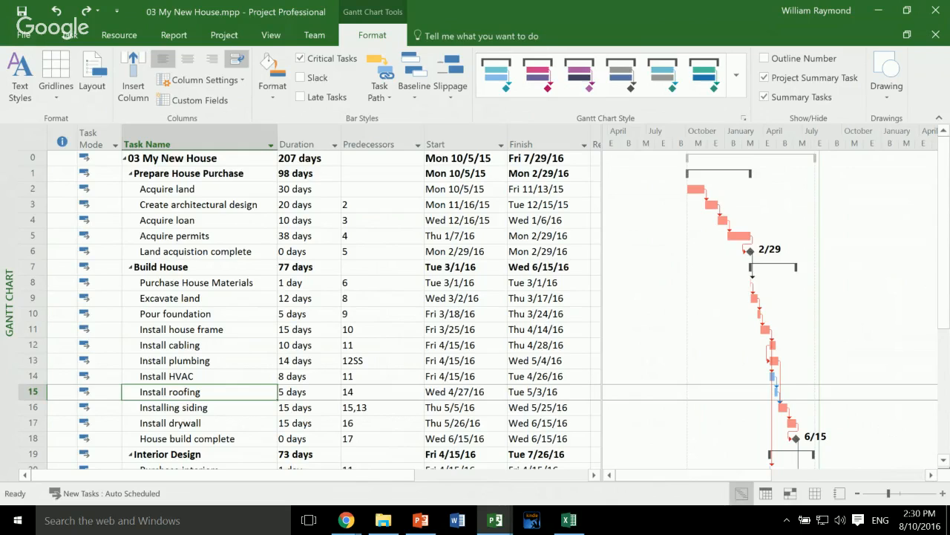
pyautogui.click(942, 493)
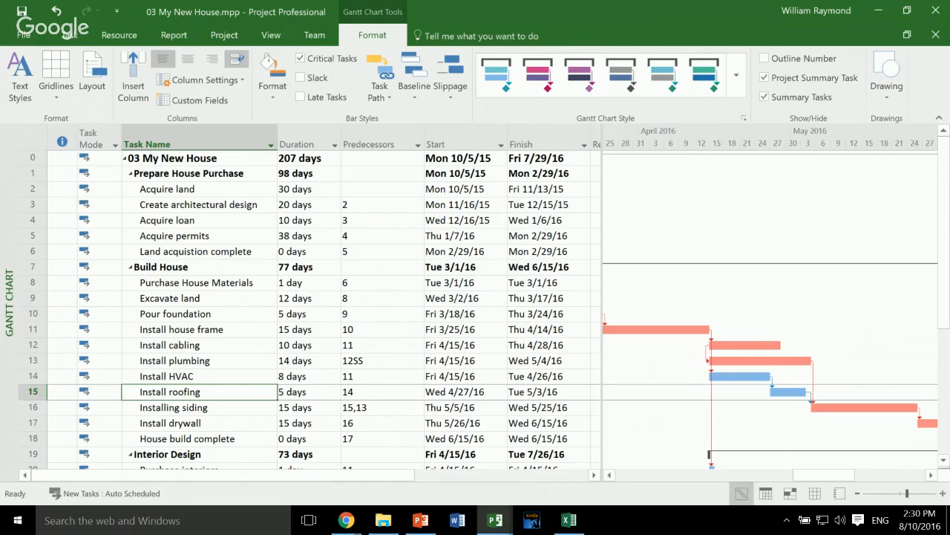
pyautogui.click(941, 493)
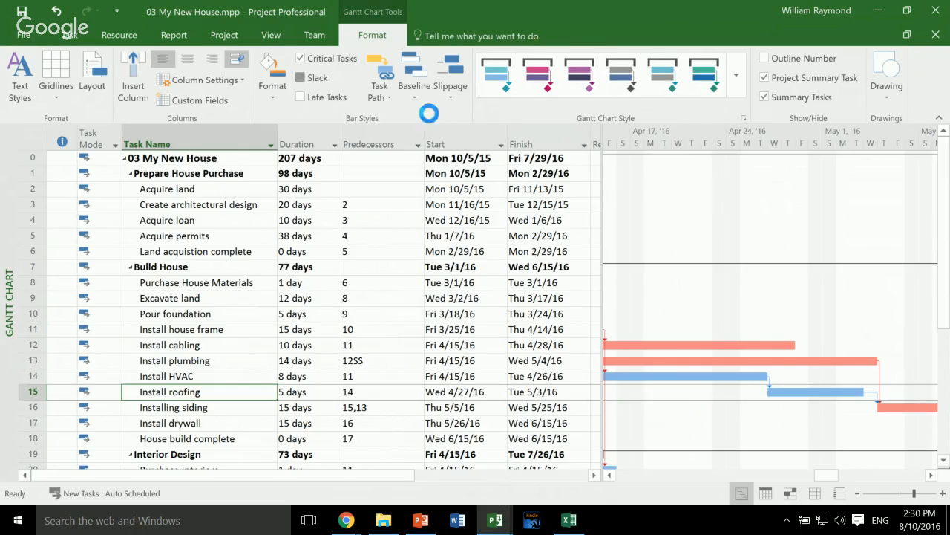
pyautogui.click(300, 77)
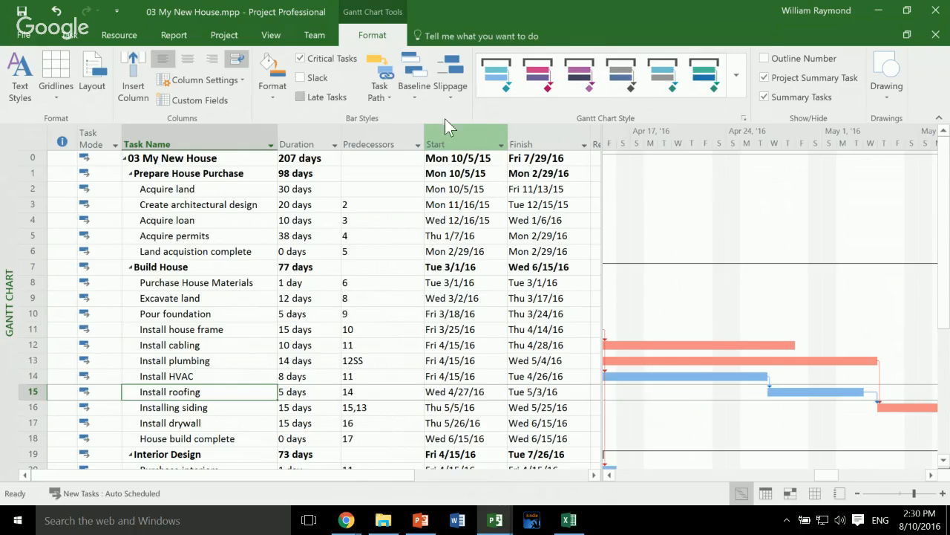
pyautogui.click(300, 77)
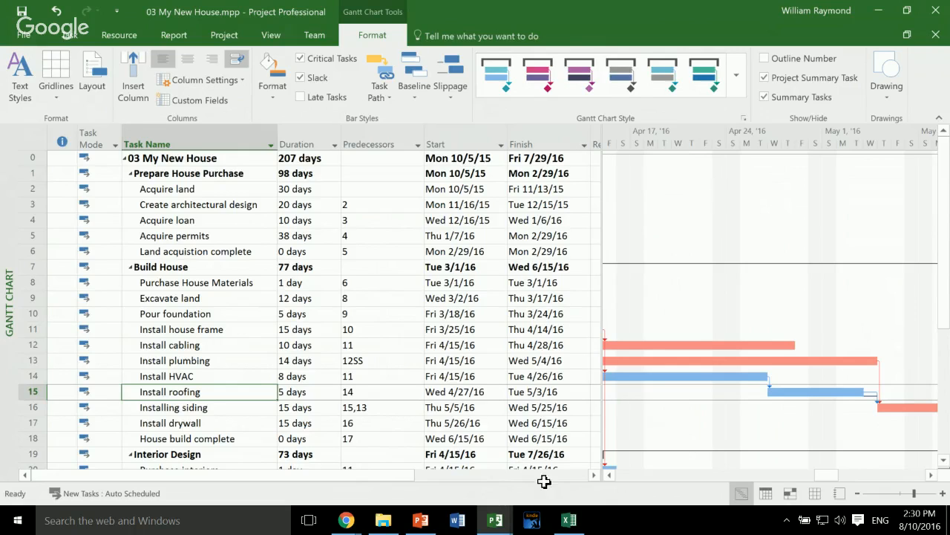
# - Try durations of 6 and 7 days for Install roofing and undo both changes
pyautogui.press('Right')
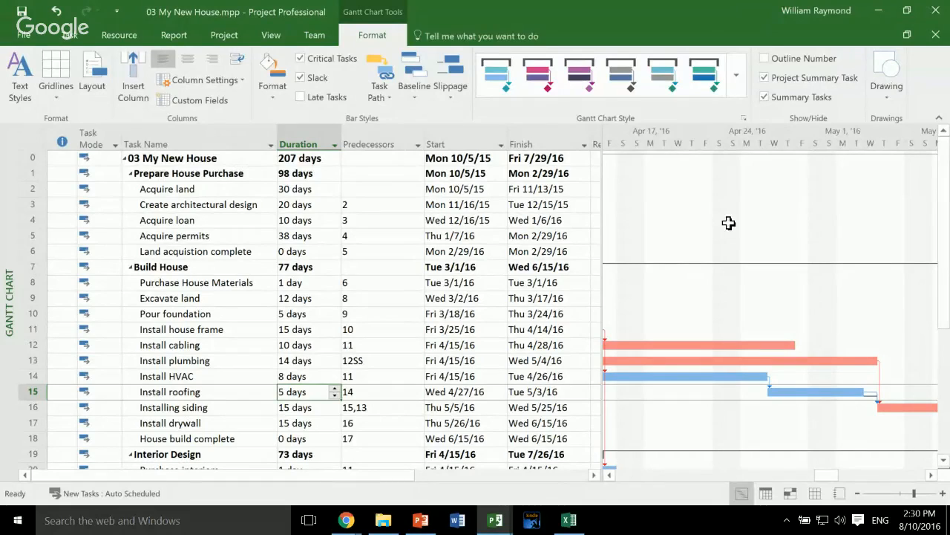
pyautogui.press('BackSpace')
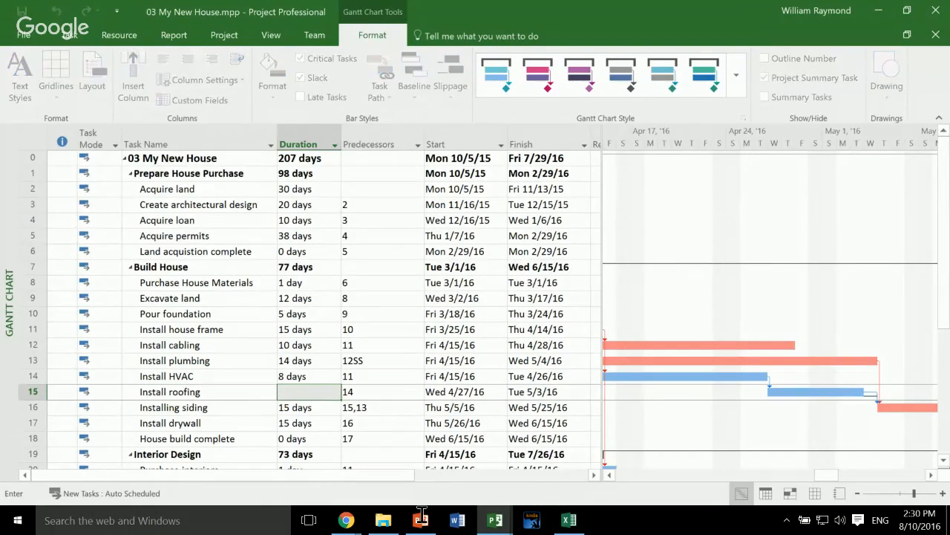
pyautogui.write('6')
pyautogui.press('Tab')
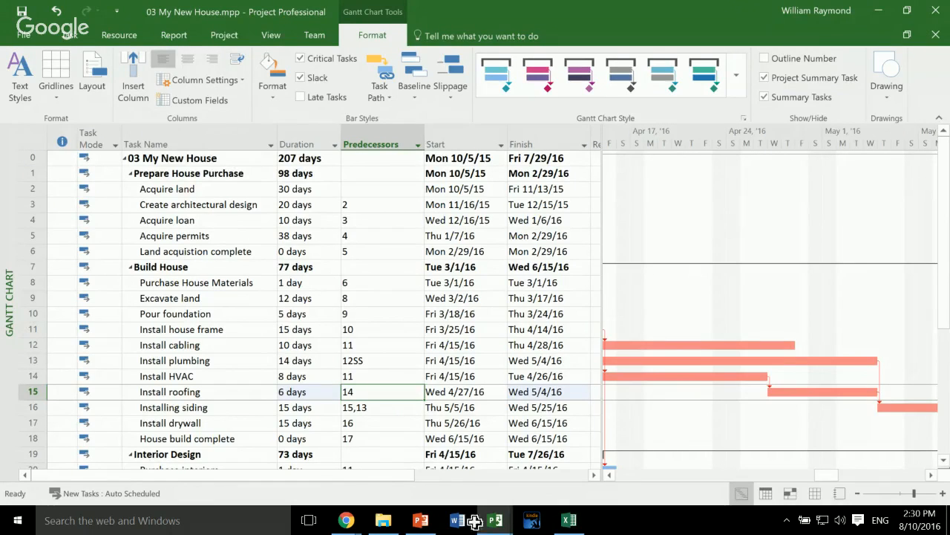
pyautogui.press('Left')
pyautogui.press('F2')
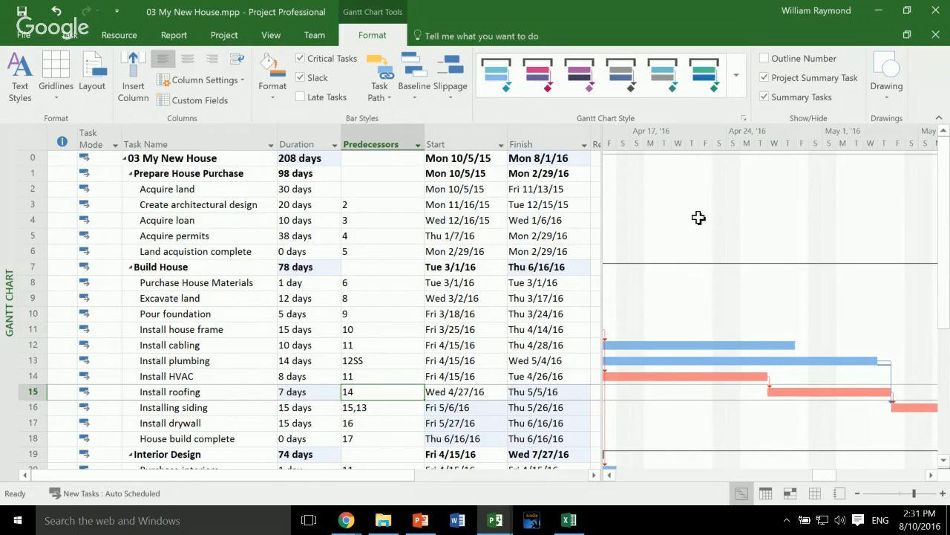
pyautogui.hotkey('ctrl', 'z')
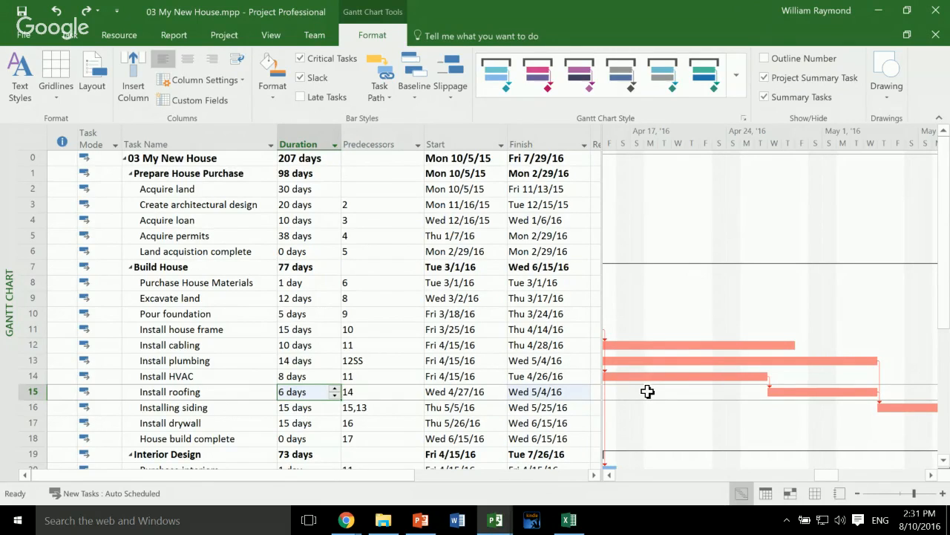
pyautogui.hotkey('ctrl', 'z')
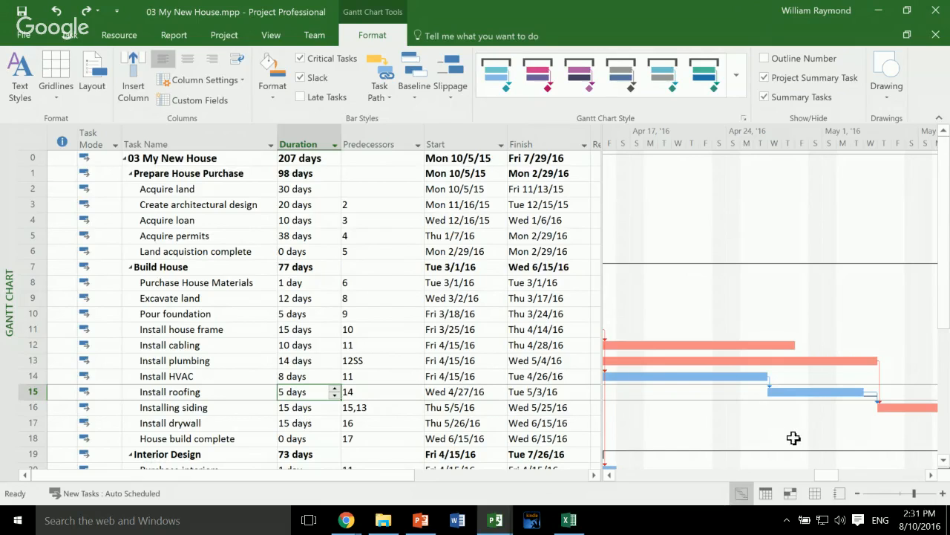
# - Widen the task table area to expose the Resource Names column beside the Gantt bars
pyautogui.moveTo(817, 437); pyautogui.dragTo(746, 429)
pyautogui.hotkey('ctrl', 'z')
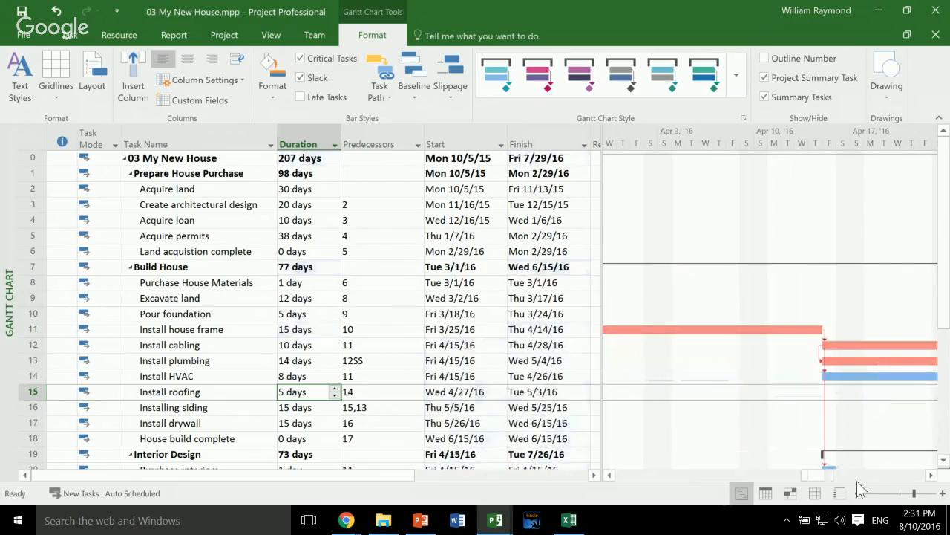
pyautogui.moveTo(713, 478); pyautogui.dragTo(741, 477)
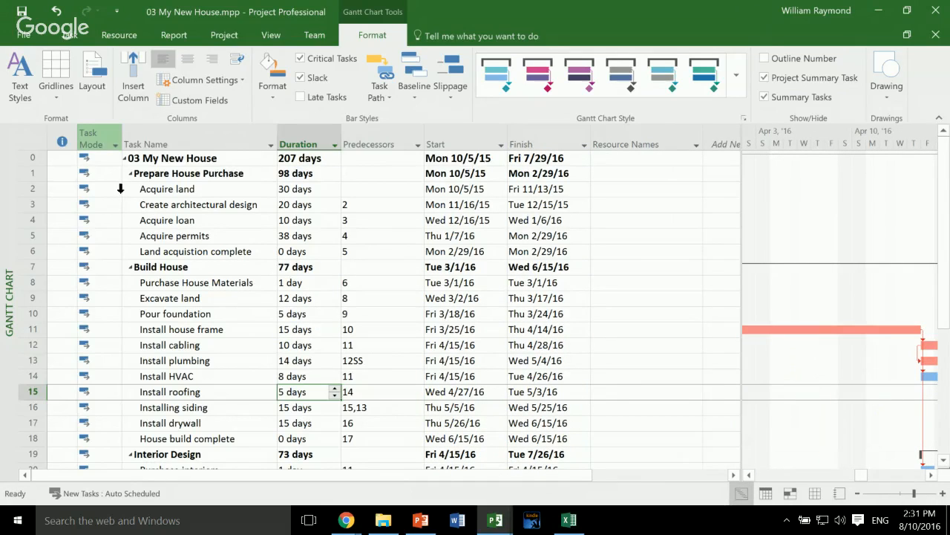
# - Look through the Task Sheet, Network Diagram, Resource Sheet and Resource Form views of the project
pyautogui.click(69, 35)
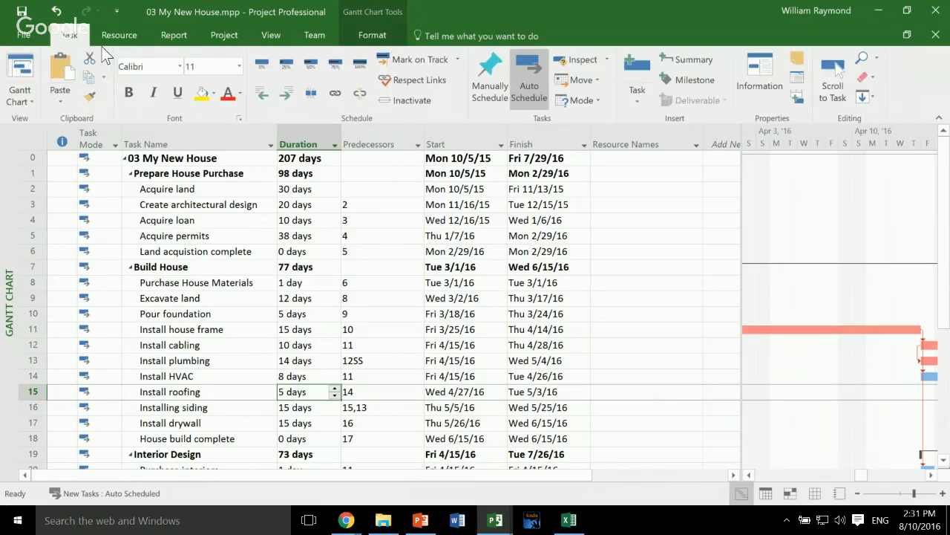
pyautogui.click(20, 95)
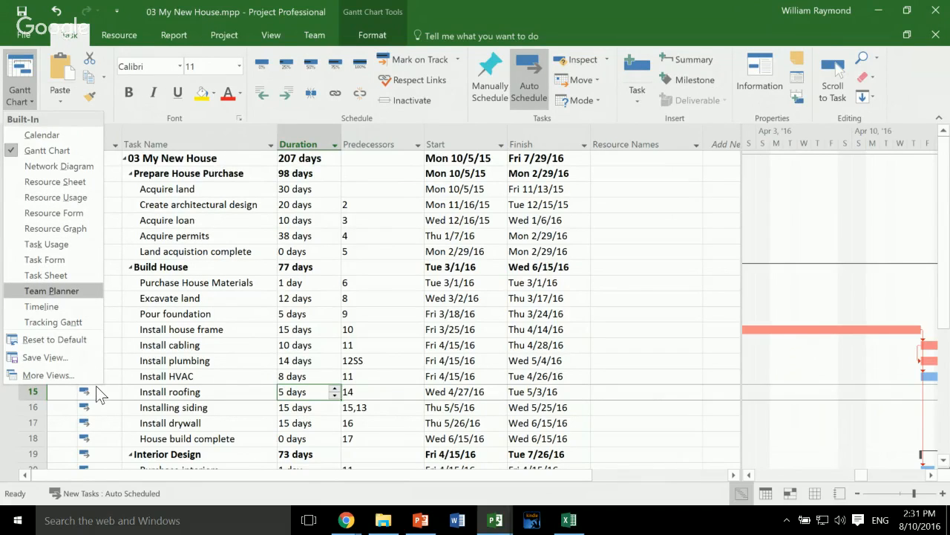
pyautogui.press('Return')
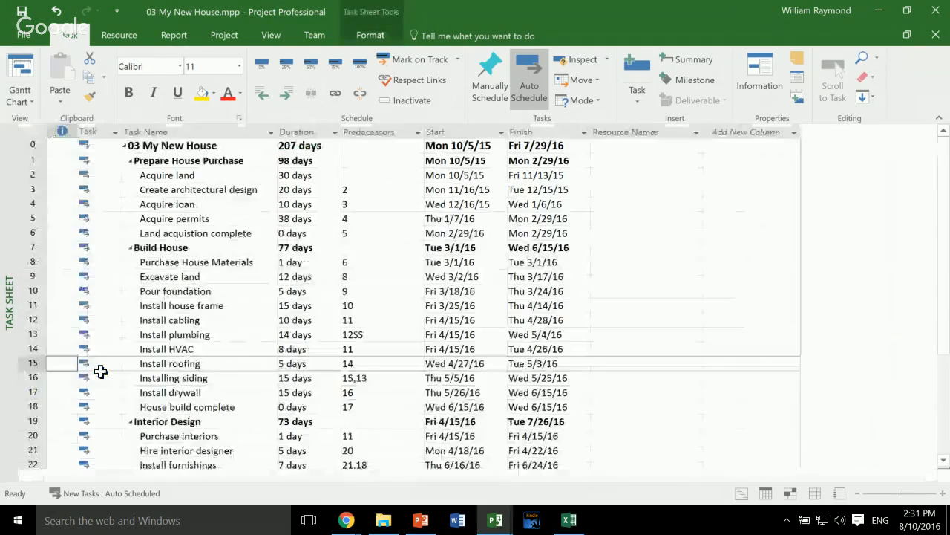
pyautogui.click(20, 97)
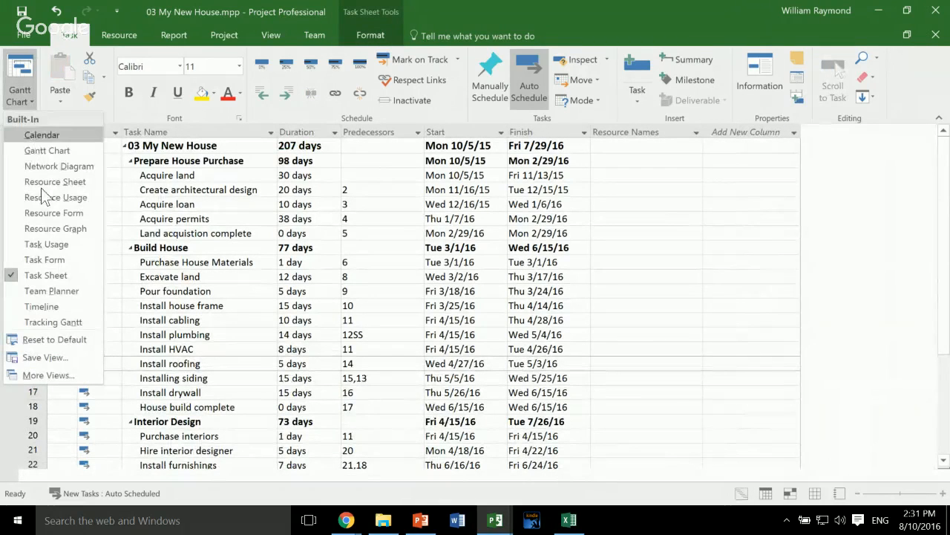
pyautogui.press('Return')
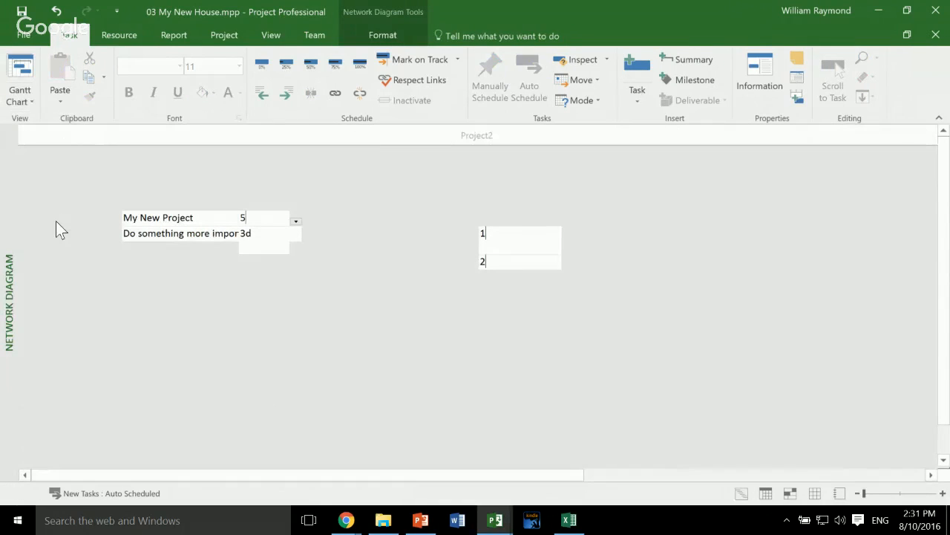
pyautogui.click(19, 96)
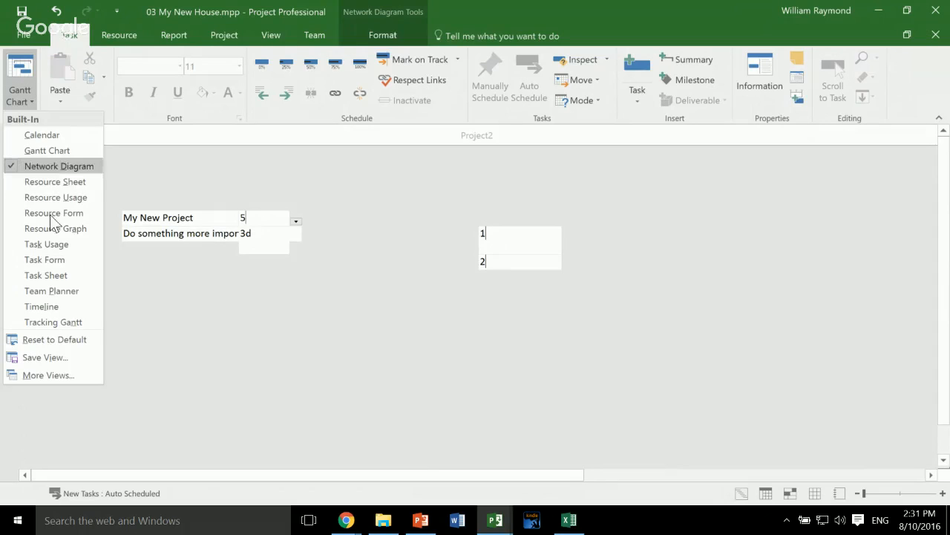
pyautogui.press('Return')
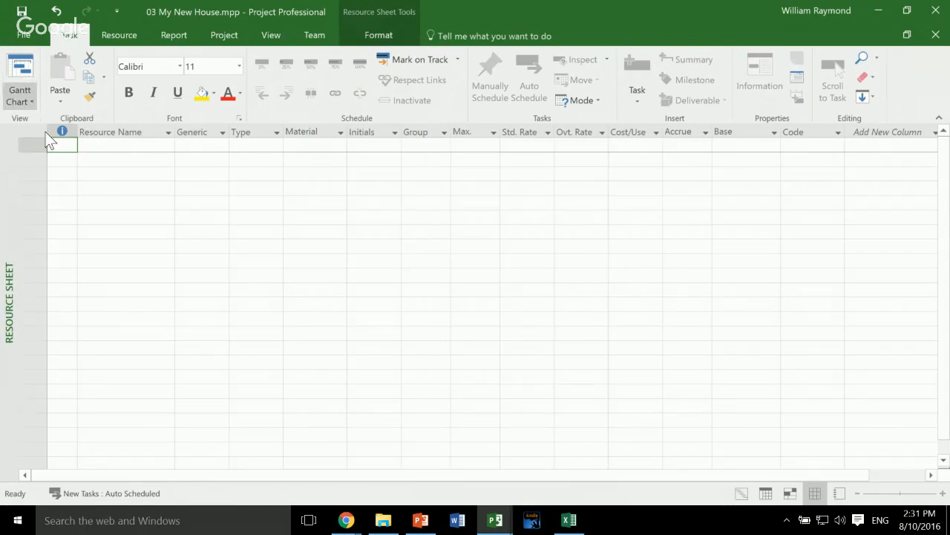
pyautogui.click(19, 97)
pyautogui.press('Return')
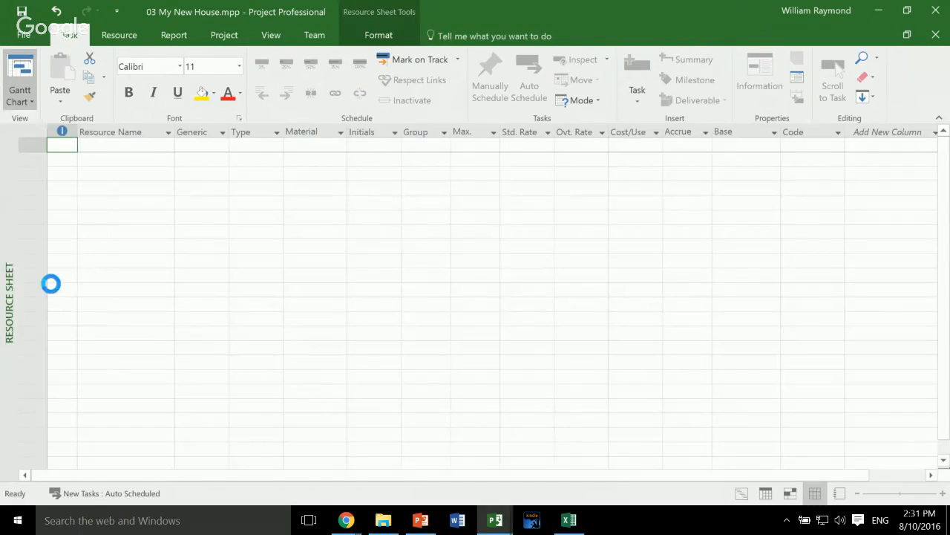
# - View the project in the Calendar view and return to the Gantt Chart view
pyautogui.click(28, 98)
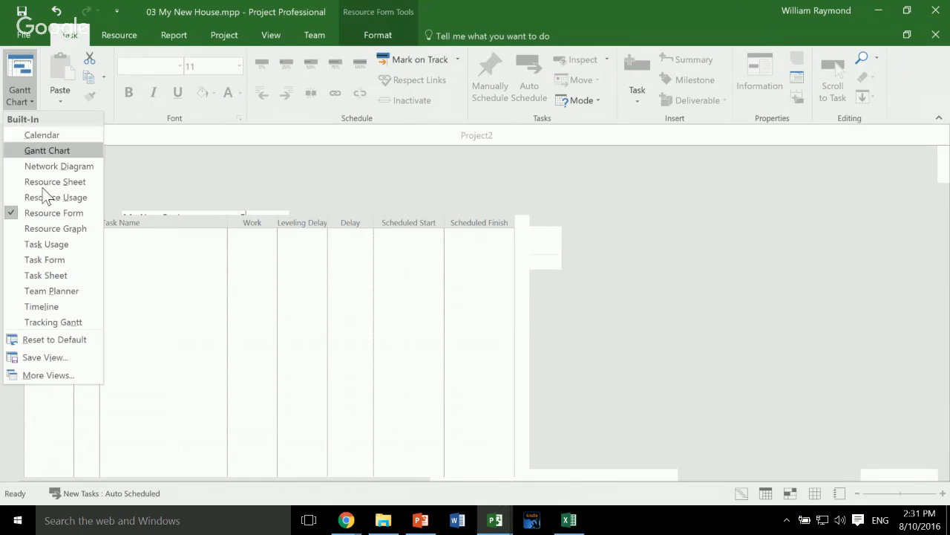
pyautogui.press('Down')
pyautogui.press('Return')
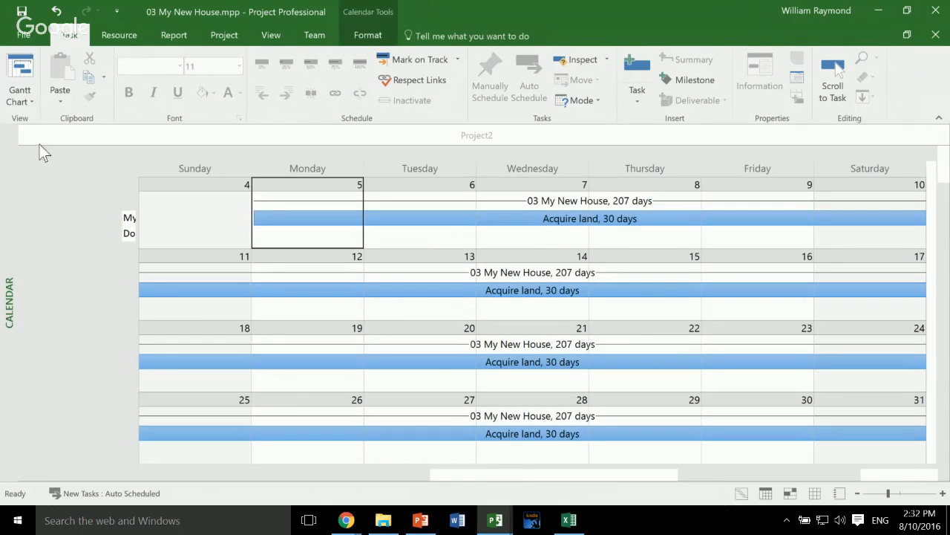
pyautogui.click(23, 98)
pyautogui.press('Down')
pyautogui.press('Return')
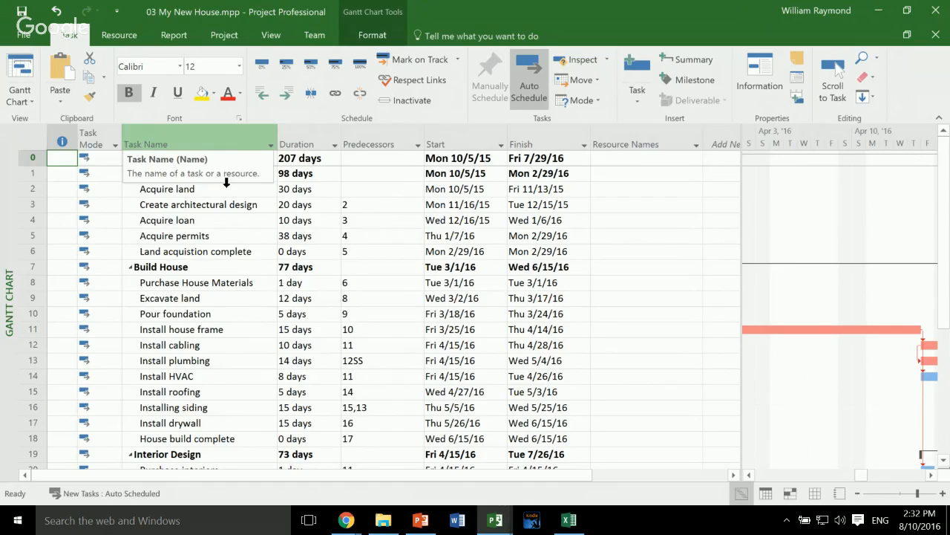
# - Create a new task table named Home Owner View and make it available in the tables menu
pyautogui.click(271, 35)
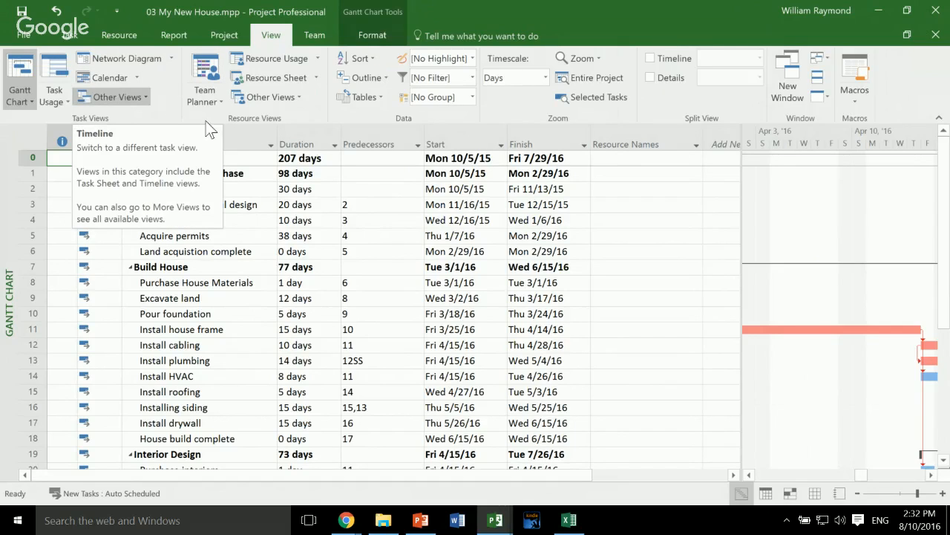
pyautogui.click(364, 97)
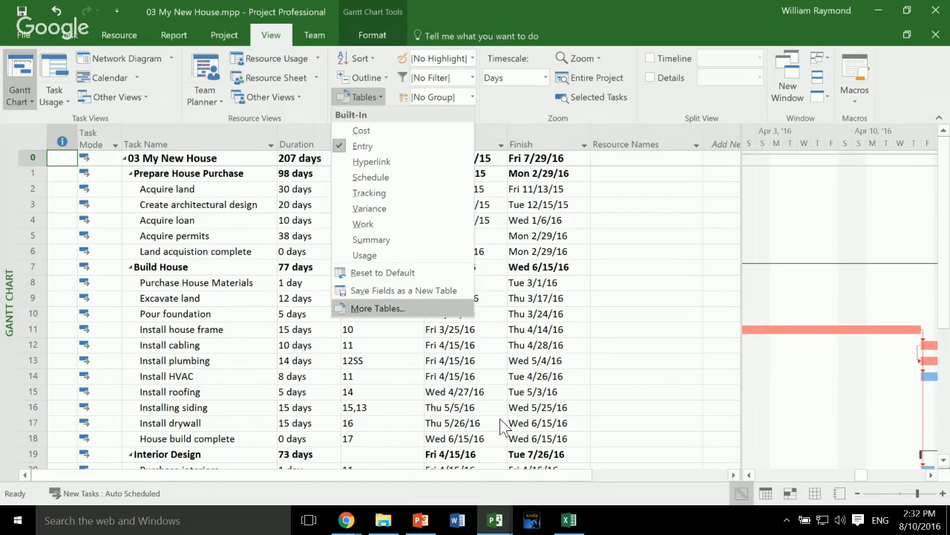
pyautogui.press('Return')
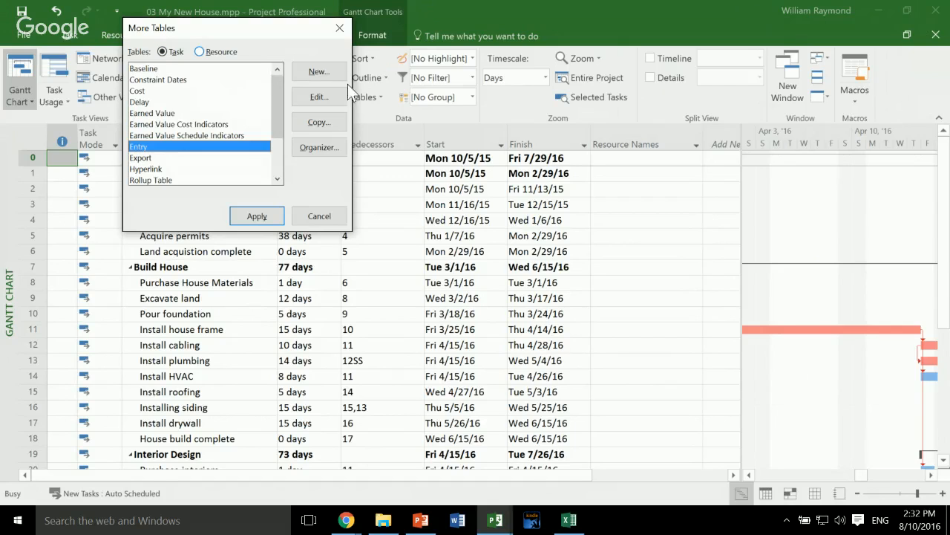
pyautogui.press('Return')
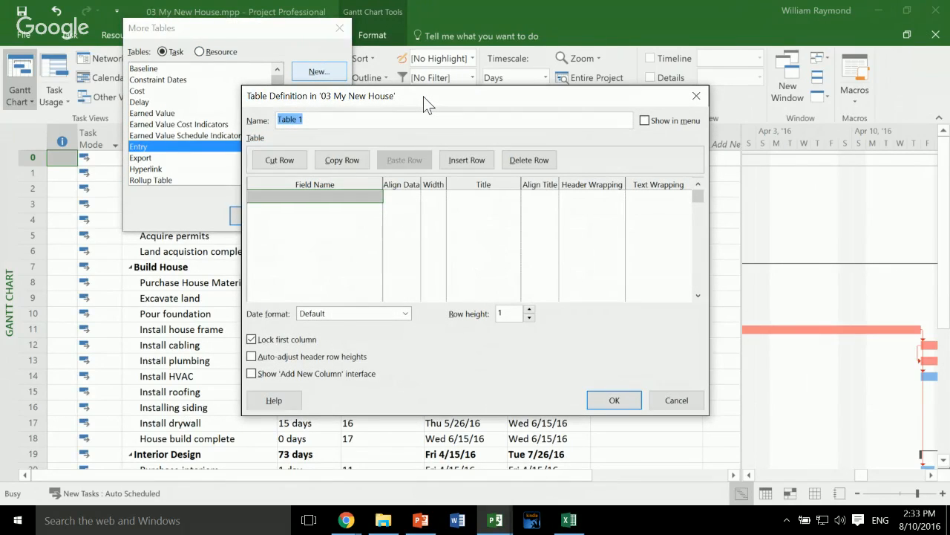
pyautogui.write('Home Owner View')
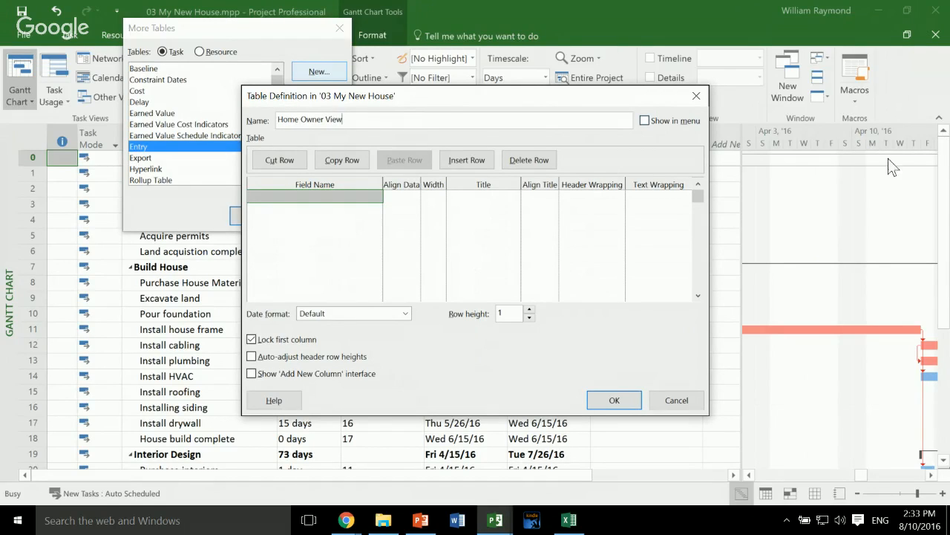
pyautogui.hotkey('alt', 'm')
pyautogui.press('Tab')
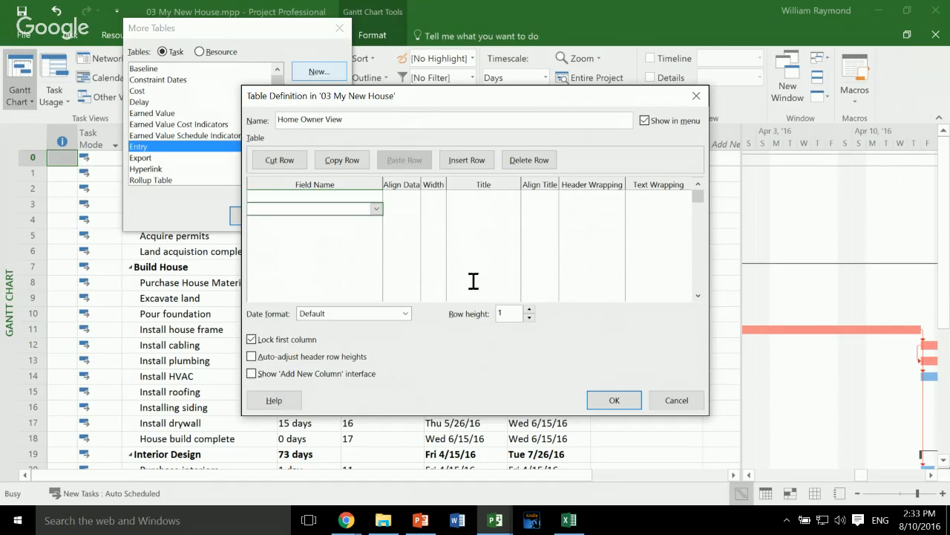
# - Add ID as the first field of the Home Owner View table
pyautogui.write('Id')
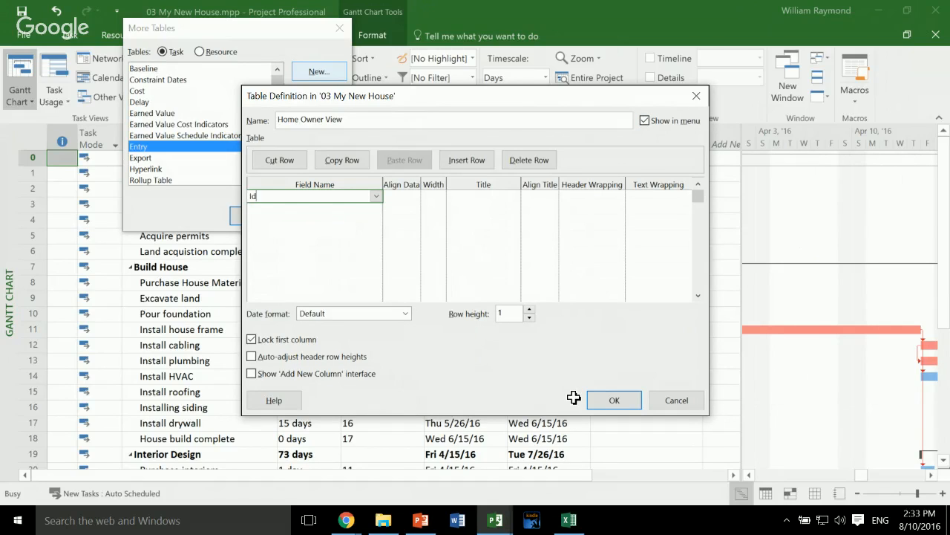
pyautogui.press('BackSpace')
pyautogui.press('BackSpace')
pyautogui.write('ID')
pyautogui.press('Return')
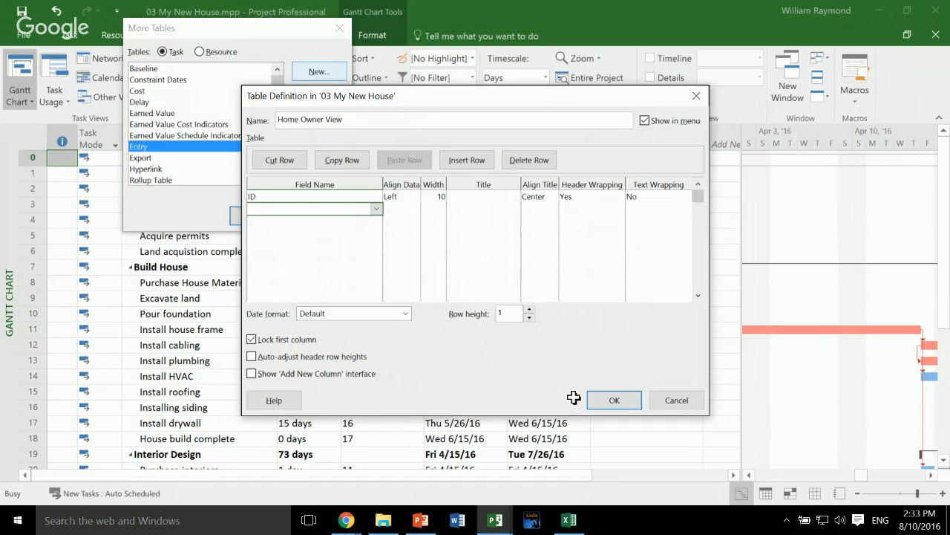
# - Add the fields Indicators, Name, % Complete, Duration, Start and Finish below ID in the table definition
pyautogui.write('Ind')
pyautogui.press('Return')
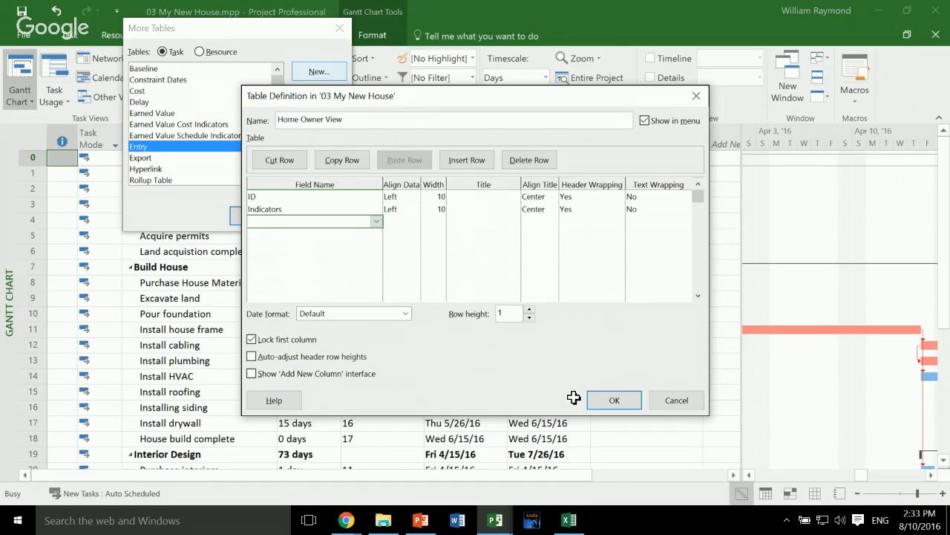
pyautogui.write('Name')
pyautogui.press('Return')
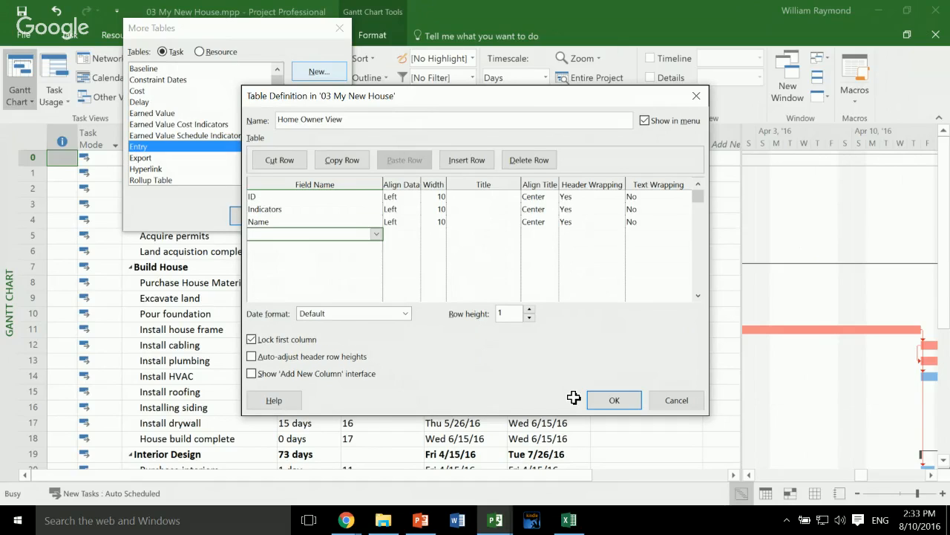
pyautogui.write('% Complete')
pyautogui.press('Return')
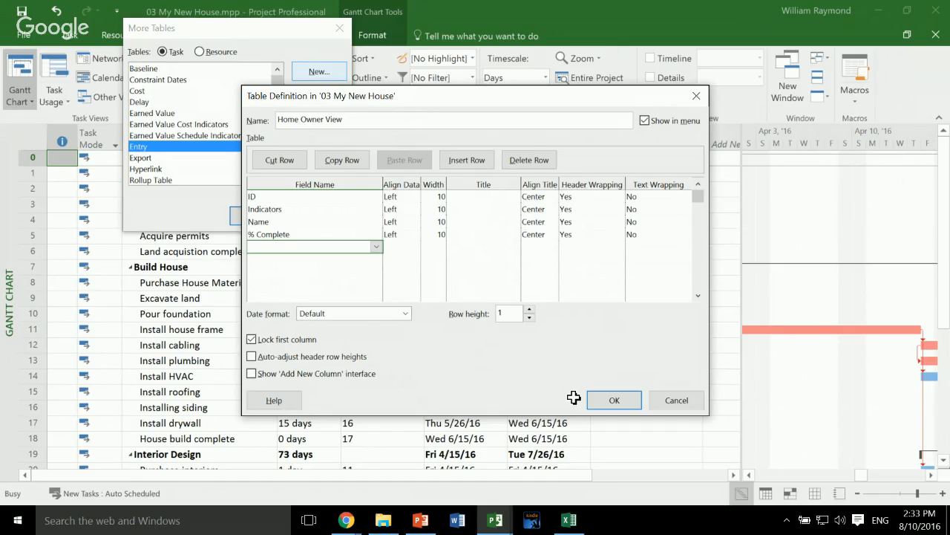
pyautogui.write('Dur')
pyautogui.press('Return')
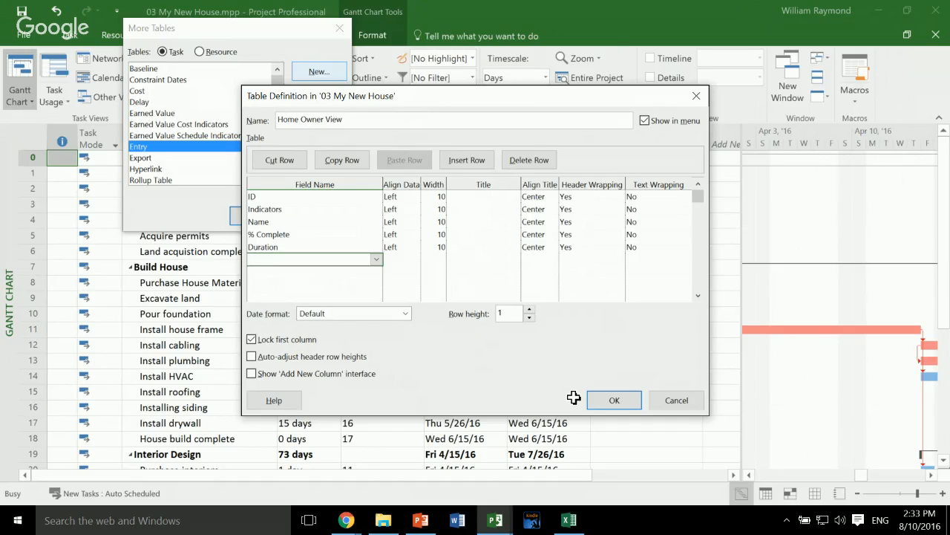
pyautogui.write('Start')
pyautogui.press('Return')
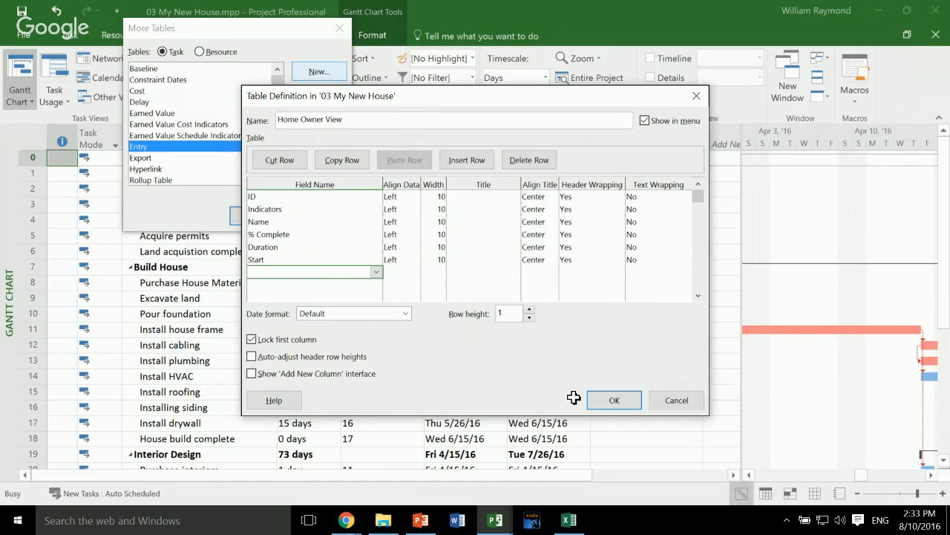
pyautogui.write('Finish')
pyautogui.press('Return')
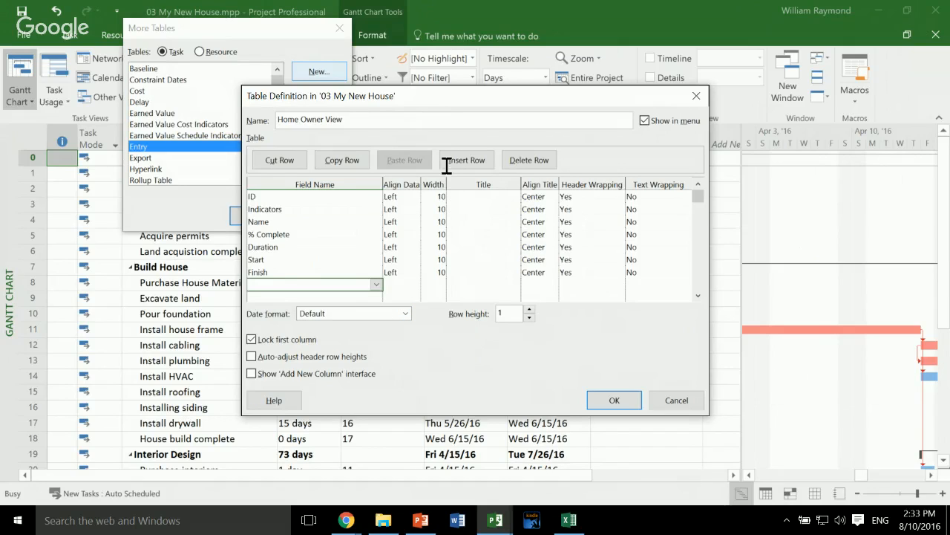
# - Rename the table Home Owner Table, save its definition and close the list of tables
pyautogui.doubleClick(334, 120)
pyautogui.write('Table')
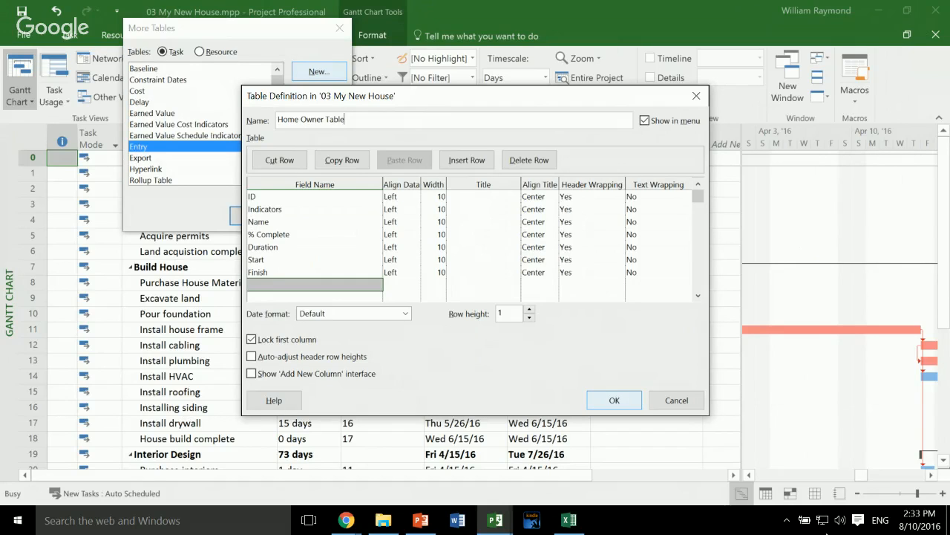
pyautogui.press('Return')
pyautogui.click(320, 216)
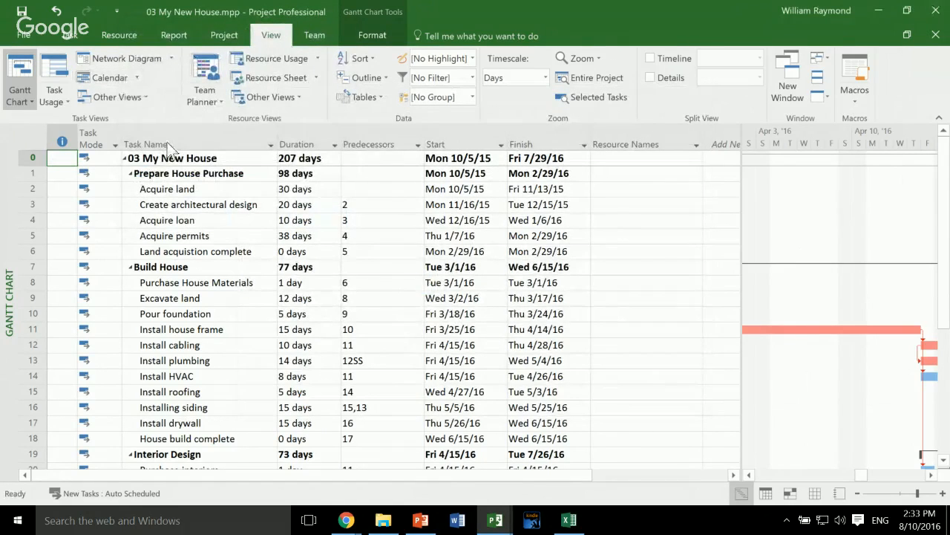
# - Create a new single view named Home Owner View with the Gantt Chart screen
pyautogui.click(118, 96)
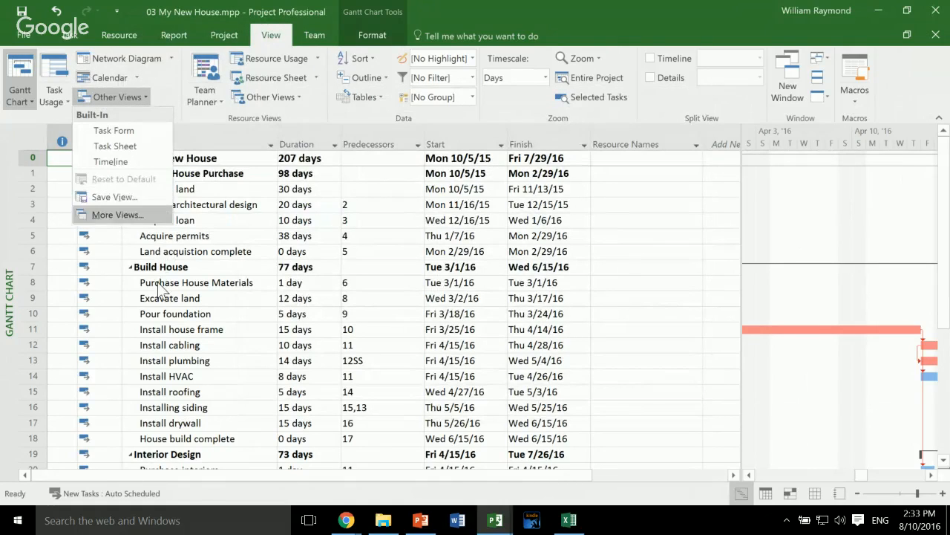
pyautogui.click(117, 215)
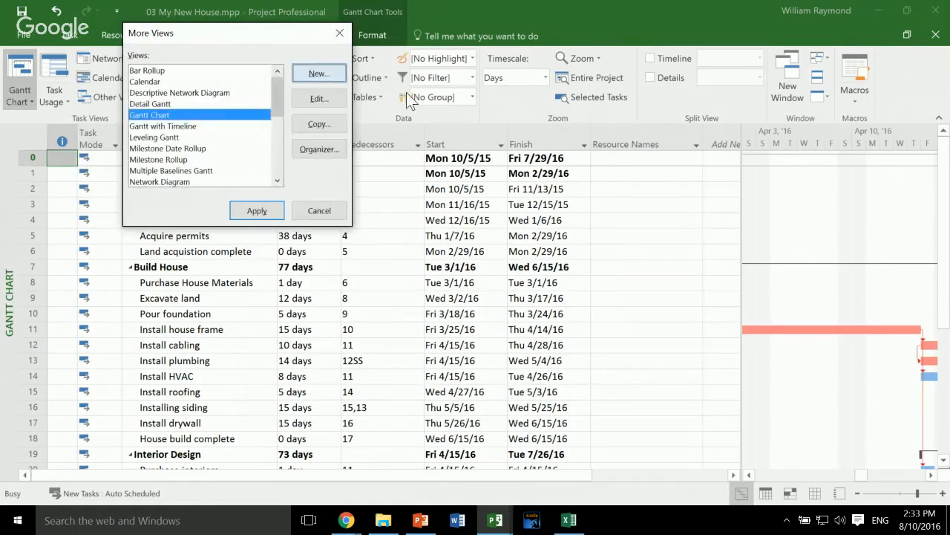
pyautogui.click(319, 73)
pyautogui.press('Return')
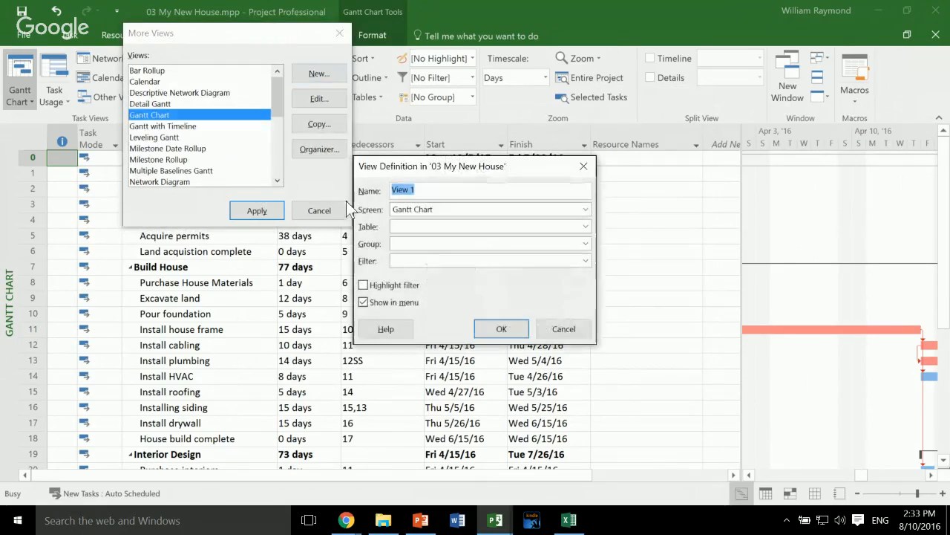
pyautogui.write('Home')
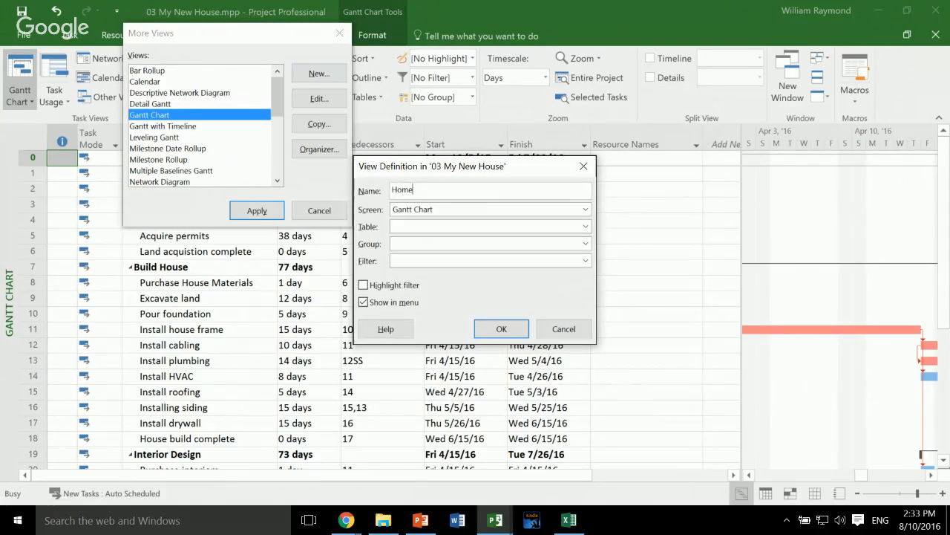
pyautogui.write(' Owner View')
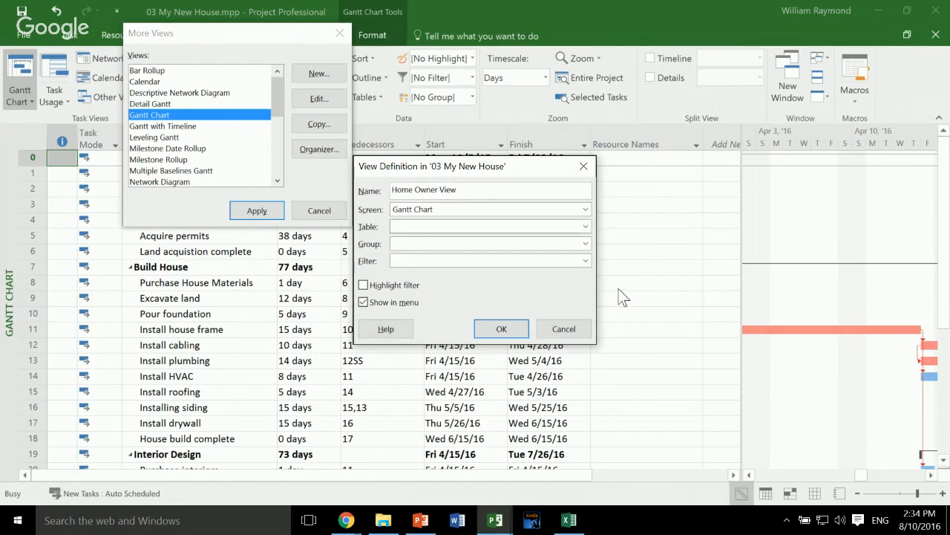
# - Define the view with Home Owner Table, No Group and the All Tasks filter
pyautogui.click(586, 226)
pyautogui.press('Down')
pyautogui.press('Down')
pyautogui.press('Down')
pyautogui.press('Down')
pyautogui.press('Down')
pyautogui.press('Down')
pyautogui.press('Down')
pyautogui.press('Down')
pyautogui.press('Down')
pyautogui.press('Down')
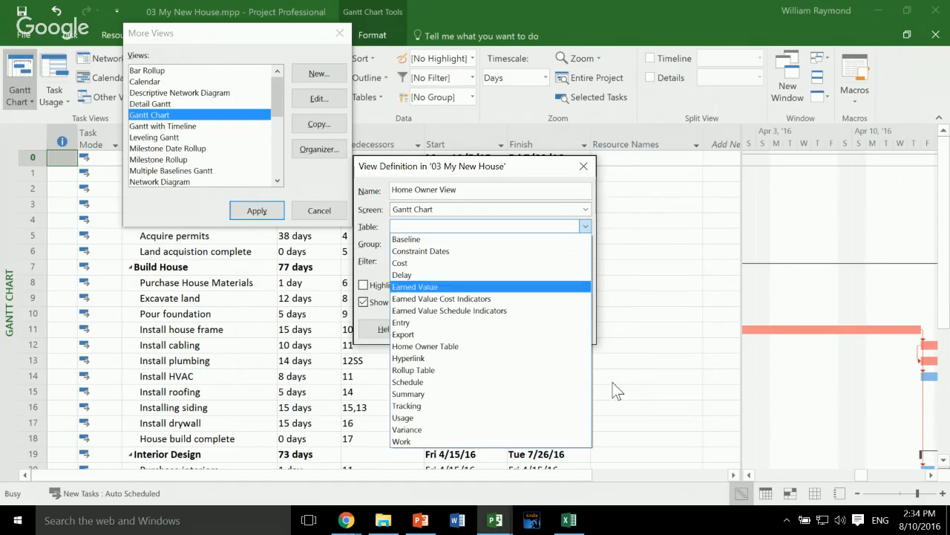
pyautogui.press('Return')
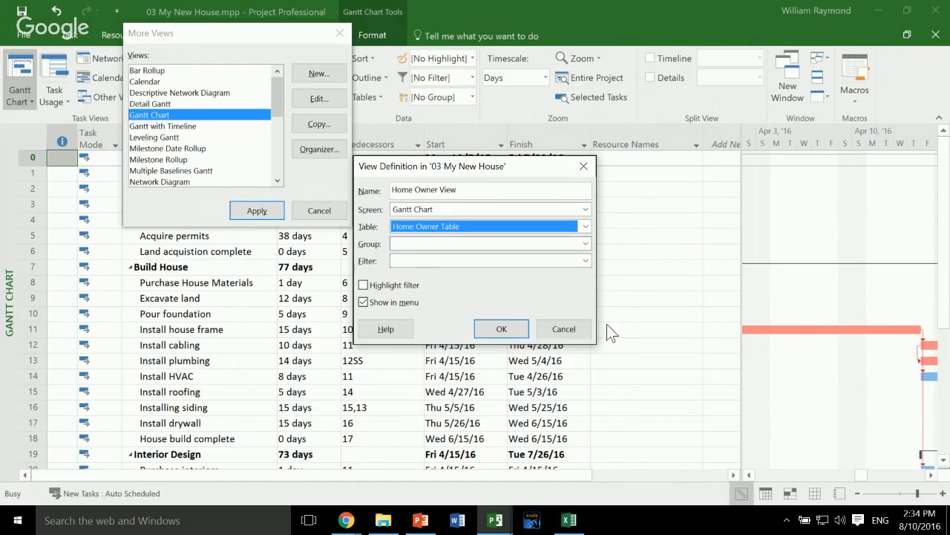
pyautogui.press('Tab')
pyautogui.hotkey('alt', 'Down')
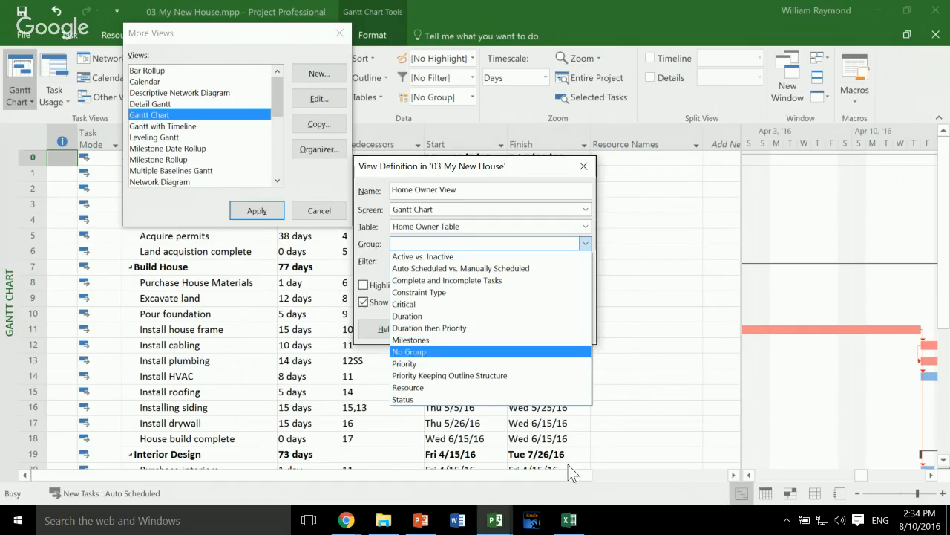
pyautogui.click(579, 351)
pyautogui.press('Tab')
pyautogui.hotkey('alt', 'Down')
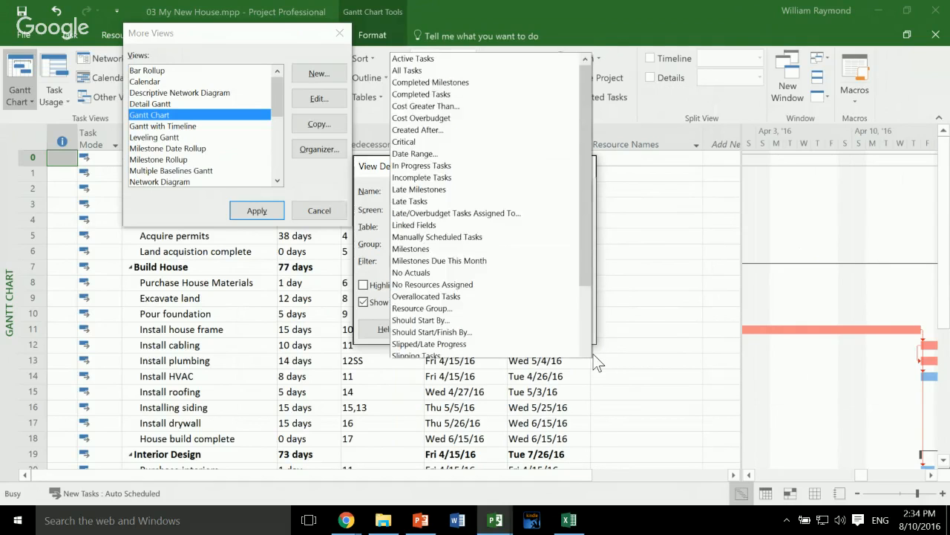
pyautogui.press('Return')
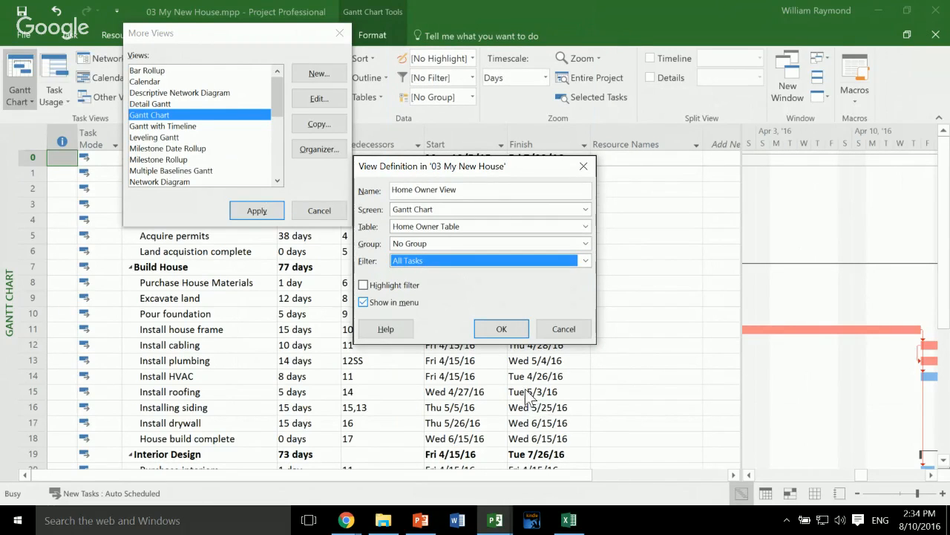
# - Turn on the highlight filter for Home Owner View, save the definition and apply the view to the project
pyautogui.press('Tab')
pyautogui.press('space')
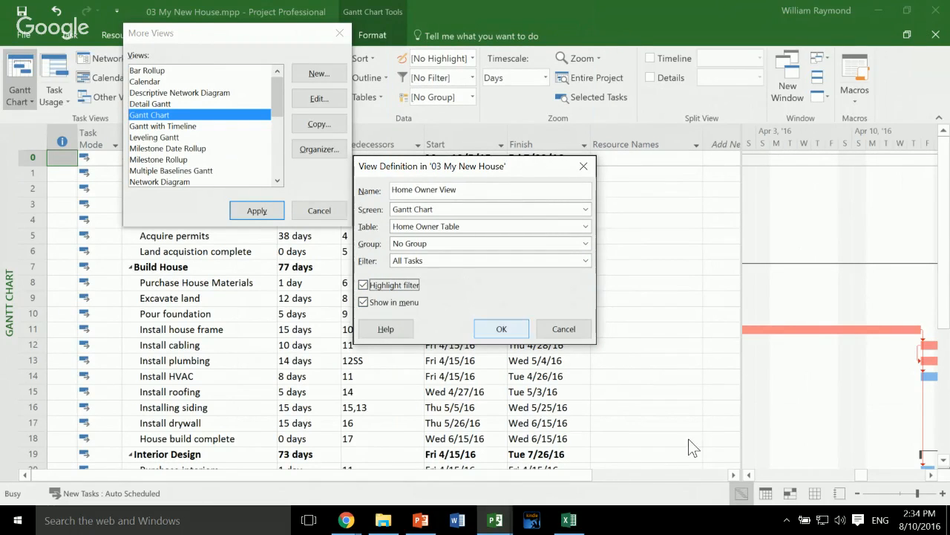
pyautogui.press('Return')
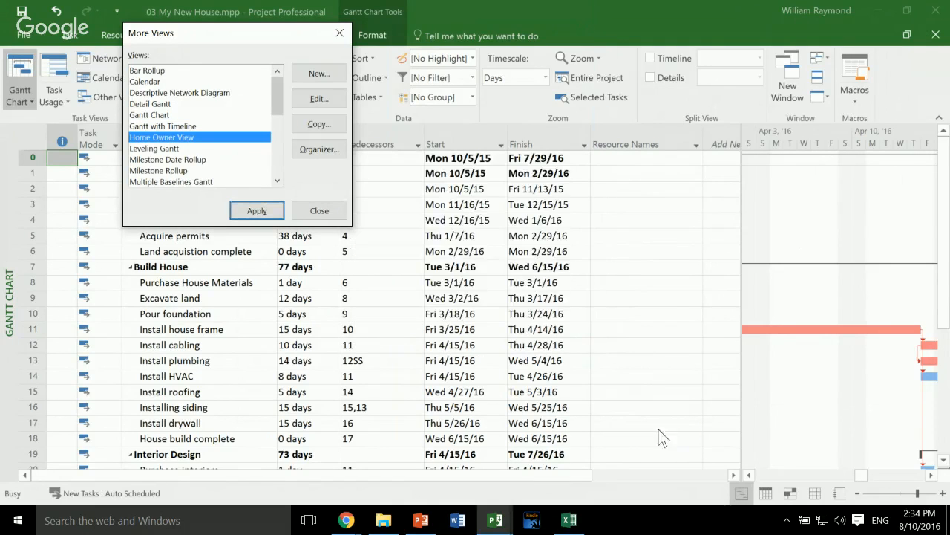
pyautogui.press('Return')
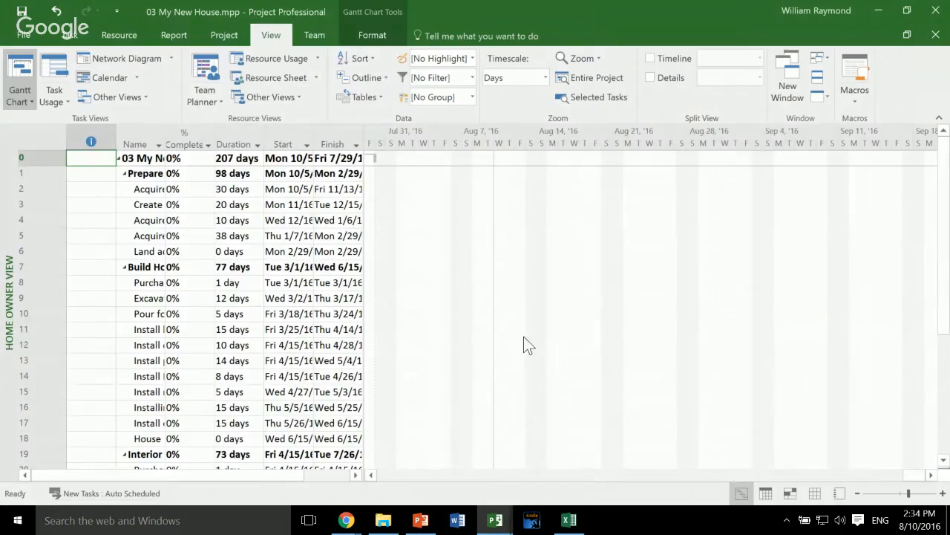
# - Widen the table area beside the chart and fit the Name, % Complete, Duration, Finish and Start columns to their contents
pyautogui.moveTo(486, 337); pyautogui.dragTo(860, 386)
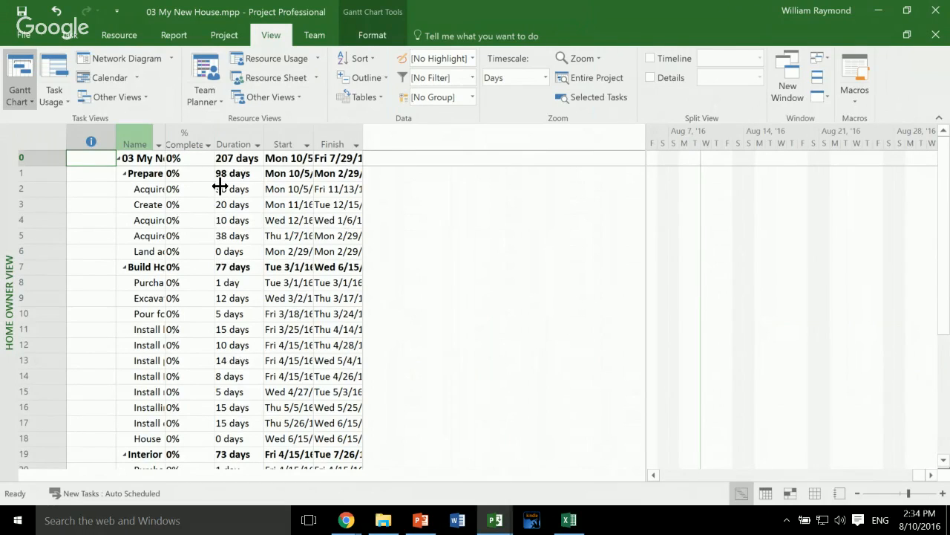
pyautogui.doubleClick(165, 141)
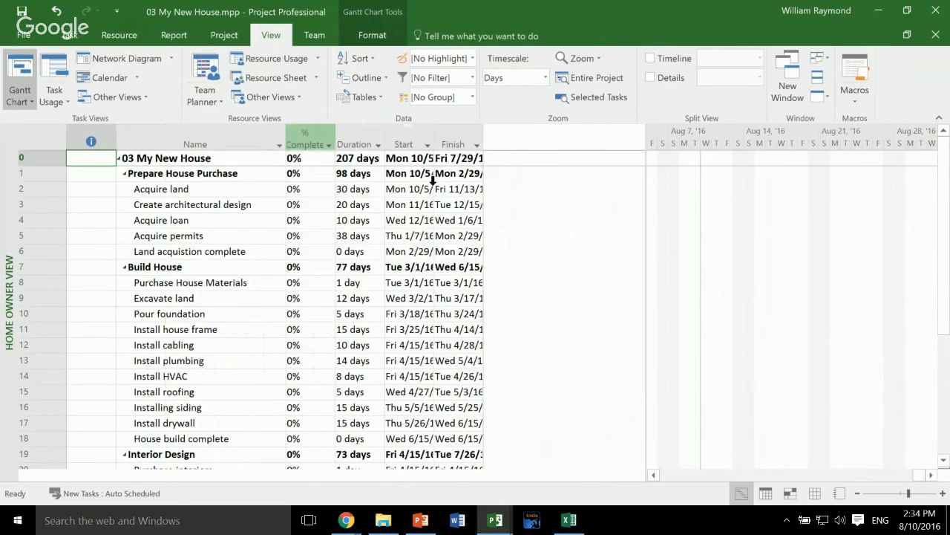
pyautogui.doubleClick(335, 140)
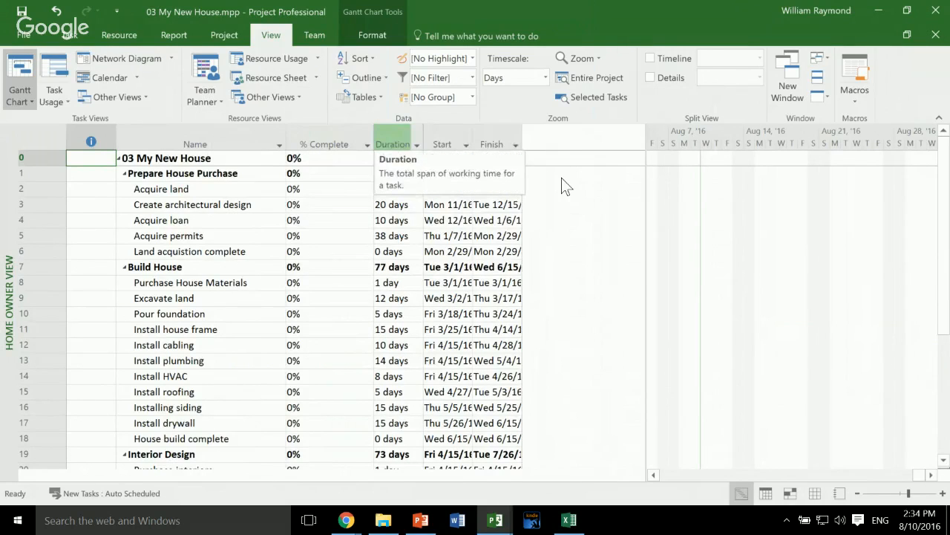
pyautogui.doubleClick(423, 141)
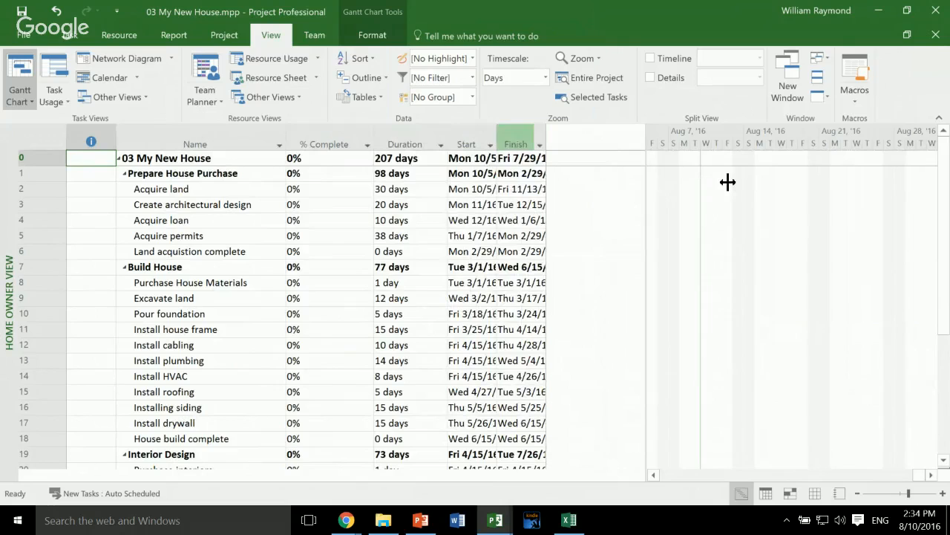
pyautogui.doubleClick(546, 137)
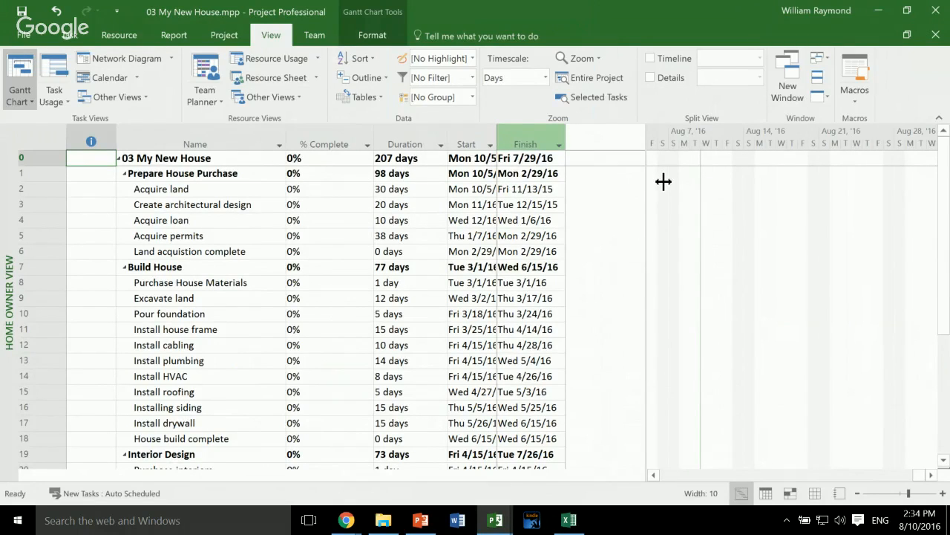
pyautogui.doubleClick(496, 141)
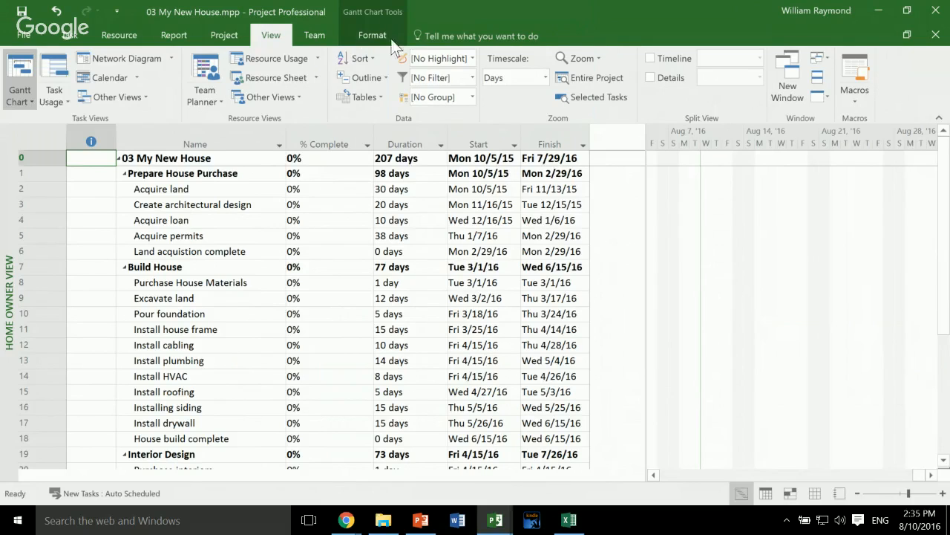
# - Show the Timeline with Home Owner View, enlarge its pane and add the Land acquistion complete milestone to it
pyautogui.click(650, 58)
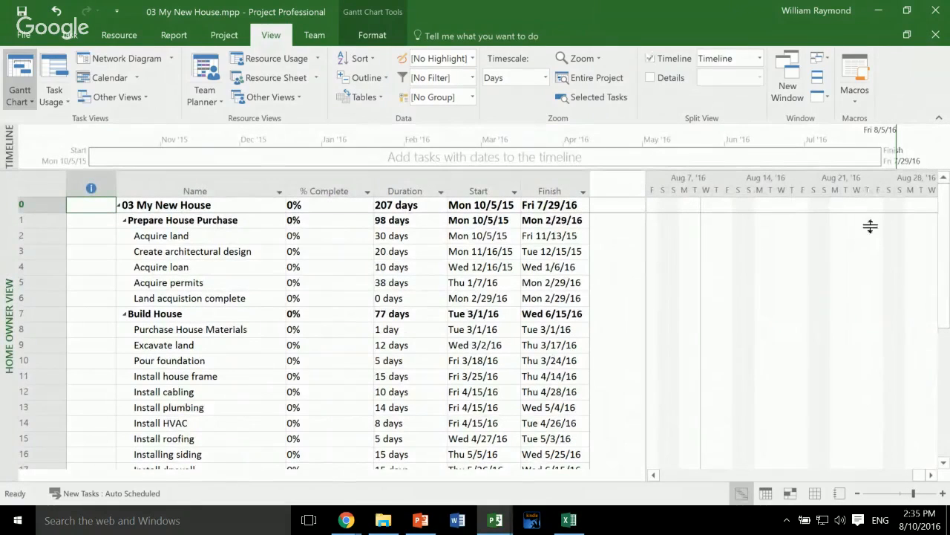
pyautogui.moveTo(869, 225); pyautogui.dragTo(866, 293)
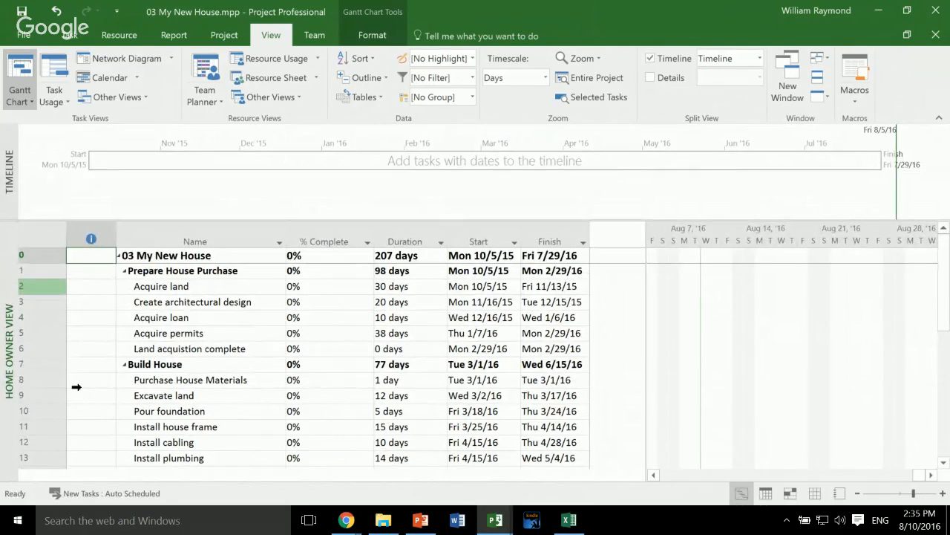
pyautogui.rightClick(70, 465)
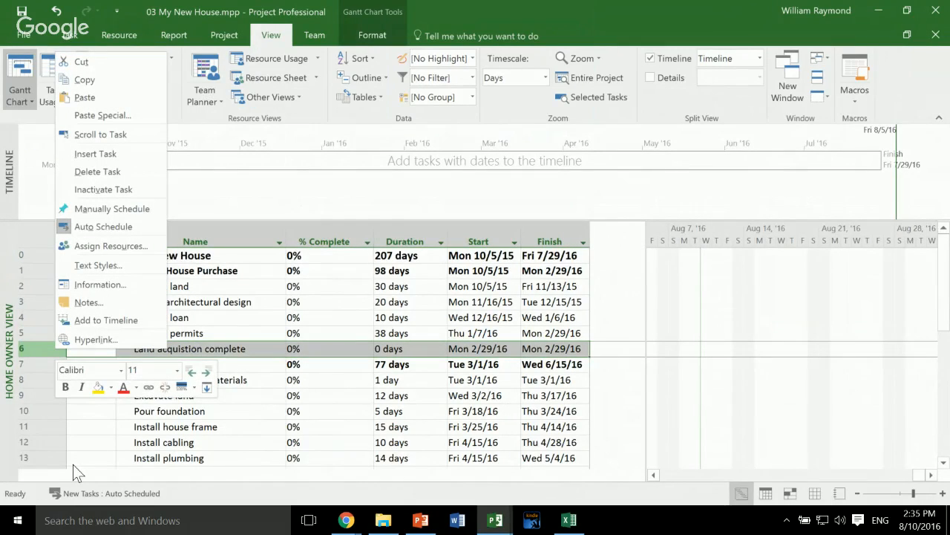
pyautogui.press('Up')
pyautogui.press('Up')
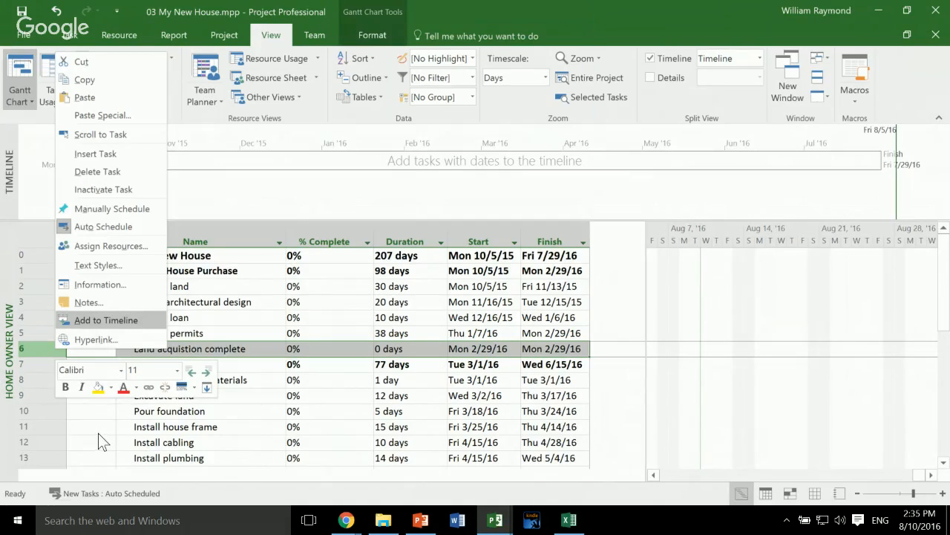
pyautogui.press('Return')
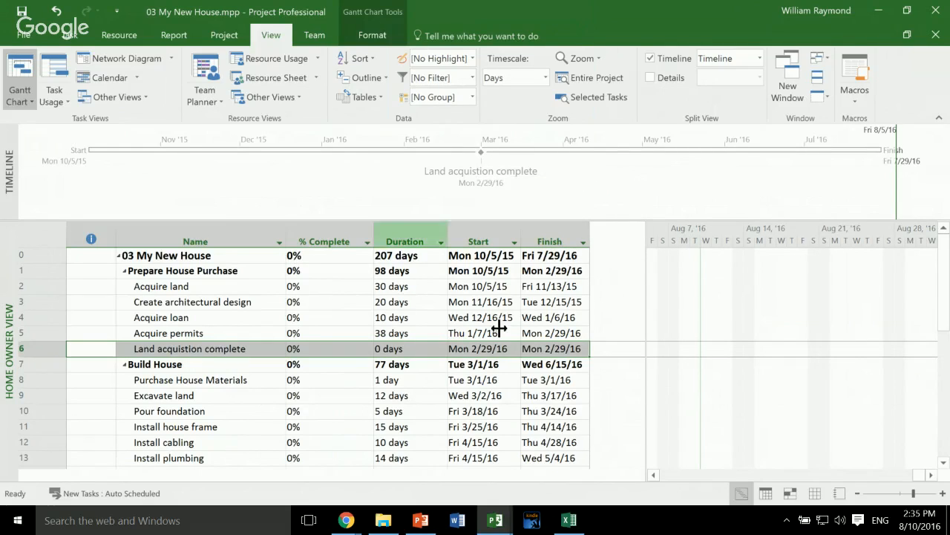
# - Add the Acquire land and Hire interior designer tasks to the timeline
pyautogui.rightClick(63, 385)
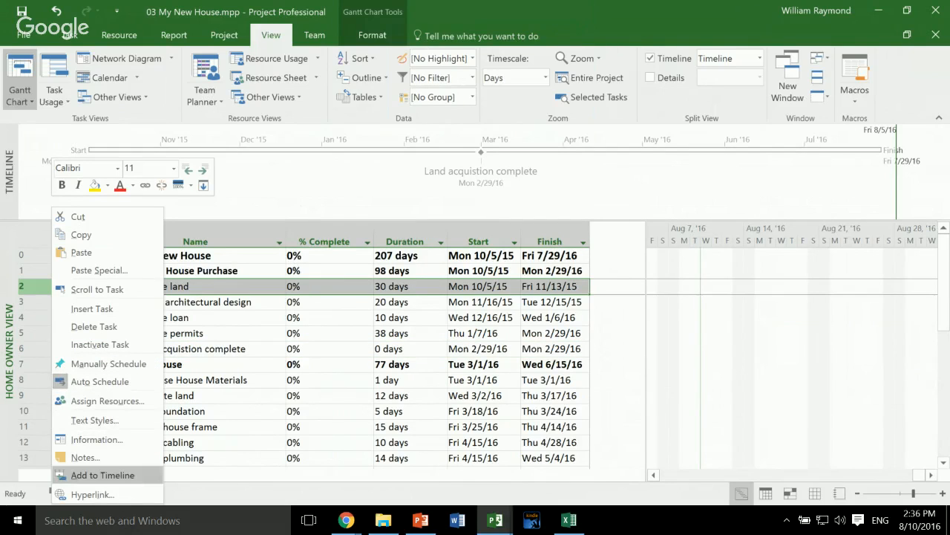
pyautogui.click(102, 475)
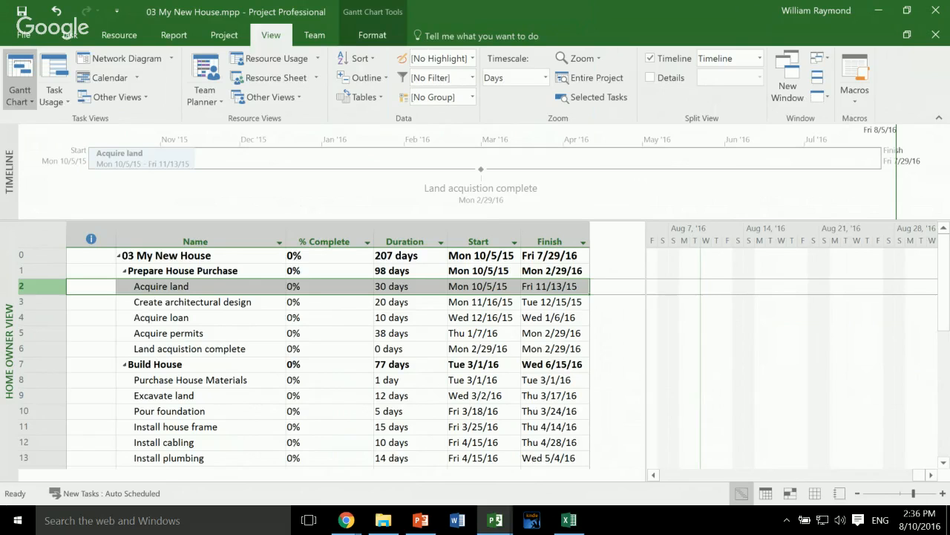
pyautogui.scroll(-1, 328, 358)
pyautogui.scroll(-2, 328, 358)
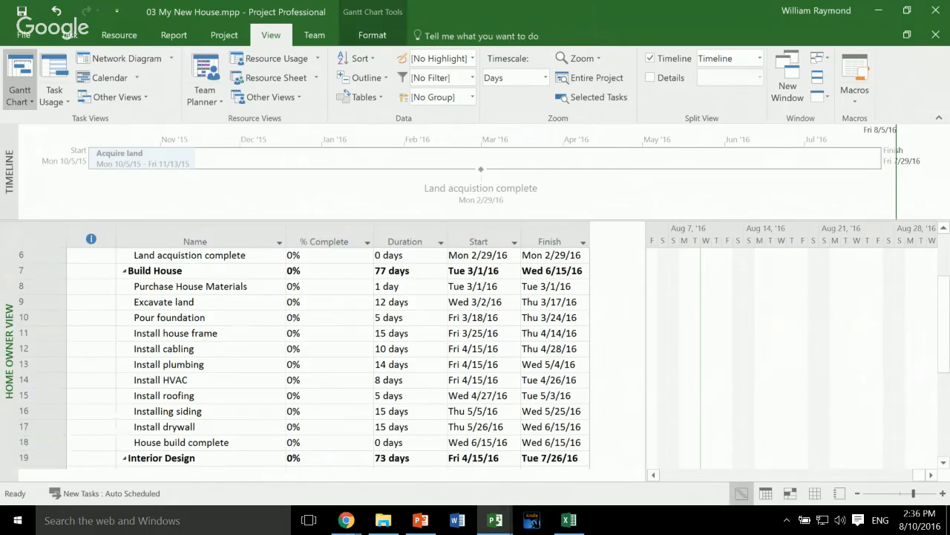
pyautogui.scroll(-1, 41, 442)
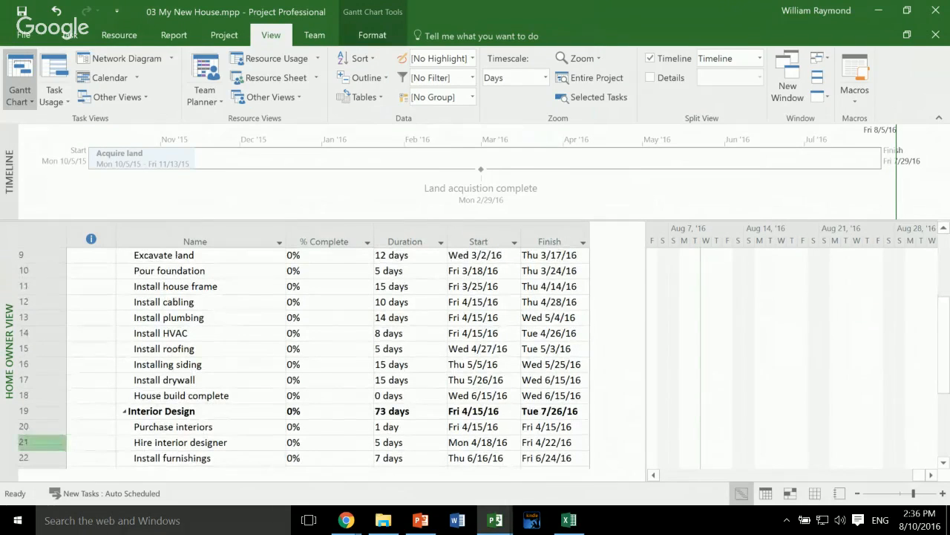
pyautogui.rightClick(41, 442)
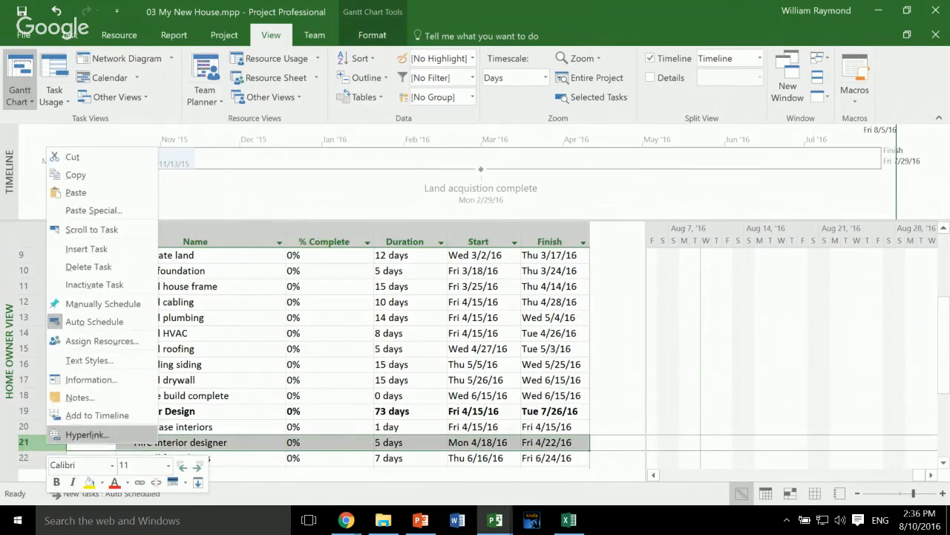
pyautogui.click(96, 415)
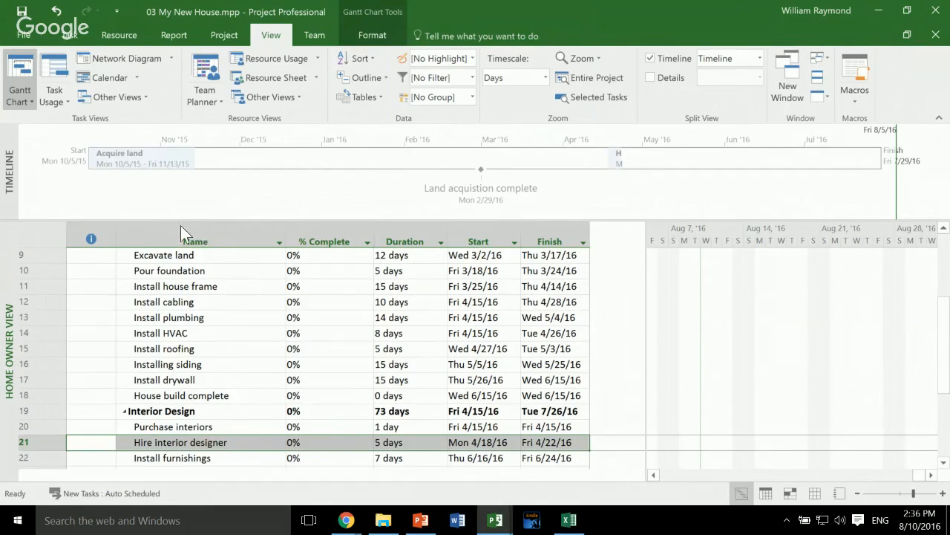
# - Display Hire interior designer as a callout above the timeline, shift it toward earlier dates and color its text red
pyautogui.moveTo(166, 220)
pyautogui.moveTo(827, 214)
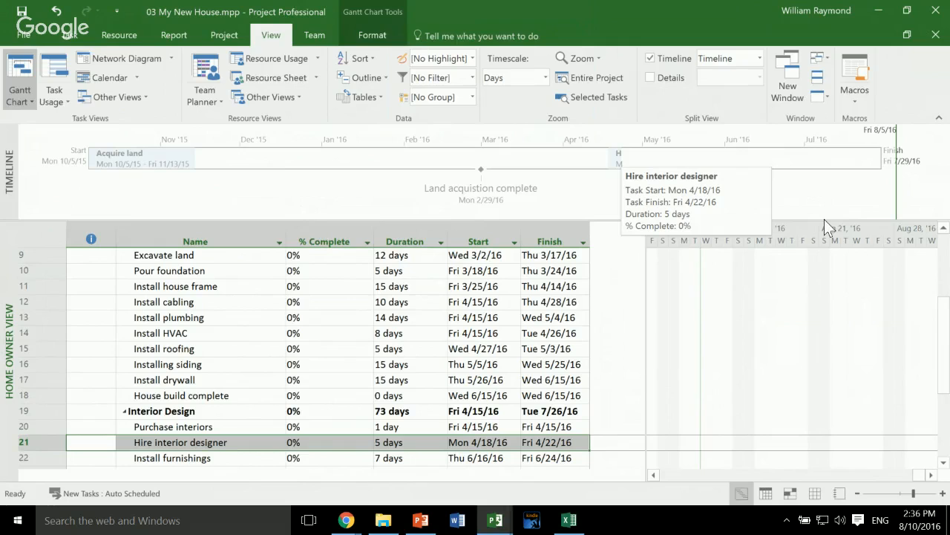
pyautogui.click(825, 219)
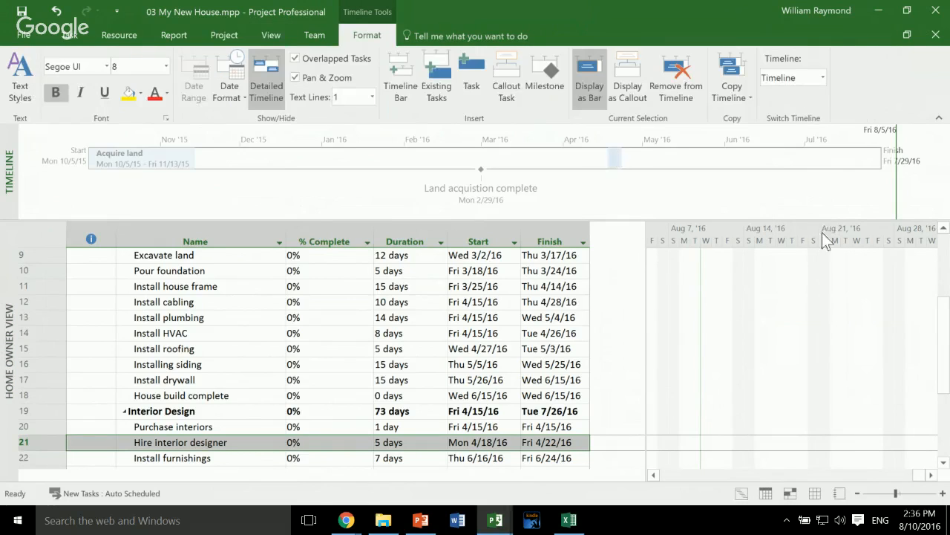
pyautogui.moveTo(820, 265); pyautogui.dragTo(813, 215)
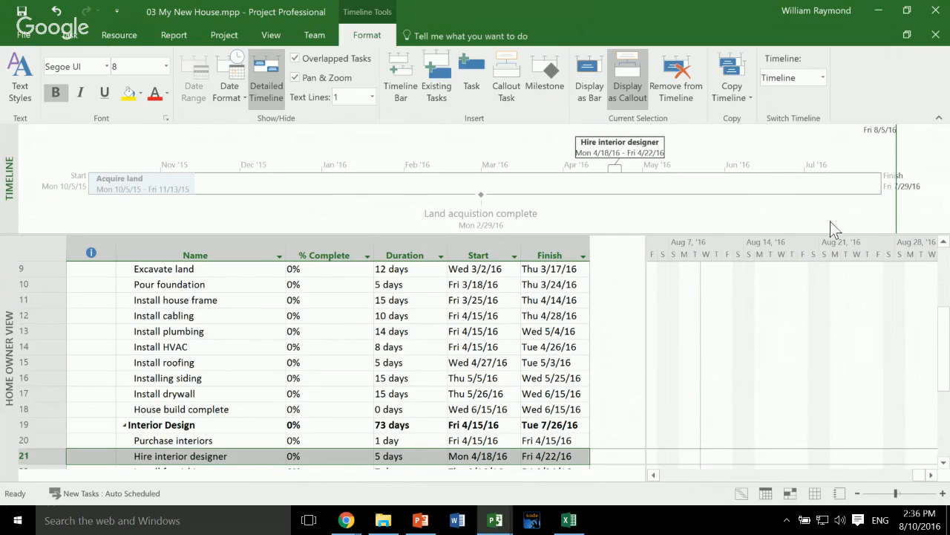
pyautogui.moveTo(829, 193); pyautogui.dragTo(747, 185)
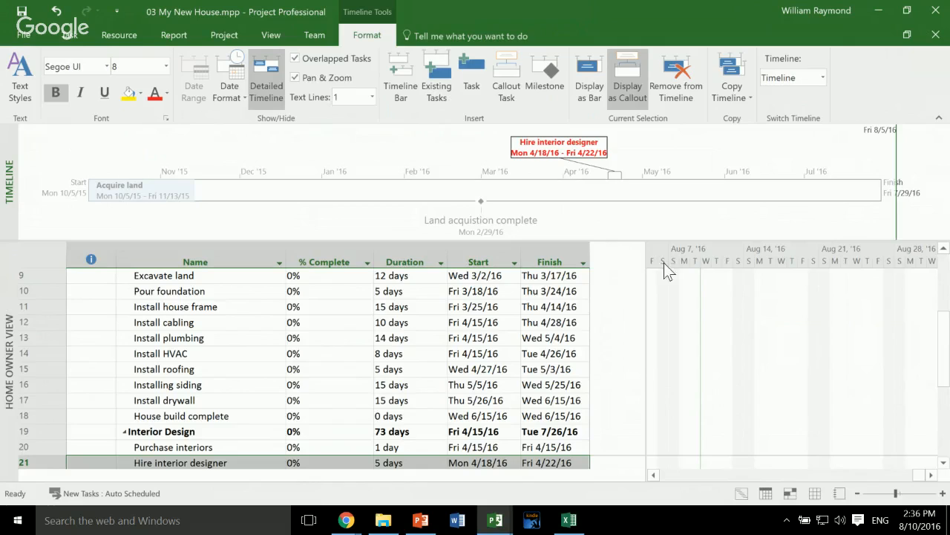
# - Copy the timeline in the For Presentation format
pyautogui.click(733, 280)
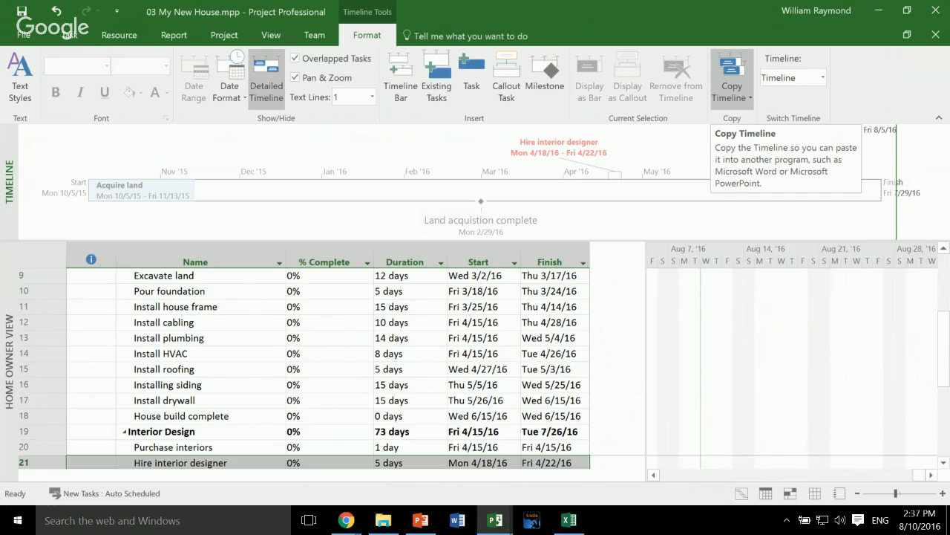
pyautogui.click(732, 81)
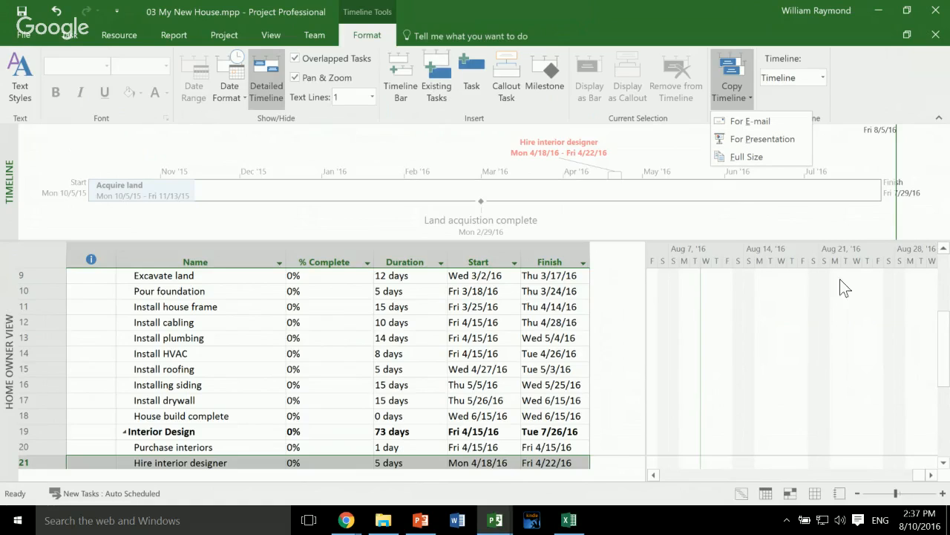
pyautogui.click(763, 139)
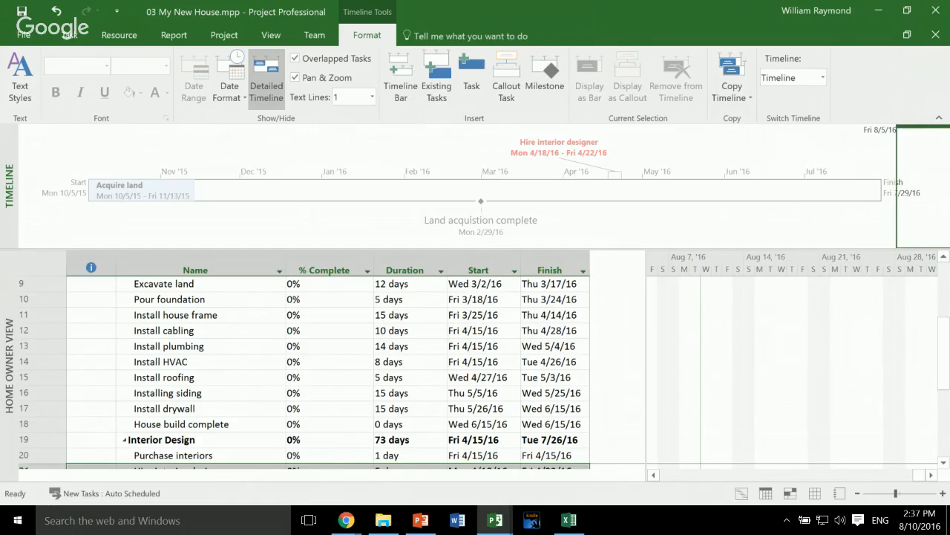
# - Adjust the timeline's pan-and-zoom window to span from about Sun 1/31/16 to Thu 6/16/16
pyautogui.moveTo(925, 186); pyautogui.dragTo(660, 195)
pyautogui.moveTo(586, 188); pyautogui.dragTo(567, 190)
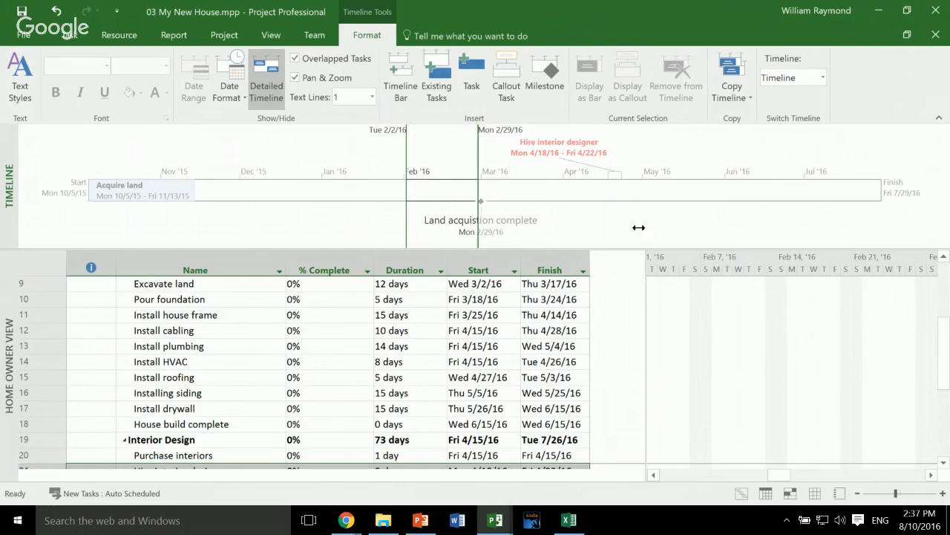
pyautogui.moveTo(635, 224); pyautogui.dragTo(771, 230)
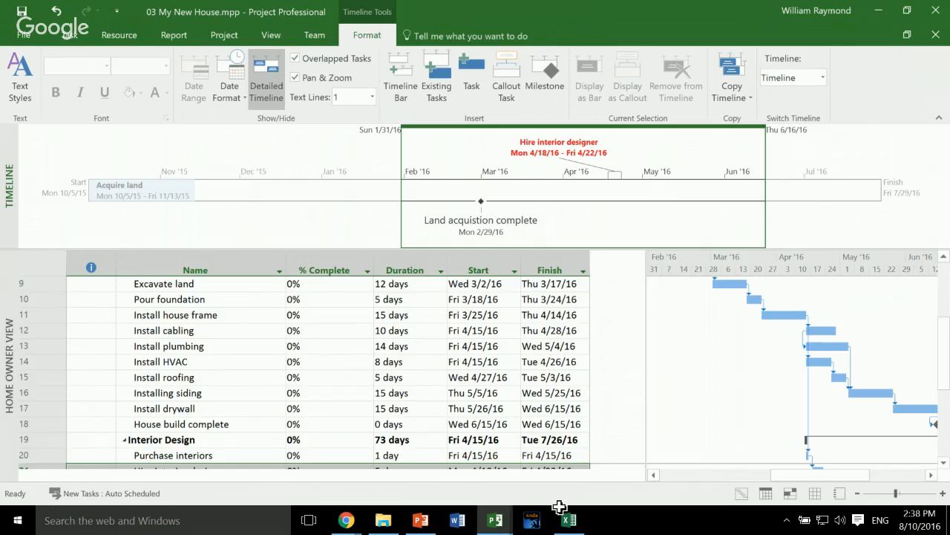
# - Switch the project back to the built-in Gantt Chart view and hide the Timeline
pyautogui.click(419, 380)
pyautogui.scroll(3, 420, 380)
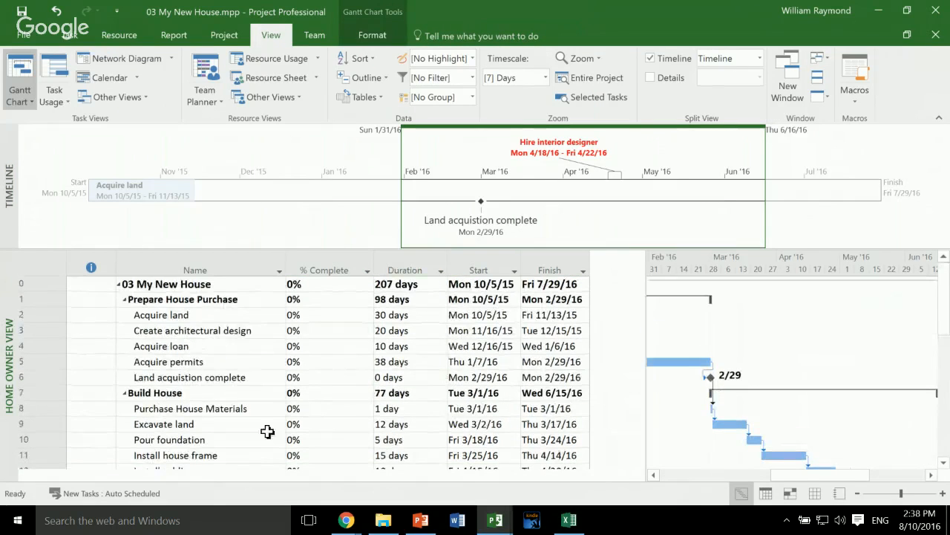
pyautogui.click(201, 319)
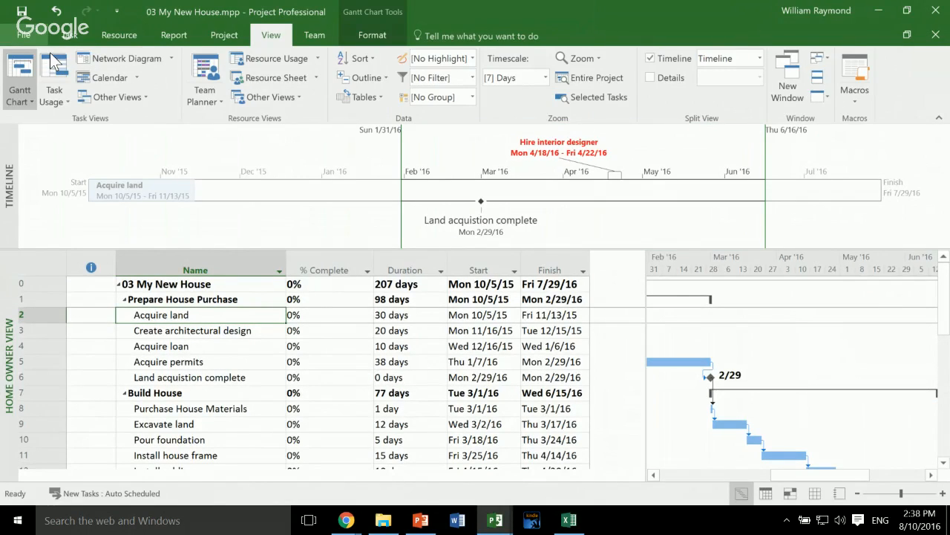
pyautogui.click(33, 90)
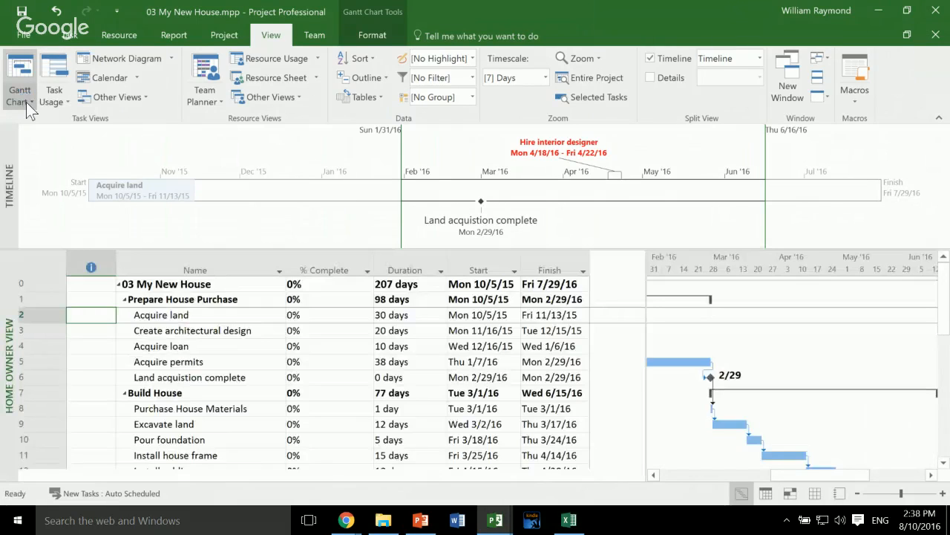
pyautogui.click(26, 101)
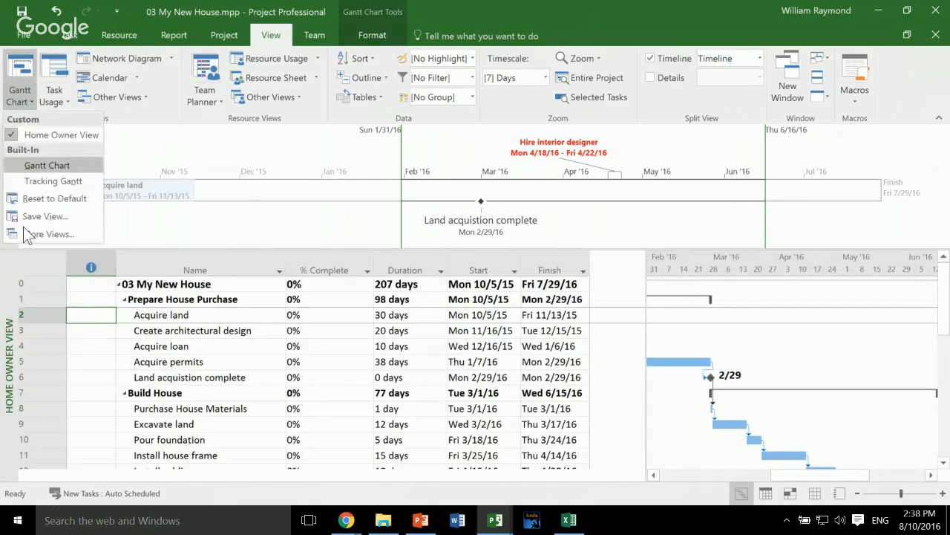
pyautogui.click(44, 163)
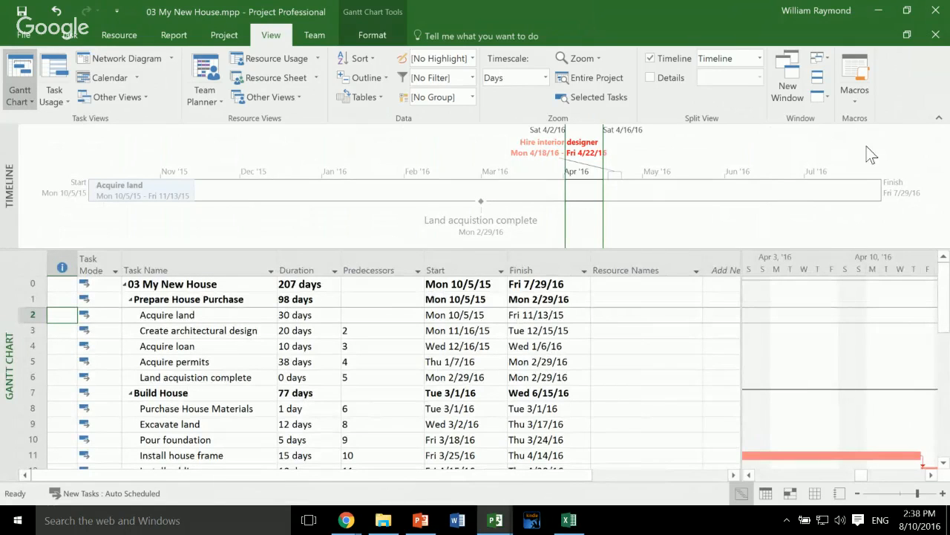
pyautogui.click(652, 59)
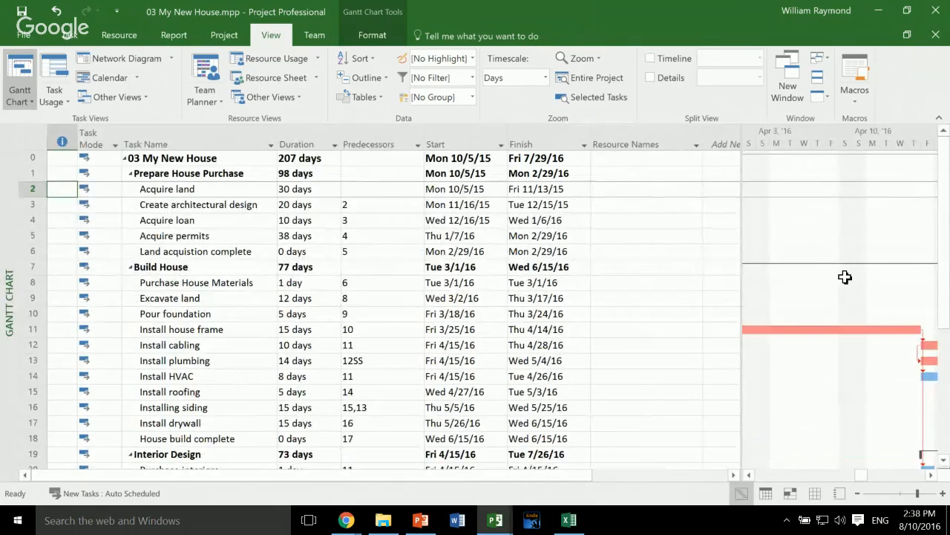
pyautogui.press('End')
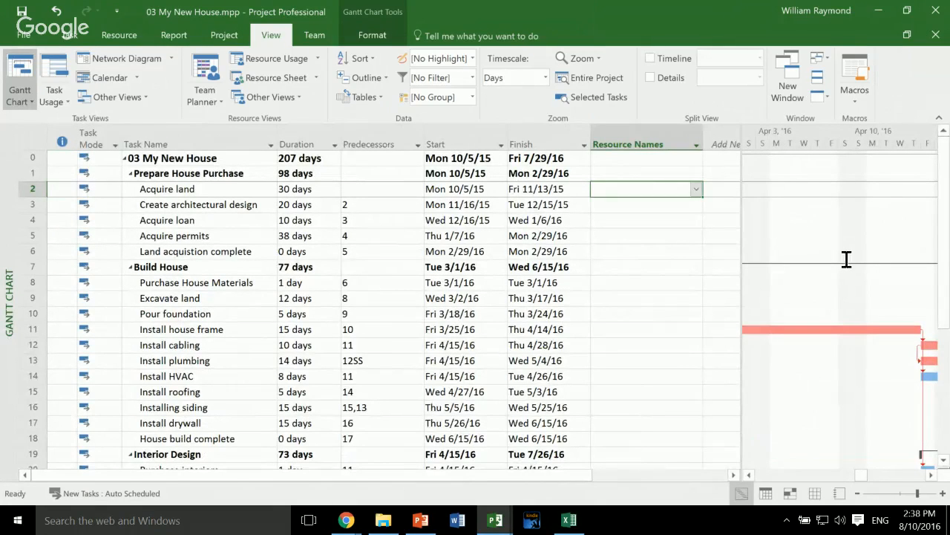
pyautogui.write('Bill')
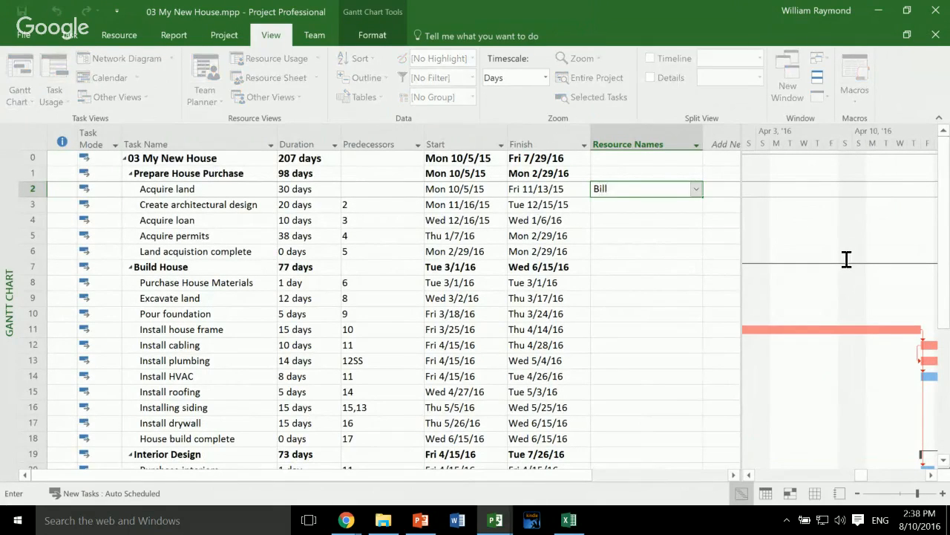
pyautogui.press('Escape')
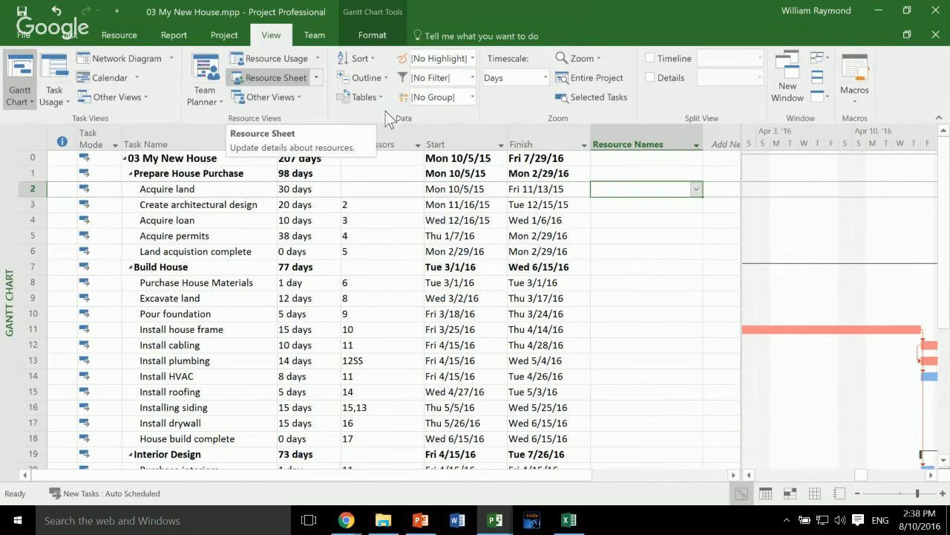
# - Switch to the Resource Sheet and add two resources, Home Owner and Project Manager
pyautogui.click(276, 78)
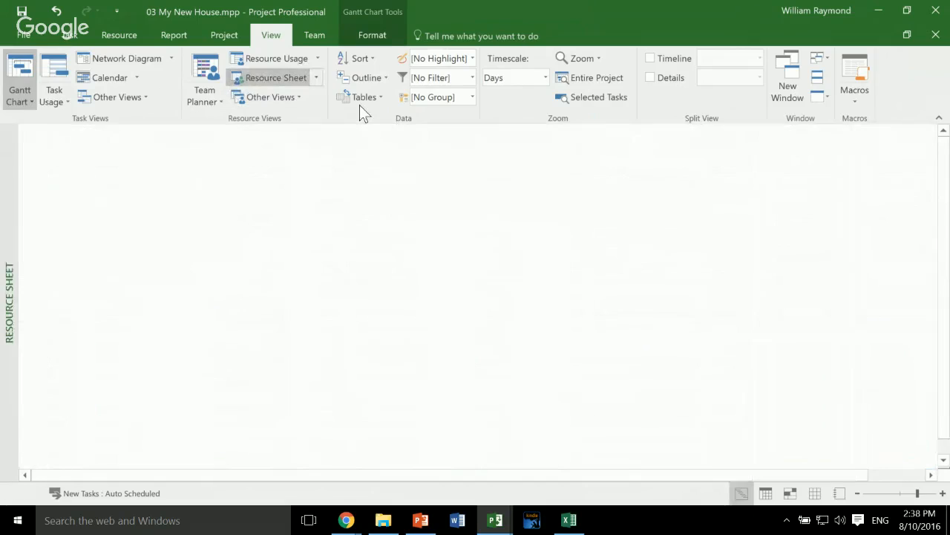
pyautogui.press('Right')
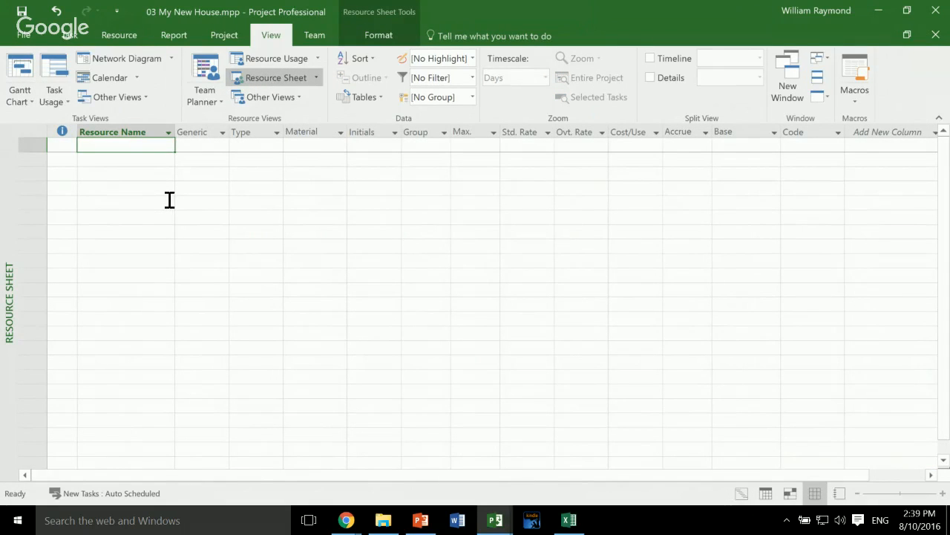
pyautogui.write('Home Owner')
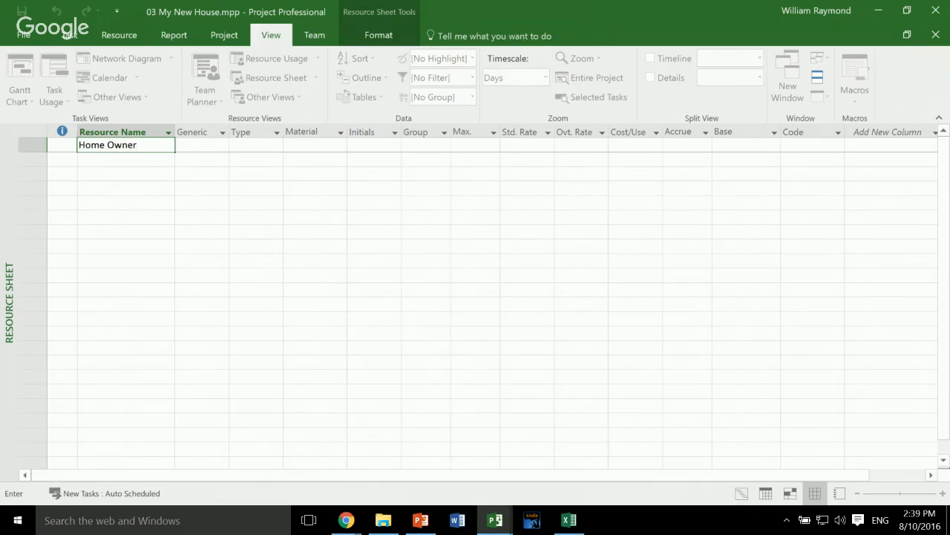
pyautogui.press('Return')
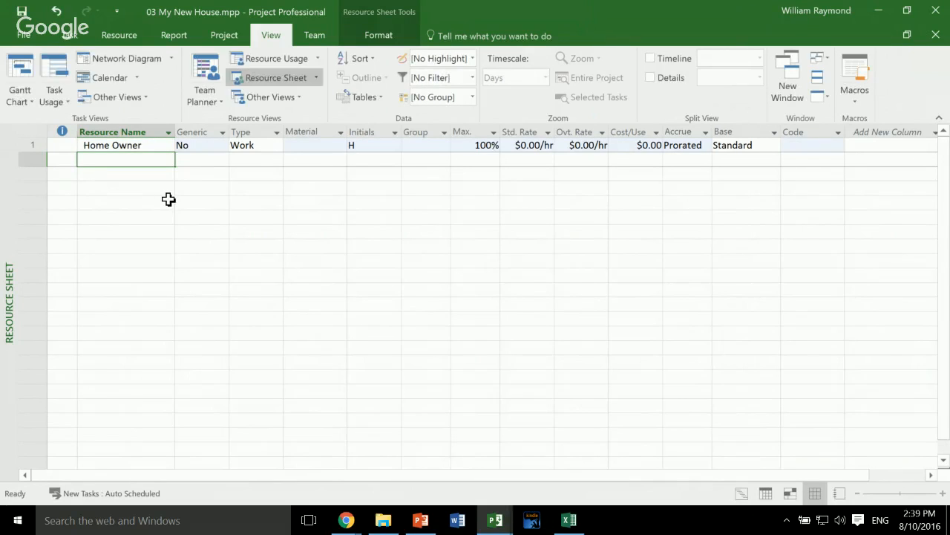
pyautogui.write('Project Manager')
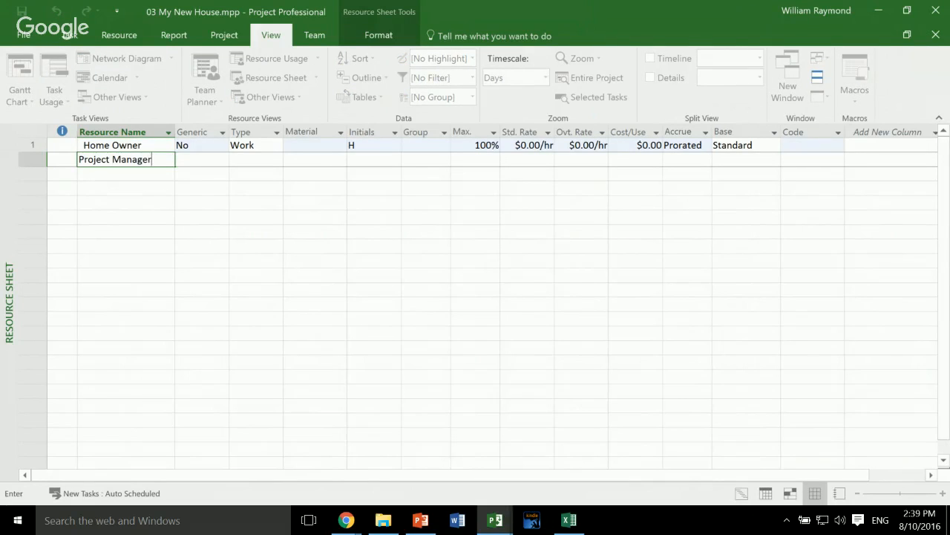
pyautogui.press('Return')
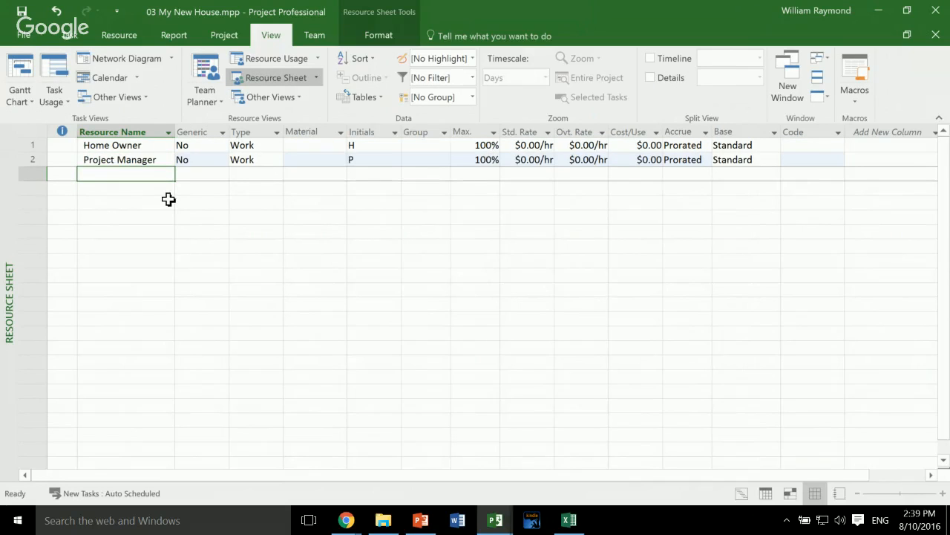
# - Add a third resource named Cost Acquire Land to the Resource Sheet
pyautogui.write('Cost')
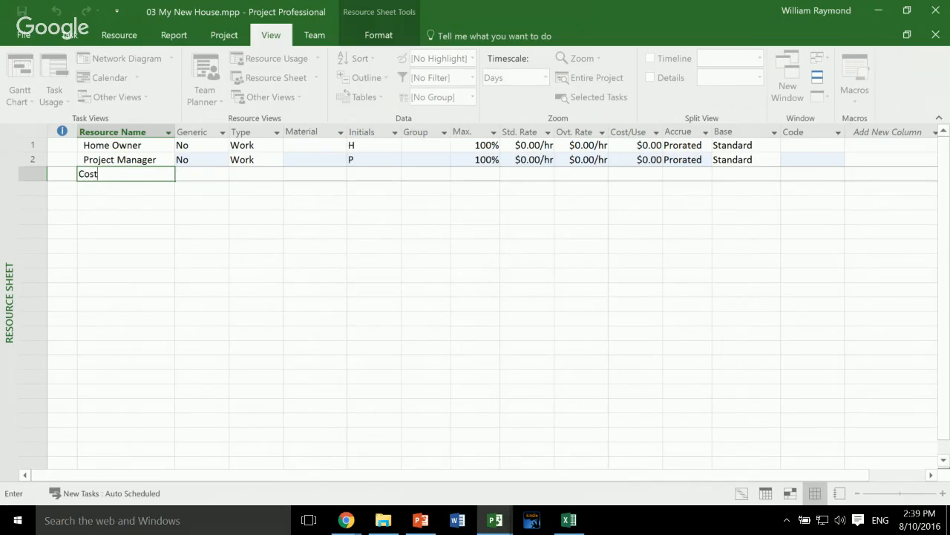
pyautogui.write(' Acquire Land')
pyautogui.press('Tab')
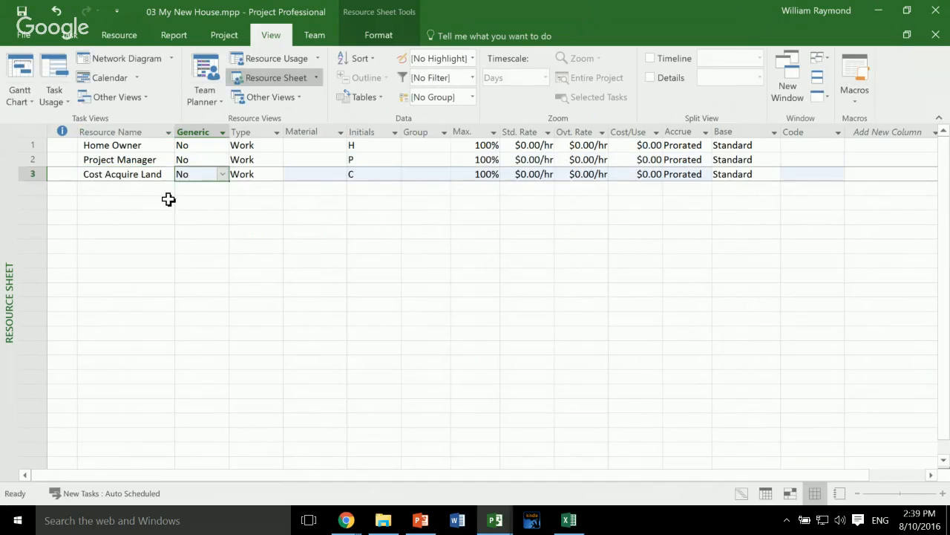
# - Set Generic to Yes for the Home Owner, Project Manager and Cost Acquire Land resources
pyautogui.press('Up')
pyautogui.press('Up')
pyautogui.write('Yes')
pyautogui.press('Return')
pyautogui.write('Yes')
pyautogui.press('Return')
pyautogui.write('Yes')
pyautogui.press('Return')
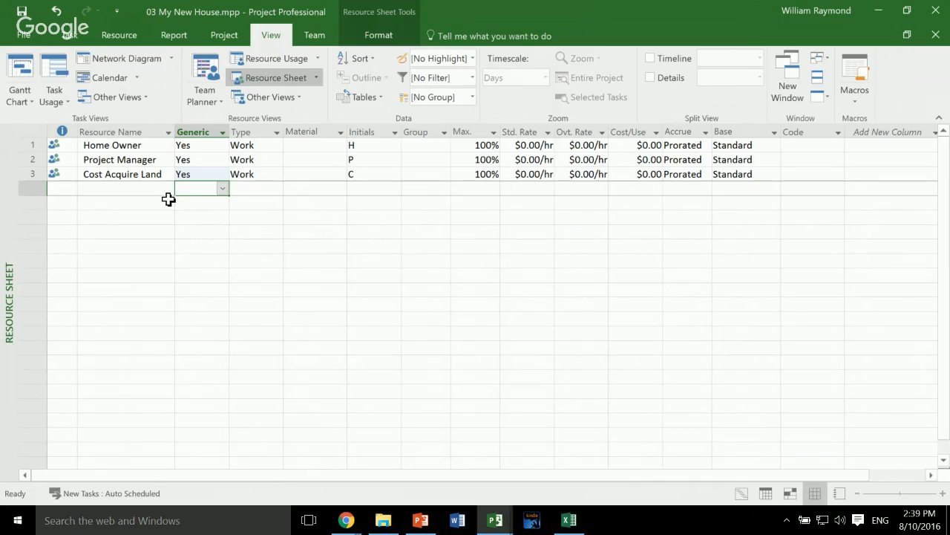
pyautogui.press('Up')
pyautogui.press('Up')
pyautogui.press('Up')
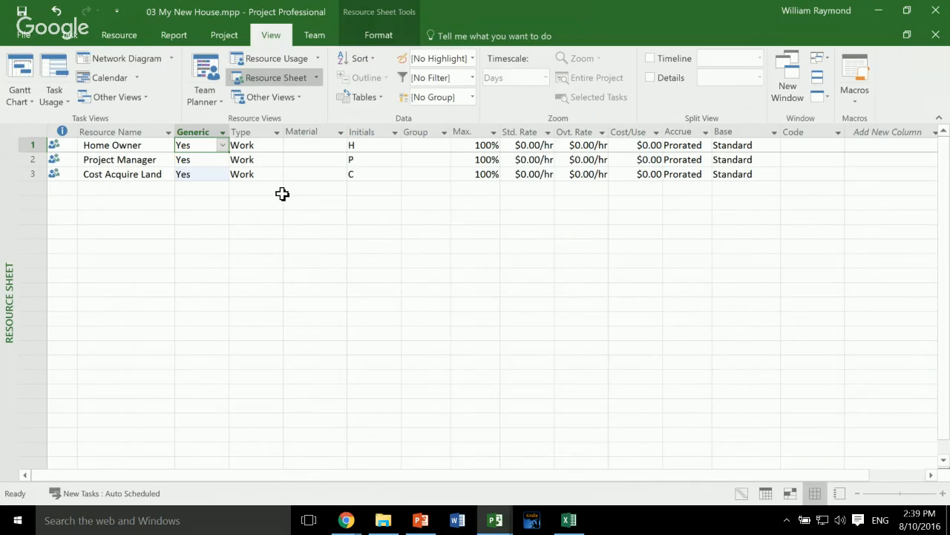
pyautogui.hotkey('shift', 'Down')
pyautogui.hotkey('shift', 'Down')
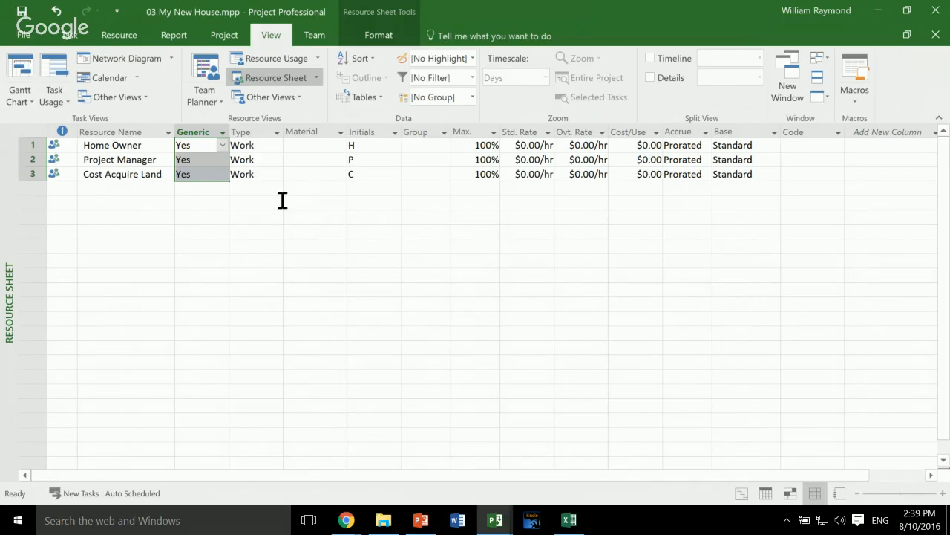
pyautogui.press('Up')
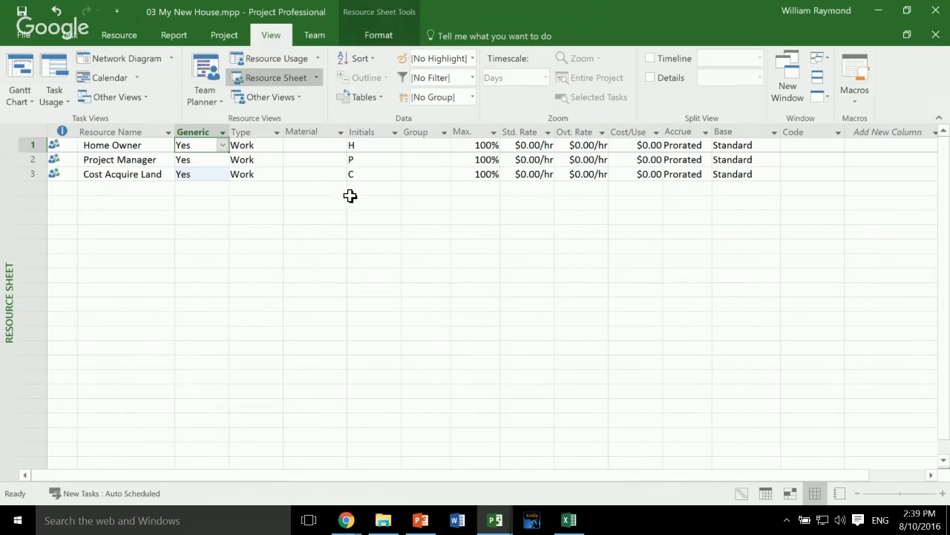
# - Leave Home Owner and Project Manager as Work resources and set the Cost Acquire Land resource's type to Cost
pyautogui.press('Tab')
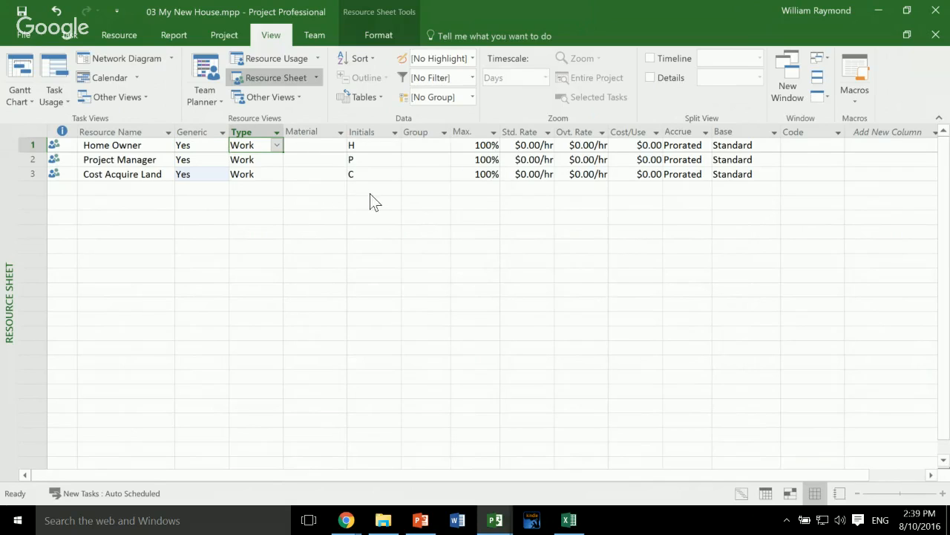
pyautogui.hotkey('alt', 'Down')
pyautogui.press('Return')
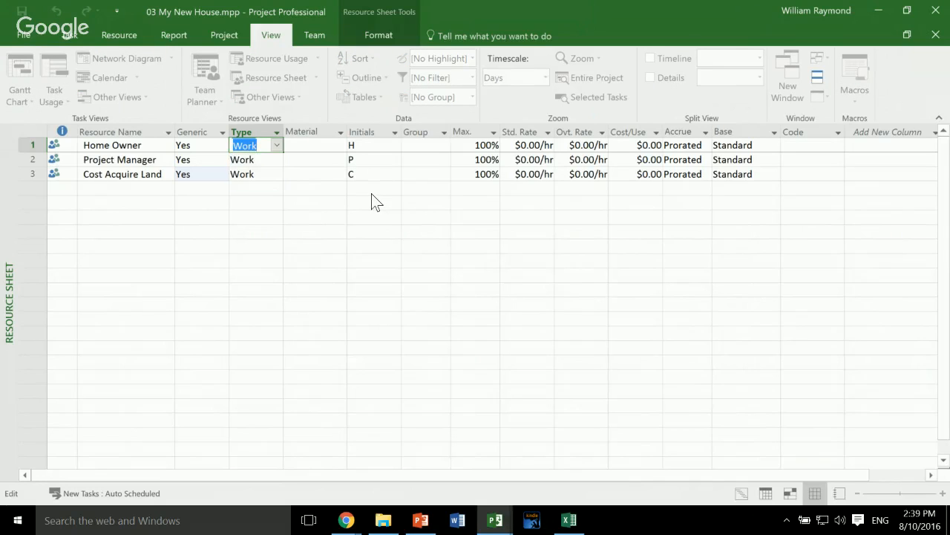
pyautogui.press('Return')
pyautogui.hotkey('alt', 'Down')
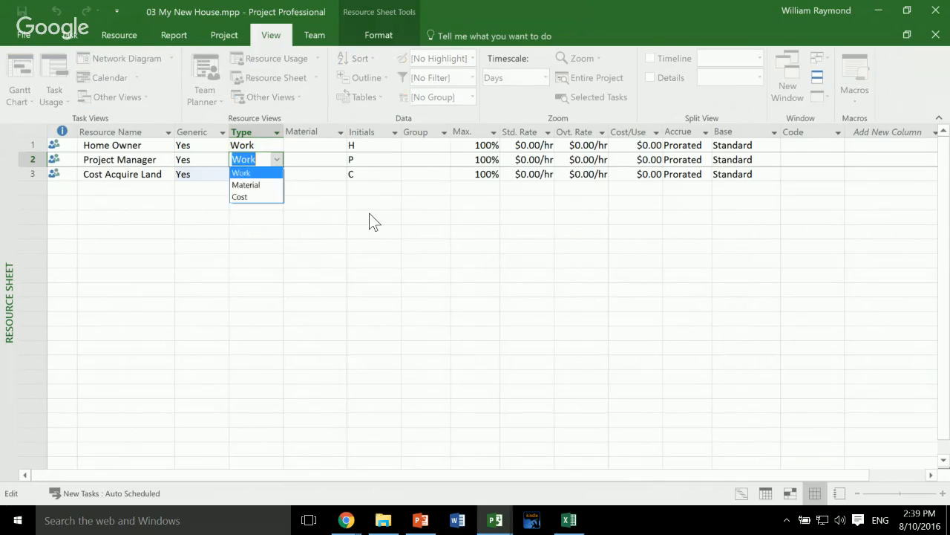
pyautogui.press('Return')
pyautogui.press('Return')
pyautogui.hotkey('alt', 'Down')
pyautogui.press('Down')
pyautogui.press('Down')
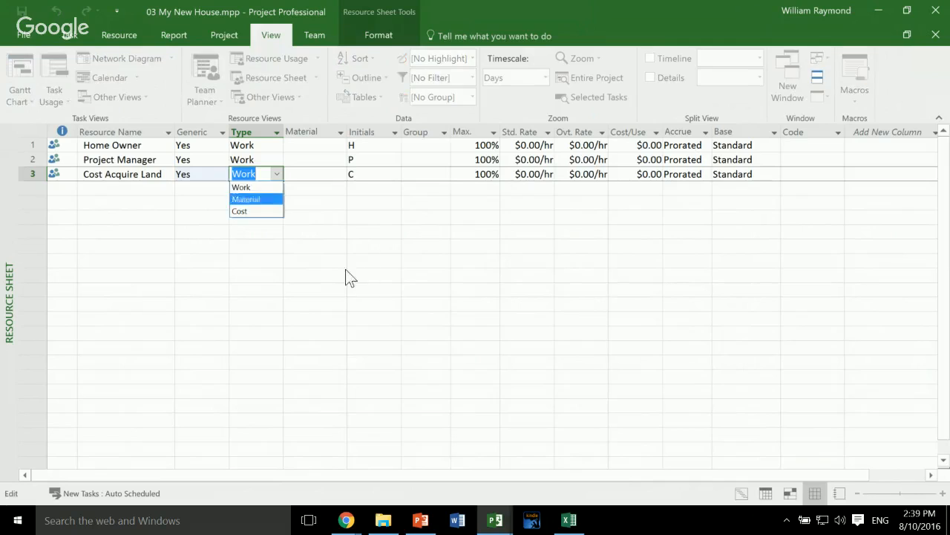
pyautogui.press('Return')
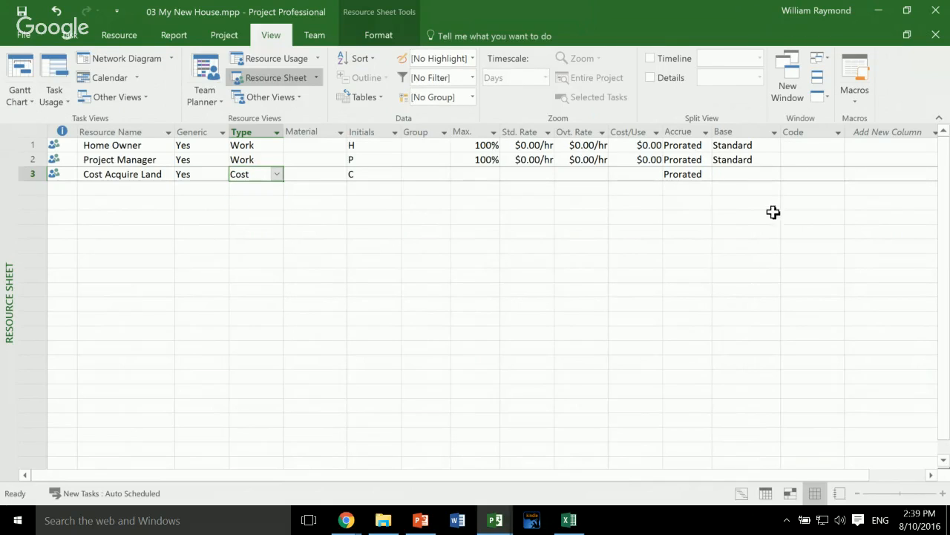
# - Set the Project Manager resource's overtime rate to $150.00/hr
pyautogui.click(581, 145)
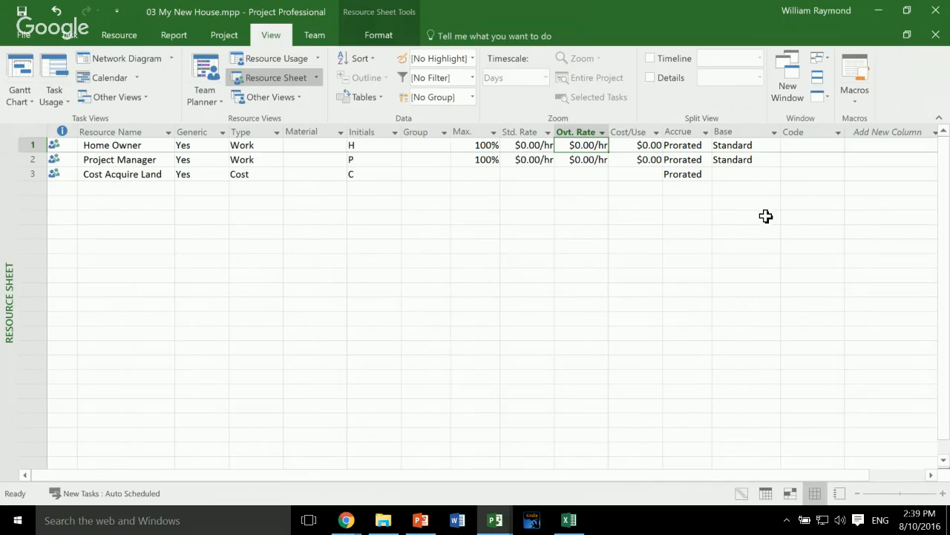
pyautogui.press('Down')
pyautogui.write('150')
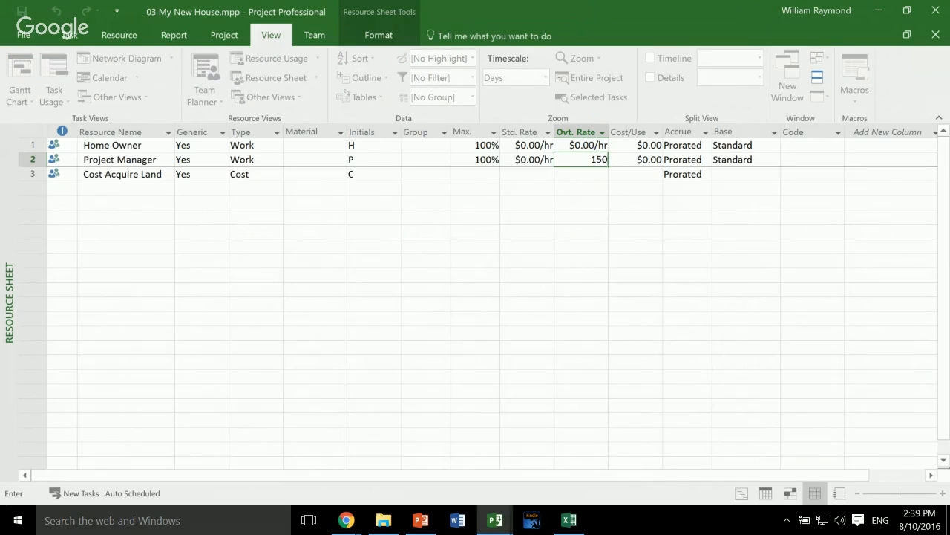
pyautogui.press('Return')
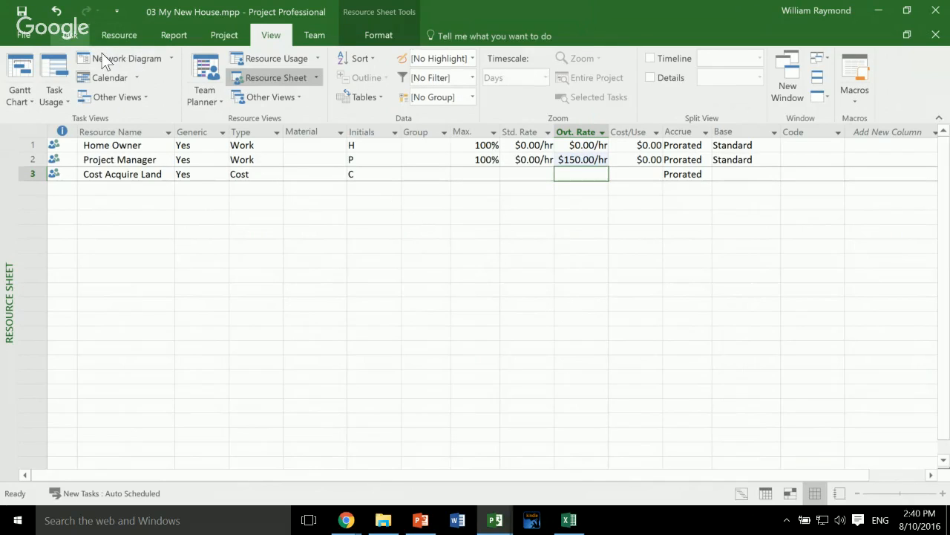
# - Switch from the Resource Sheet to the Gantt Chart view
pyautogui.scroll(4, 101, 54)
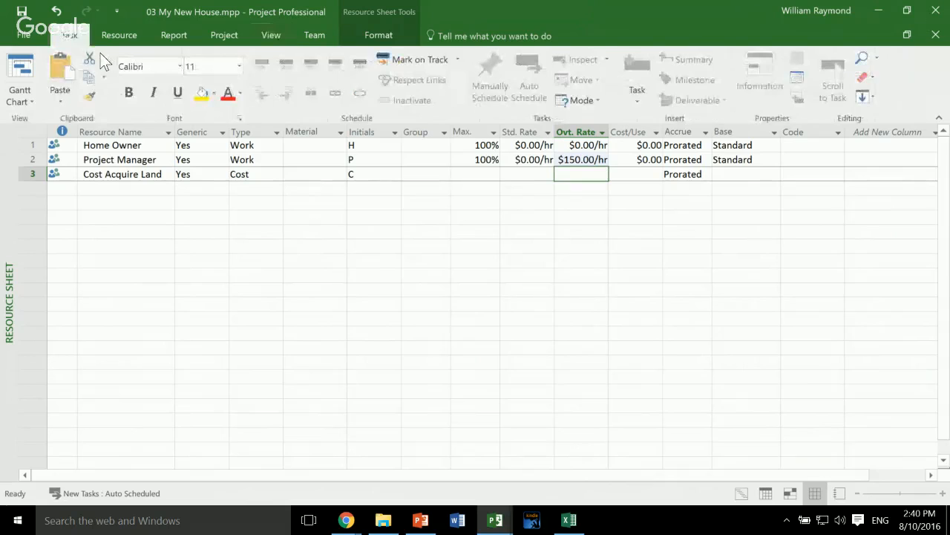
pyautogui.click(20, 95)
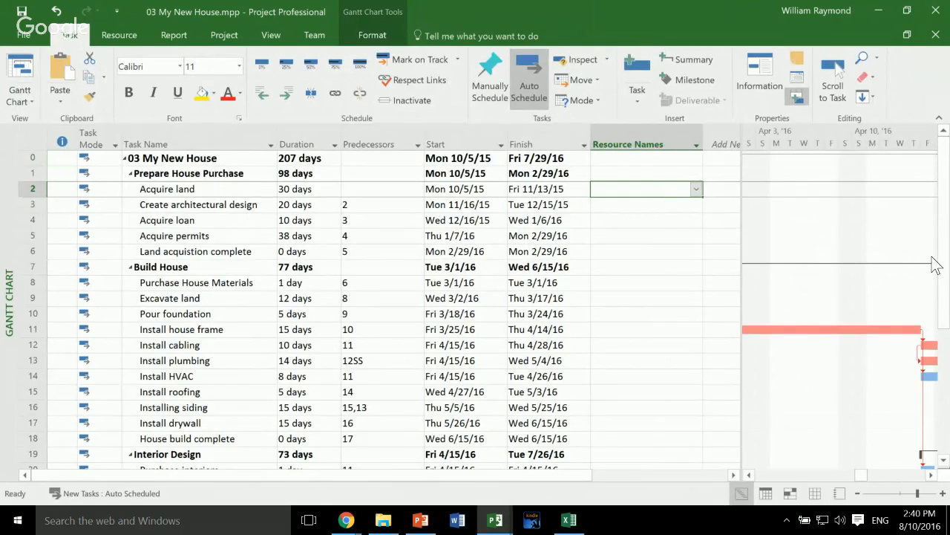
# - Assign the Cost Acquire Land resource to the Acquire land task in its Resource Names cell
pyautogui.hotkey('alt', 'Down')
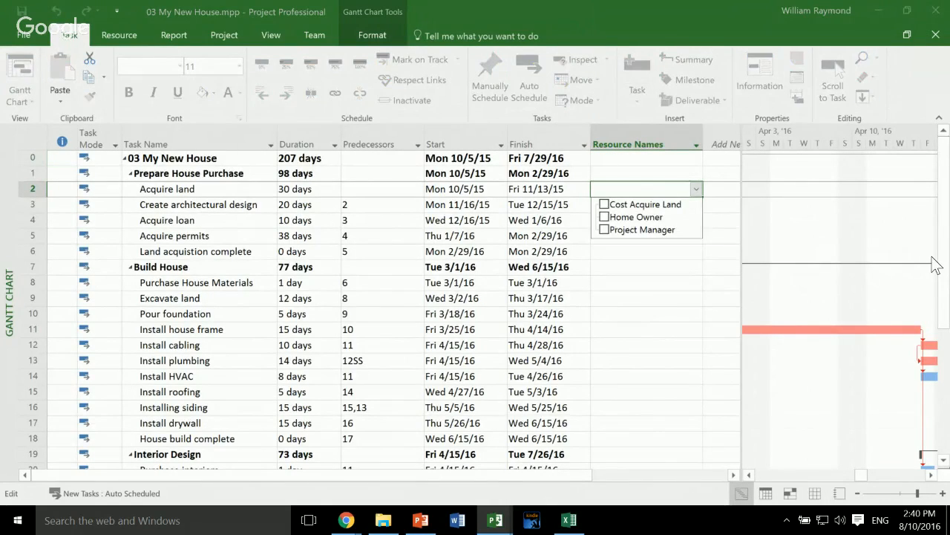
pyautogui.press('Down')
pyautogui.press('Down')
pyautogui.press('Down')
pyautogui.press('Up')
pyautogui.press('Down')
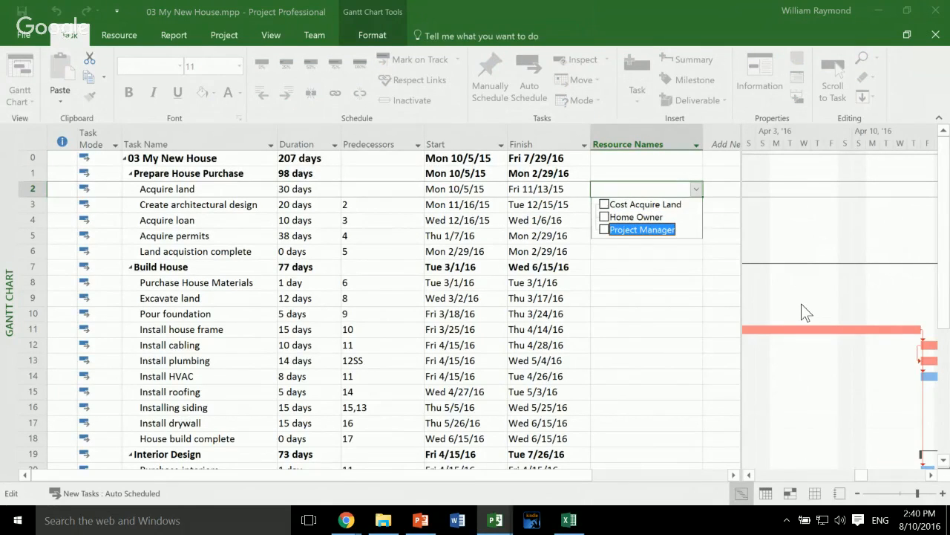
pyautogui.press('Up')
pyautogui.press('Up')
pyautogui.click(605, 204)
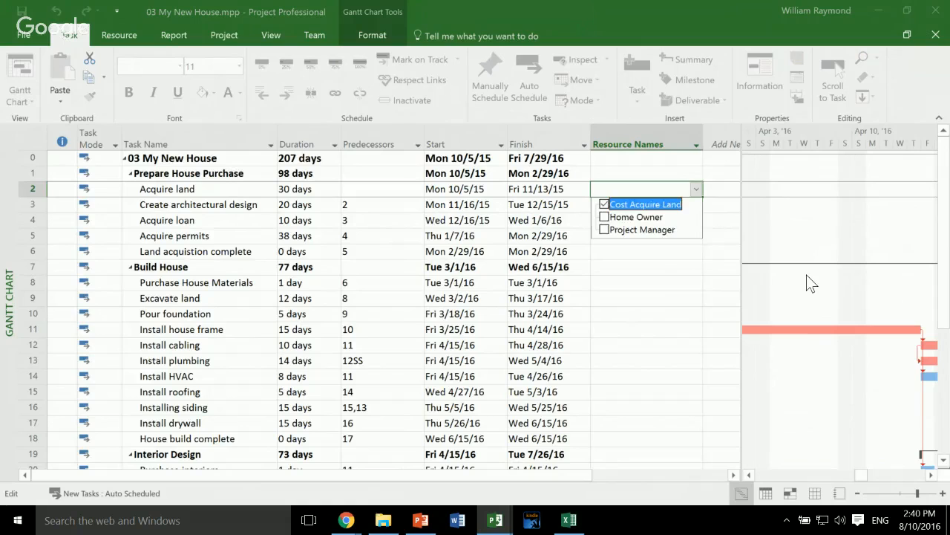
pyautogui.click(608, 253)
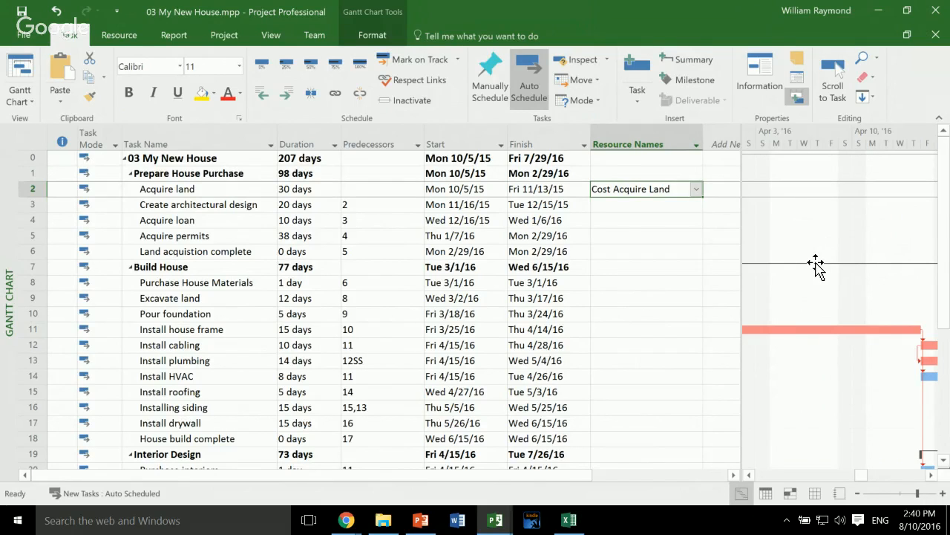
# - Insert a Cost column before the Resource Names column in the task table
pyautogui.rightClick(618, 144)
pyautogui.click(628, 248)
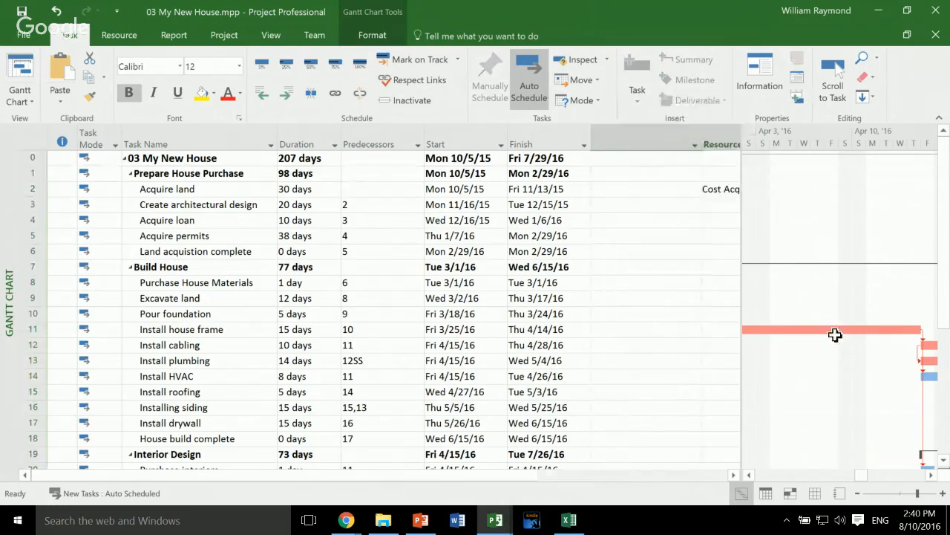
pyautogui.write('Cost')
pyautogui.press('Return')
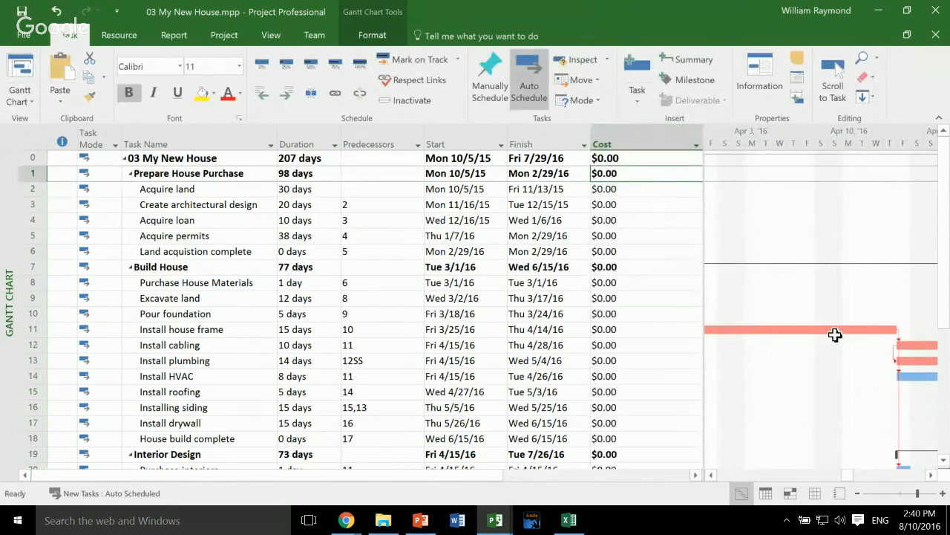
# - Remove the Cost Acquire Land assignment from the Acquire land task
pyautogui.hscroll(3, 371, 312)
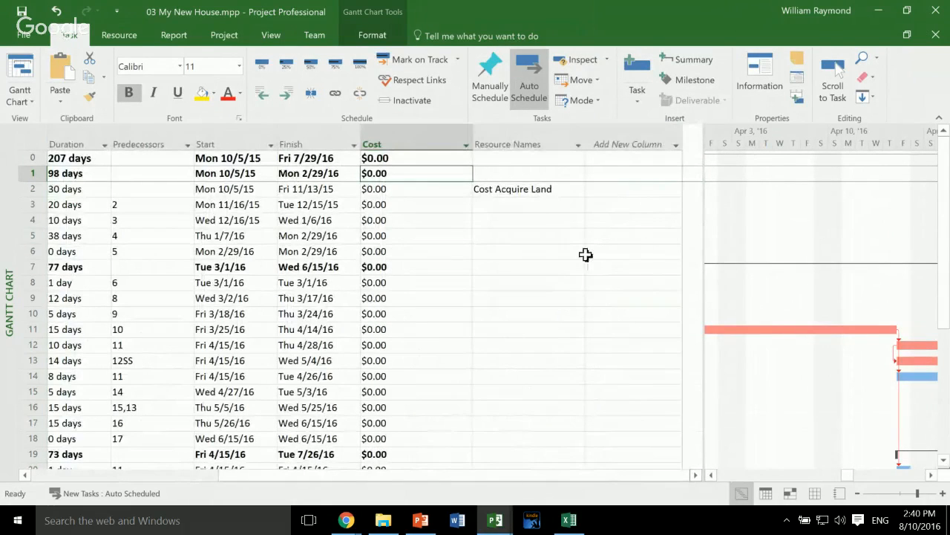
pyautogui.press('Down')
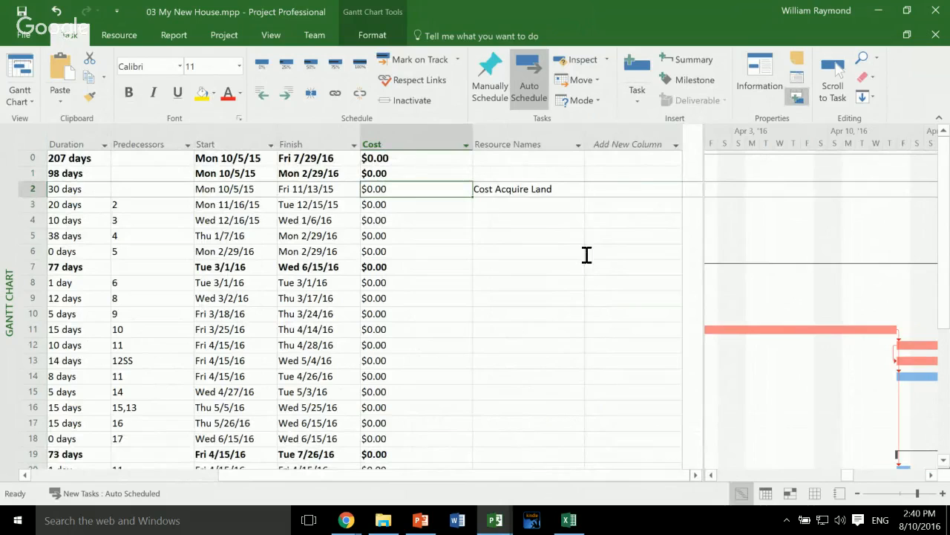
pyautogui.press('Right')
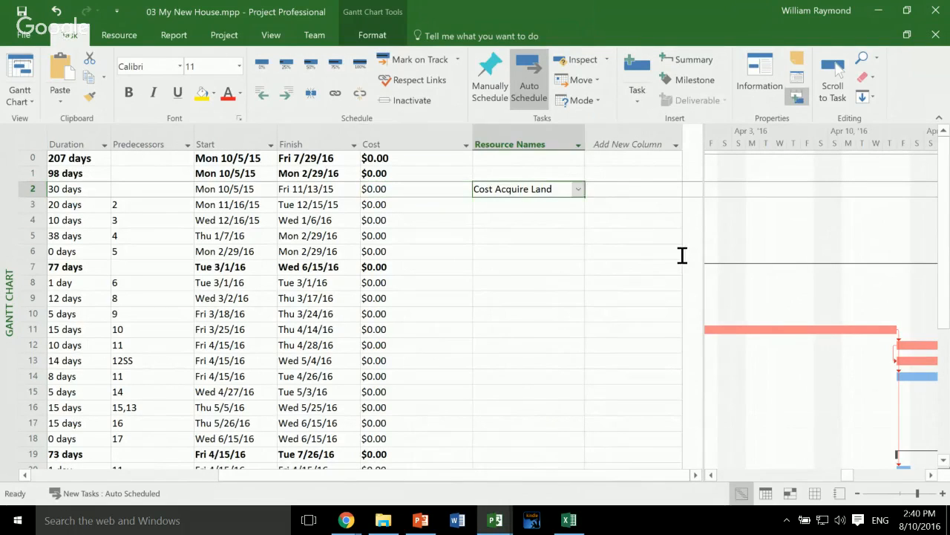
pyautogui.press('BackSpace')
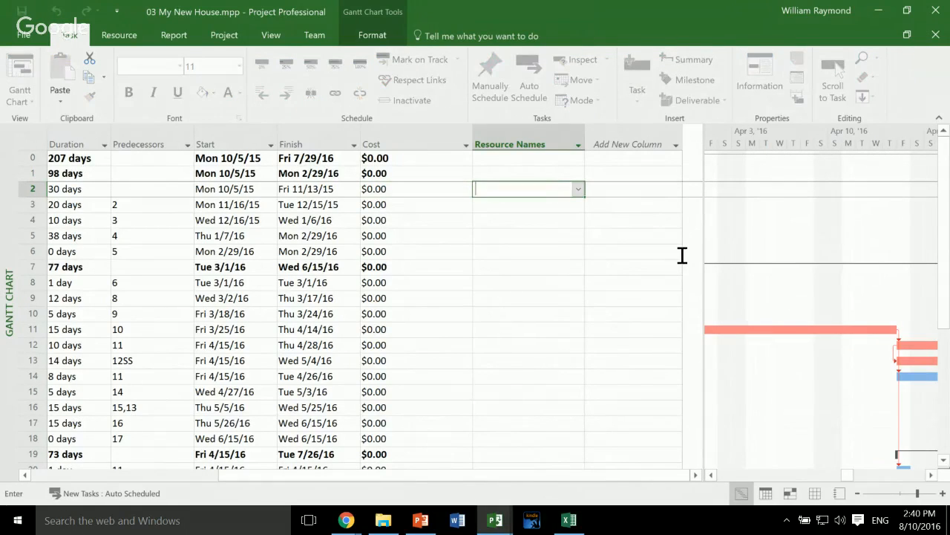
pyautogui.press('Return')
pyautogui.press('Up')
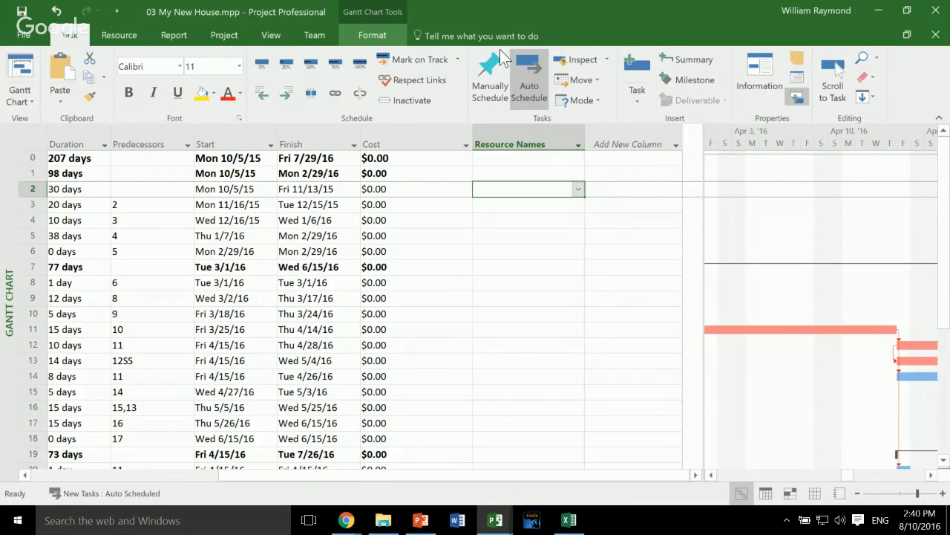
# - Split the Gantt Chart view to show the Task Form for the Acquire land task and move into its resource list
pyautogui.click(373, 36)
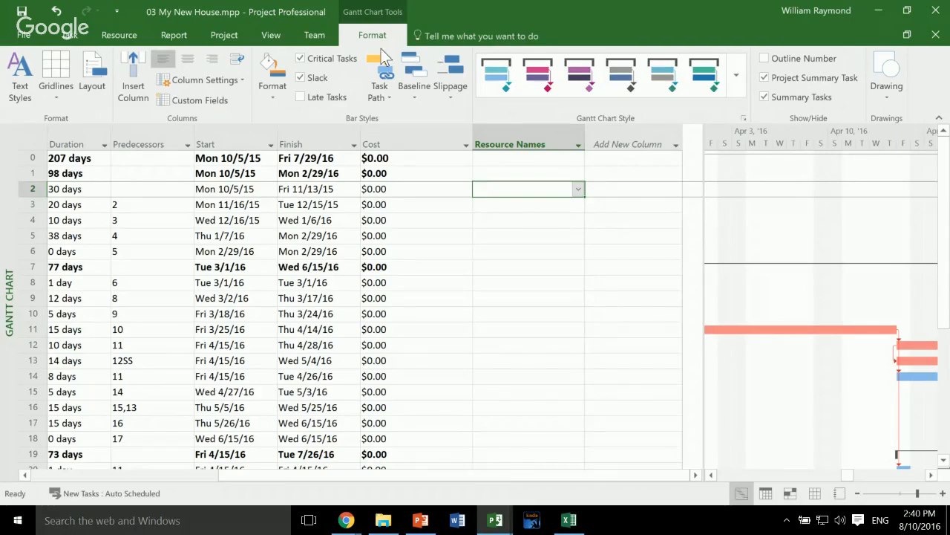
pyautogui.click(271, 35)
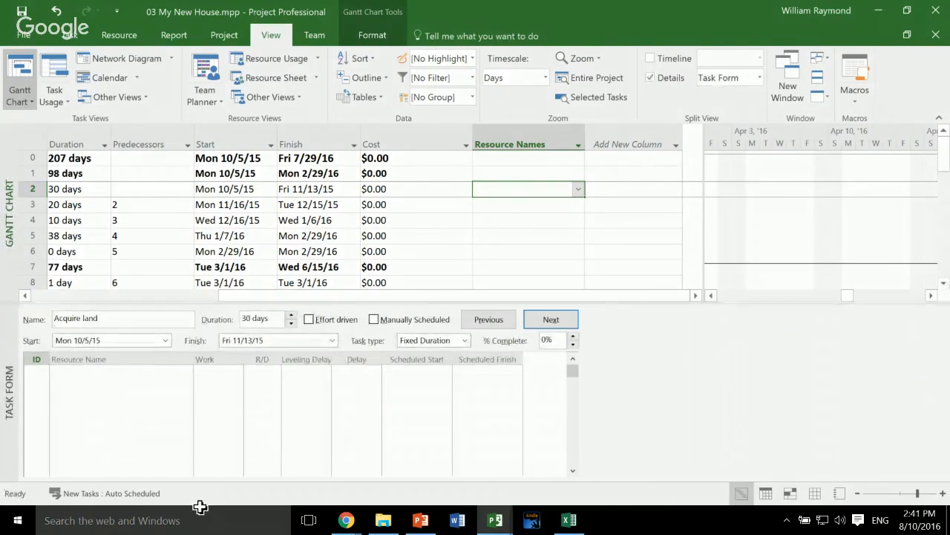
pyautogui.press('F6')
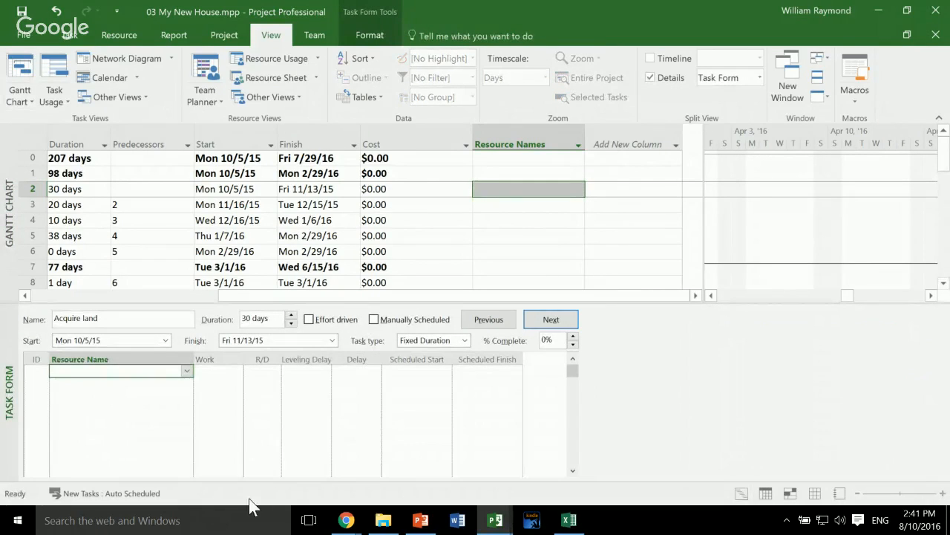
# - Assign Cost Acquire Land to the Acquire land task in the Task Form and display the form's cost details
pyautogui.hotkey('alt', 'Down')
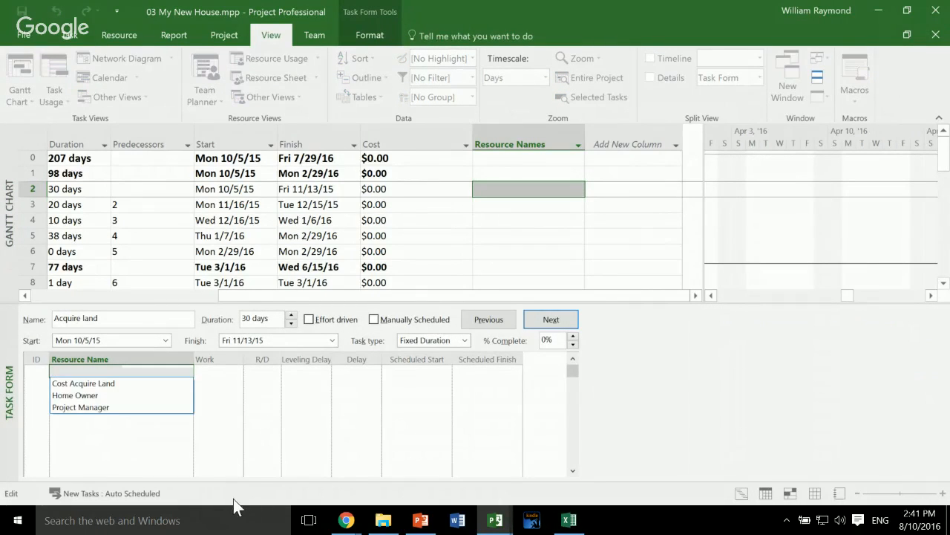
pyautogui.press('Down')
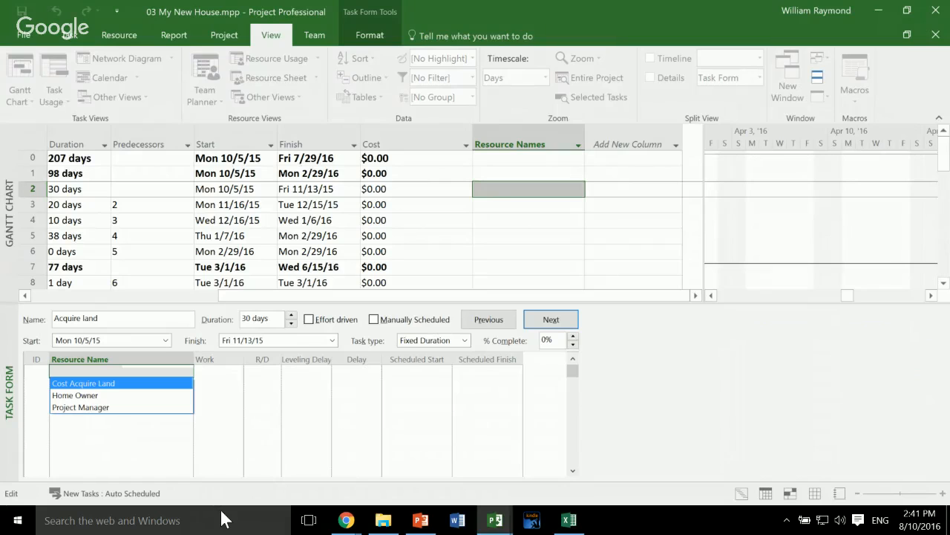
pyautogui.press('Return')
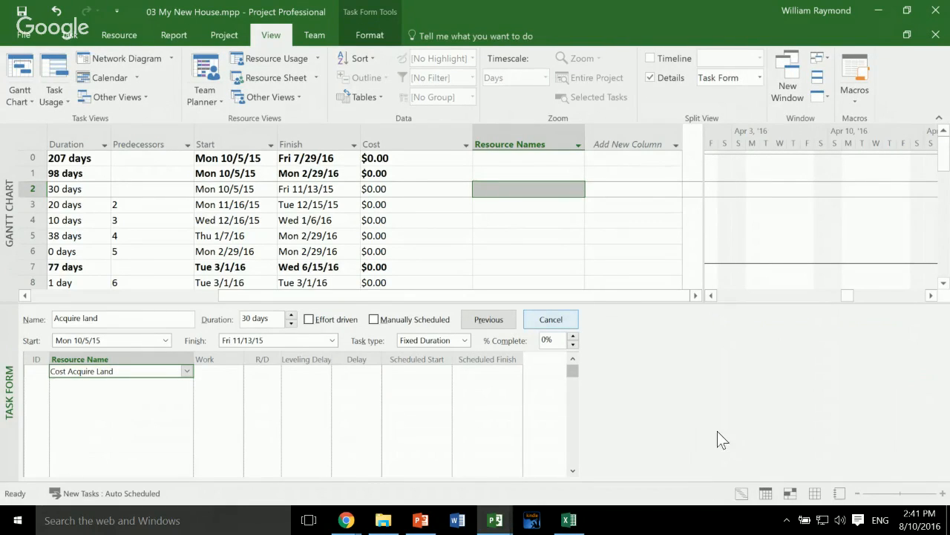
pyautogui.press('Return')
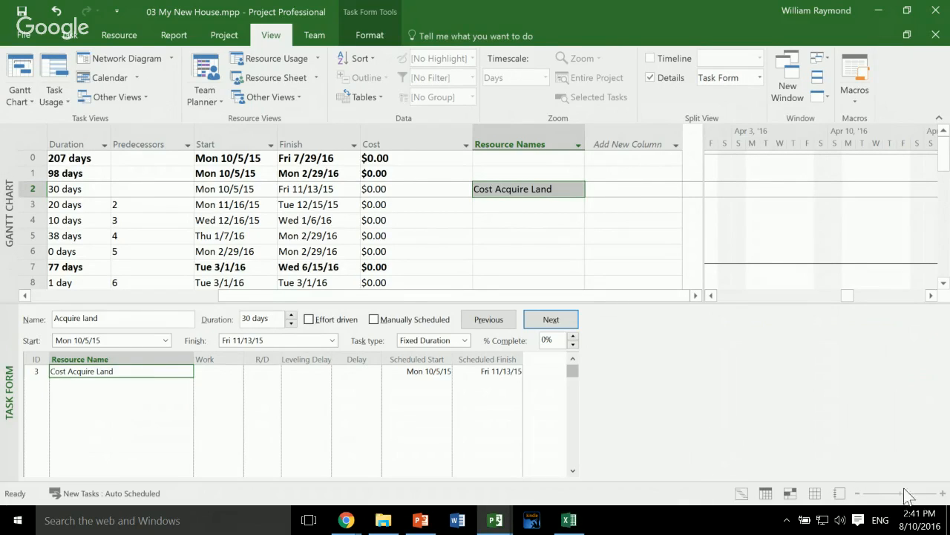
pyautogui.rightClick(718, 360)
pyautogui.click(743, 314)
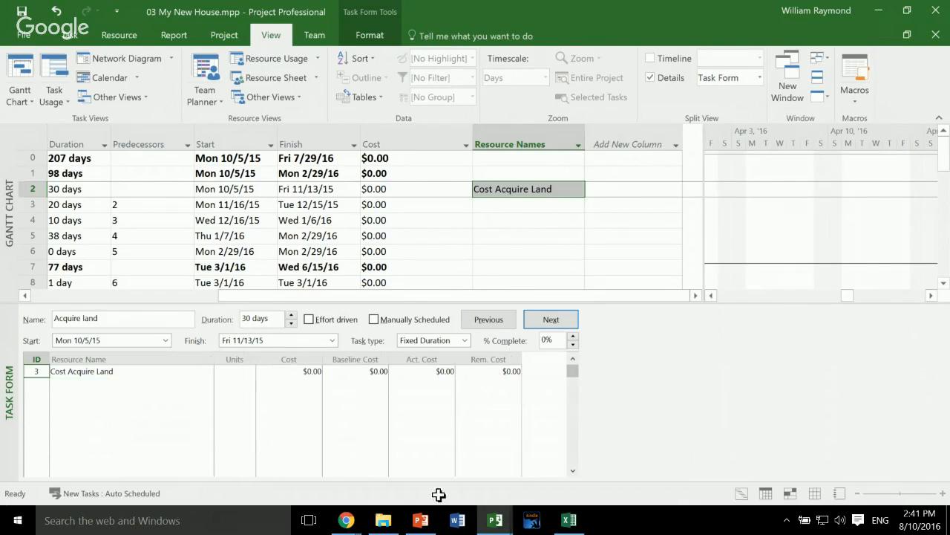
# - Set the cost of the Cost Acquire Land assignment to $20,000 and check the project summary's cost
pyautogui.click(289, 383)
pyautogui.click(301, 371)
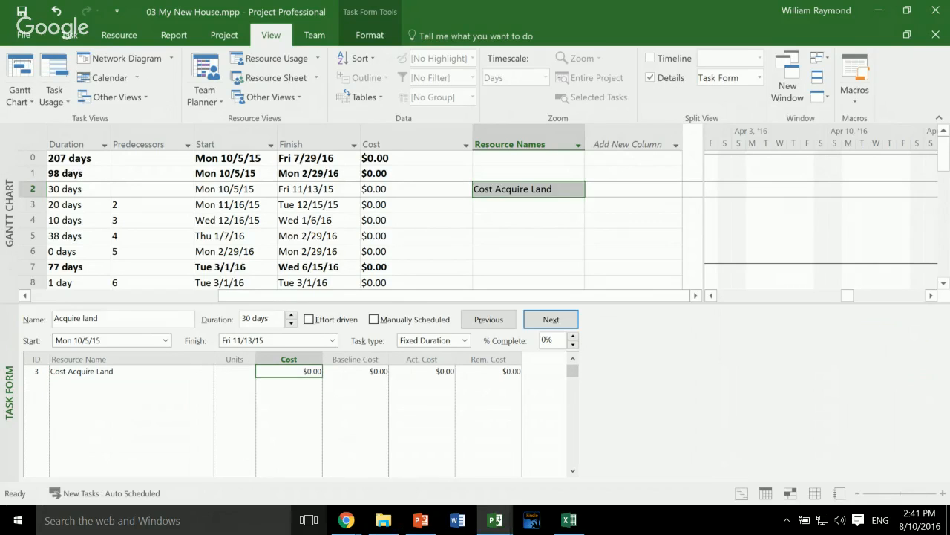
pyautogui.write('20000')
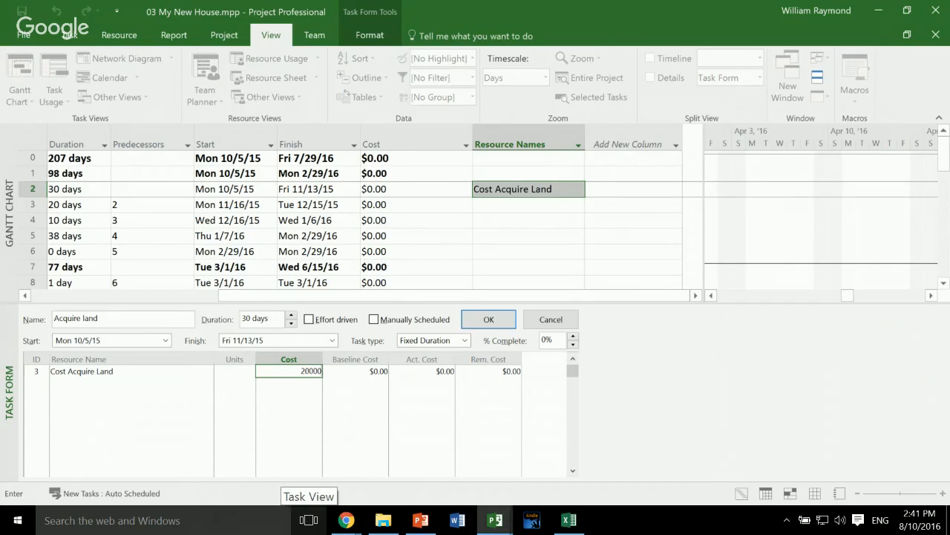
pyautogui.press('BackSpace')
pyautogui.press('BackSpace')
pyautogui.press('BackSpace')
pyautogui.press('BackSpace')
pyautogui.press('BackSpace')
pyautogui.write('20,000')
pyautogui.press('Return')
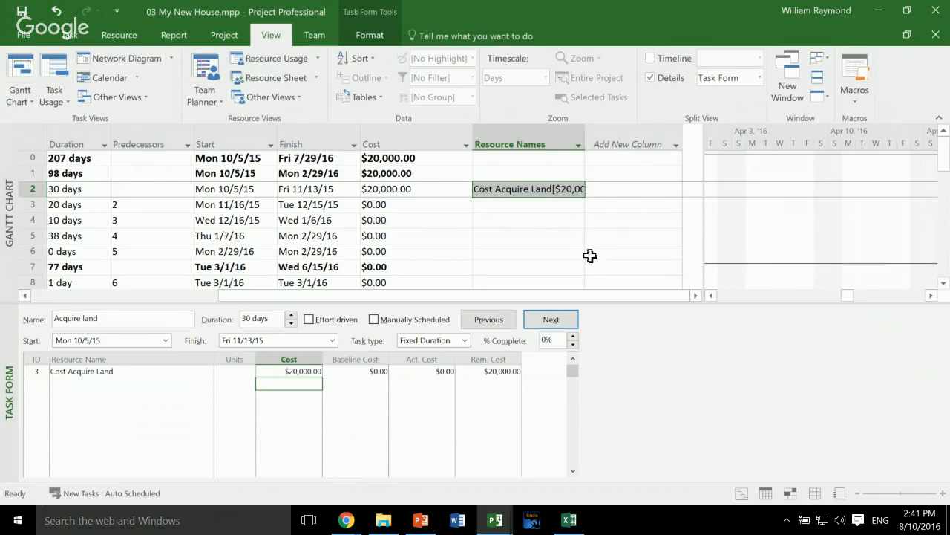
pyautogui.click(416, 158)
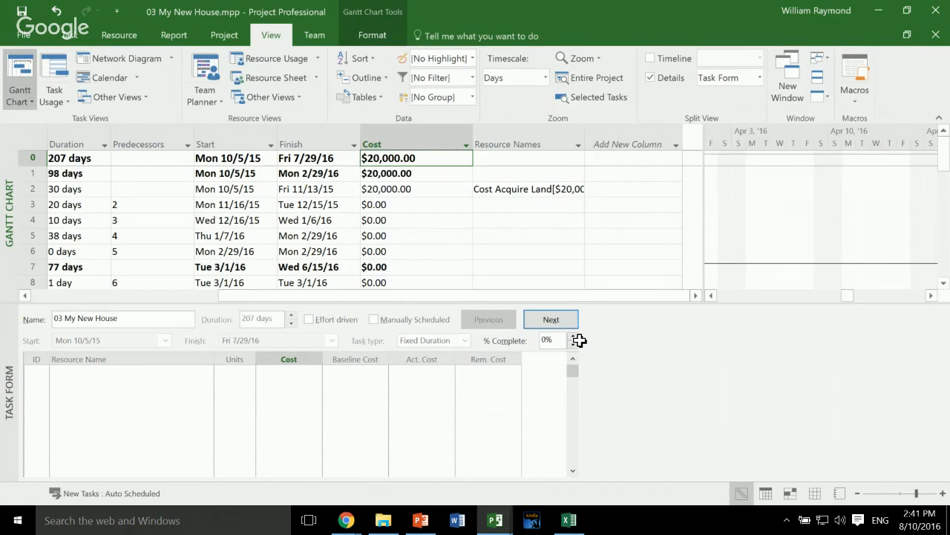
# - Assign the Project Manager to the Create architectural design task in the Task Form
pyautogui.click(529, 205)
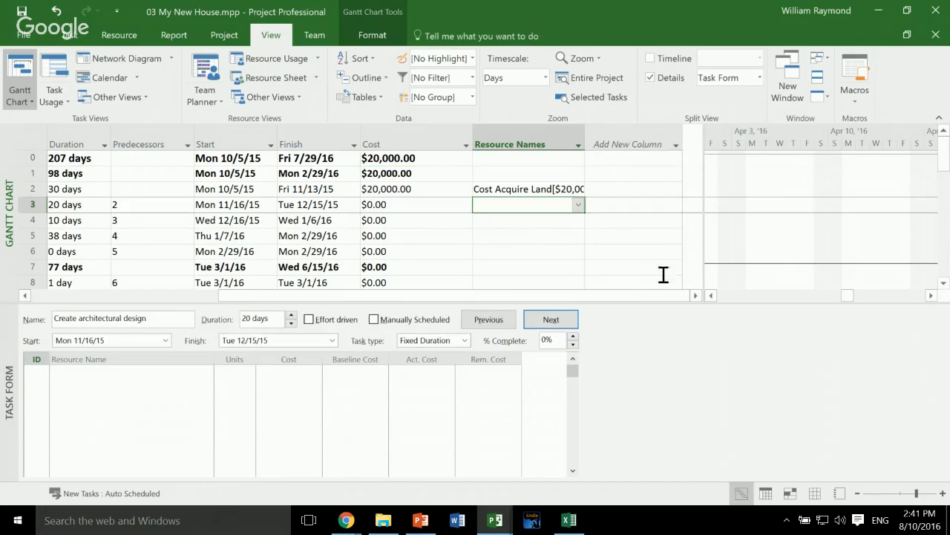
pyautogui.press('F6')
pyautogui.press('Right')
pyautogui.hotkey('alt', 'Down')
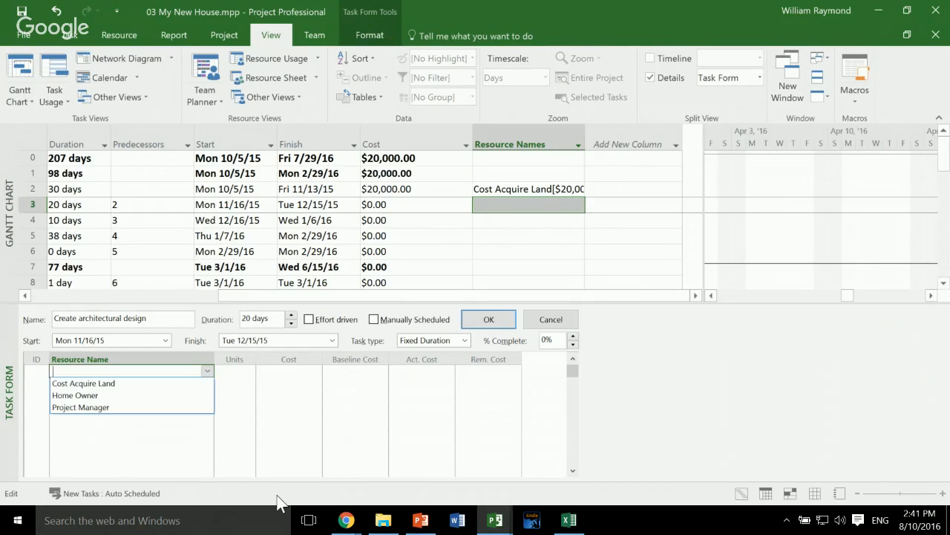
pyautogui.press('Down')
pyautogui.press('Down')
pyautogui.press('Down')
pyautogui.press('Return')
pyautogui.press('Return')
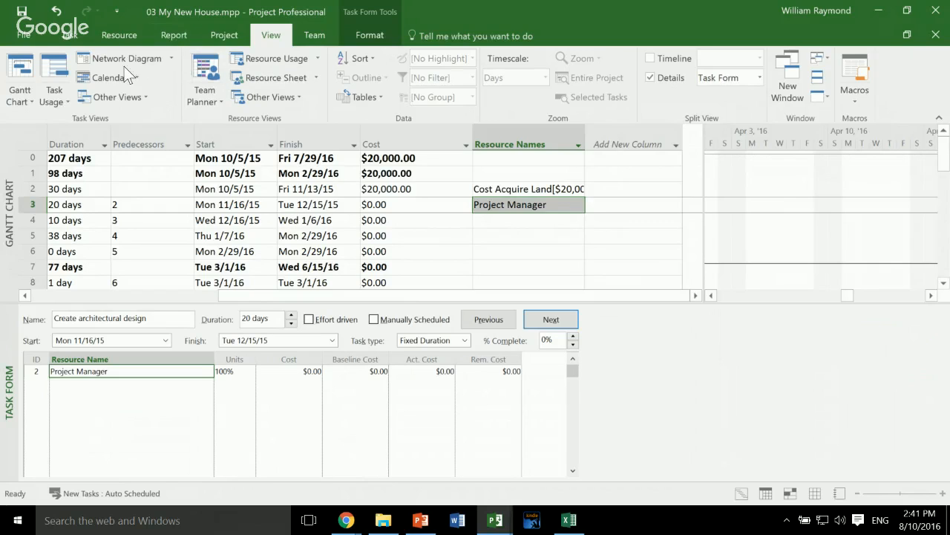
# - In the Resource Sheet, set the Project Manager's overtime rate to 0 and standard rate to $150/hr, and return to the Task Form
pyautogui.click(271, 77)
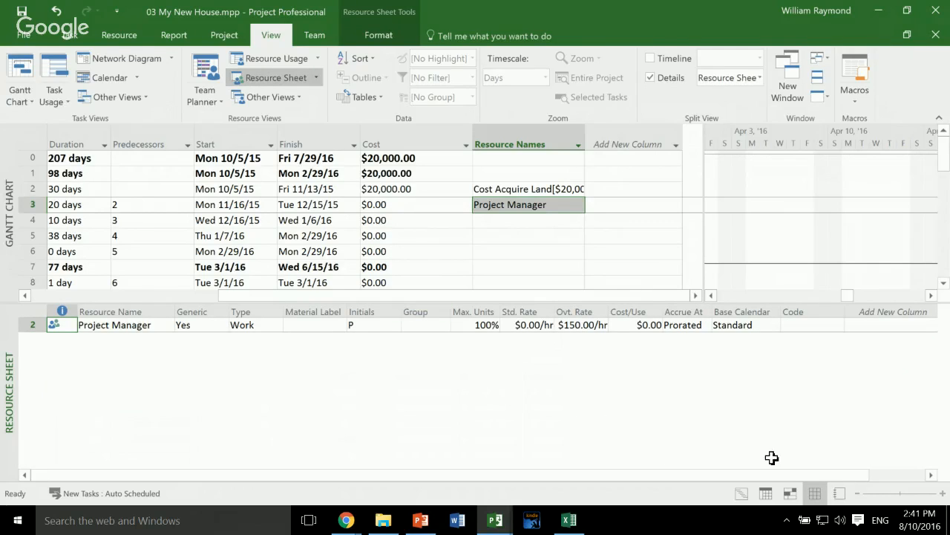
pyautogui.click(581, 324)
pyautogui.write('0')
pyautogui.press('Left')
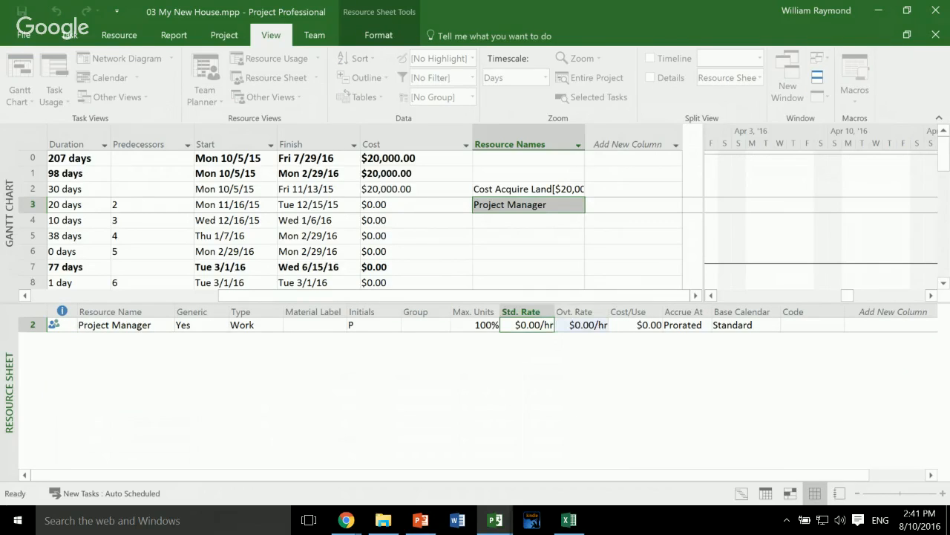
pyautogui.write('150')
pyautogui.press('Return')
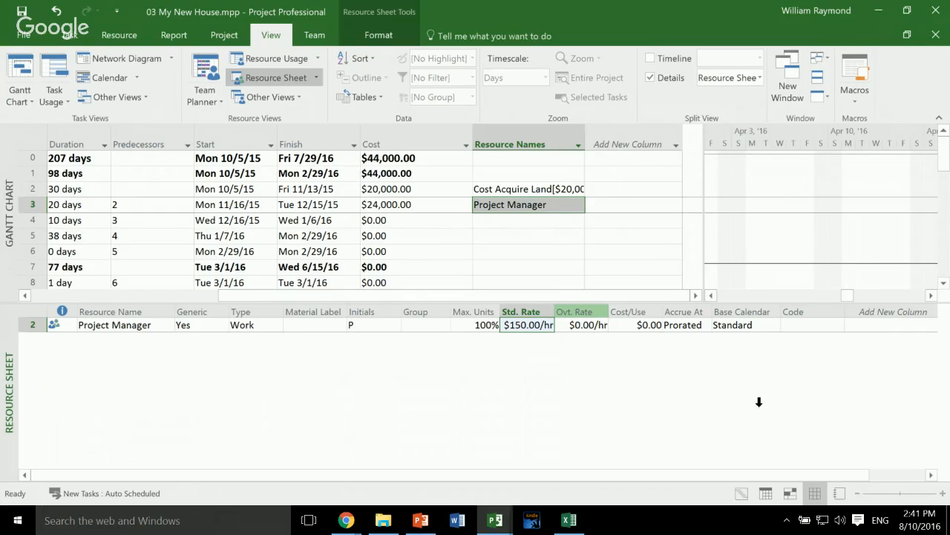
pyautogui.doubleClick(798, 303)
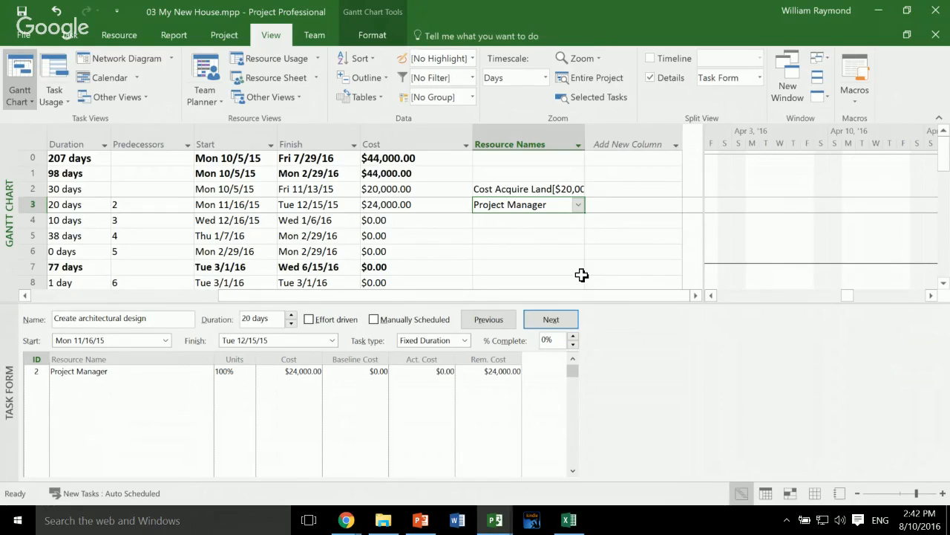
# - Try setting the Project Manager's units to 50% on the Create architectural design task and undo the change
pyautogui.press('Left')
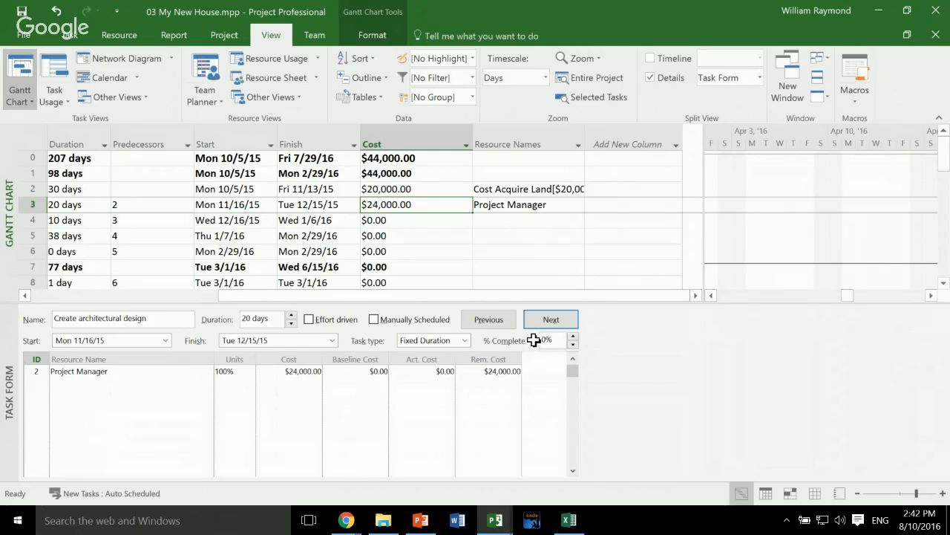
pyautogui.hotkey('ctrl', 'Up')
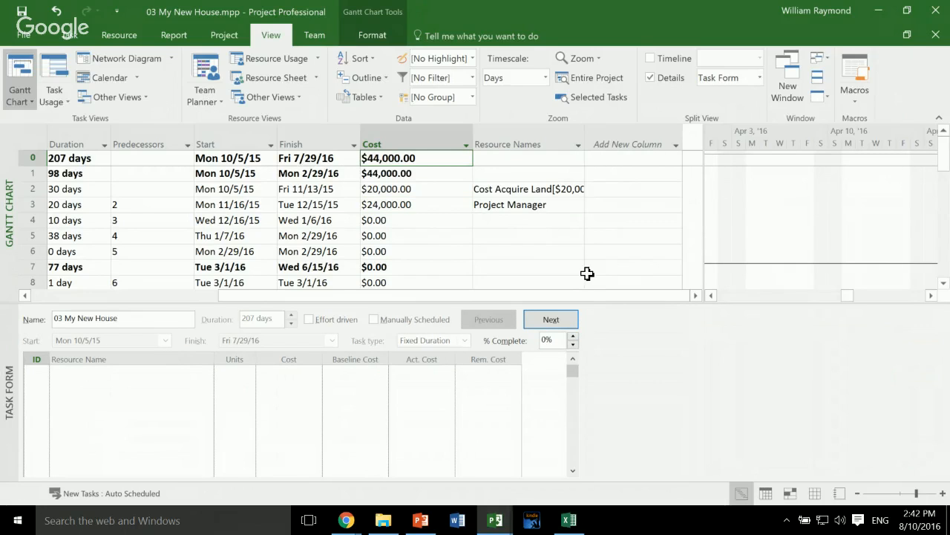
pyautogui.press('Down')
pyautogui.press('Down')
pyautogui.press('Down')
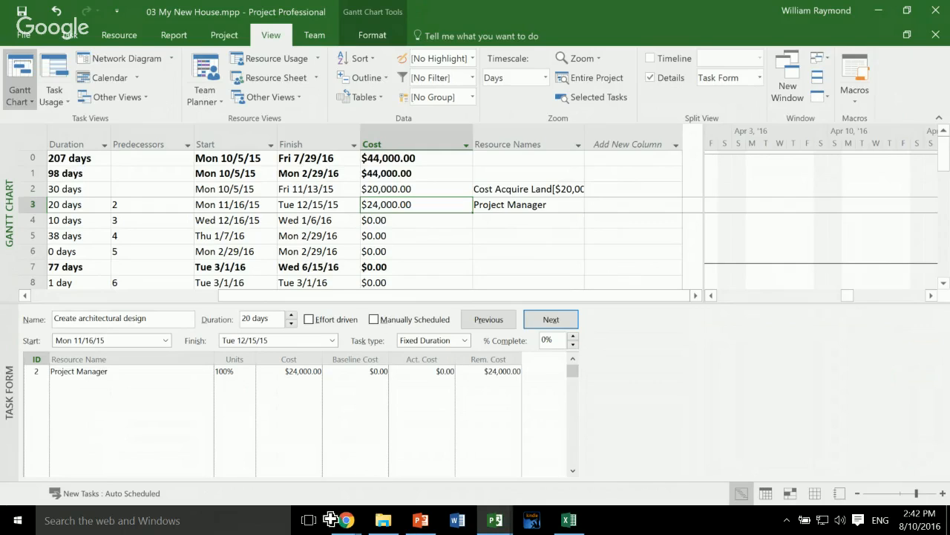
pyautogui.click(232, 371)
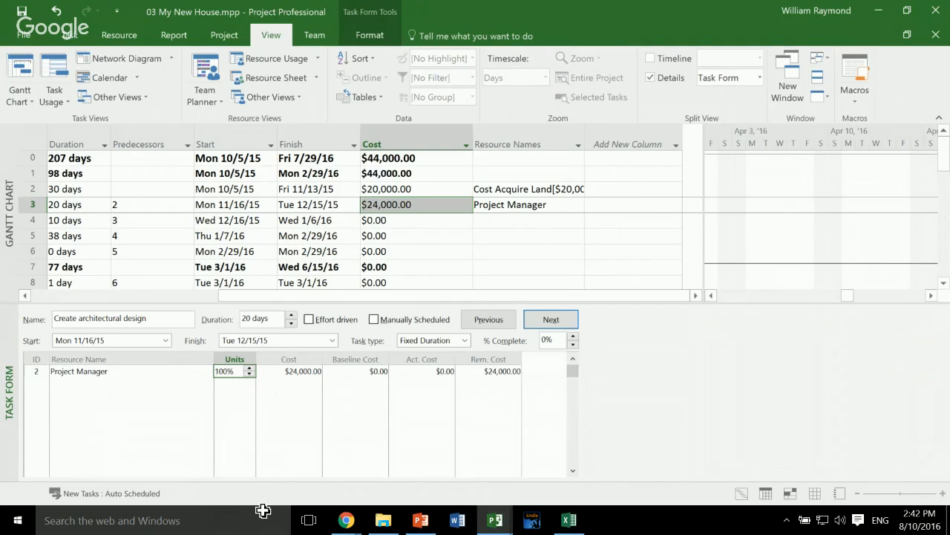
pyautogui.write('50')
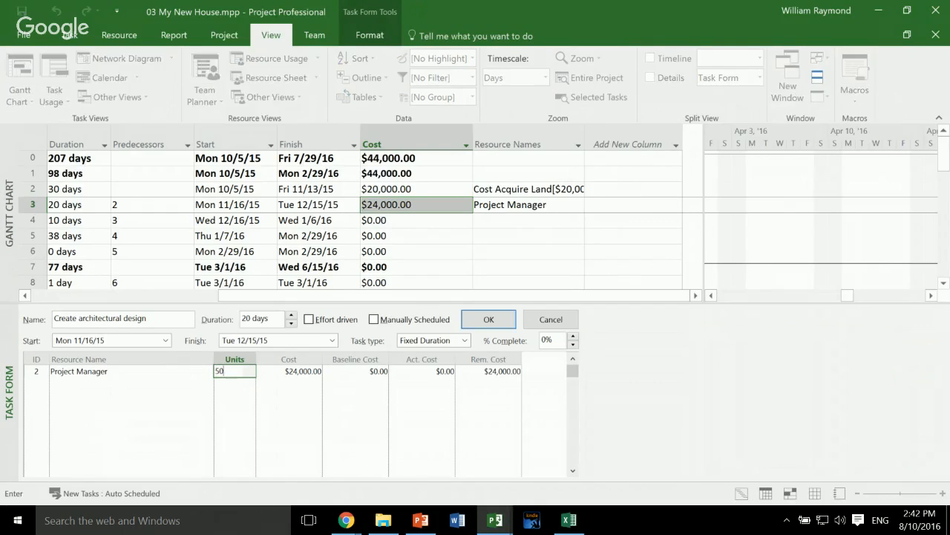
pyautogui.press('Return')
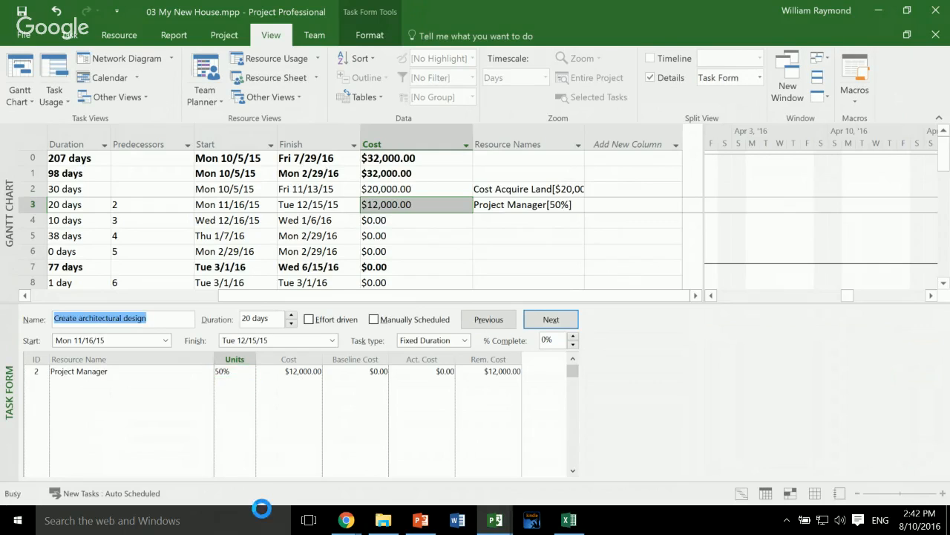
pyautogui.hotkey('ctrl', 'z')
# - Display the Task Form's work details and set the Project Manager's work on Create architectural design to 80 hours
pyautogui.rightClick(816, 391)
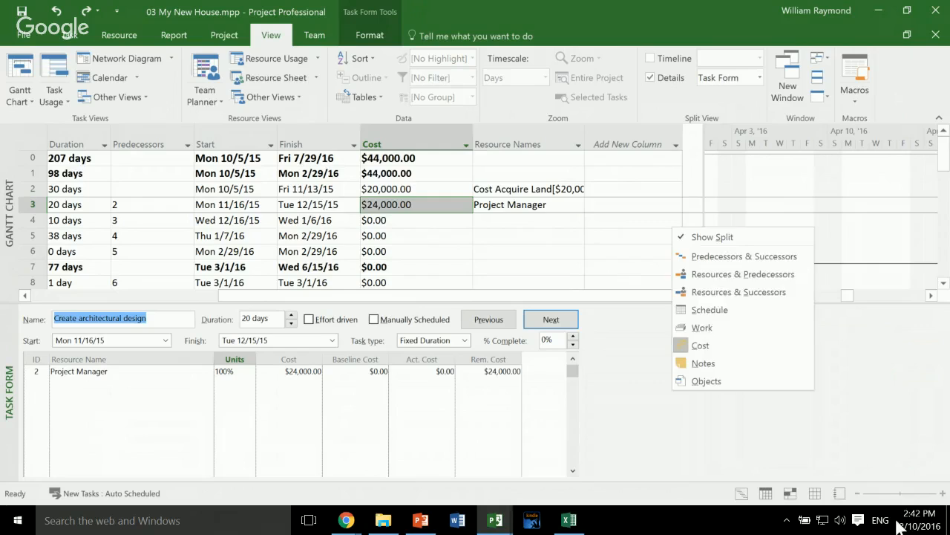
pyautogui.press('Return')
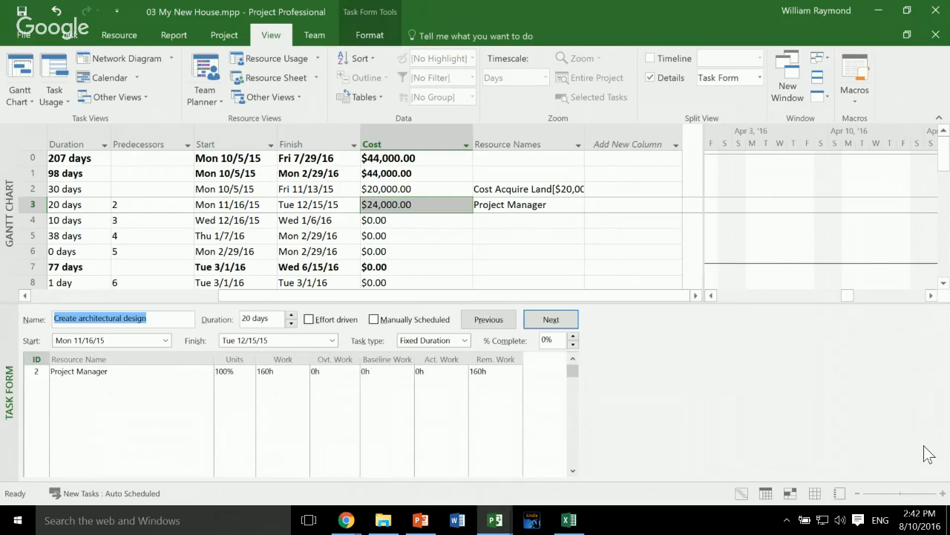
pyautogui.click(281, 371)
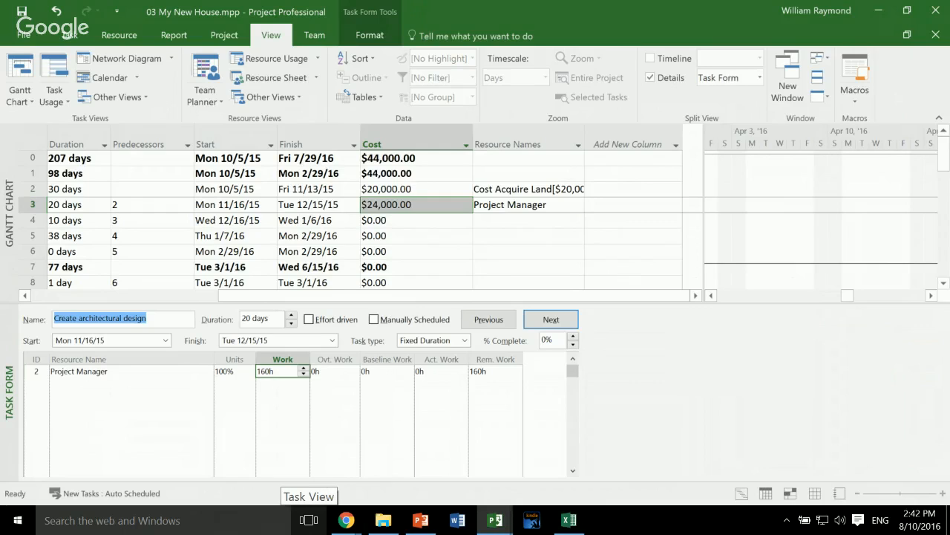
pyautogui.write('80')
pyautogui.press('Return')
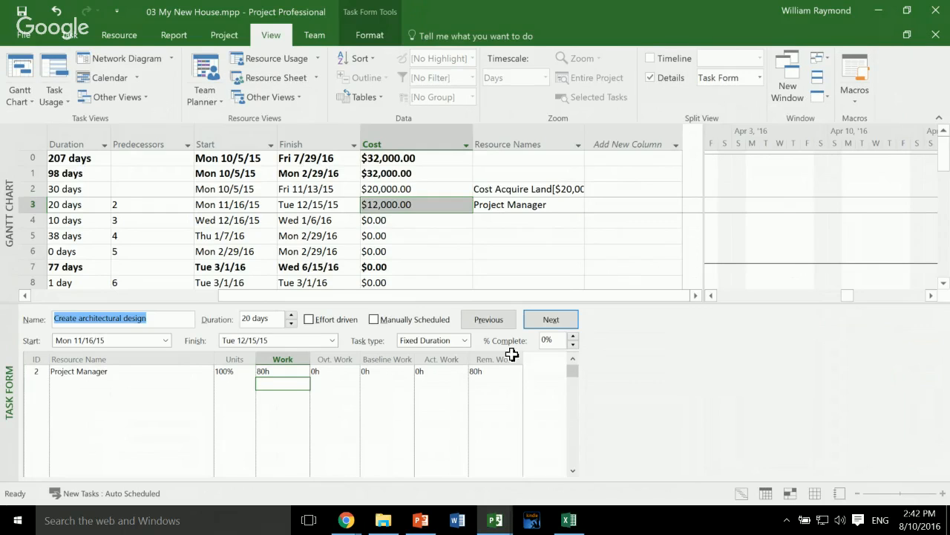
pyautogui.click(571, 274)
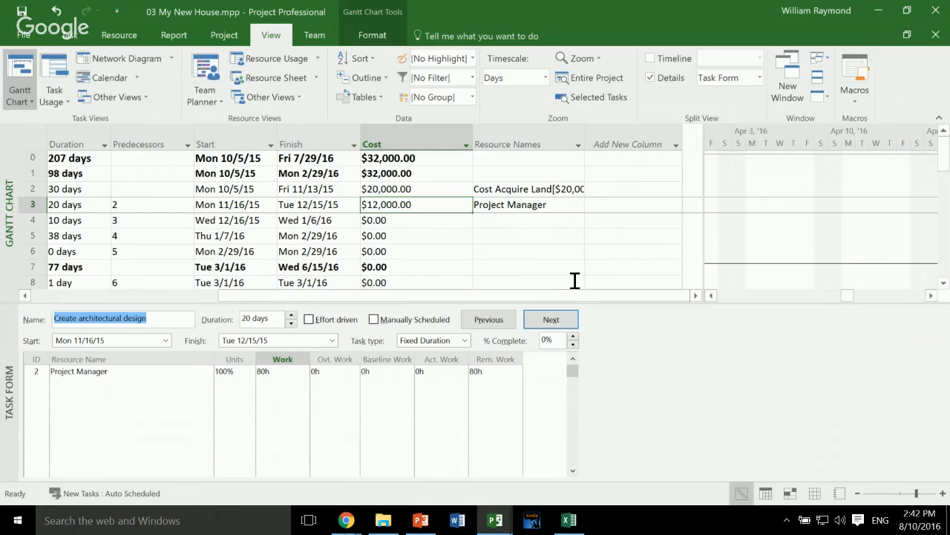
pyautogui.press('Up')
pyautogui.press('Up')
pyautogui.press('Up')
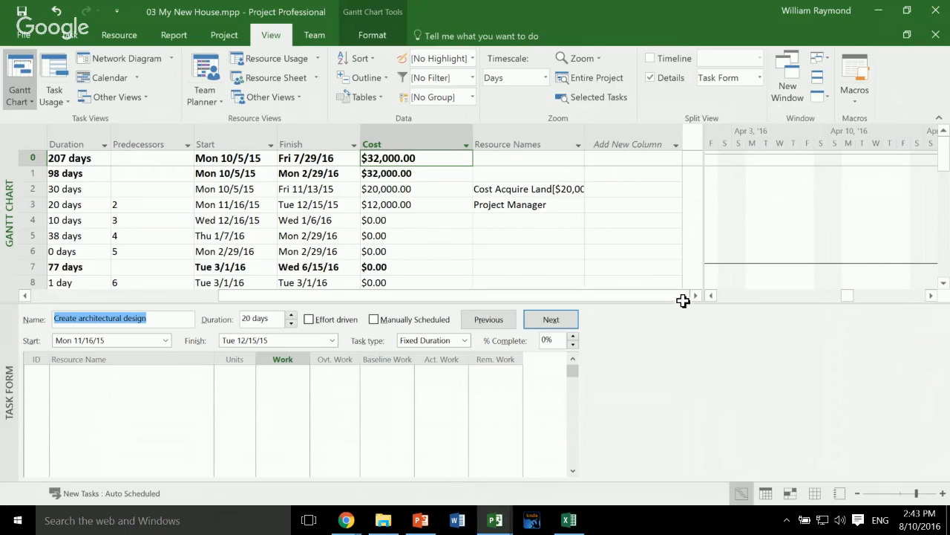
# - Assign the Home Owner to the Acquire loan task in the Task Form
pyautogui.press('Right')
pyautogui.press('Down')
pyautogui.press('Down')
pyautogui.press('Down')
pyautogui.press('Down')
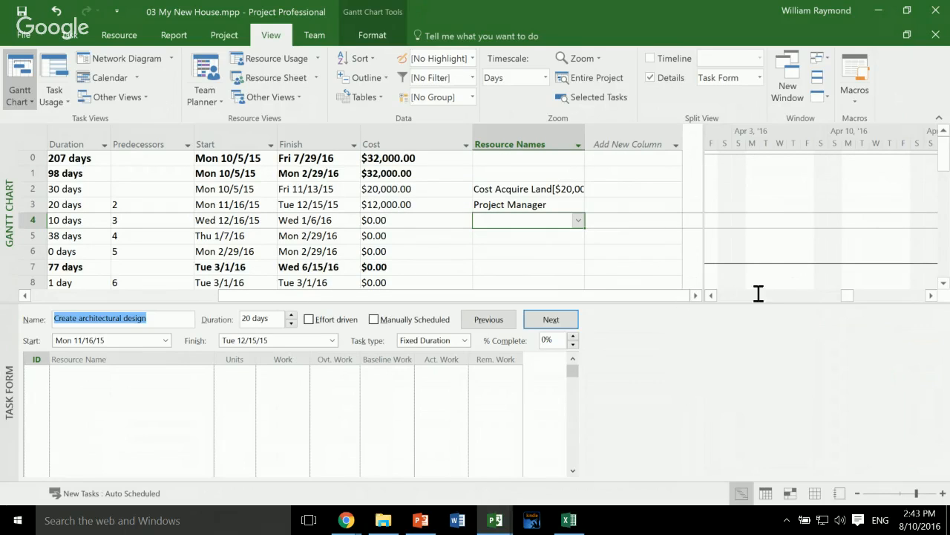
pyautogui.press('F6')
pyautogui.click(207, 371)
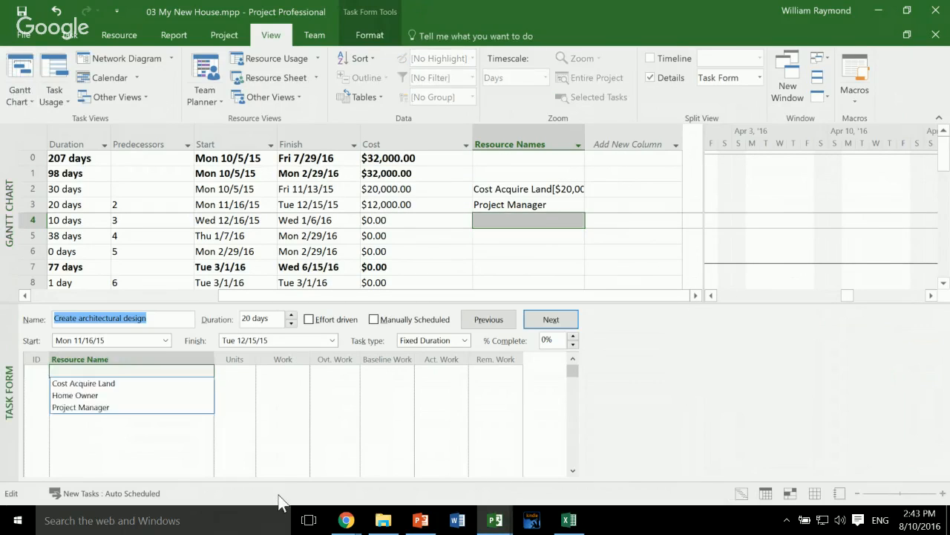
pyautogui.click(154, 395)
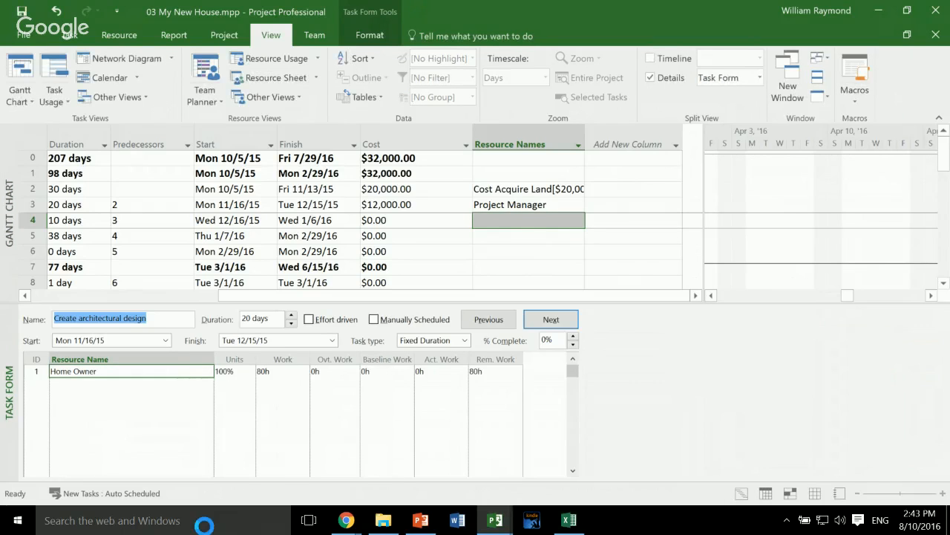
# - Set the Home Owner's work on the Acquire loan task to 8 hours and return to the task table
pyautogui.press('Right')
pyautogui.press('Right')
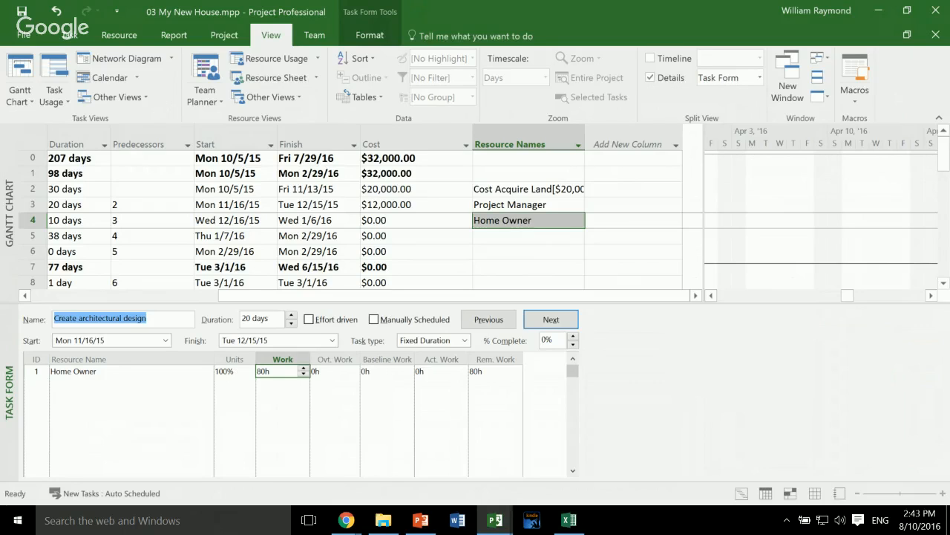
pyautogui.write('8h')
pyautogui.press('Return')
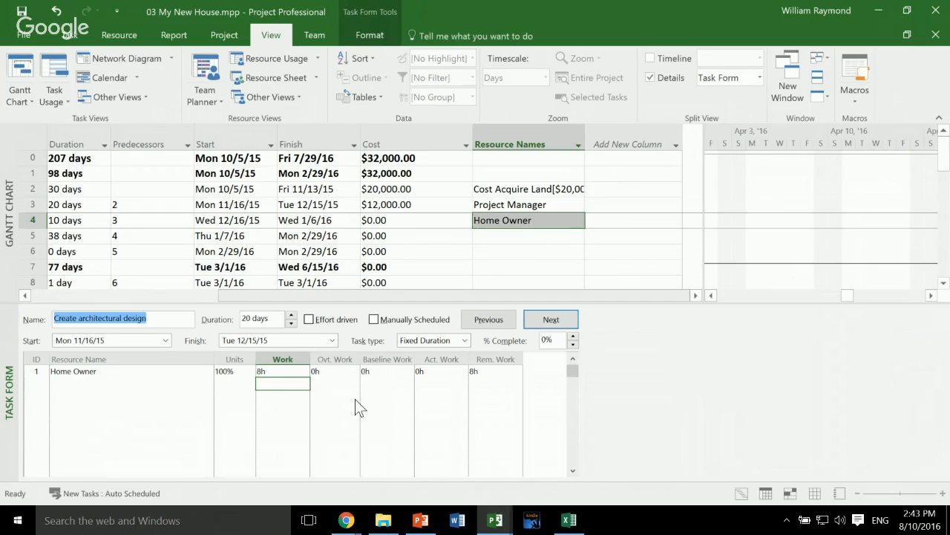
pyautogui.press('F6')
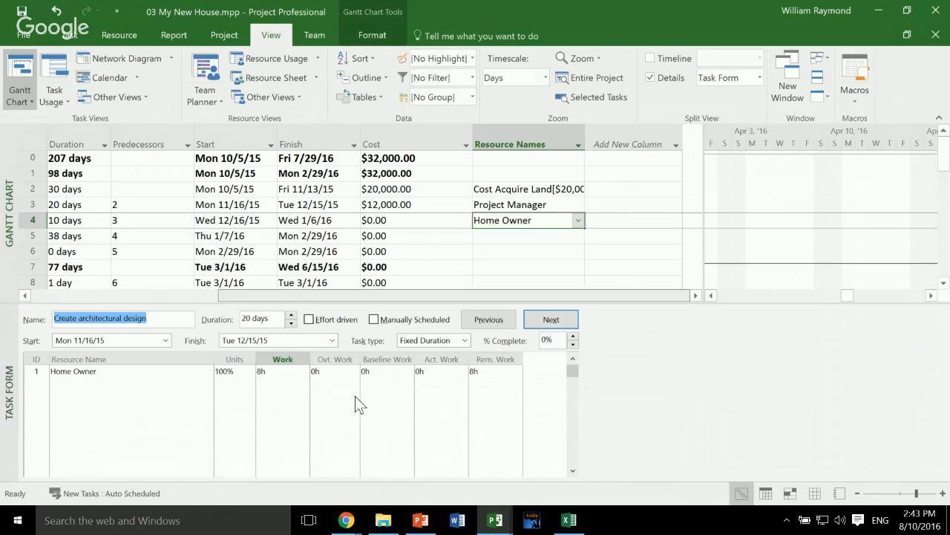
# - Set a baseline for the My New House project schedule
pyautogui.hscroll(-3, 355, 395)
pyautogui.hscroll(-2, 337, 392)
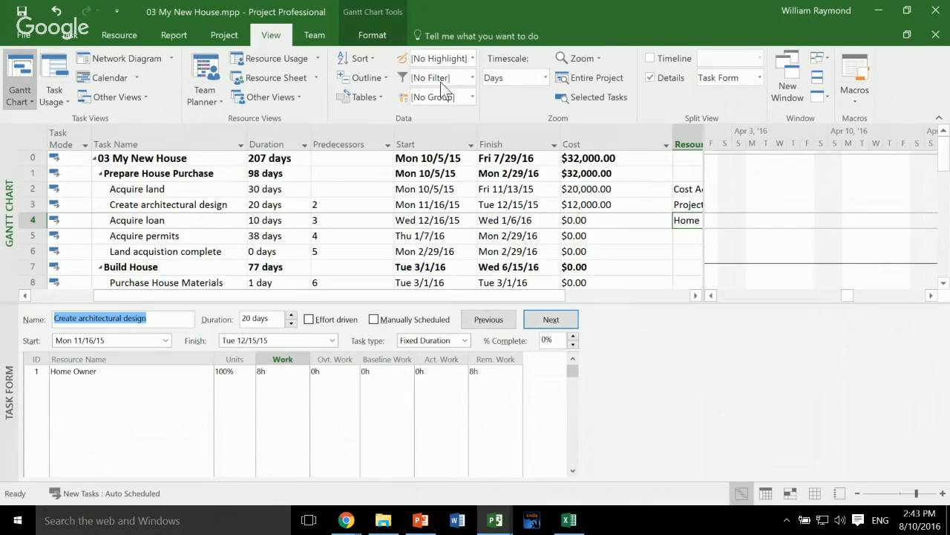
pyautogui.click(224, 35)
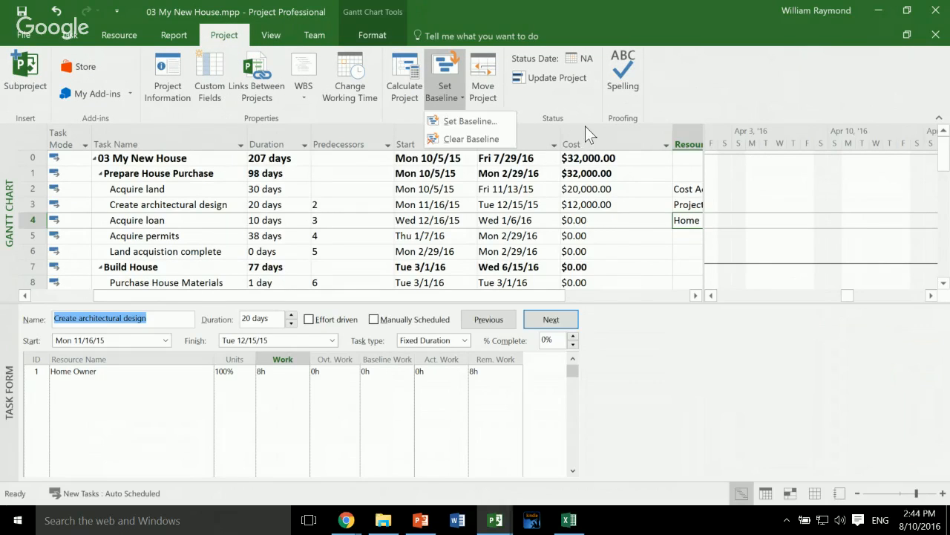
pyautogui.press('Down')
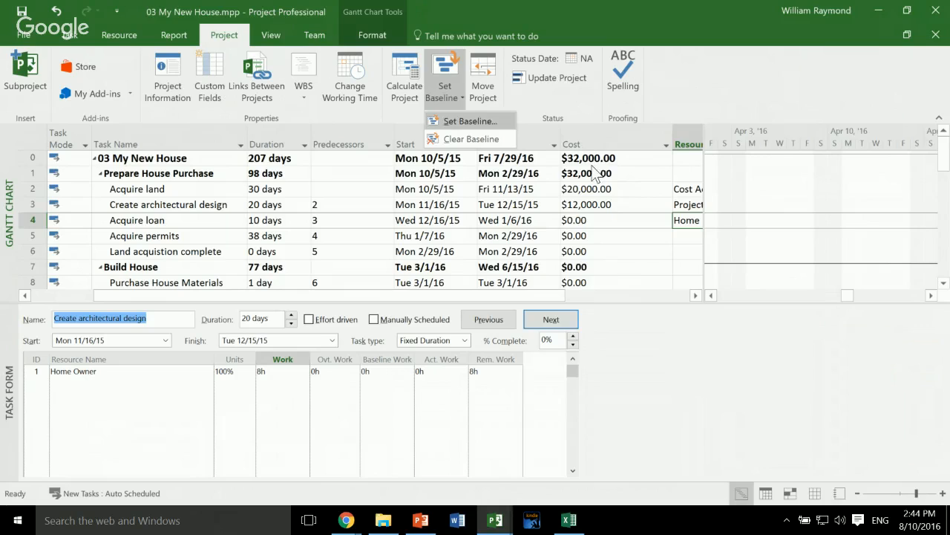
pyautogui.press('Return')
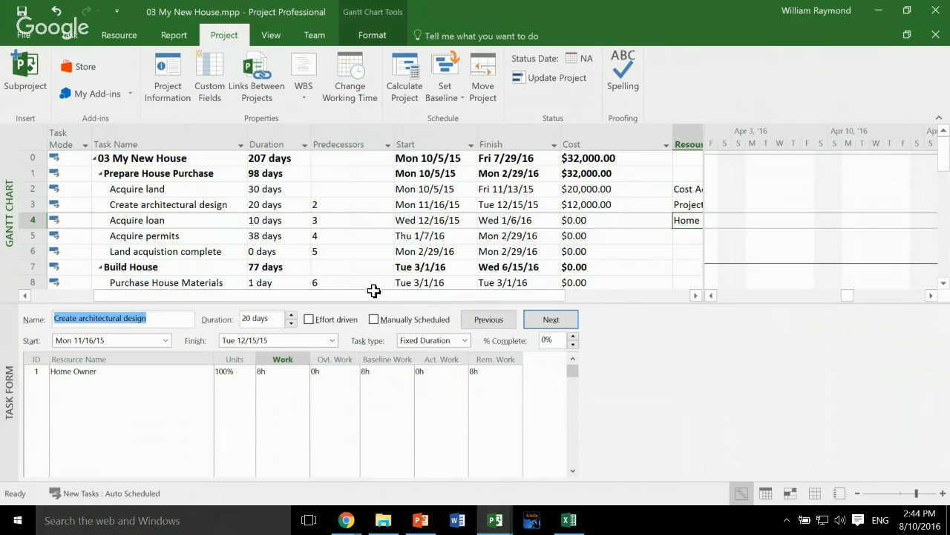
# - Insert a Baseline Duration column before the Duration column in the task table
pyautogui.rightClick(264, 144)
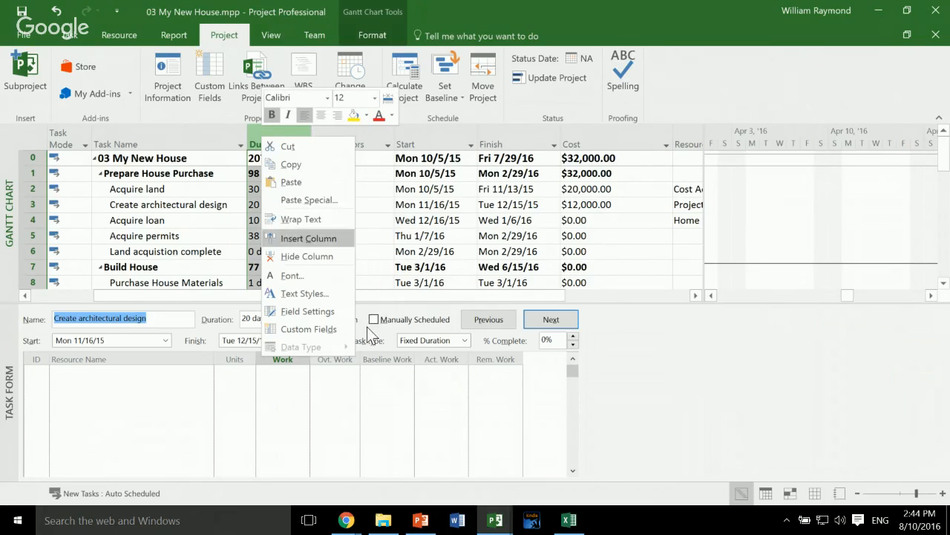
pyautogui.click(307, 237)
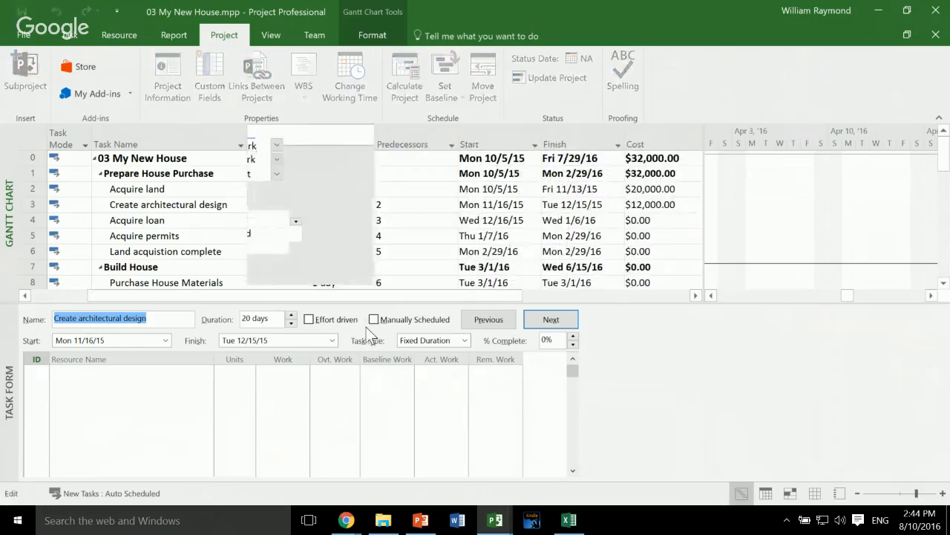
pyautogui.write('work')
pyautogui.press('Return')
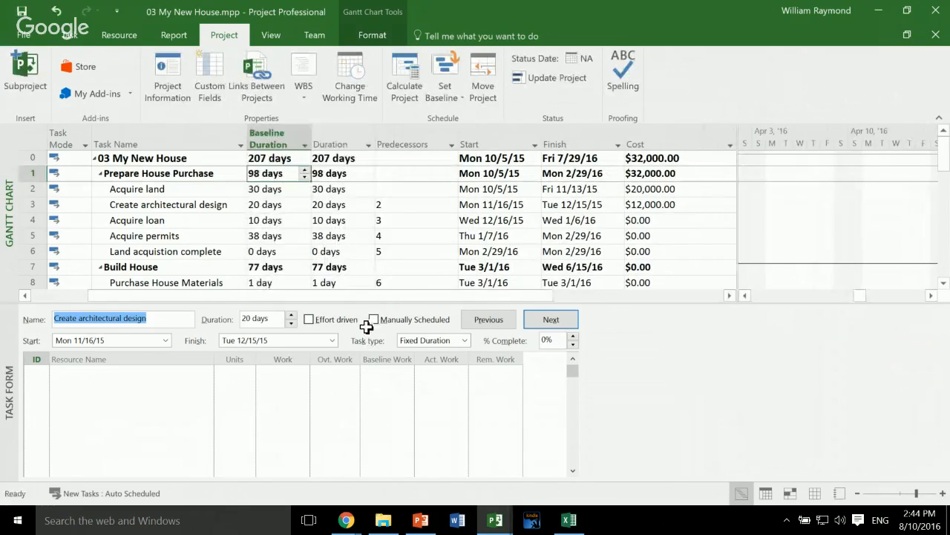
# - Try a 32-day duration on the Acquire land task to compare it with the baseline, and undo the change
pyautogui.press('Down')
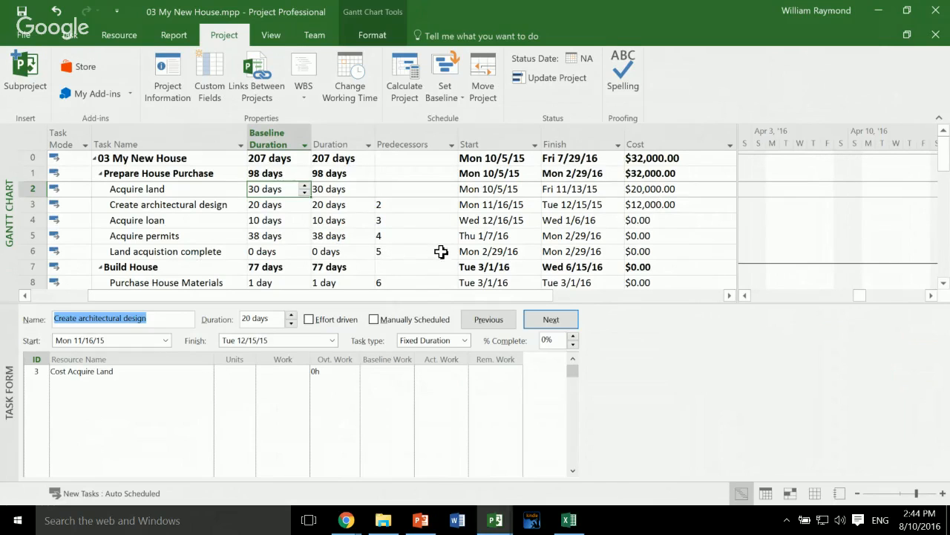
pyautogui.press('Right')
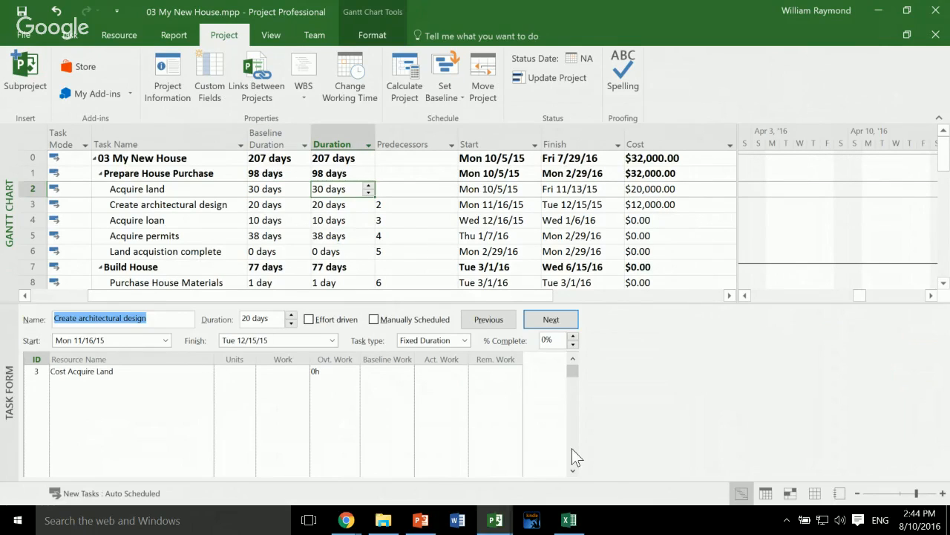
pyautogui.write('32')
pyautogui.press('Return')
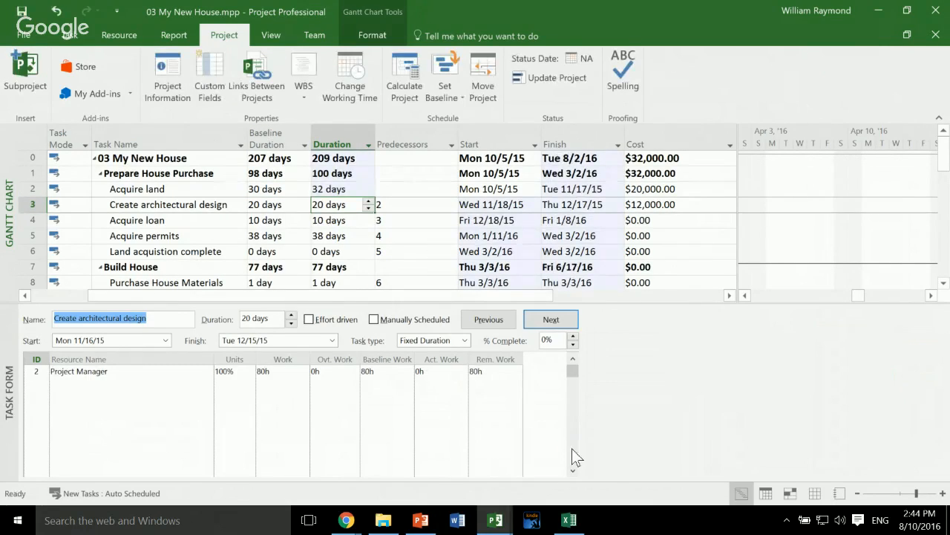
pyautogui.press('Up')
pyautogui.press('Left')
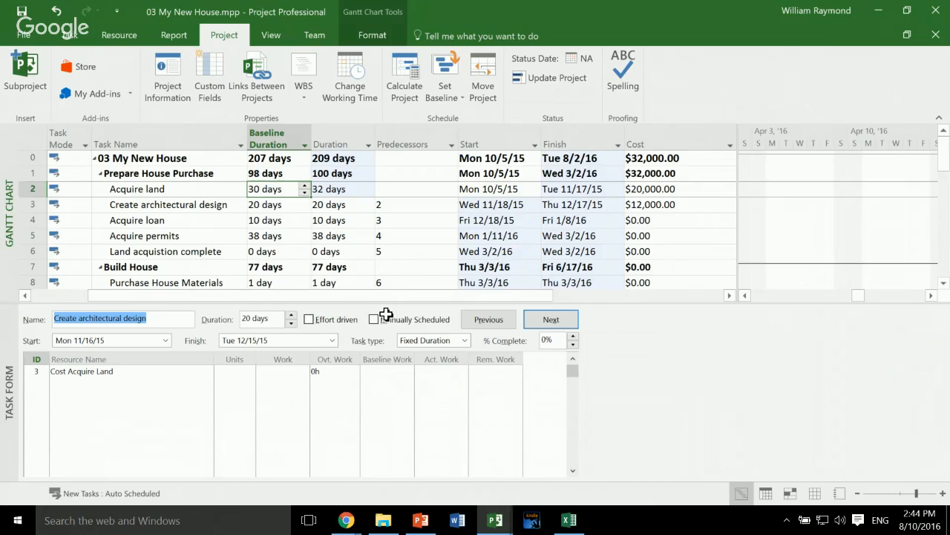
pyautogui.hotkey('ctrl', 'z')
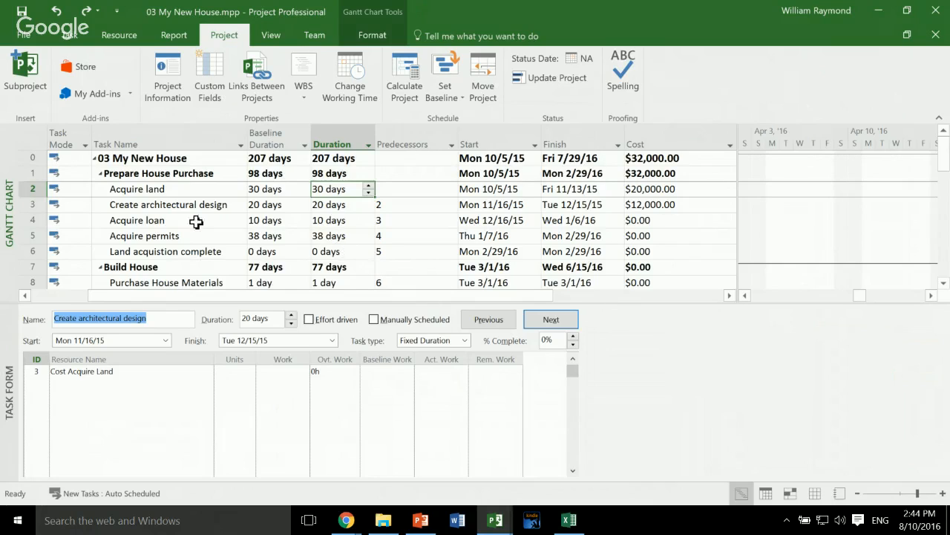
pyautogui.click(69, 35)
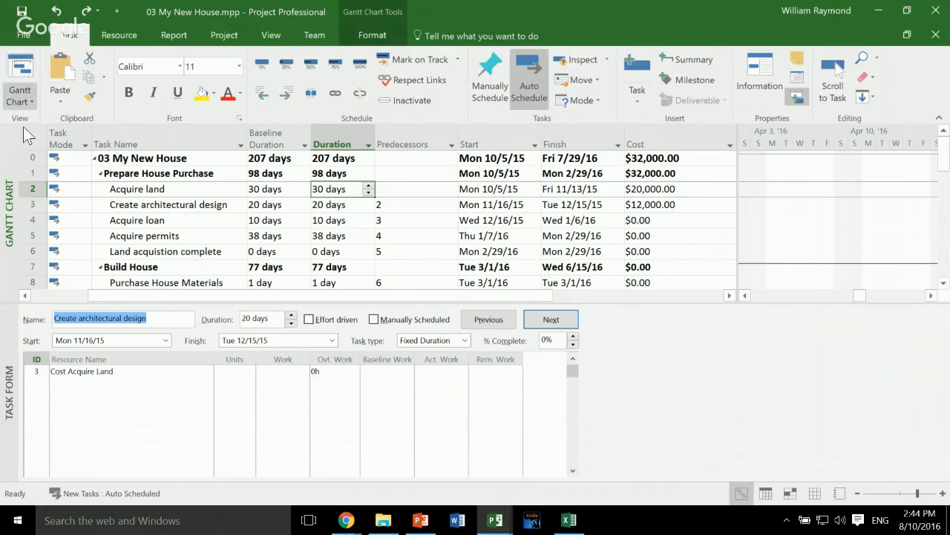
pyautogui.click(20, 98)
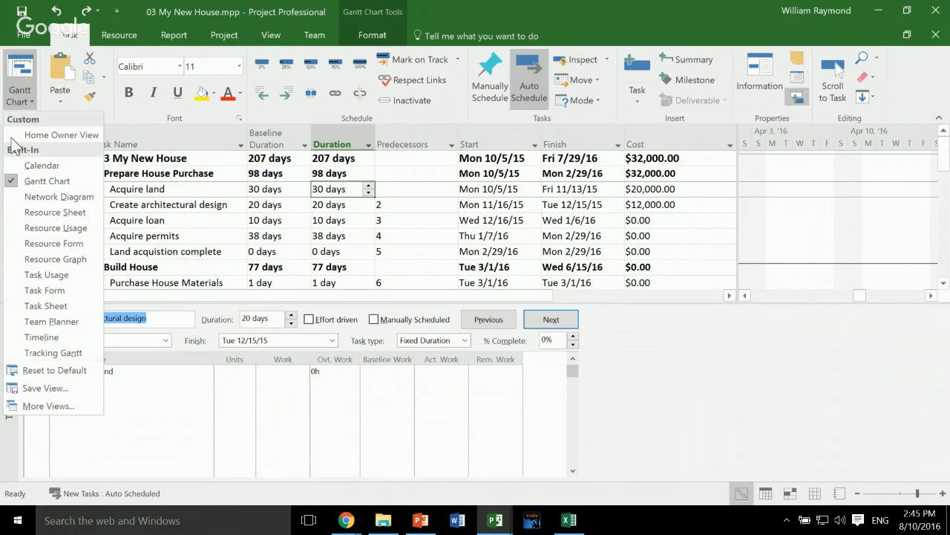
pyautogui.press('Escape')
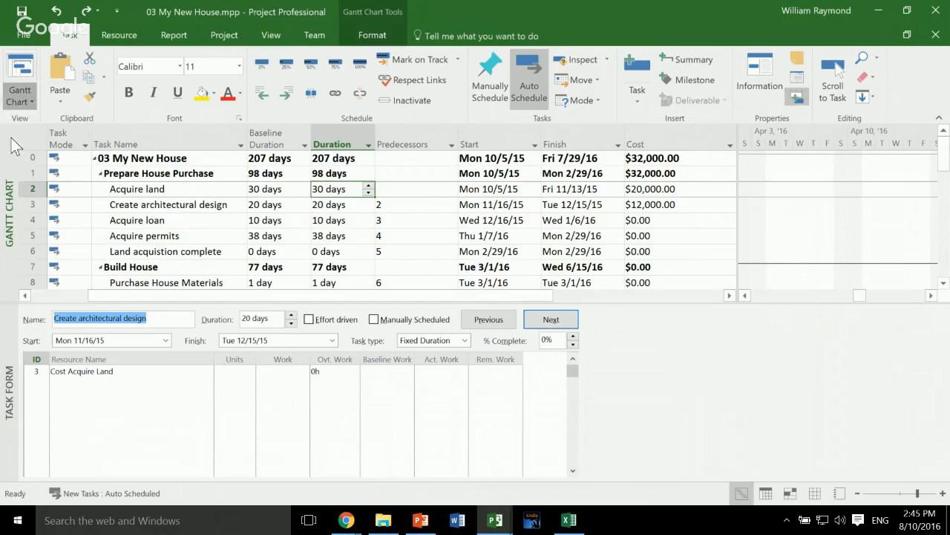
pyautogui.rightClick(165, 142)
pyautogui.click(223, 241)
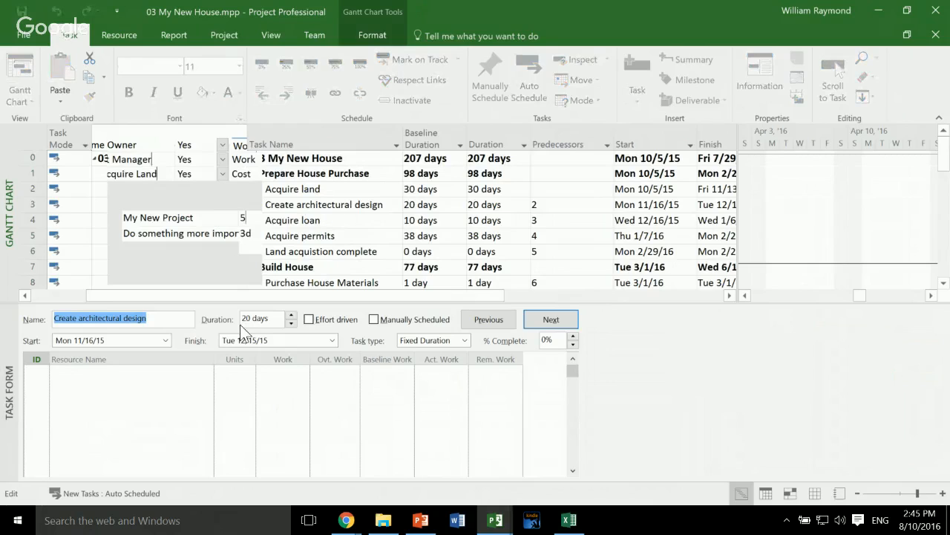
pyautogui.write('%com')
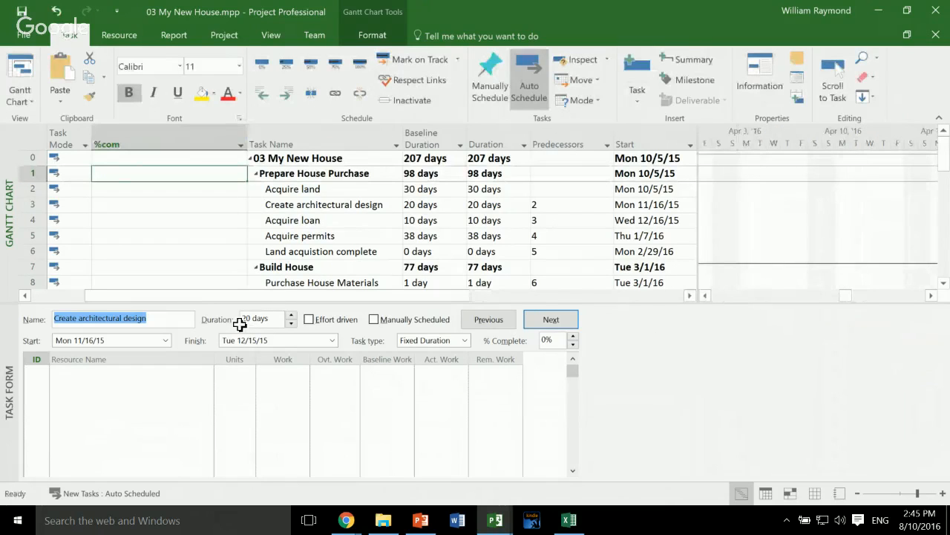
pyautogui.hotkey('ctrl', 'z')
# - Insert a % Complete column before the Task Name column in the task table
pyautogui.rightClick(229, 190)
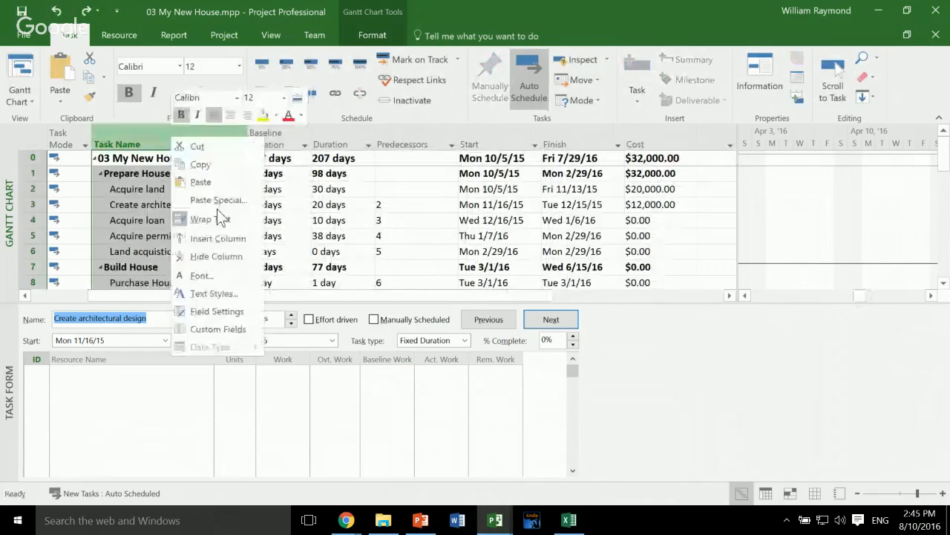
pyautogui.click(223, 237)
pyautogui.write('% Complete')
pyautogui.press('Return')
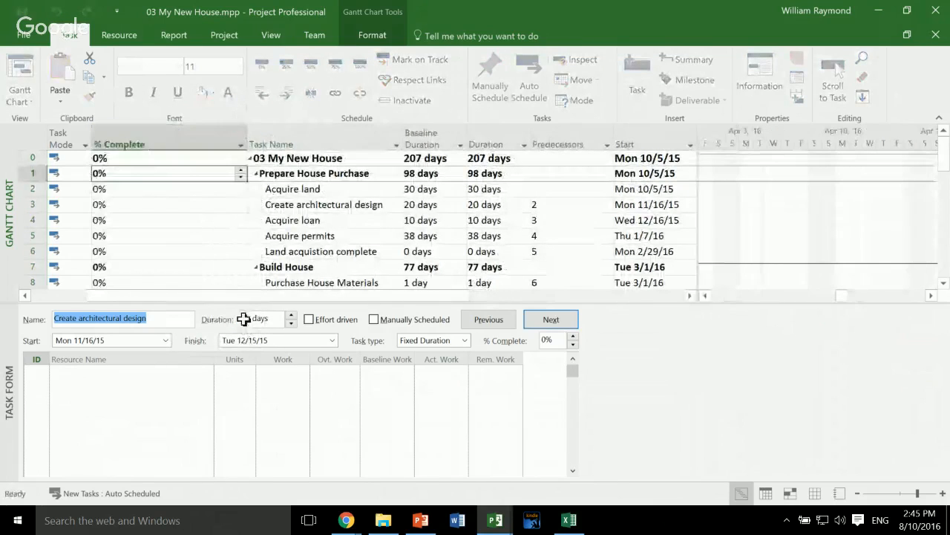
pyautogui.hscroll(2, 222, 283)
pyautogui.hscroll(-2, 222, 283)
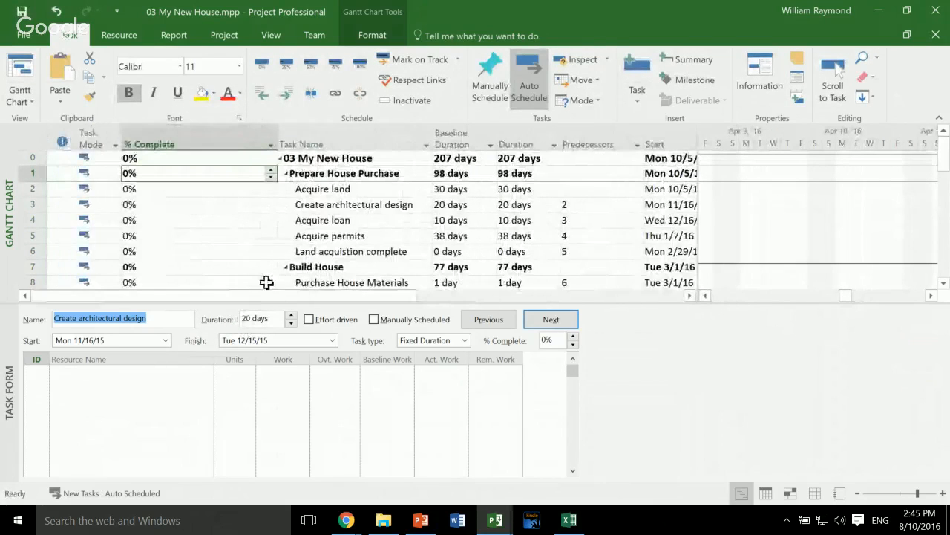
# - Set the Acquire land task to 100% complete
pyautogui.press('Up')
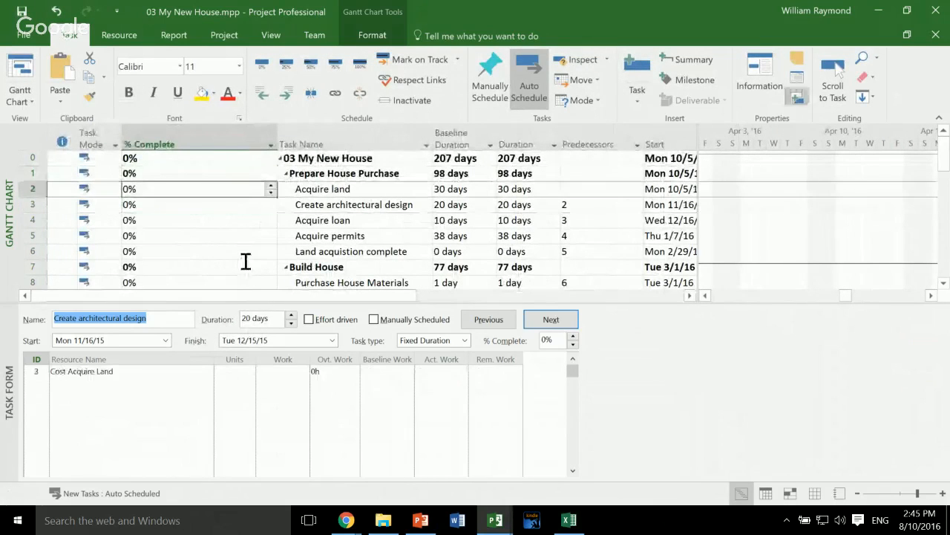
pyautogui.press('BackSpace')
pyautogui.write('100')
pyautogui.press('Return')
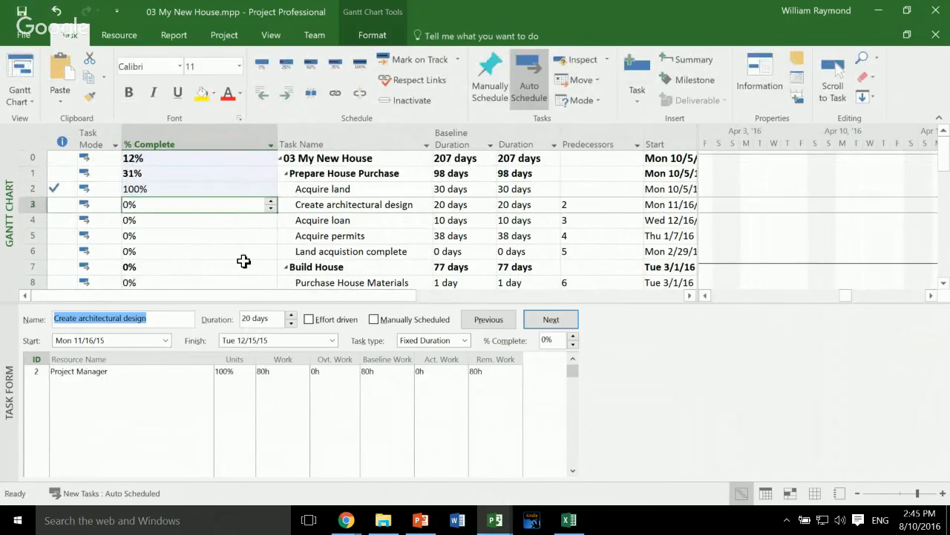
# - Set both the Create architectural design and Acquire loan tasks to 25% complete
pyautogui.press('BackSpace')
pyautogui.write('25')
pyautogui.press('Return')
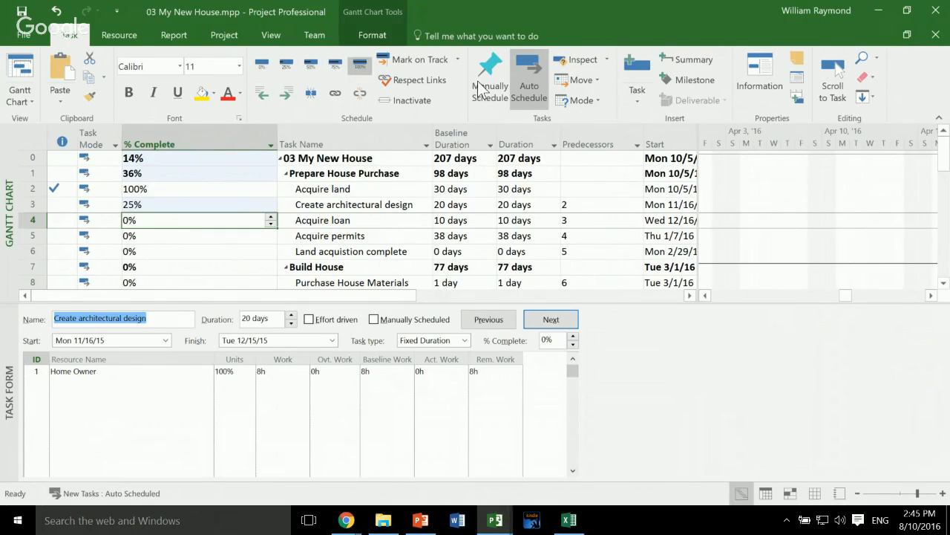
pyautogui.click(310, 65)
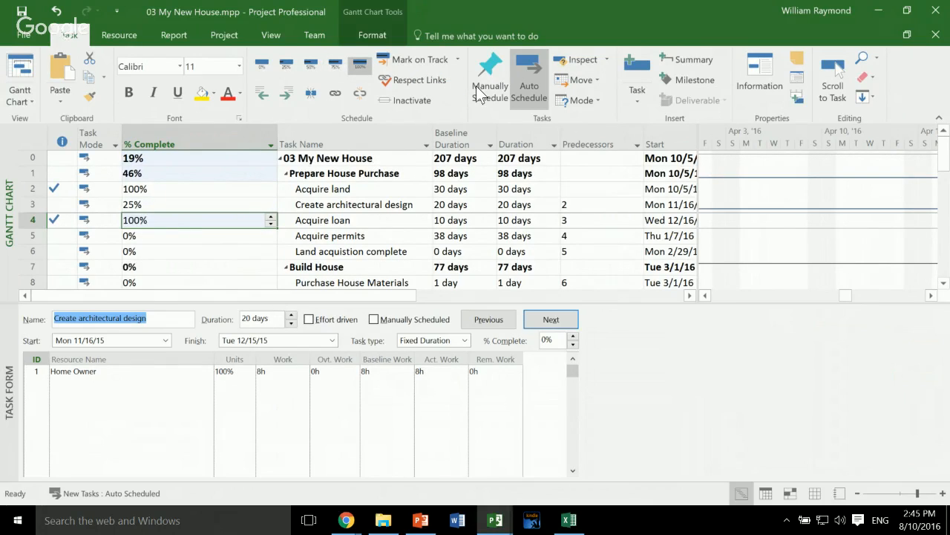
pyautogui.click(286, 66)
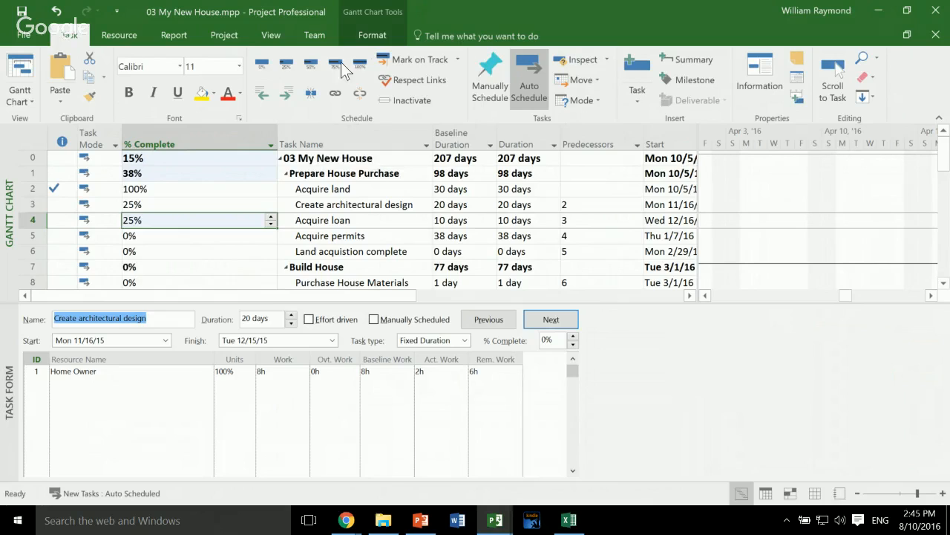
# - Try updating the entire project's work as complete through Wed 8/10/16, and undo the update
pyautogui.click(224, 35)
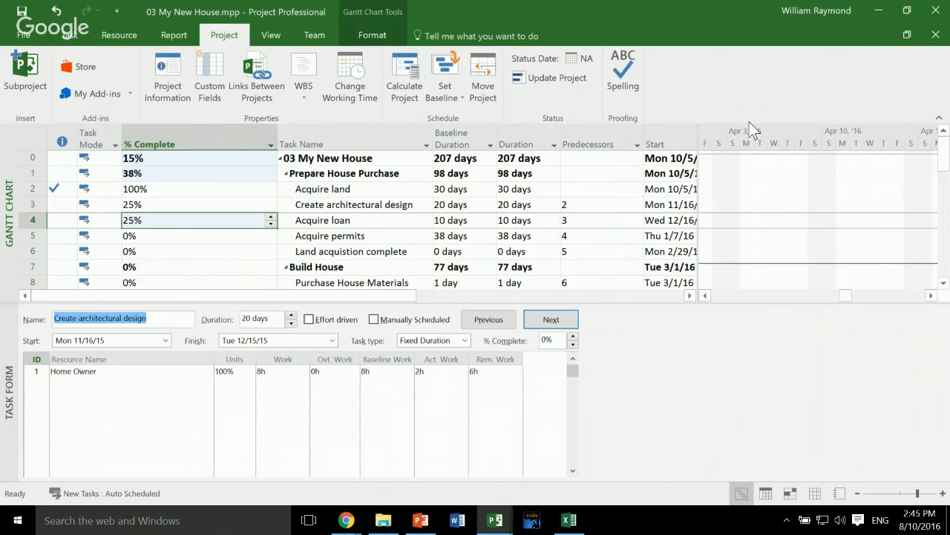
pyautogui.click(557, 77)
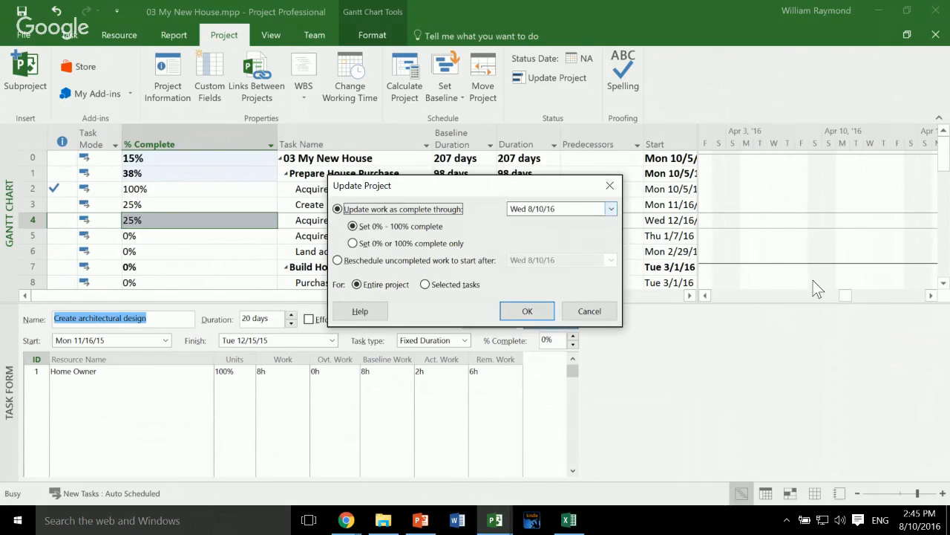
pyautogui.press('Return')
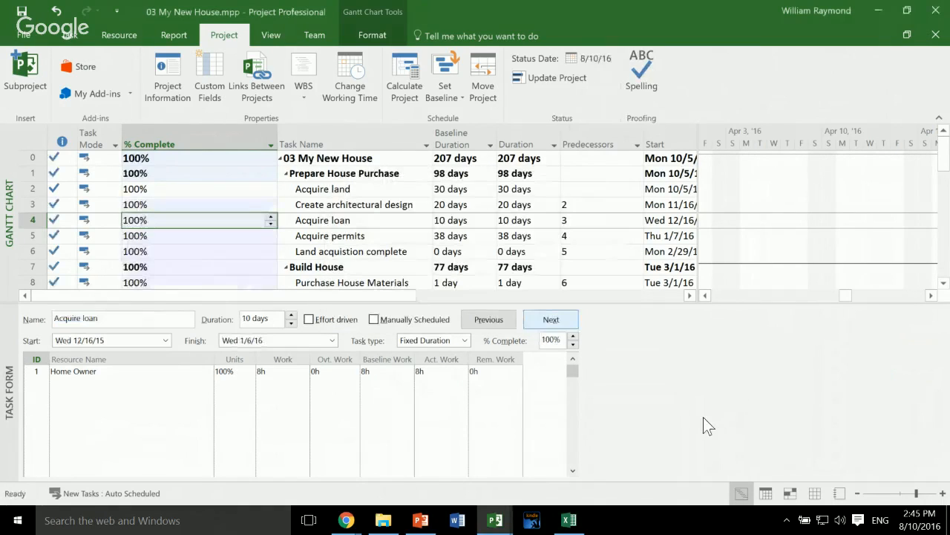
pyautogui.hotkey('ctrl', 'z')
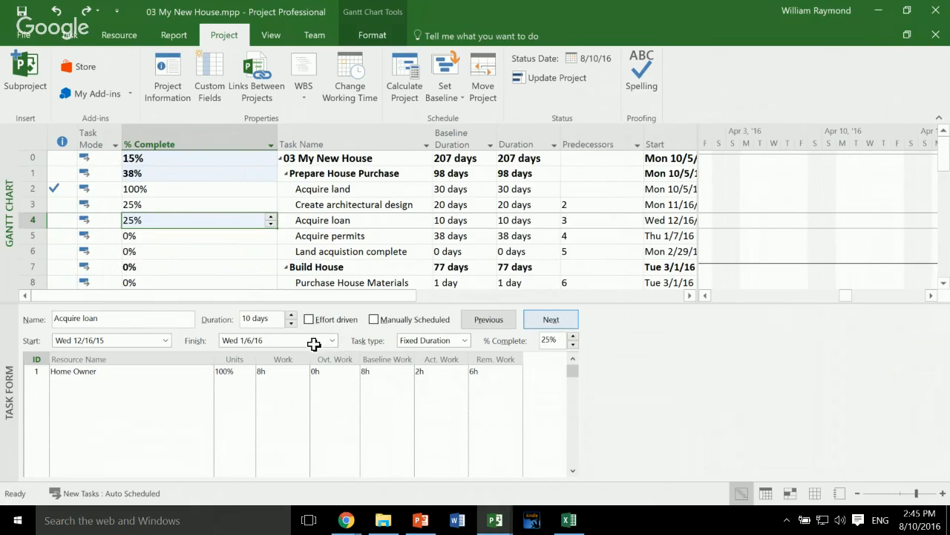
pyautogui.press('Down')
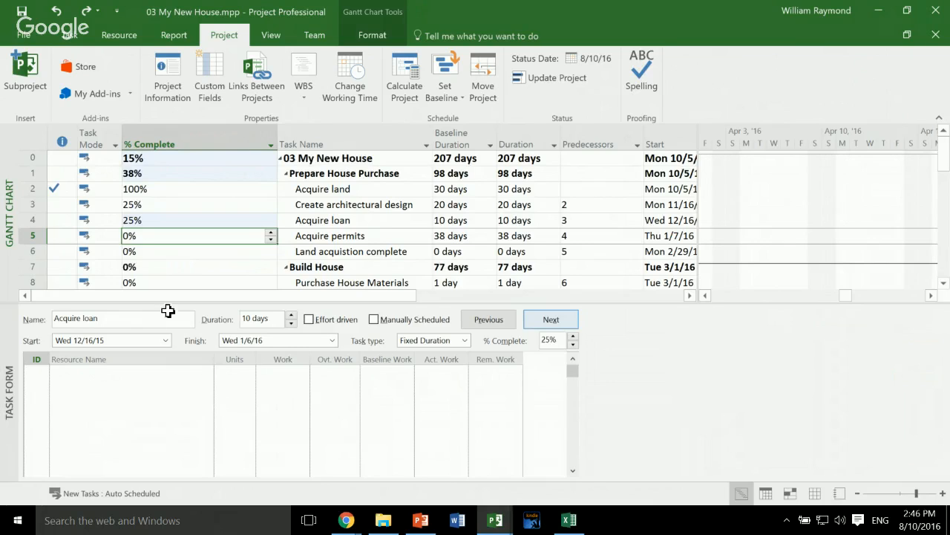
# - Open the 04 My New House.mpp project file from the Desktop folder and dismiss its scheduling notification
pyautogui.click(383, 519)
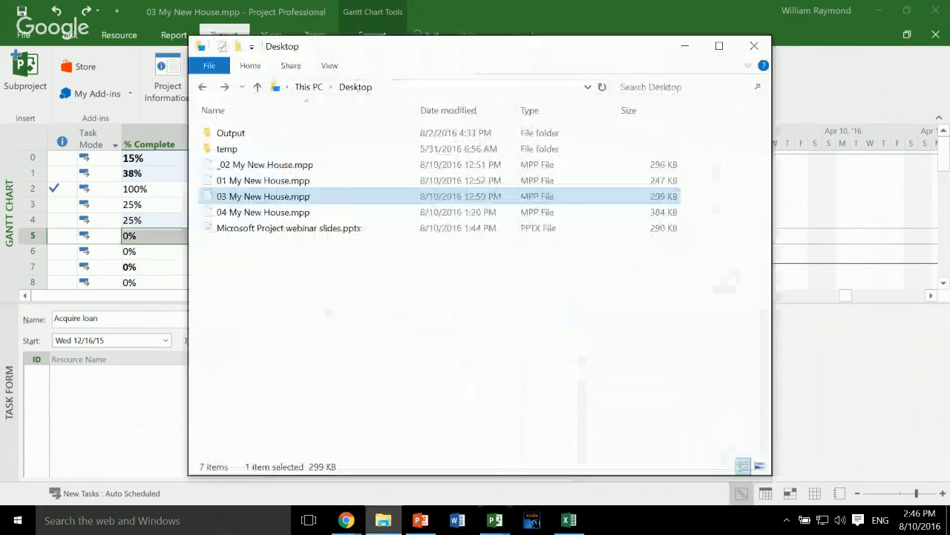
pyautogui.press('Down')
pyautogui.press('Return')
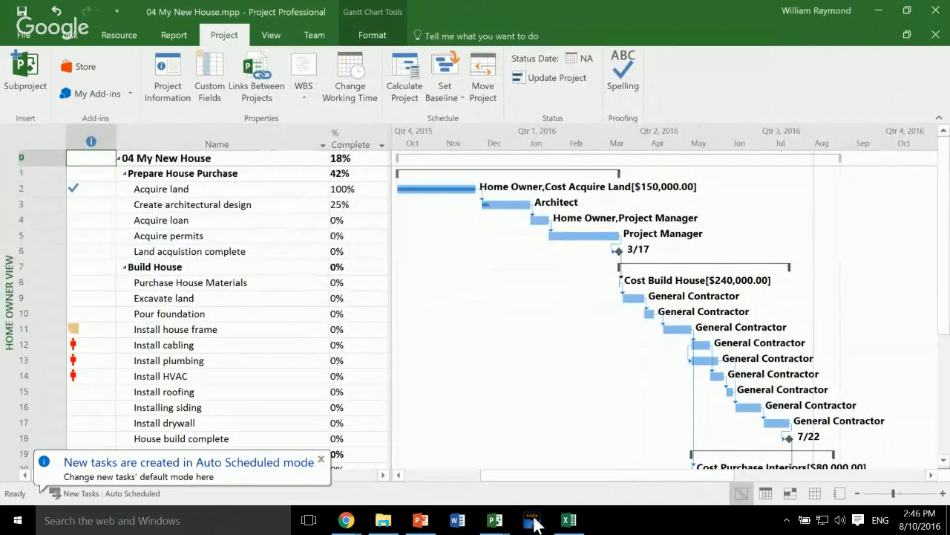
pyautogui.click(321, 458)
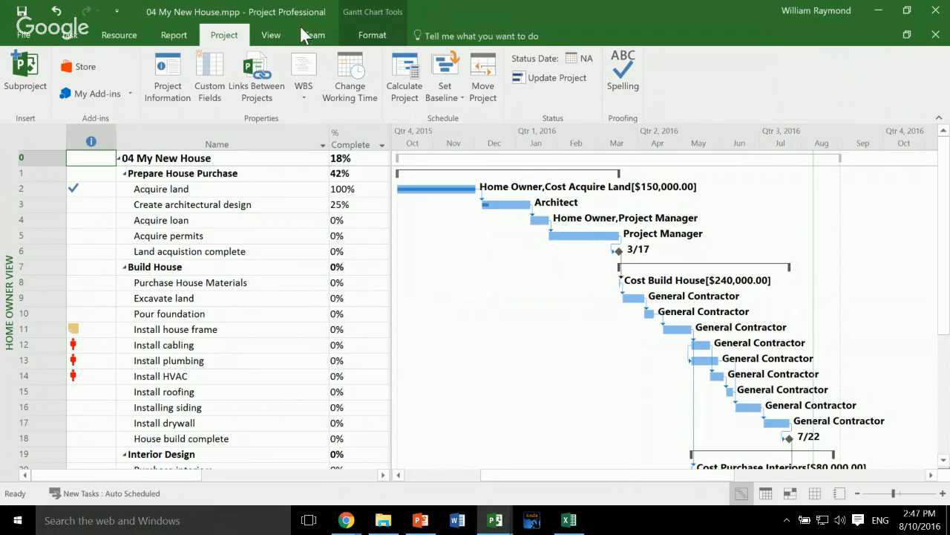
# - Examine the formula of the Pct Dur Var custom field among the task fields of type Number
pyautogui.click(210, 78)
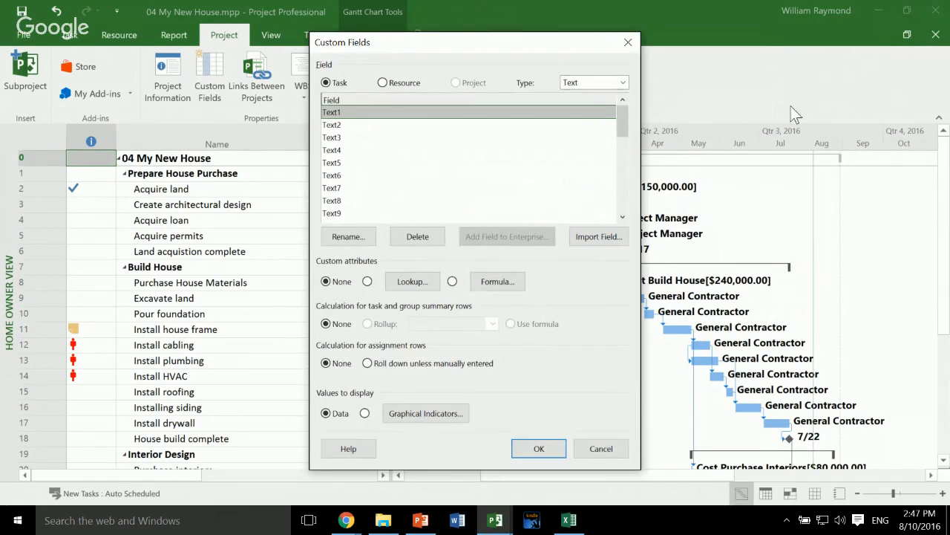
pyautogui.click(594, 82)
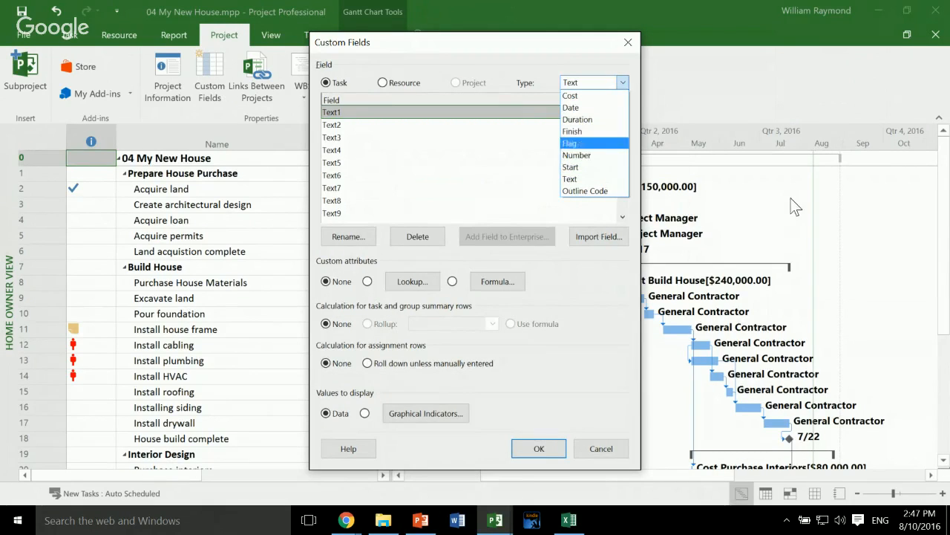
pyautogui.click(587, 154)
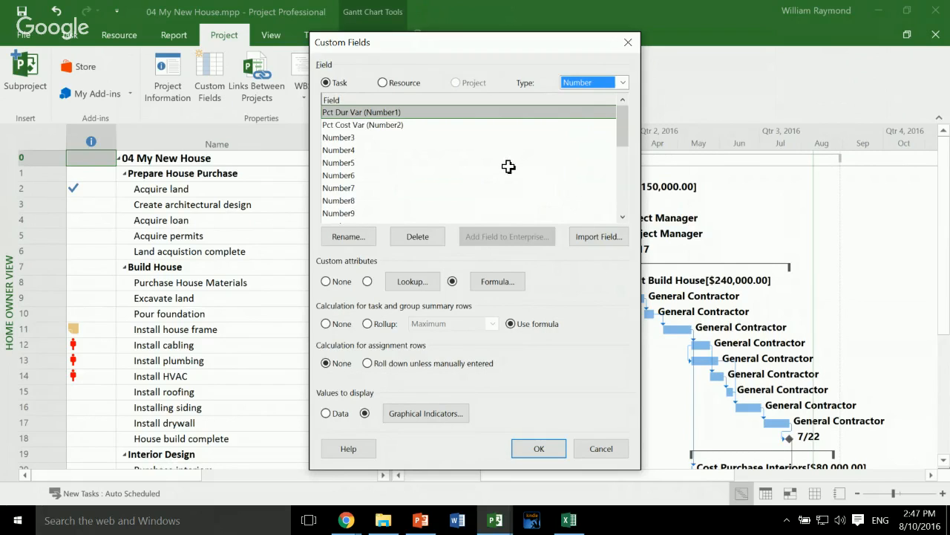
pyautogui.press('Tab')
pyautogui.press('Down')
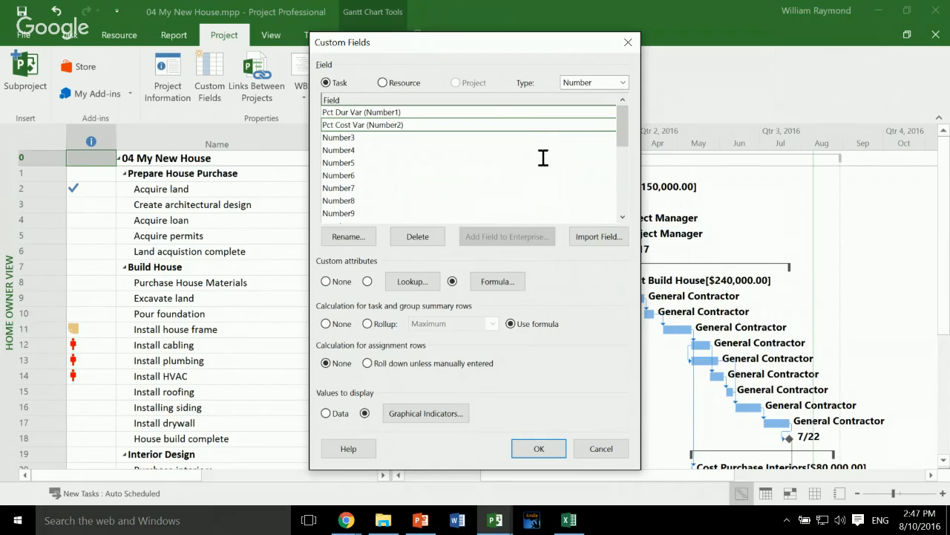
pyautogui.press('Up')
pyautogui.click(497, 282)
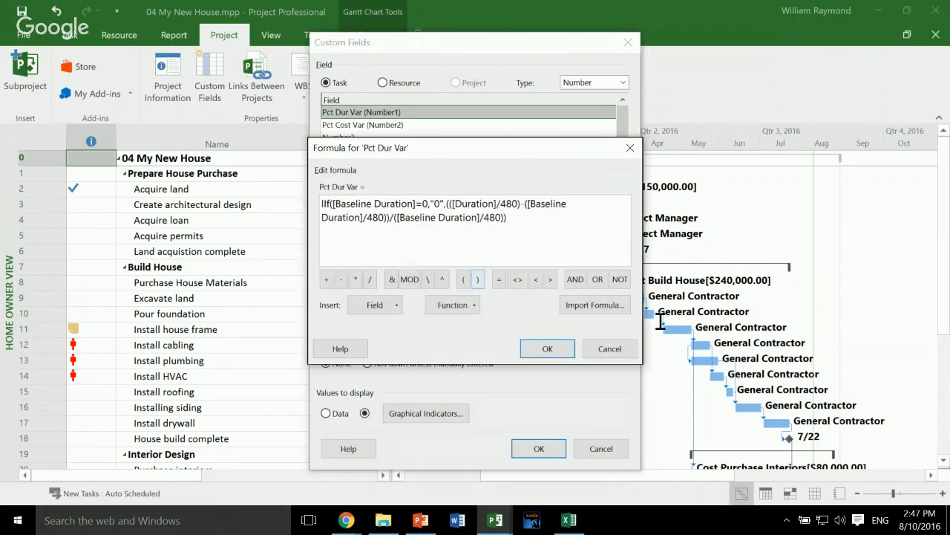
pyautogui.click(610, 349)
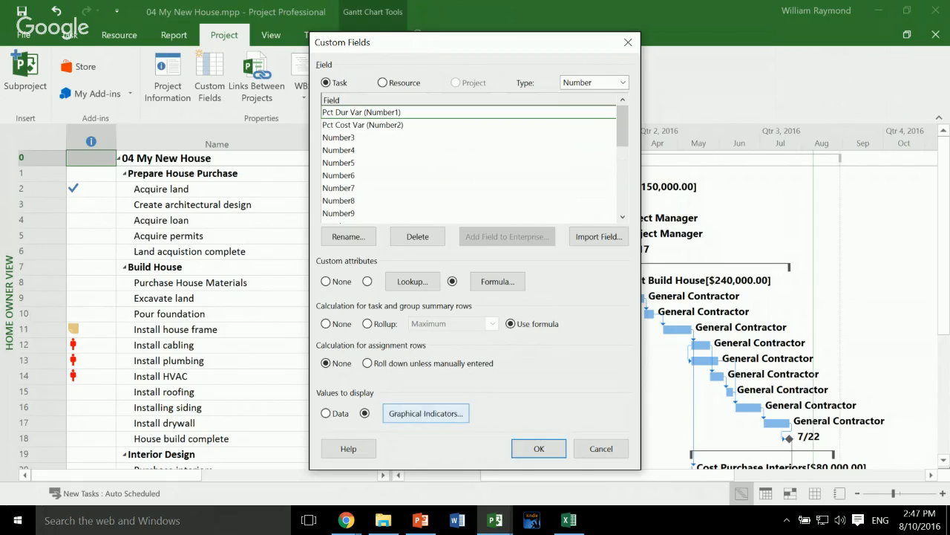
# - Examine the graphical indicator criteria of the Pct Dur Var field for nonsummary rows, and close the custom field settings without changes
pyautogui.click(425, 413)
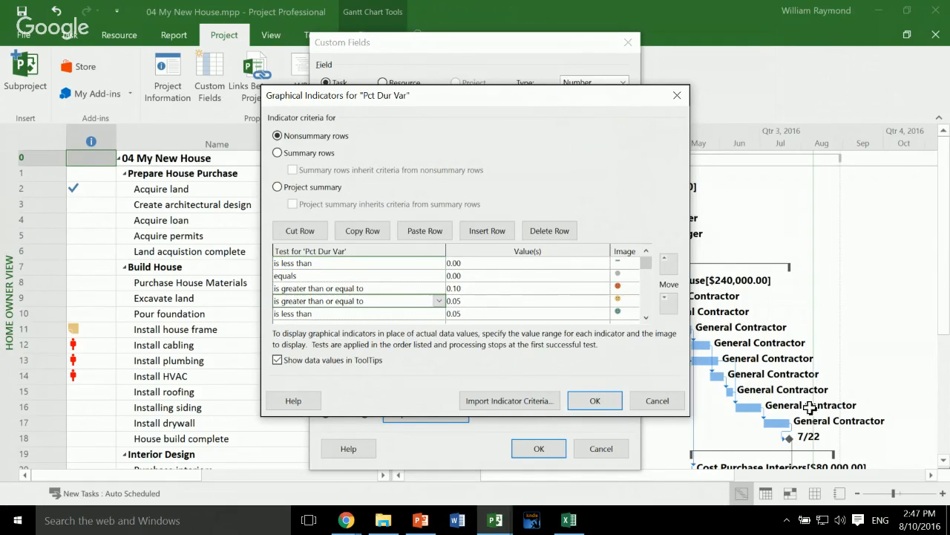
pyautogui.press('Up')
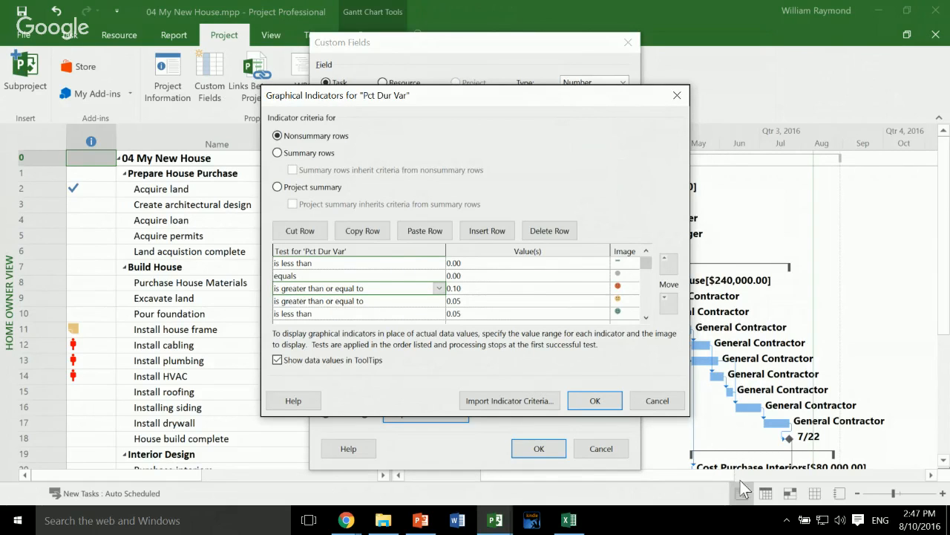
pyautogui.click(657, 400)
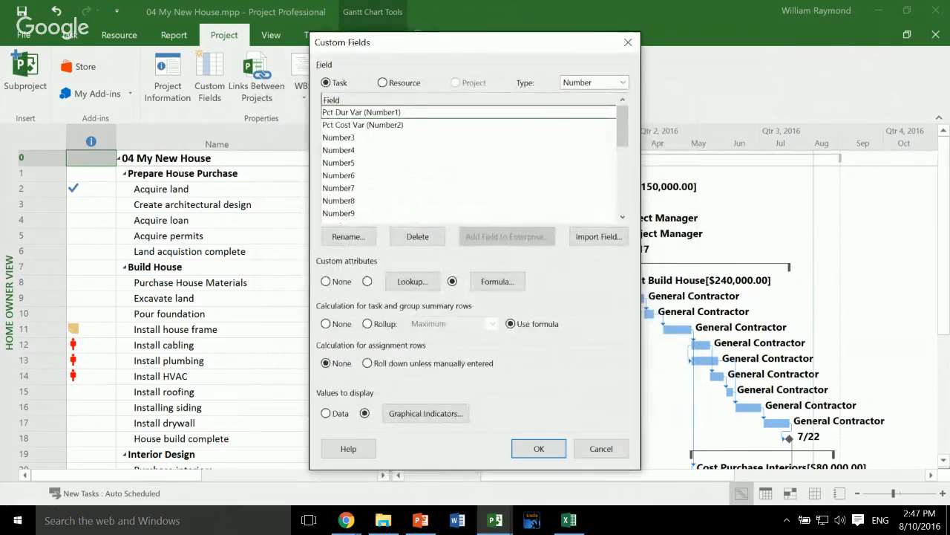
pyautogui.click(601, 448)
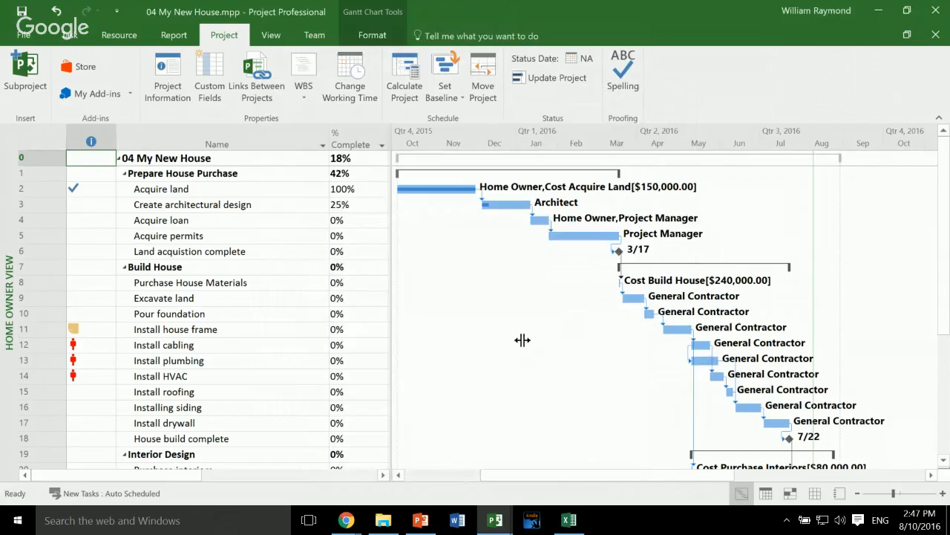
# - Widen the task table to reveal the variance and duration columns, and set the Acquire loan task's duration to 30 days
pyautogui.moveTo(392, 340); pyautogui.dragTo(621, 341)
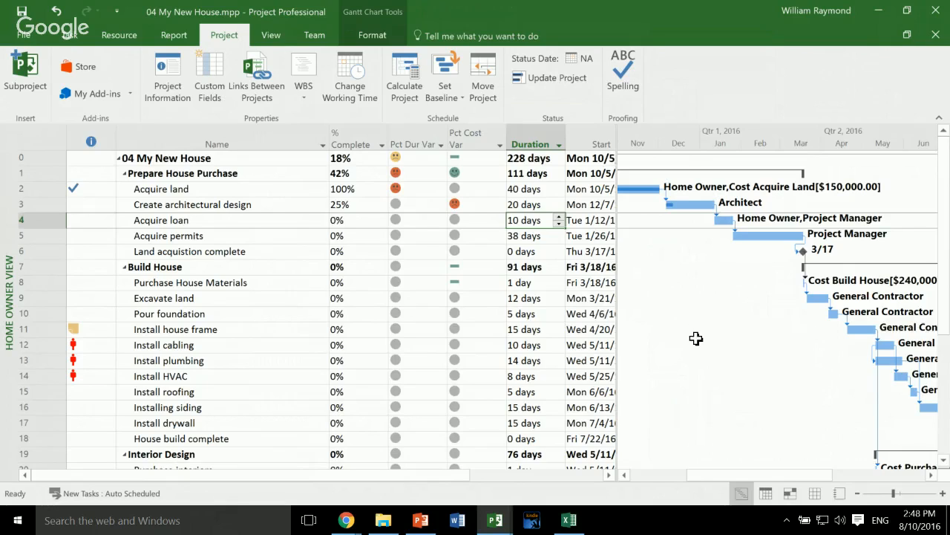
pyautogui.press('BackSpace')
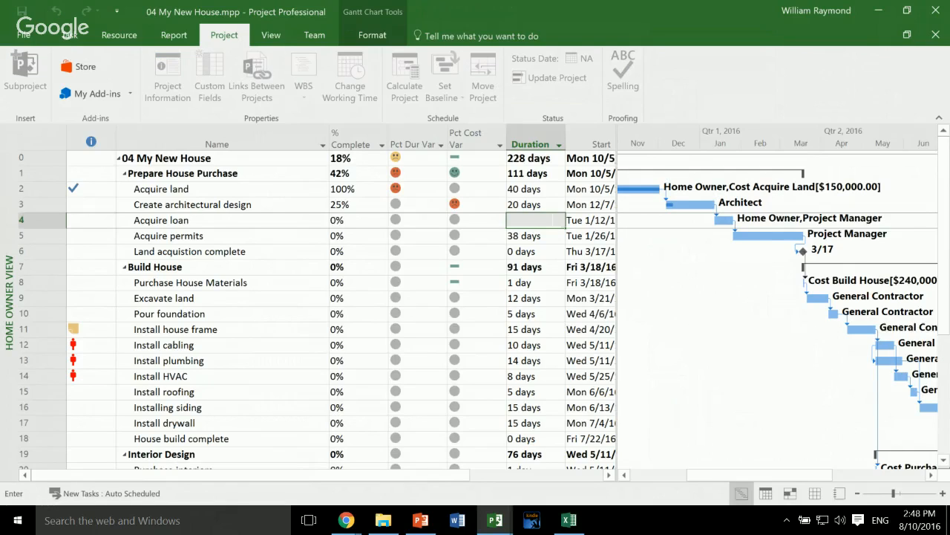
pyautogui.write('30 days')
pyautogui.press('Tab')
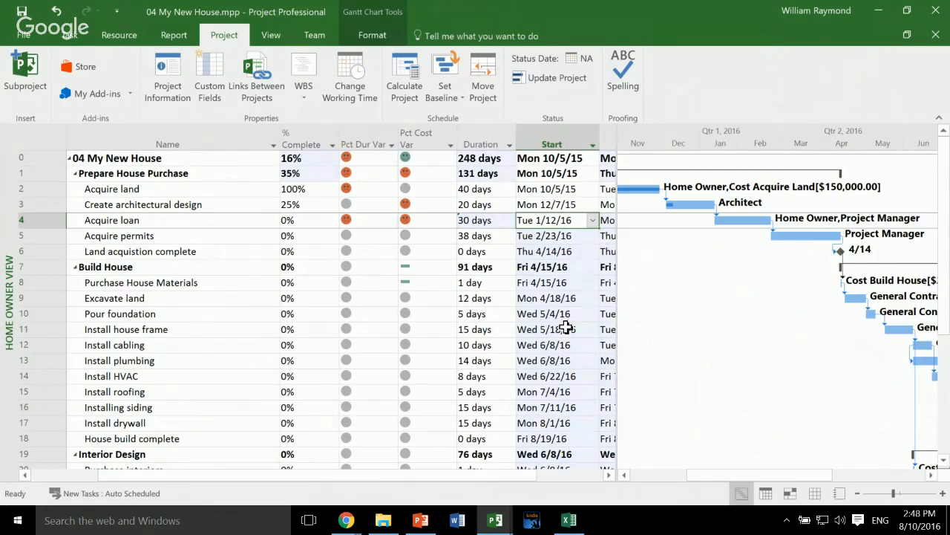
# - Check the Pct Dur Var indicators from Acquire loan up to the project summary row, and narrow the task ID column
pyautogui.press('Left')
pyautogui.press('Left')
pyautogui.press('Left')
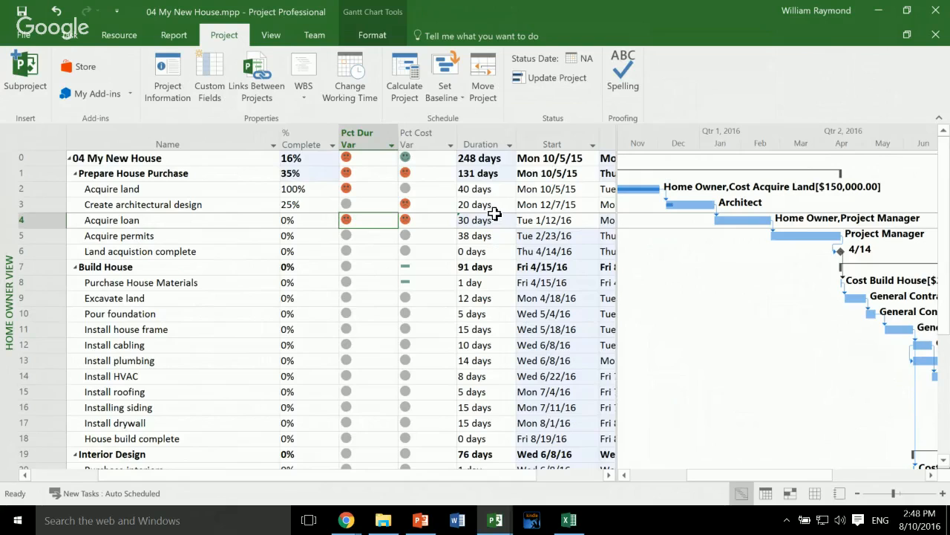
pyautogui.press('Up')
pyautogui.press('Up')
pyautogui.press('Up')
pyautogui.press('Up')
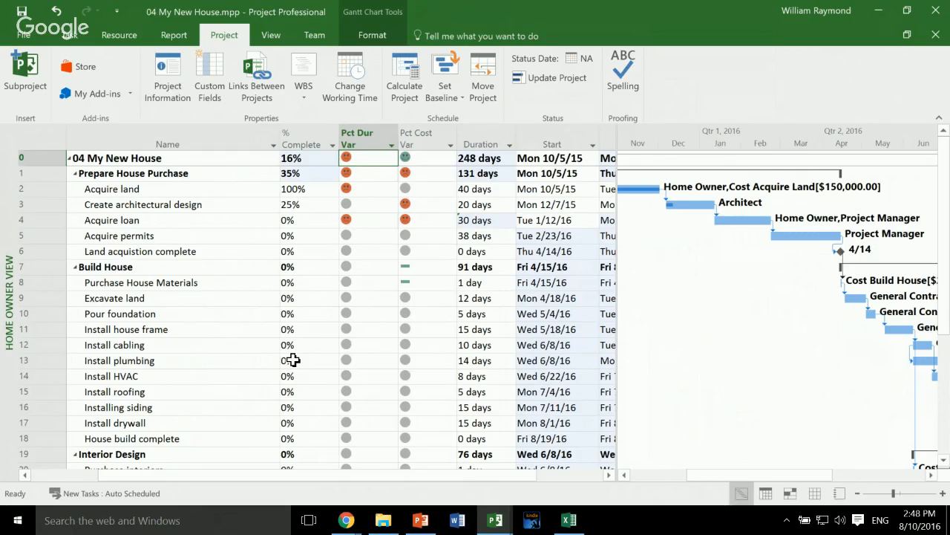
pyautogui.hscroll(-1, 293, 359)
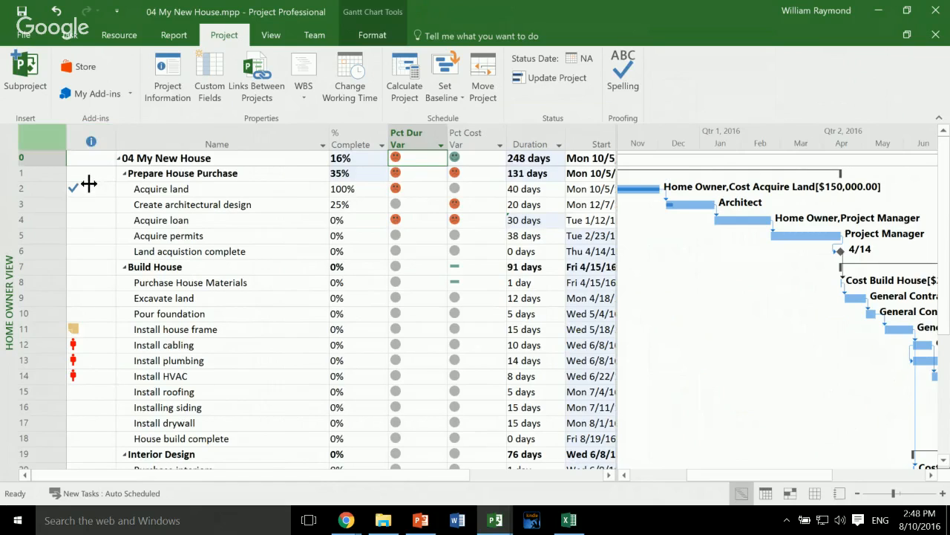
pyautogui.moveTo(88, 183); pyautogui.dragTo(66, 187)
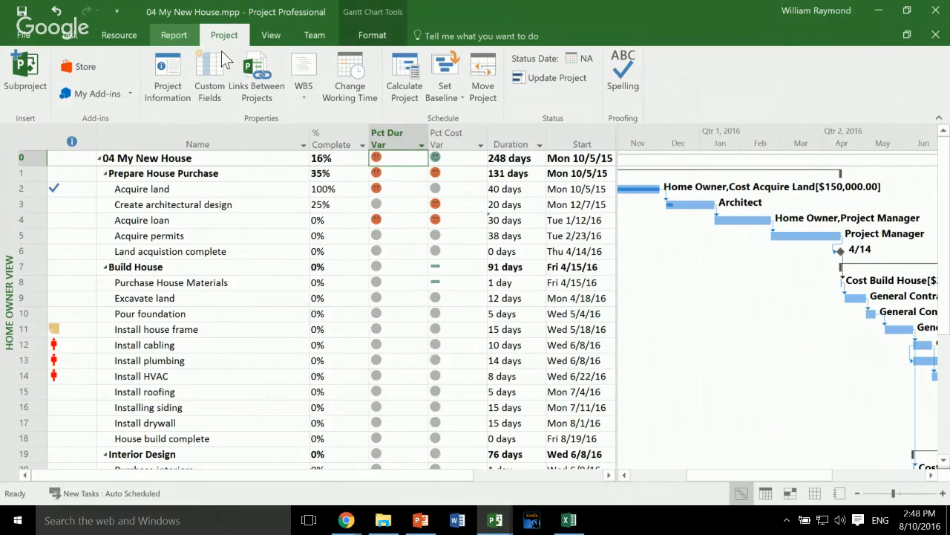
# - View the Burndown dashboard report for the project
pyautogui.scroll(1, 221, 51)
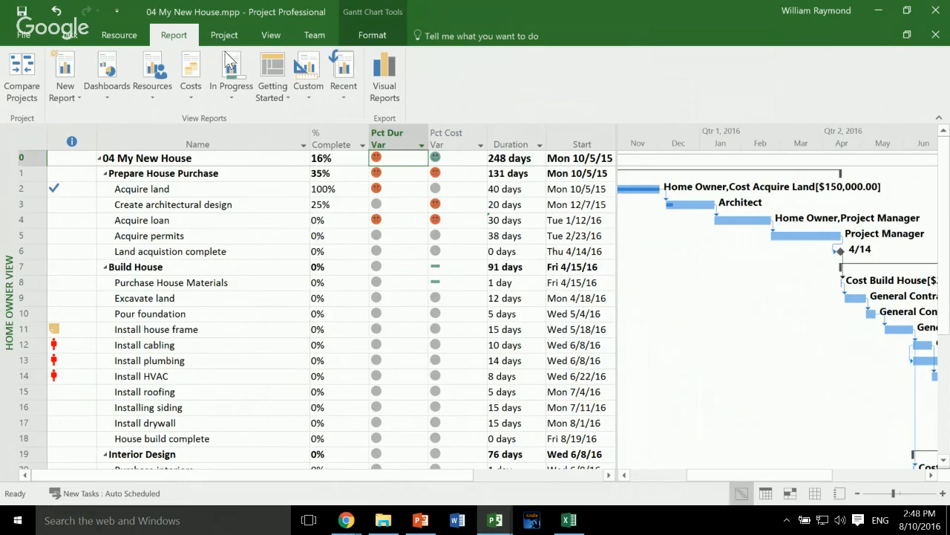
pyautogui.click(101, 103)
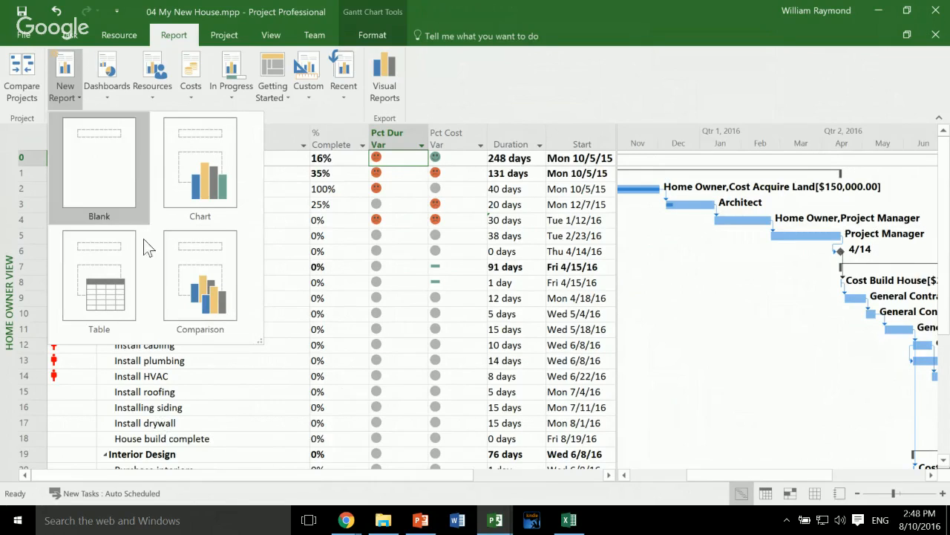
pyautogui.click(83, 107)
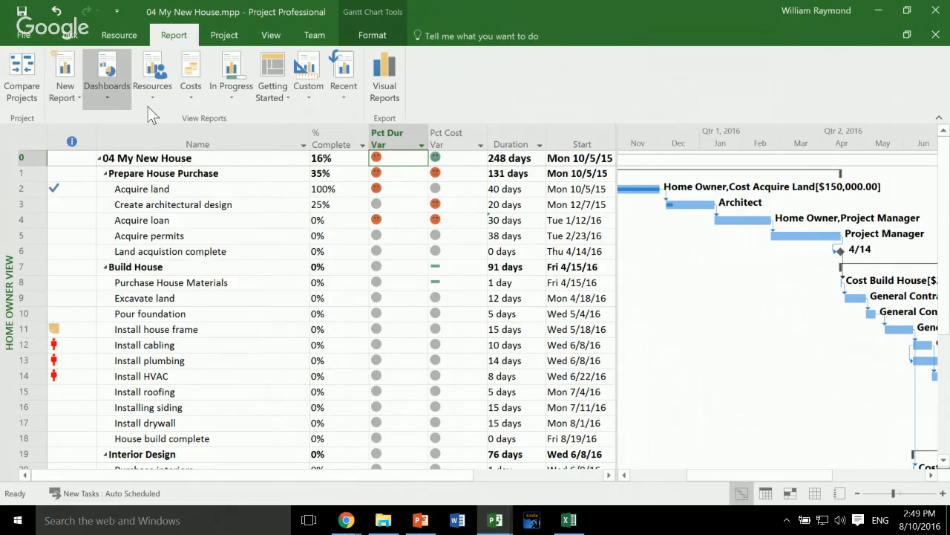
pyautogui.click(119, 83)
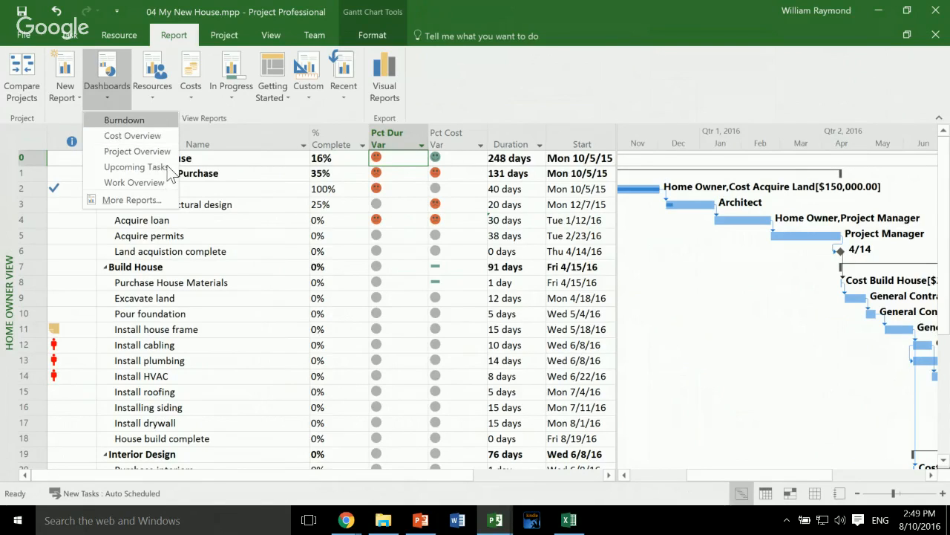
pyautogui.click(124, 121)
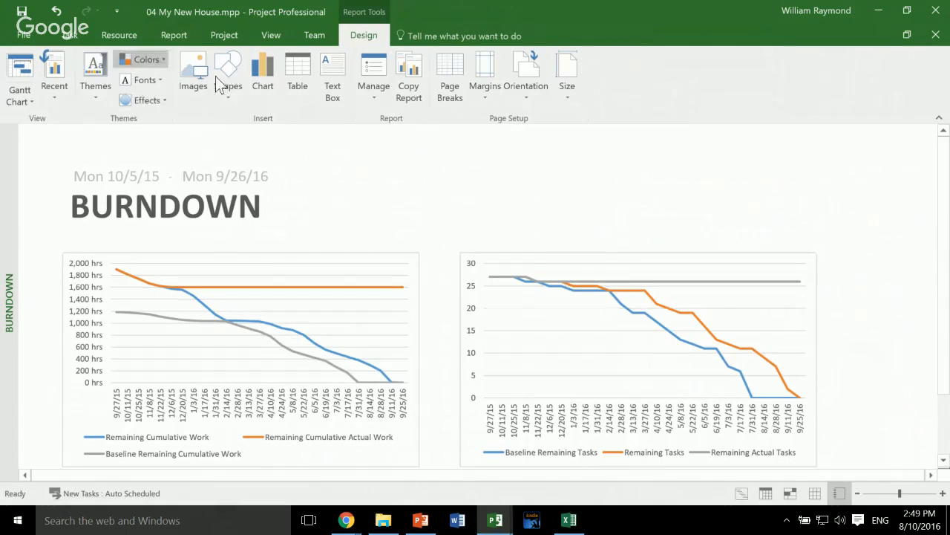
# - View the Overallocated Resources report for the project
pyautogui.scroll(4, 240, 45)
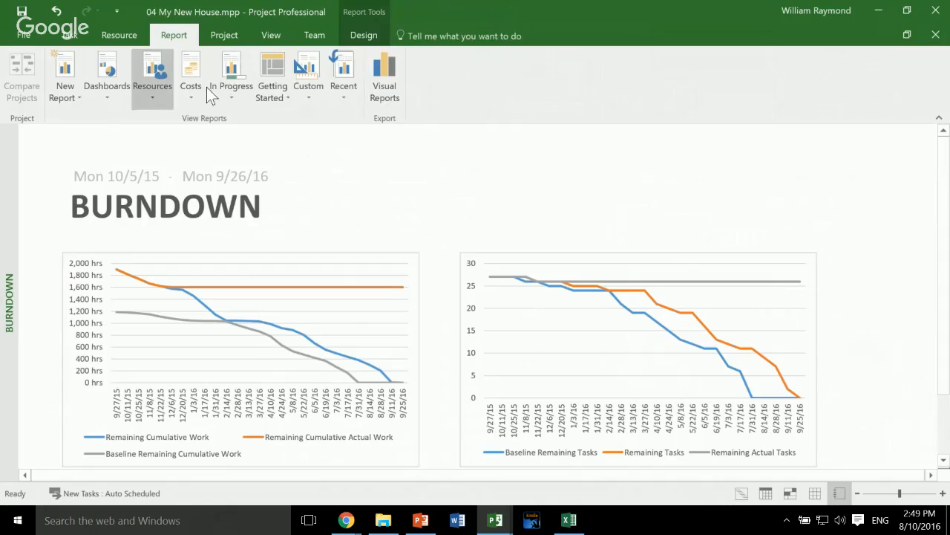
pyautogui.click(152, 74)
pyautogui.press('Return')
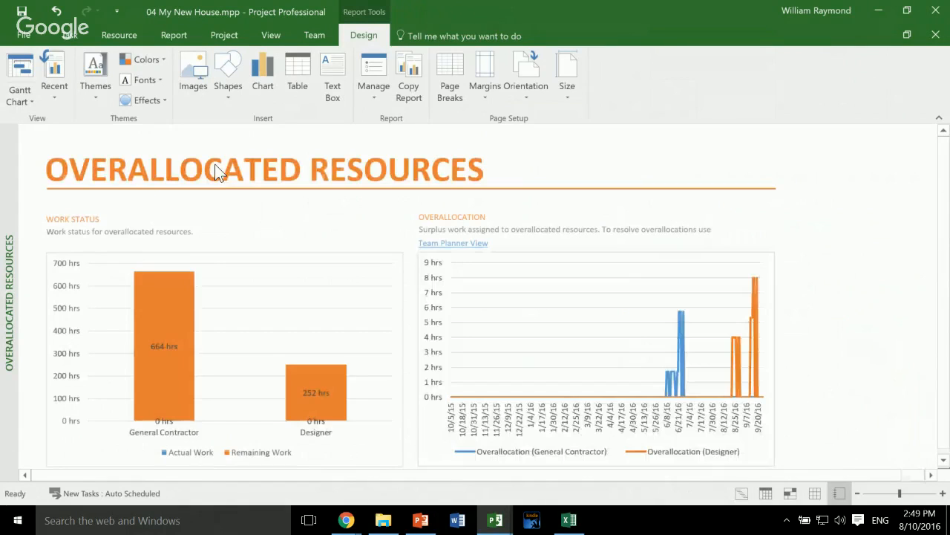
# - Create a new blank report named Project Milestones
pyautogui.scroll(5, 155, 74)
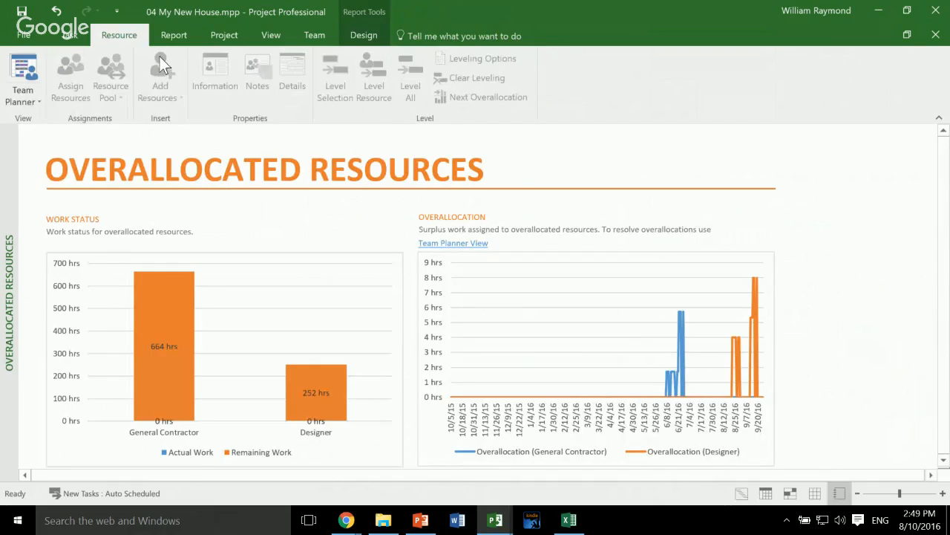
pyautogui.scroll(-1, 215, 55)
pyautogui.click(91, 95)
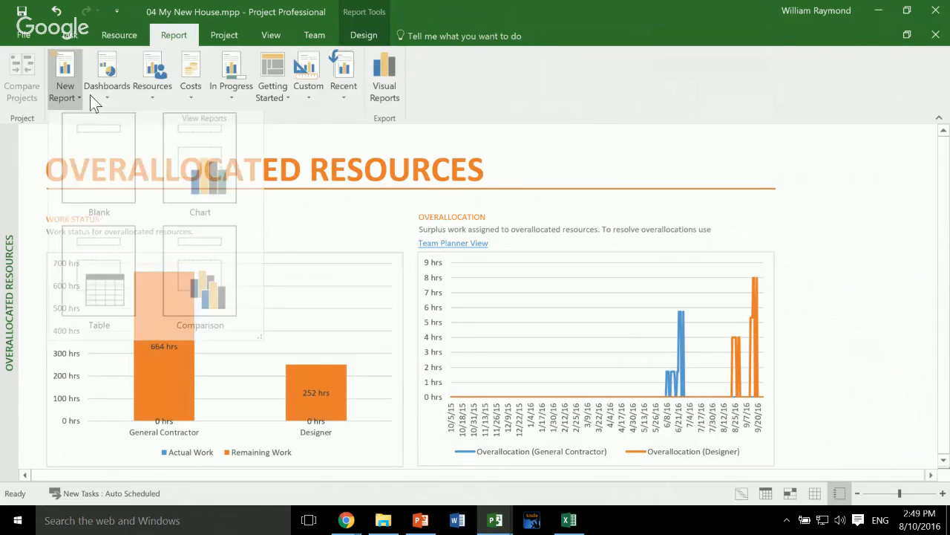
pyautogui.click(101, 201)
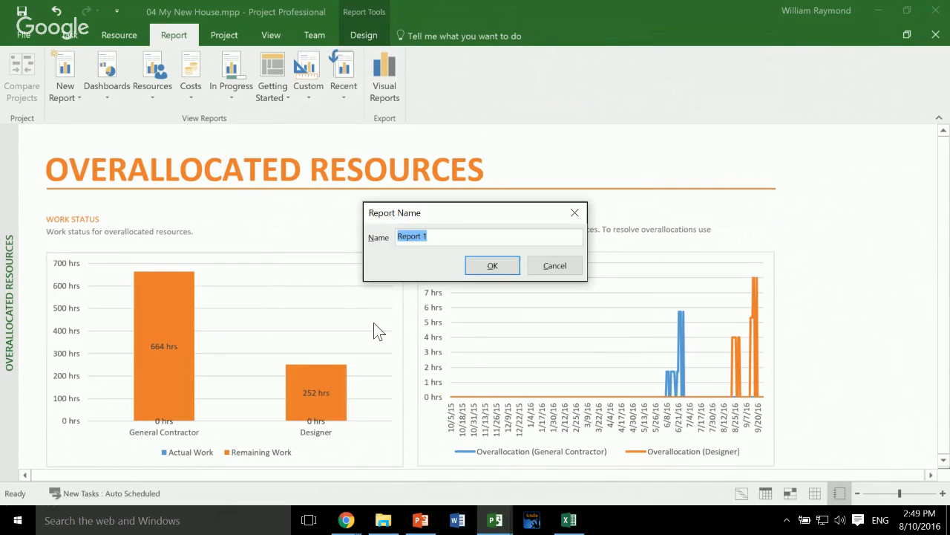
pyautogui.write('Project Milestones')
pyautogui.press('Return')
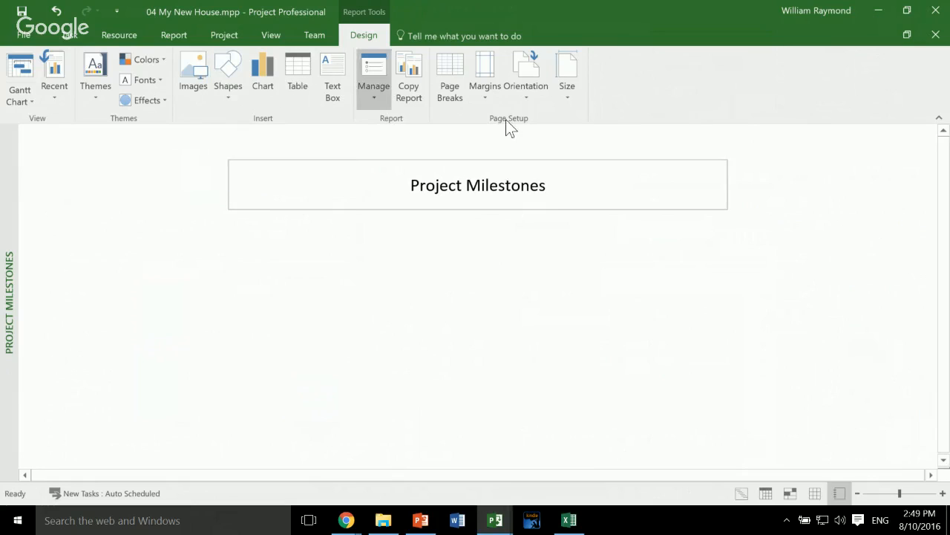
# - Insert a table into the Project Milestones report and place it just below the title box
pyautogui.click(228, 78)
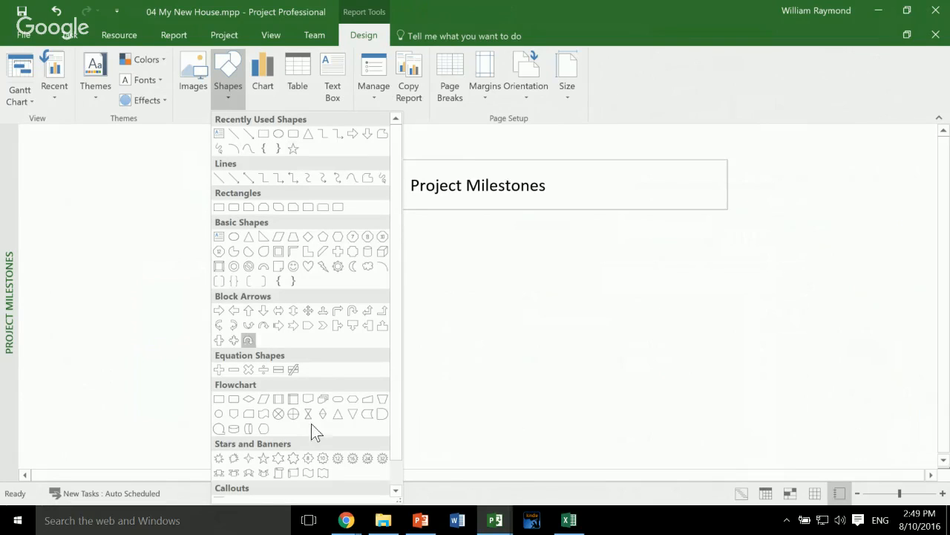
pyautogui.click(313, 94)
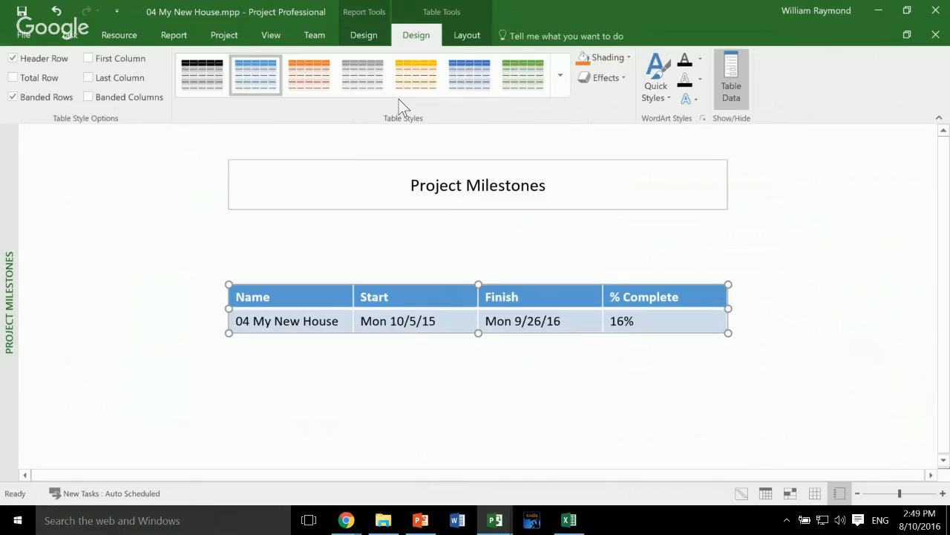
pyautogui.moveTo(458, 382); pyautogui.dragTo(461, 298)
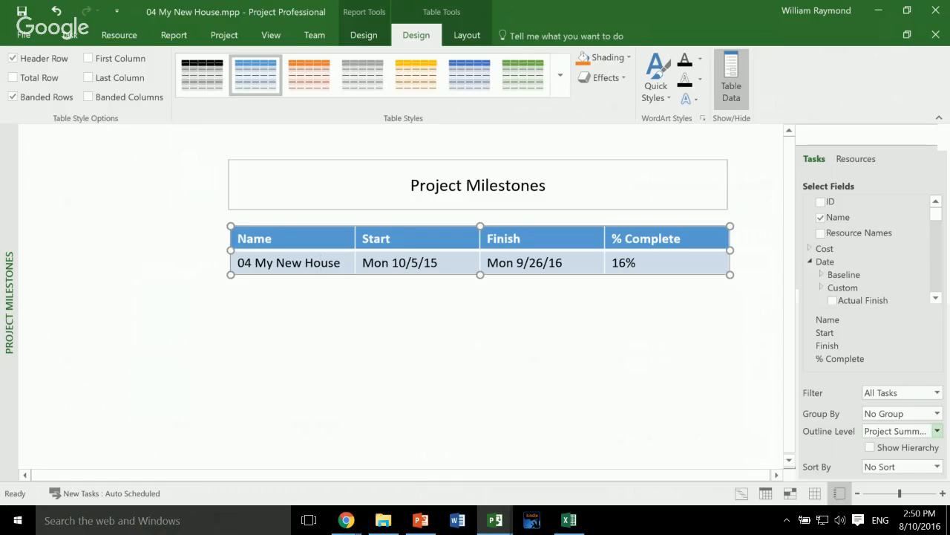
# - Try outline level 1 for the report table, set it to All Subtasks, and filter the table by Milestones
pyautogui.click(937, 431)
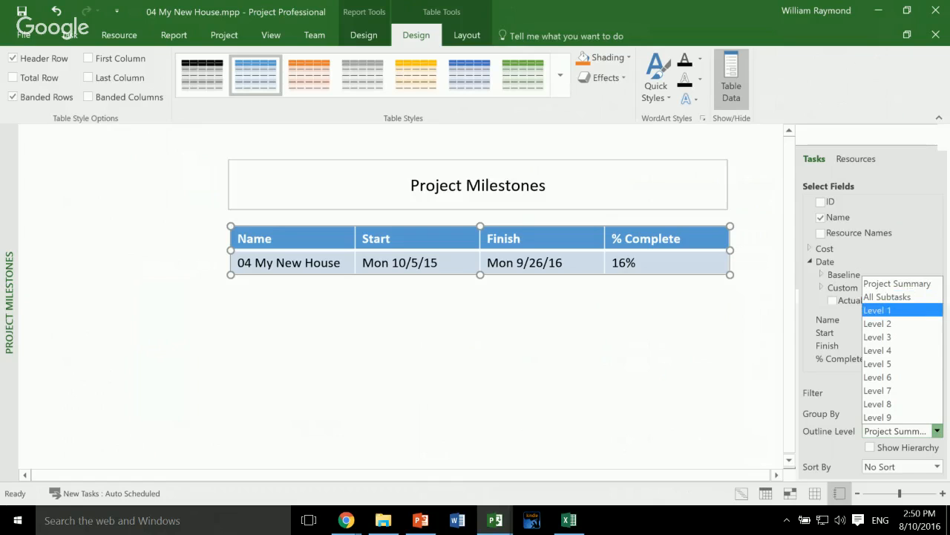
pyautogui.click(884, 310)
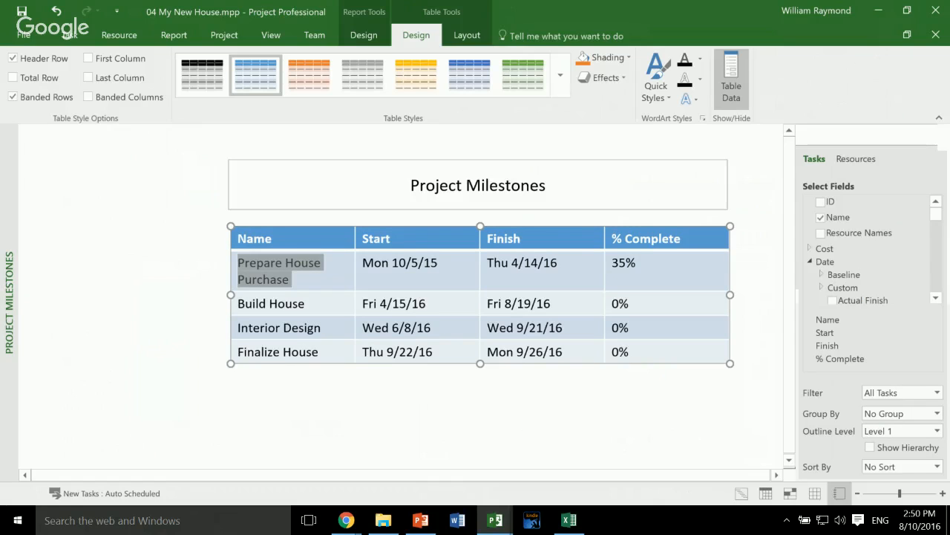
pyautogui.click(937, 431)
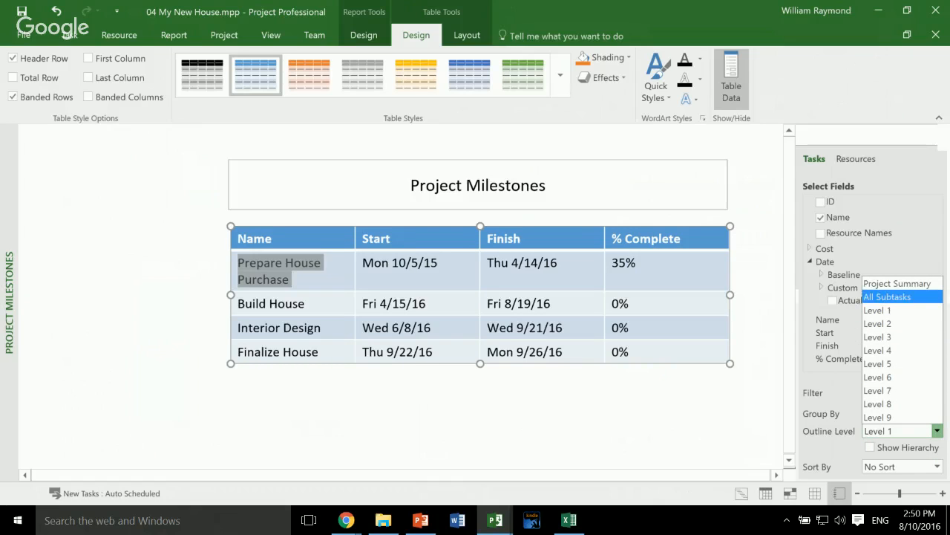
pyautogui.click(887, 296)
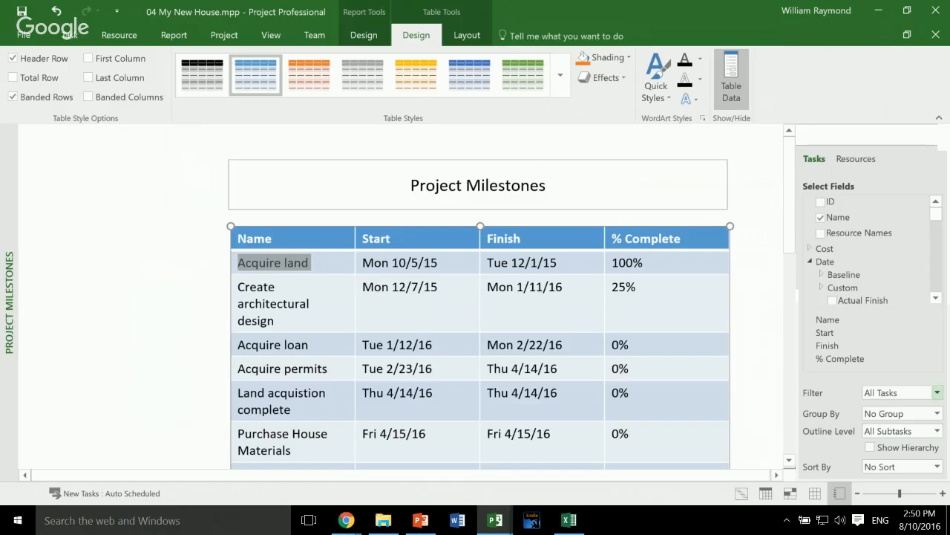
pyautogui.click(937, 392)
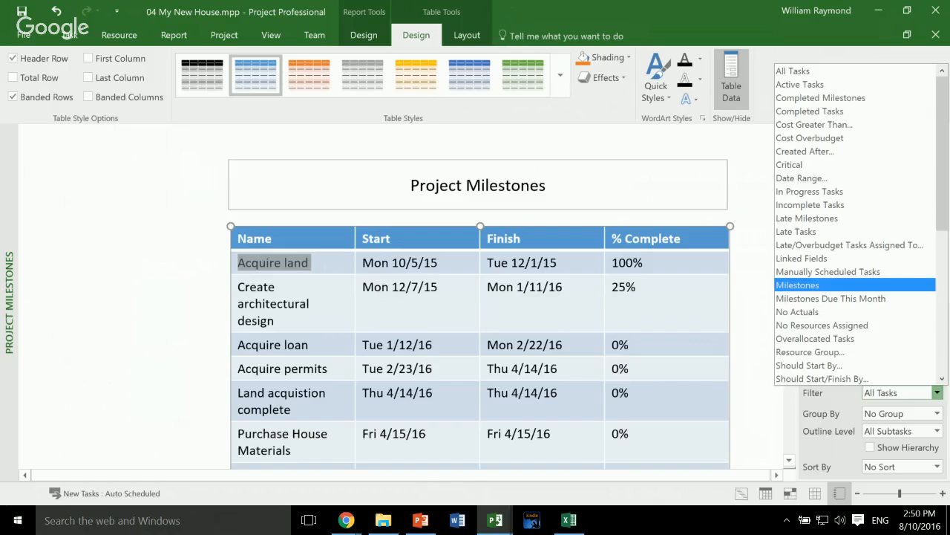
pyautogui.click(797, 284)
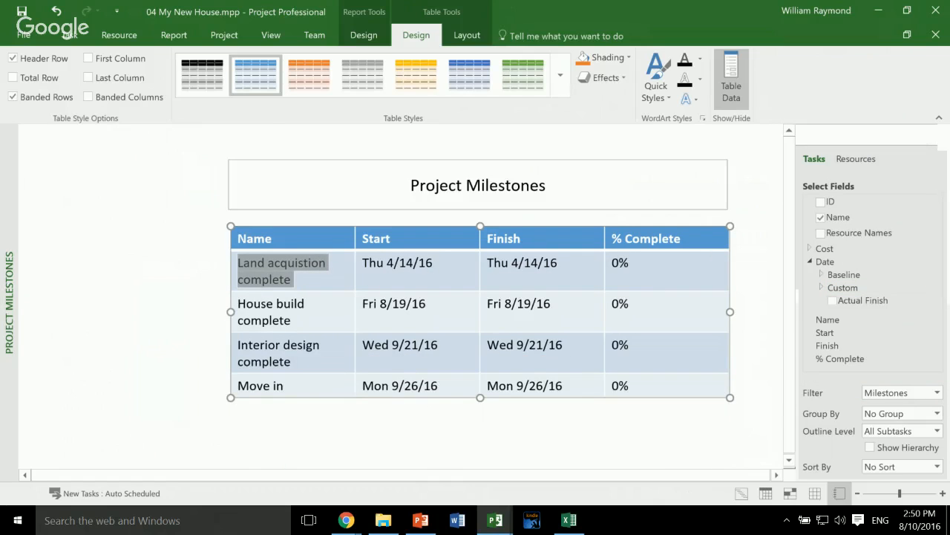
# - Apply the orange banded table style to the milestones table
pyautogui.click(758, 335)
pyautogui.click(713, 264)
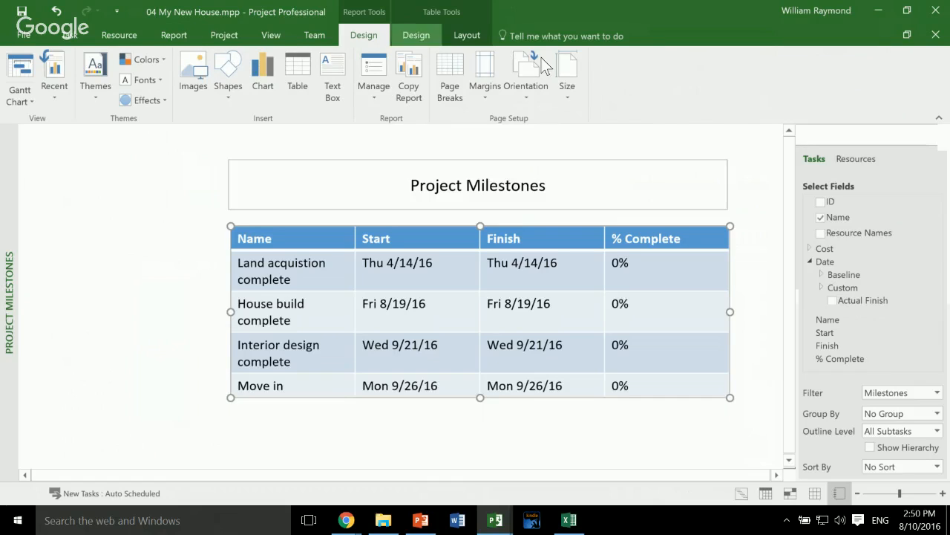
pyautogui.click(416, 35)
pyautogui.click(308, 74)
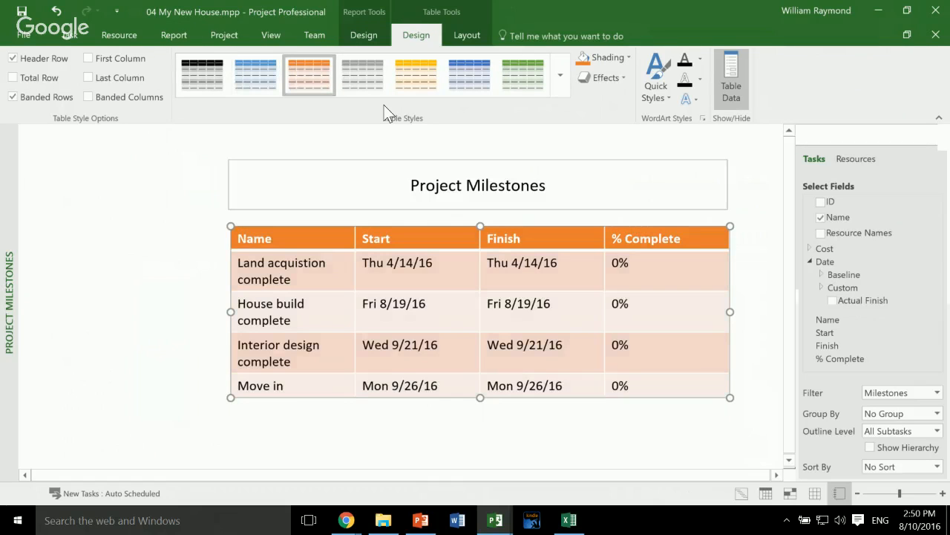
# - Give the Project Milestones title box an orange gradient theme style with white text, and deselect it
pyautogui.doubleClick(568, 158)
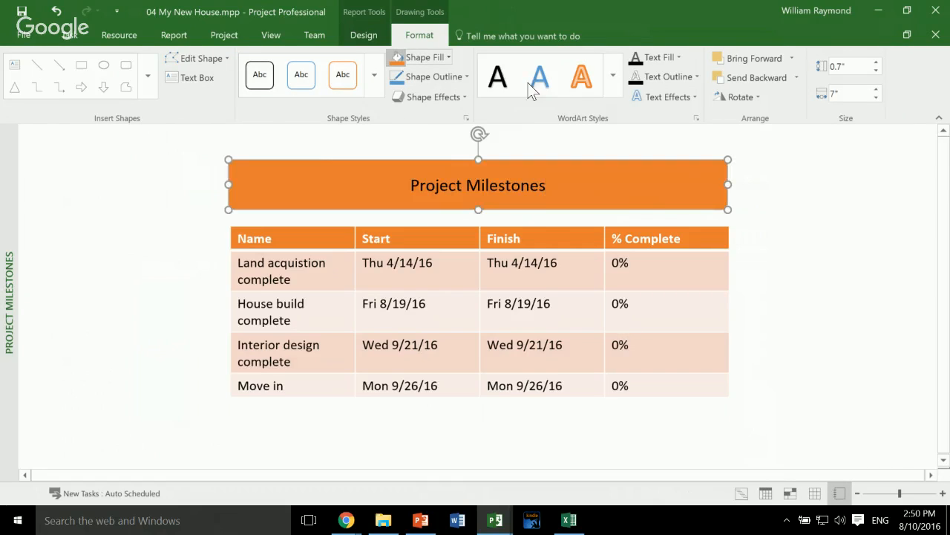
pyautogui.click(374, 74)
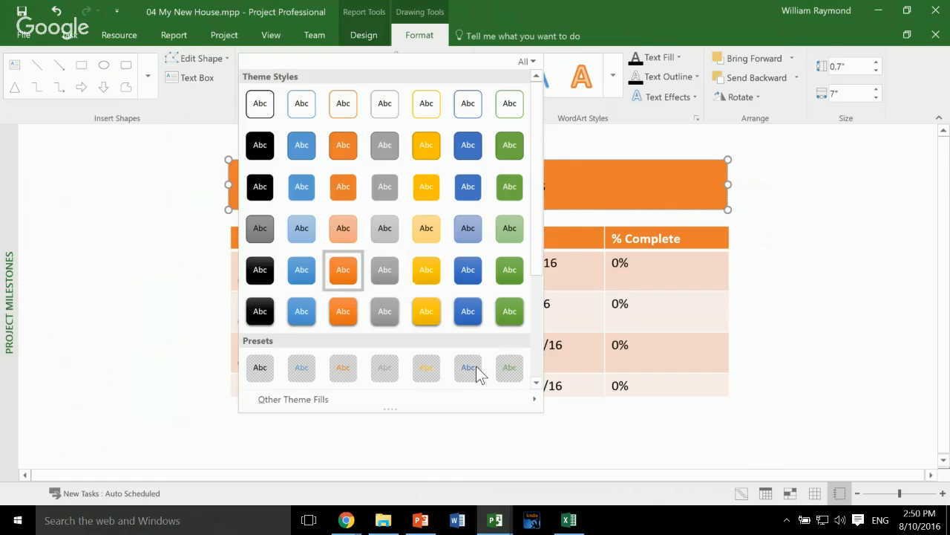
pyautogui.click(343, 269)
pyautogui.click(690, 447)
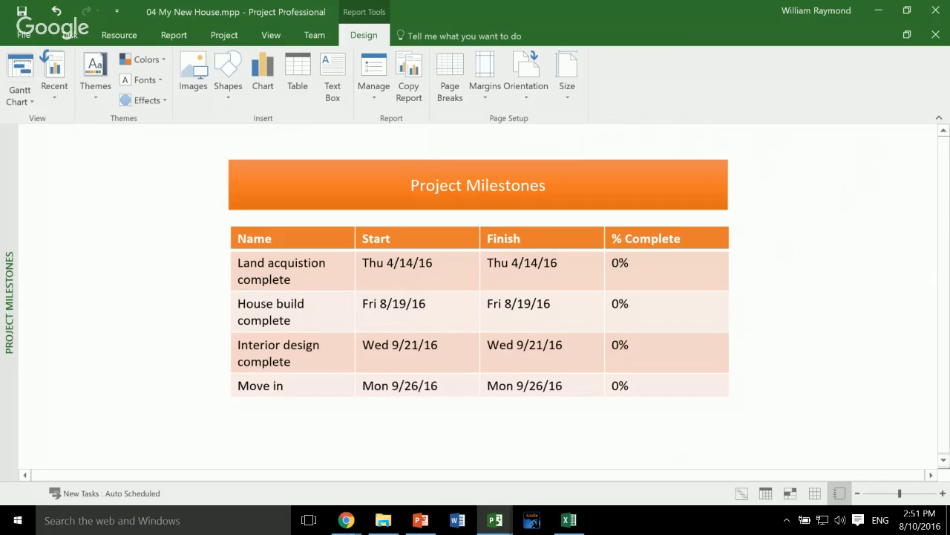
# - Switch to the Microsoft Project webinar slides in PowerPoint
pyautogui.moveTo(420, 520)
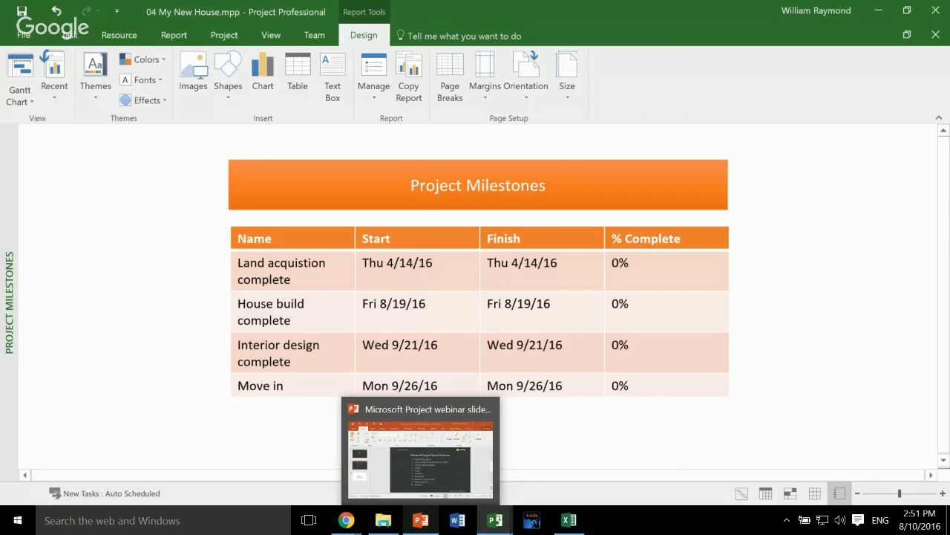